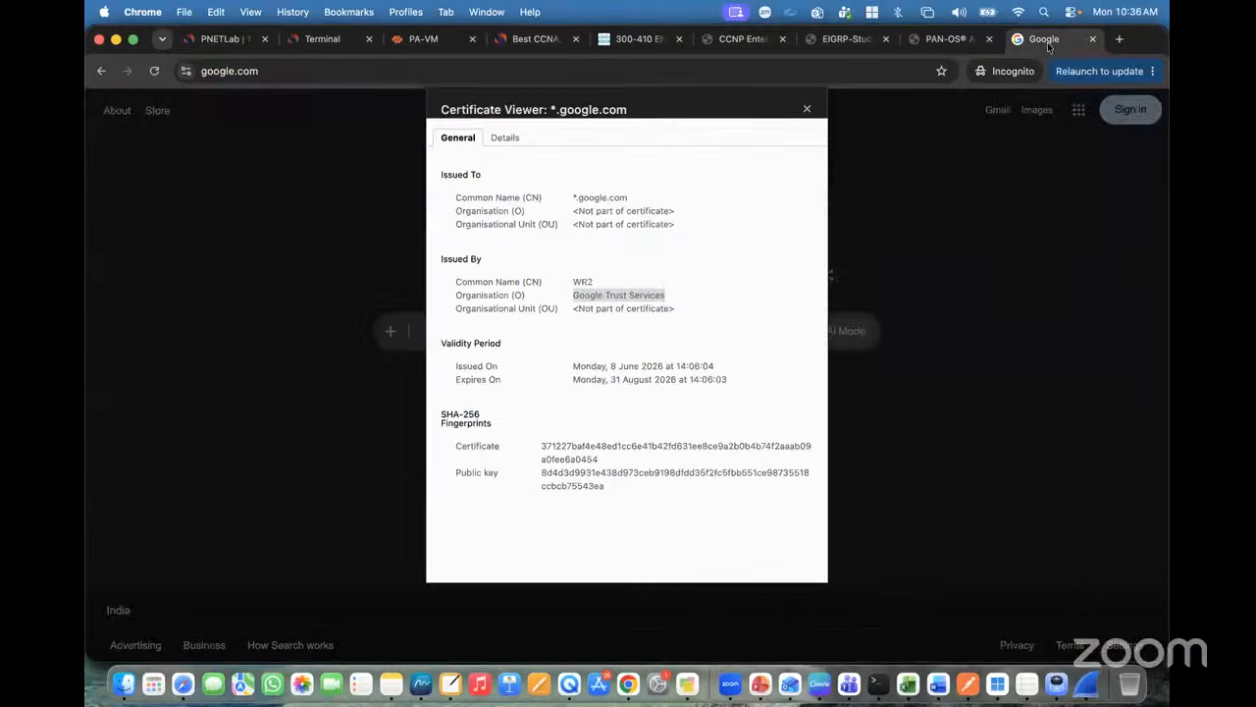
Step: Reload google.com and close its certificate details viewer
left_click(266, 74)
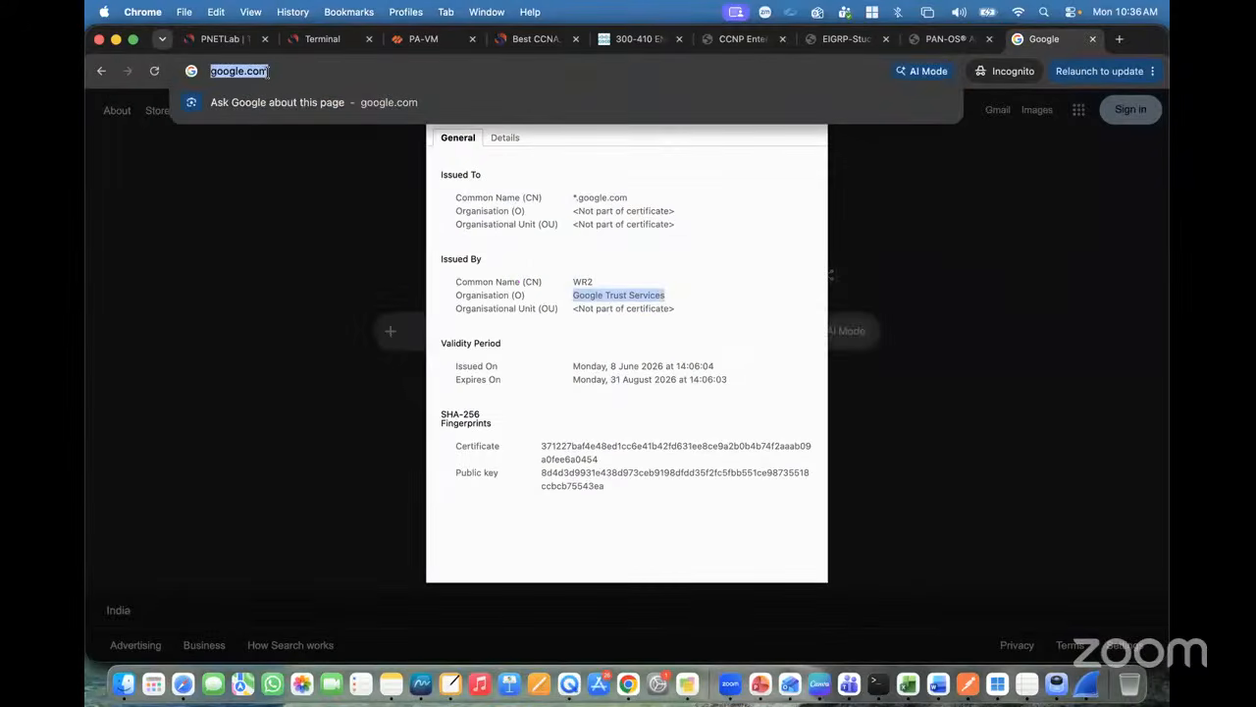
type("google.com")
key("Return")
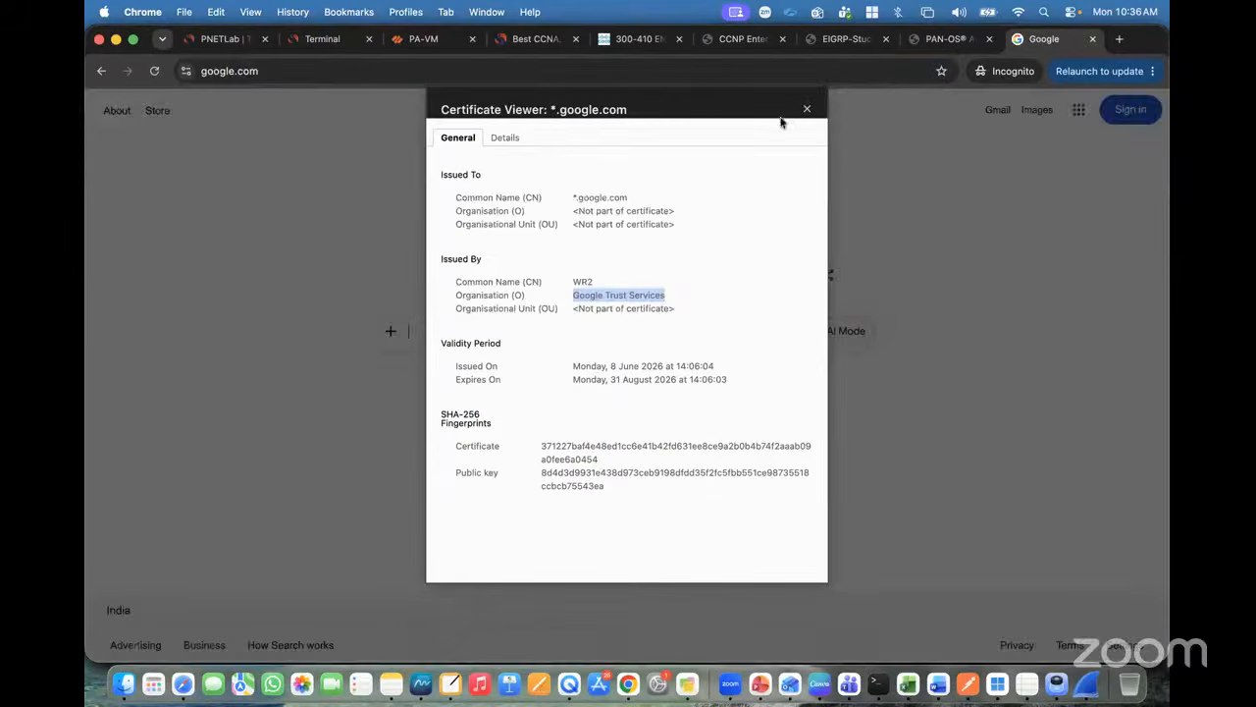
left_click(806, 108)
Step: Search Google for 'SSL handshak process' and scroll the results
type("SSL ")
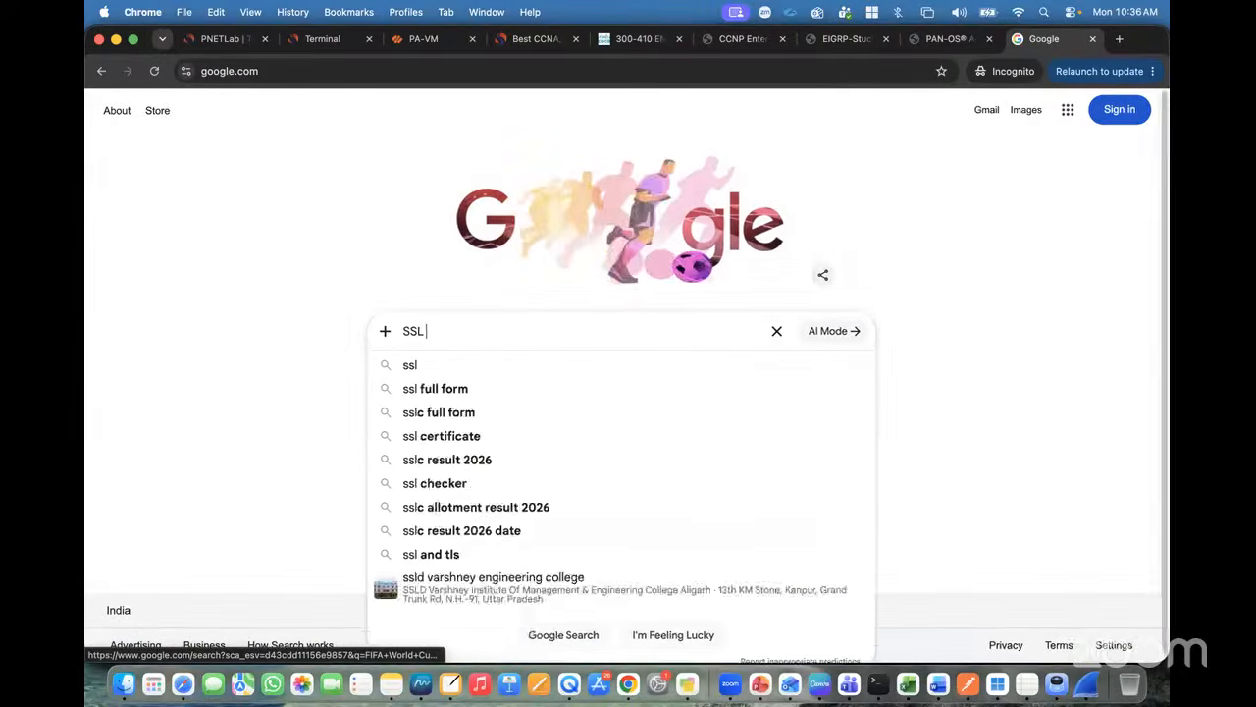
type("hands")
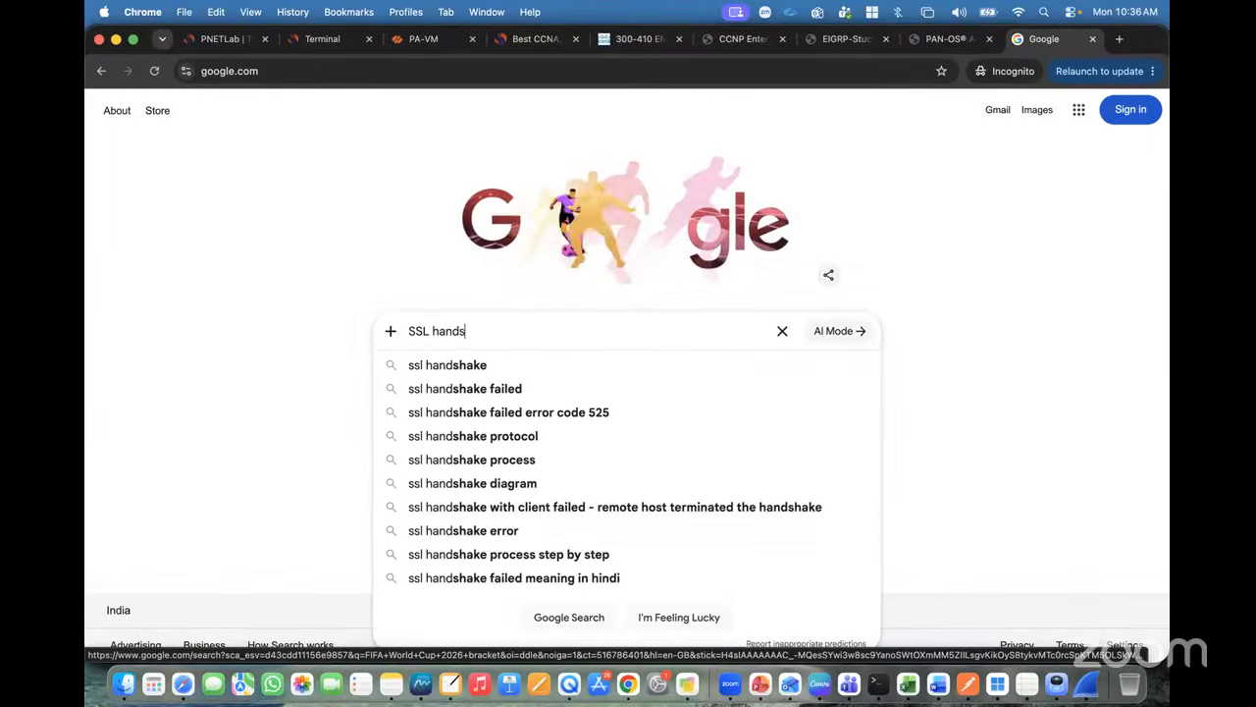
type("hak process")
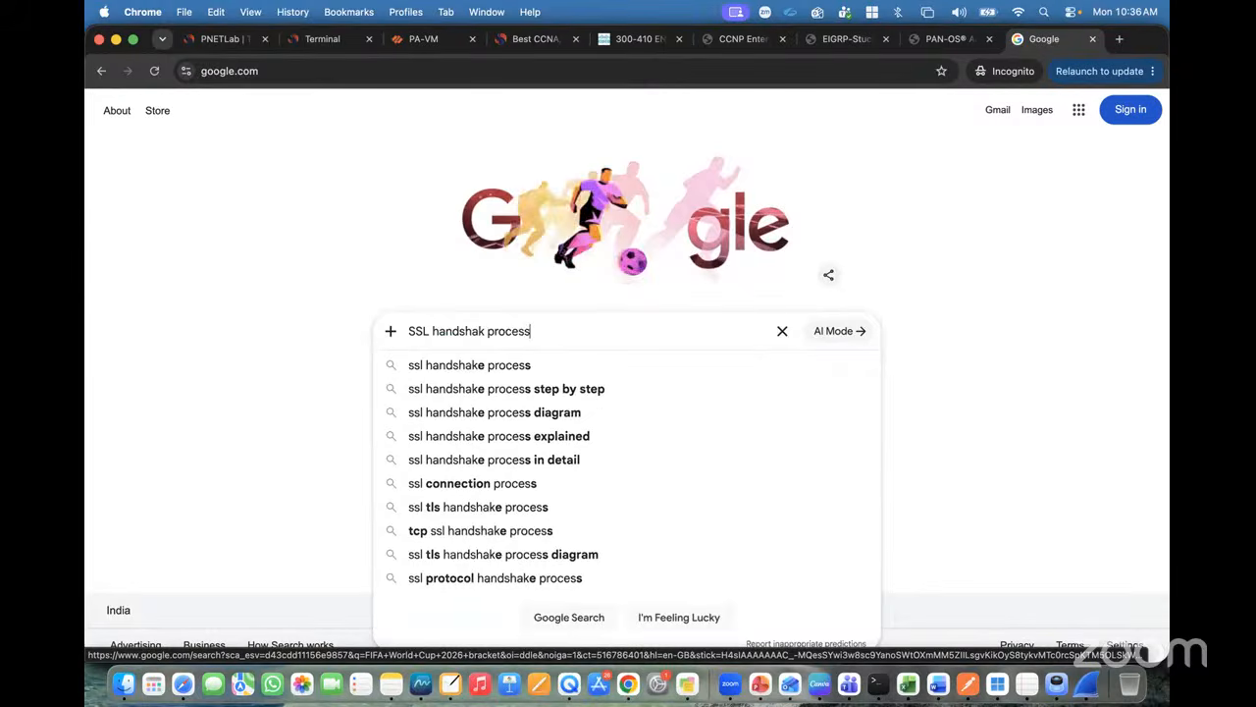
key("Return")
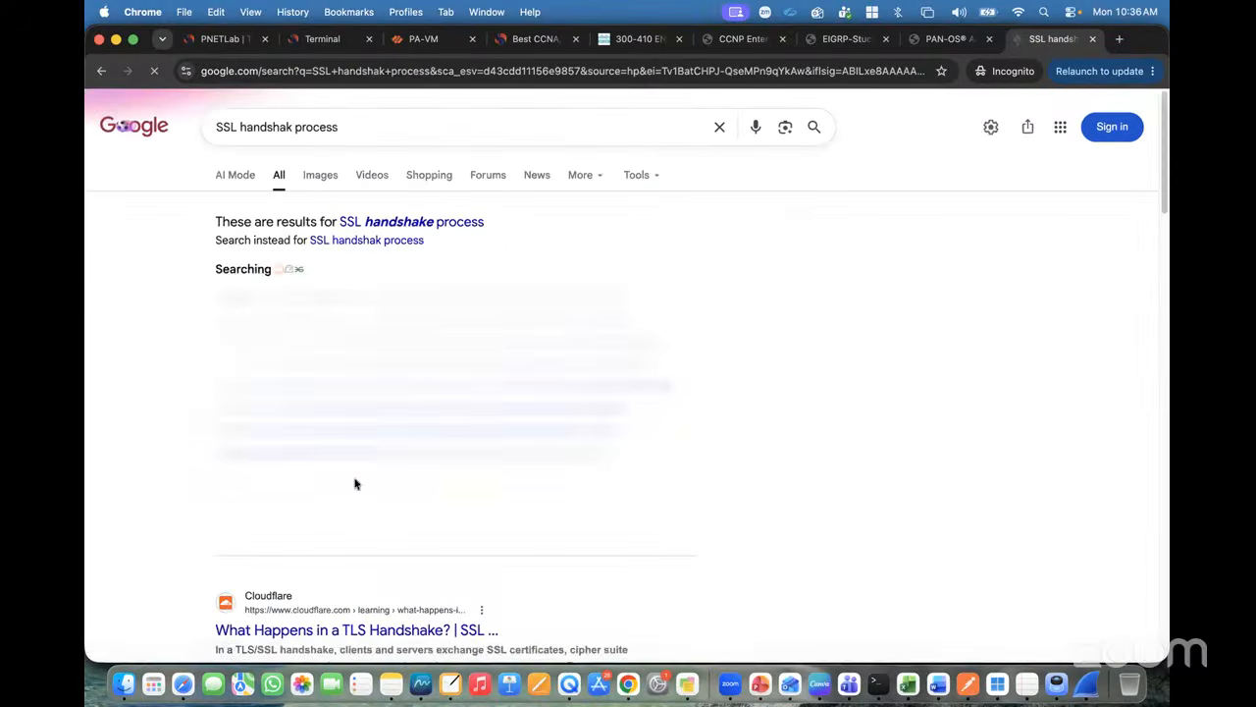
scroll(356, 482, "down", 1)
Step: Expand the AI Overview and highlight the Client Hello and Server Hello explanations
left_click(380, 433)
scroll(294, 363, "down", 3)
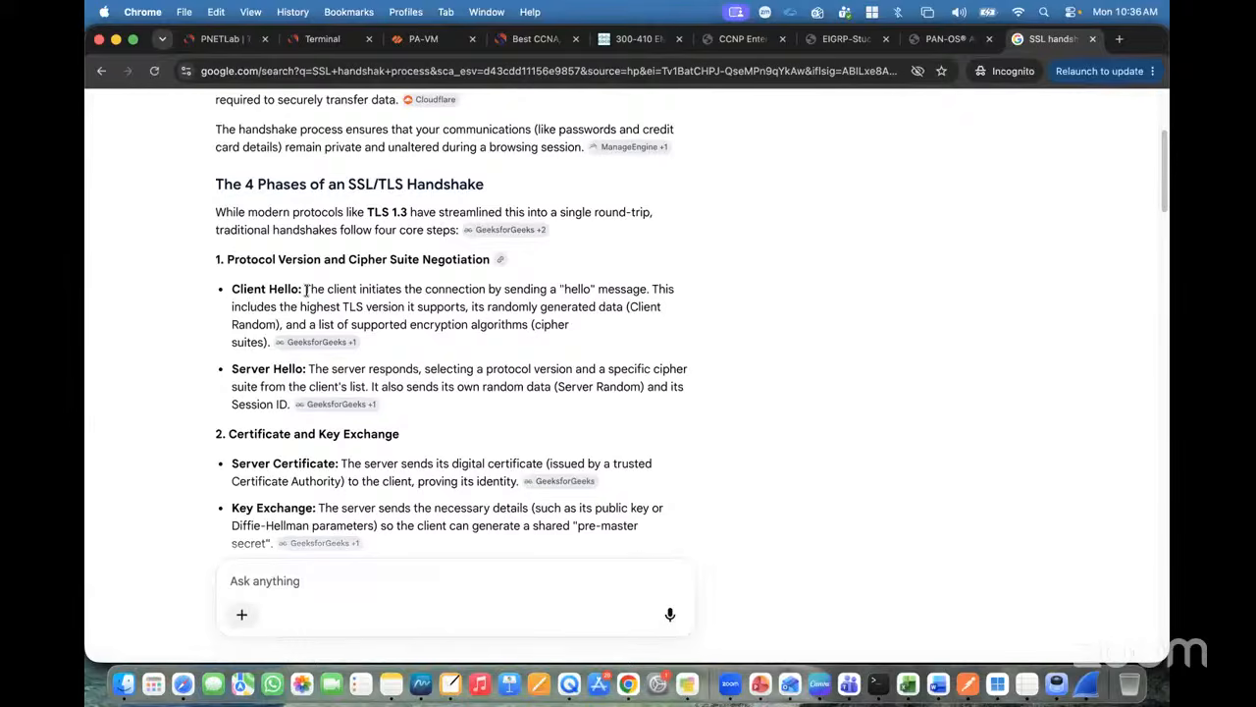
left_click_drag(306, 290, 587, 323)
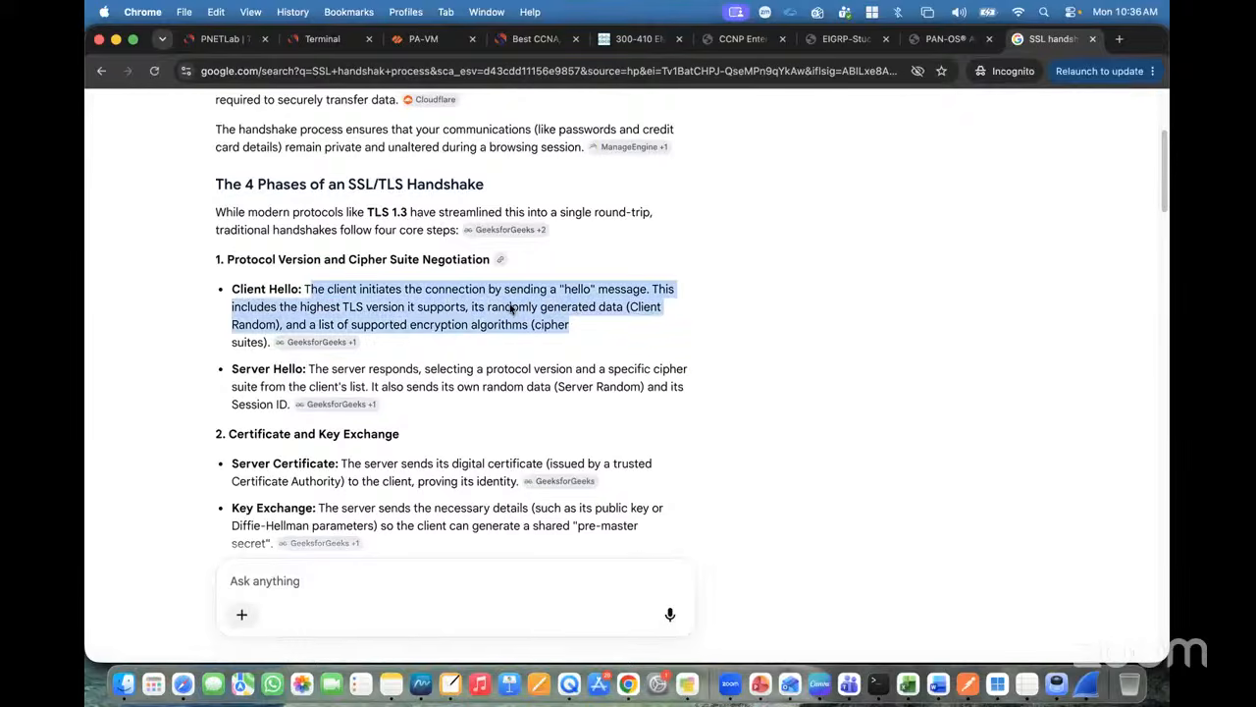
left_click_drag(404, 306, 582, 325)
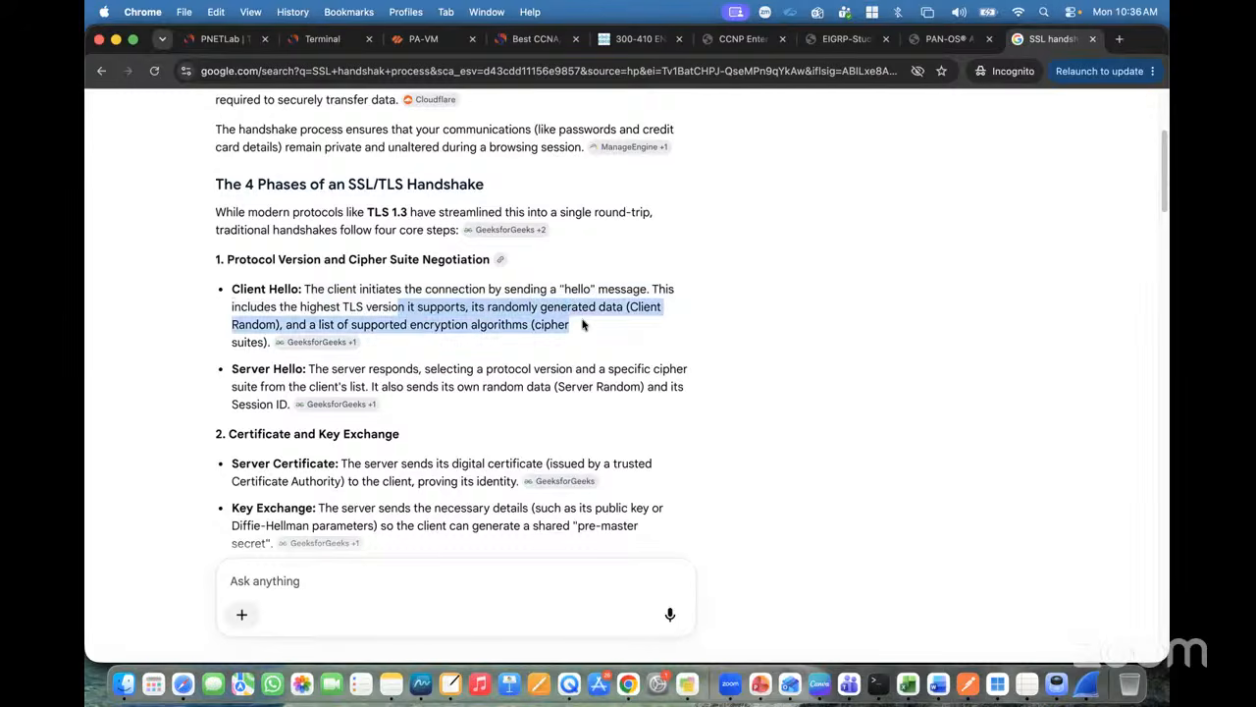
left_click(582, 325)
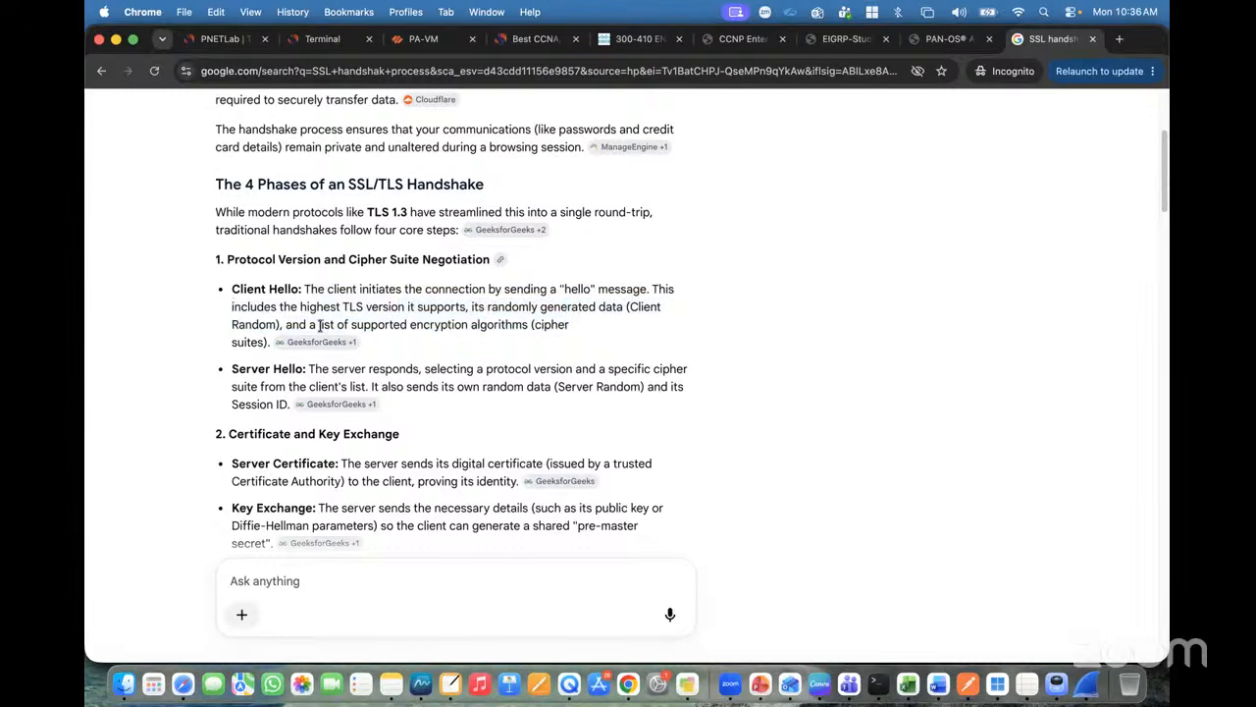
left_click_drag(320, 325, 412, 360)
left_click(363, 385)
left_click_drag(310, 374, 510, 387)
left_click(523, 388)
Step: Highlight the Certificate and Key Exchange, Client Authentication and Pre-Master Secret passages
scroll(455, 378, "down", 2)
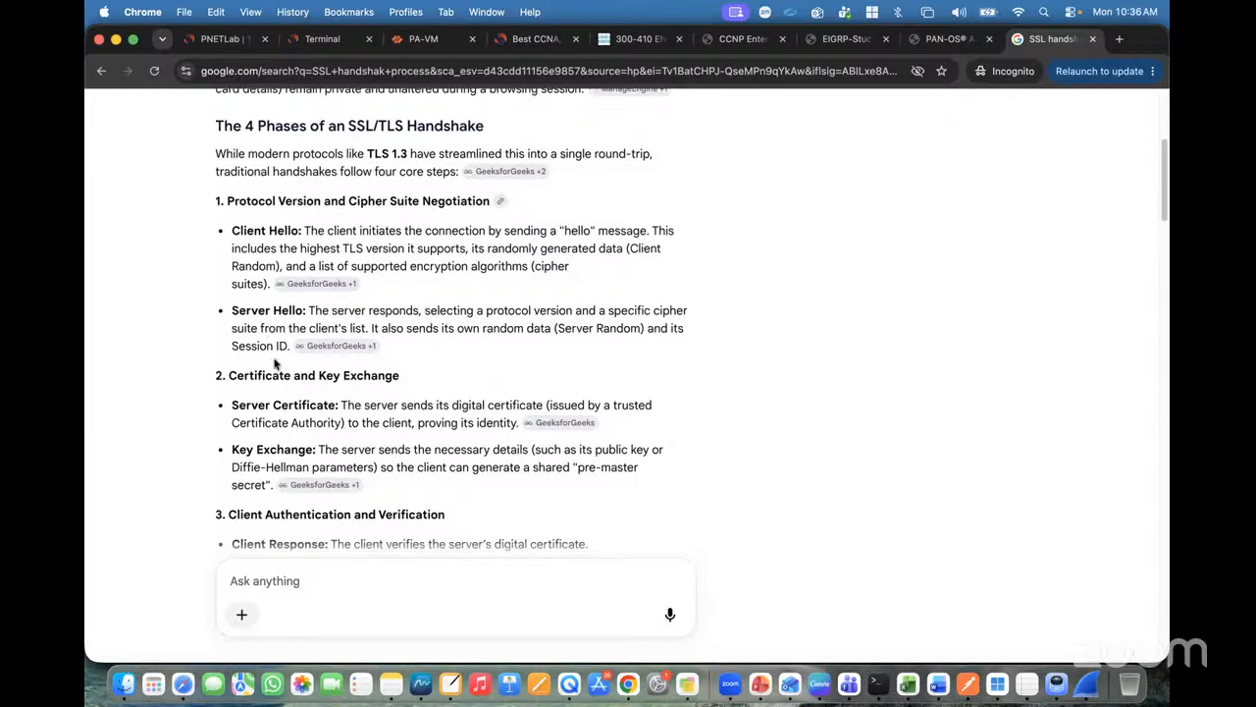
left_click_drag(229, 378, 385, 389)
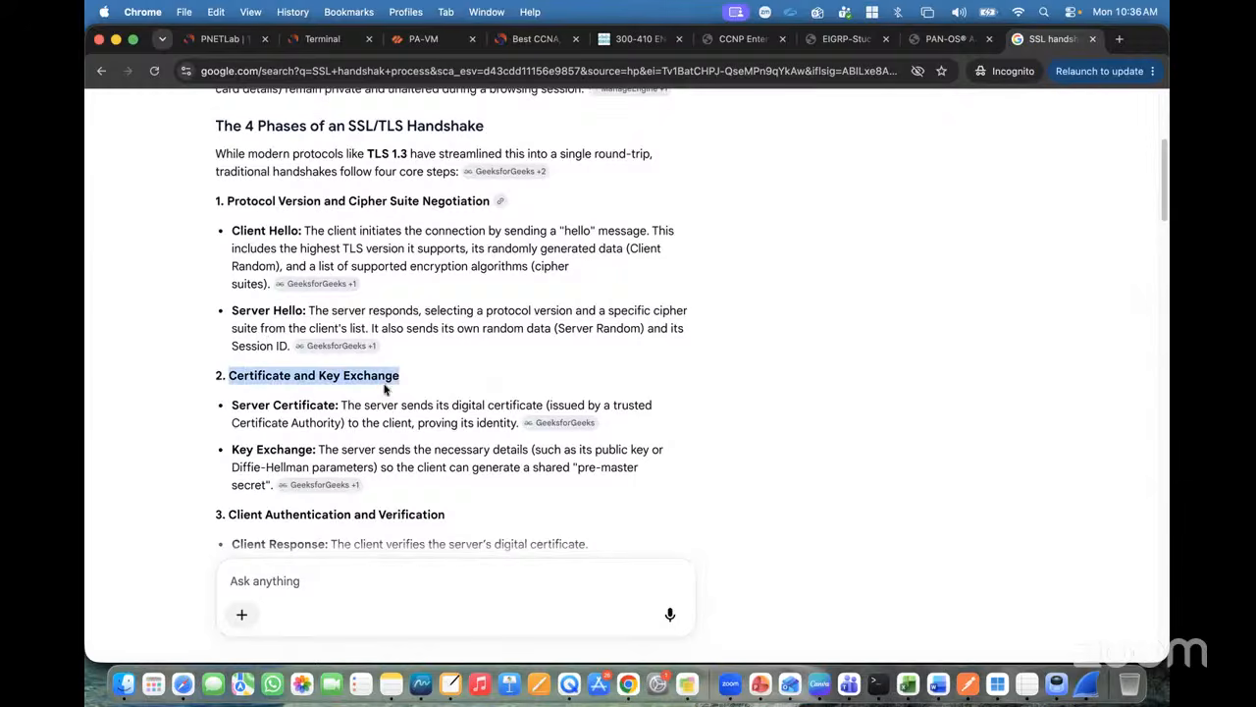
scroll(383, 390, "down", 2)
scroll(352, 347, "down", 2)
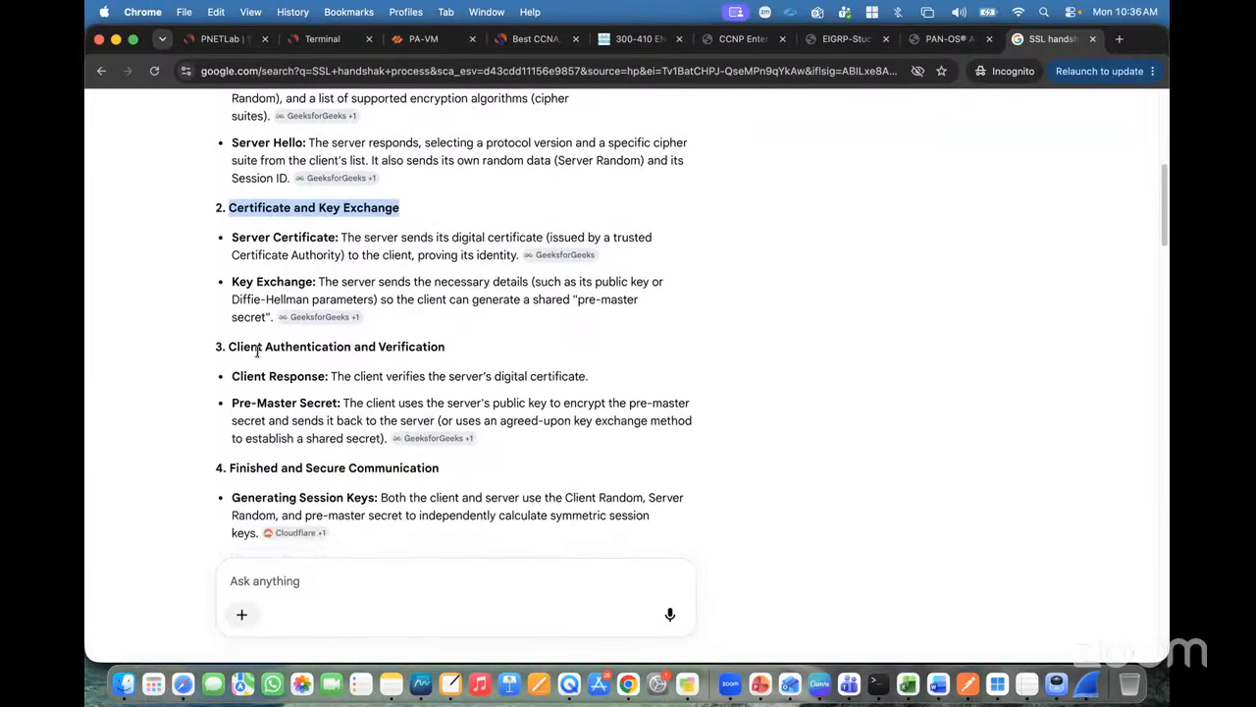
left_click_drag(232, 346, 392, 383)
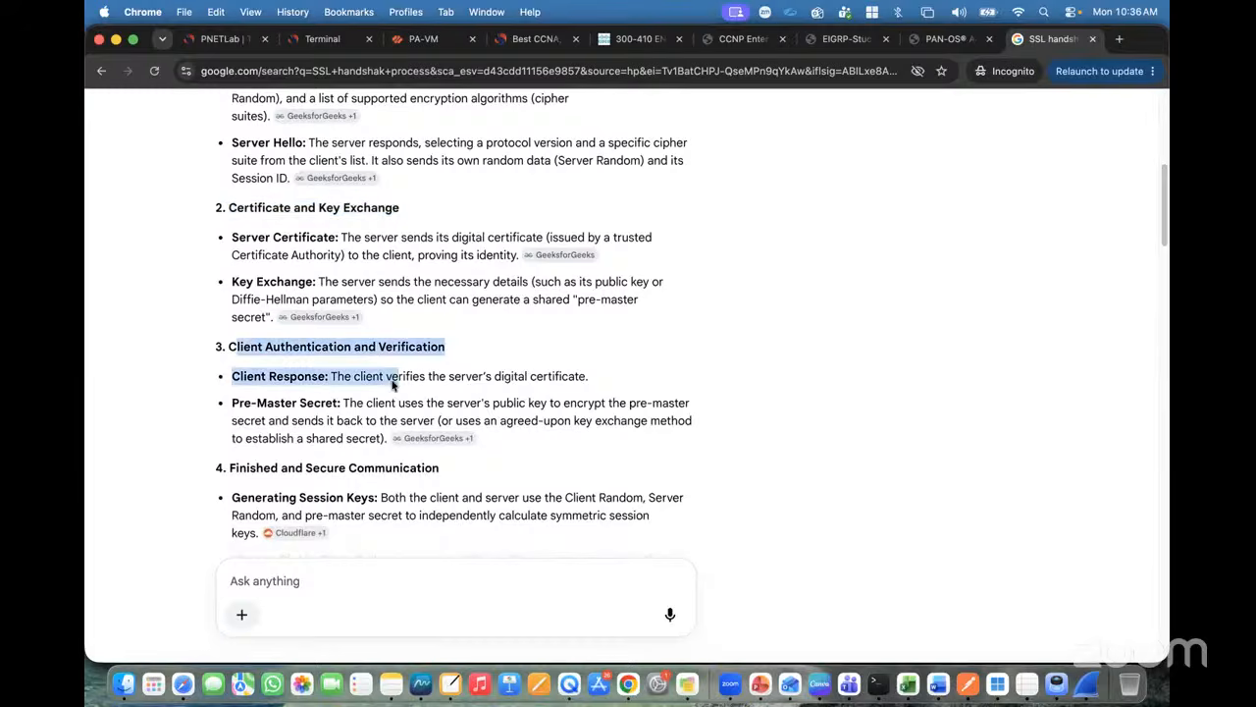
left_click(347, 402)
left_click_drag(234, 401, 334, 404)
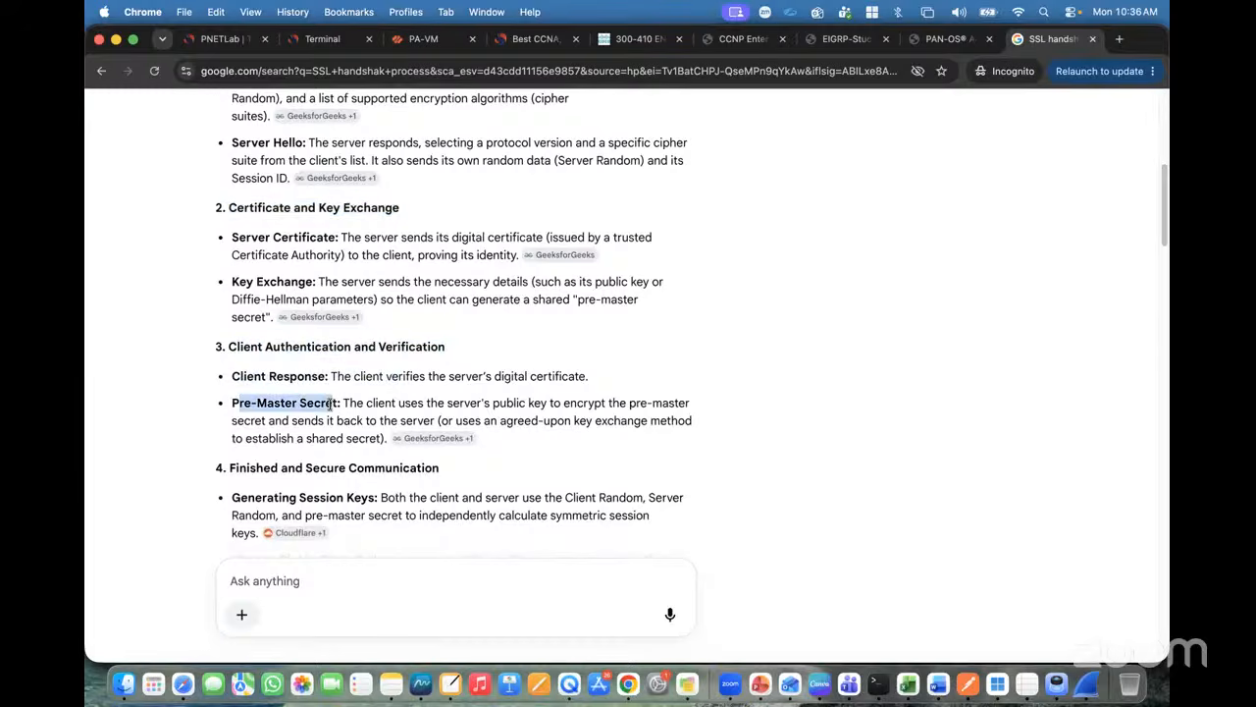
left_click(371, 400)
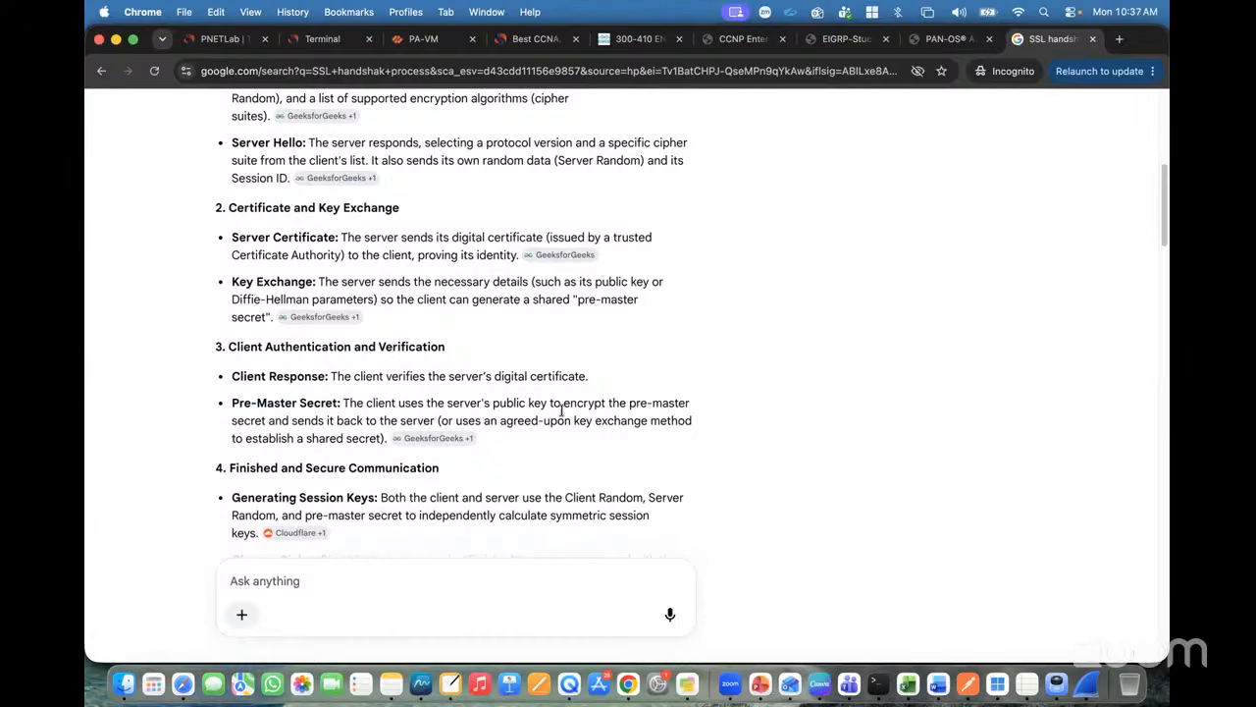
left_click_drag(561, 404, 428, 420)
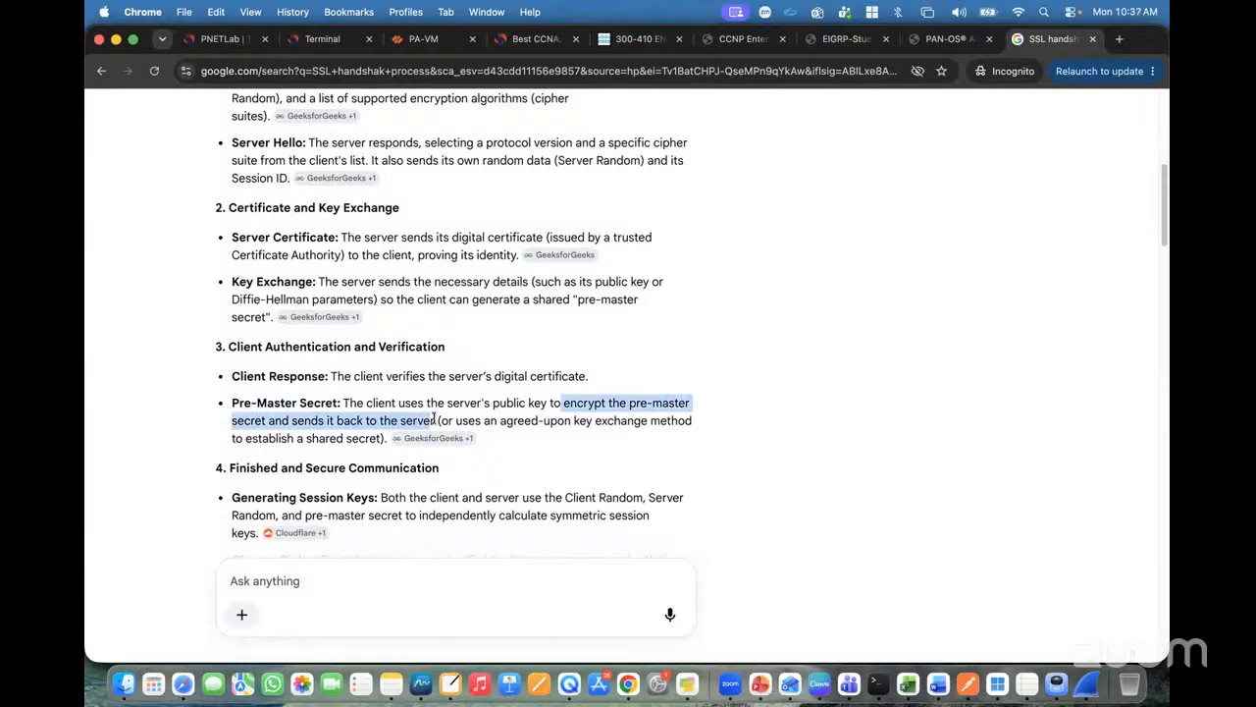
left_click(539, 419)
Step: Highlight the Generating Session Keys phase and continue down the overview
scroll(353, 402, "down", 2)
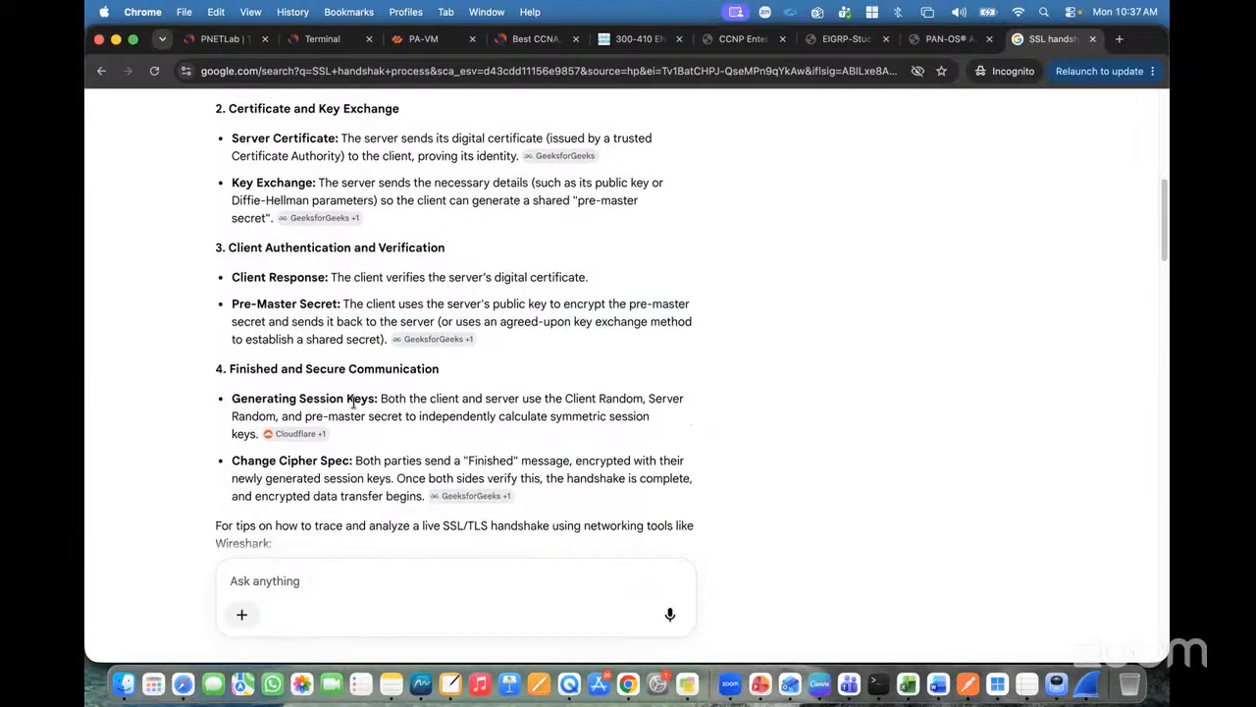
left_click_drag(231, 397, 254, 435)
left_click(384, 397)
left_click(319, 397)
left_click(416, 397)
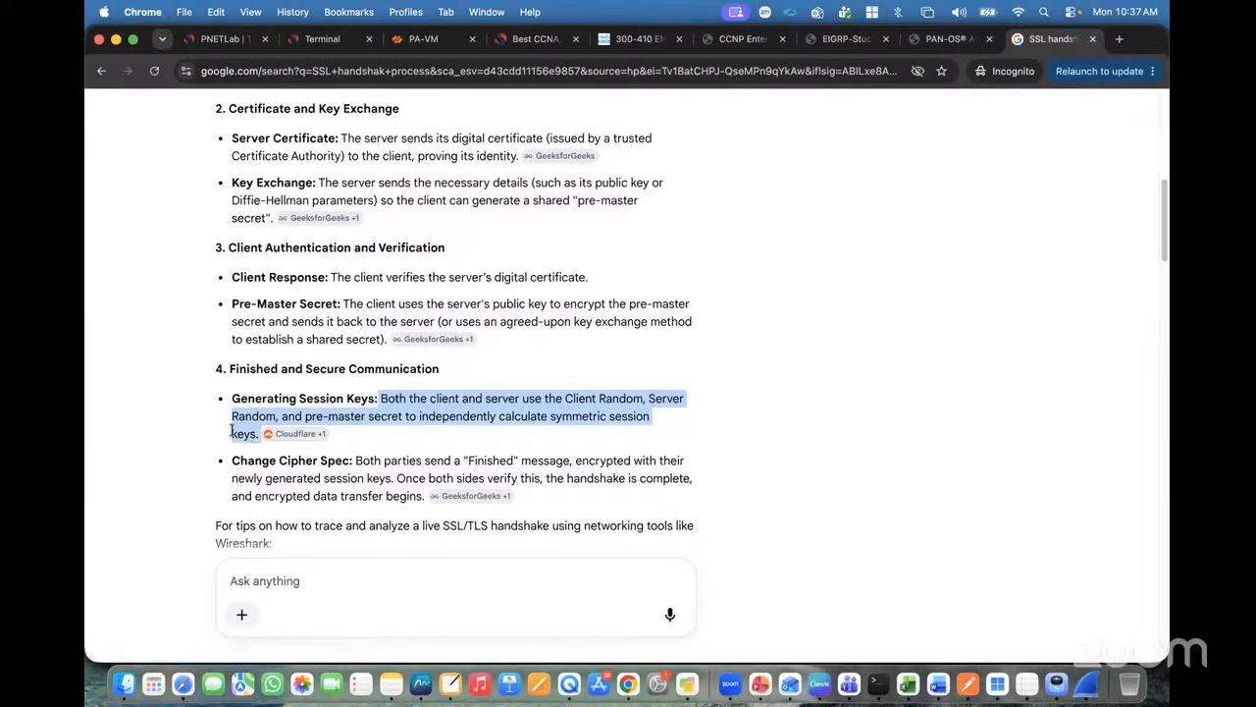
left_click(229, 432)
scroll(243, 440, "down", 8)
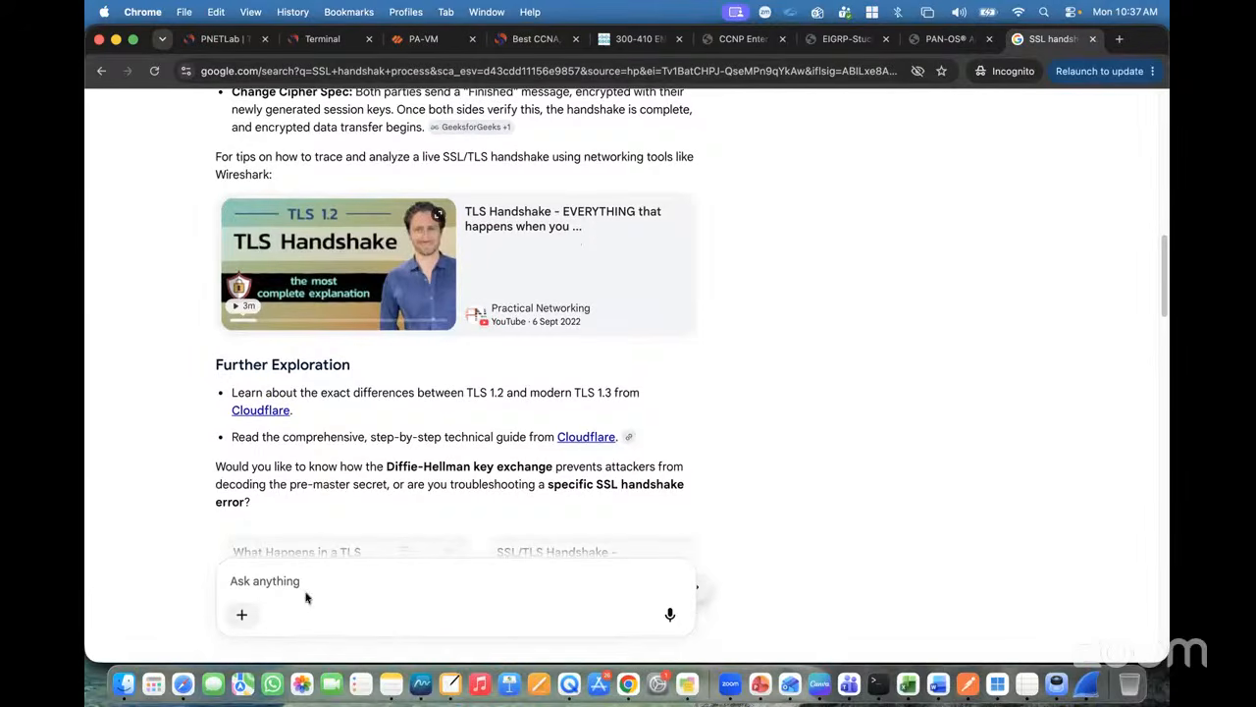
left_click(420, 684)
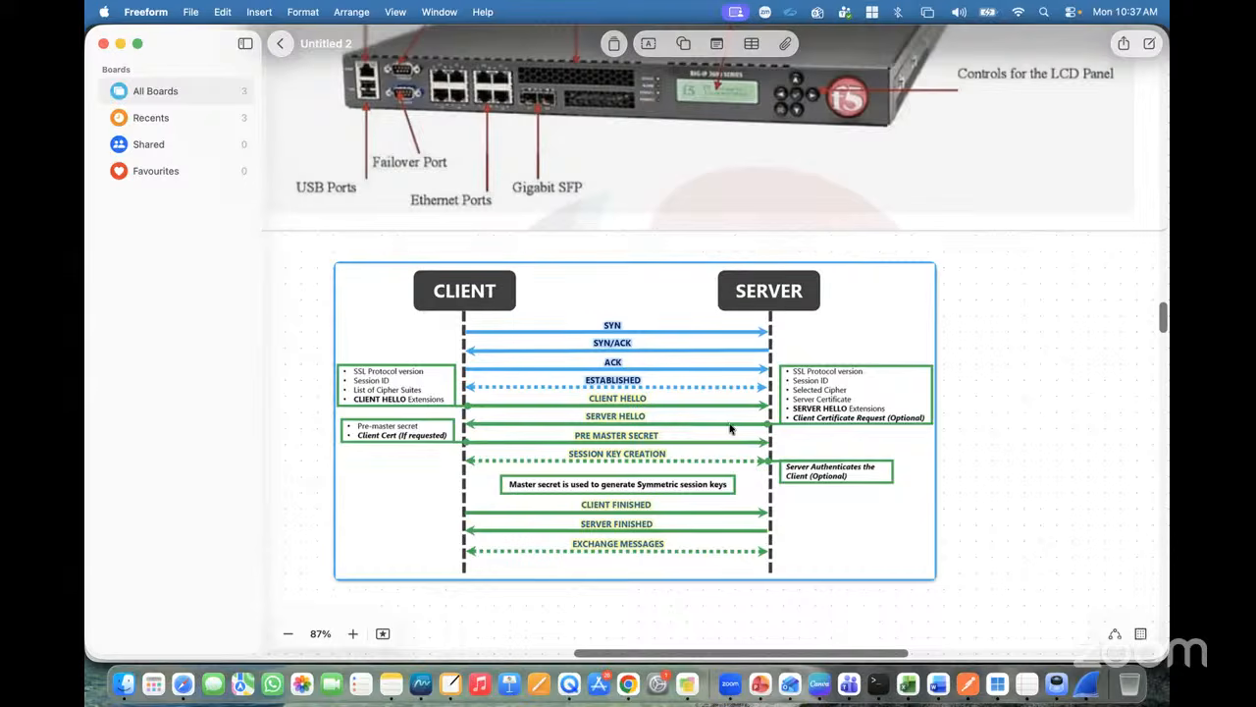
left_click(628, 684)
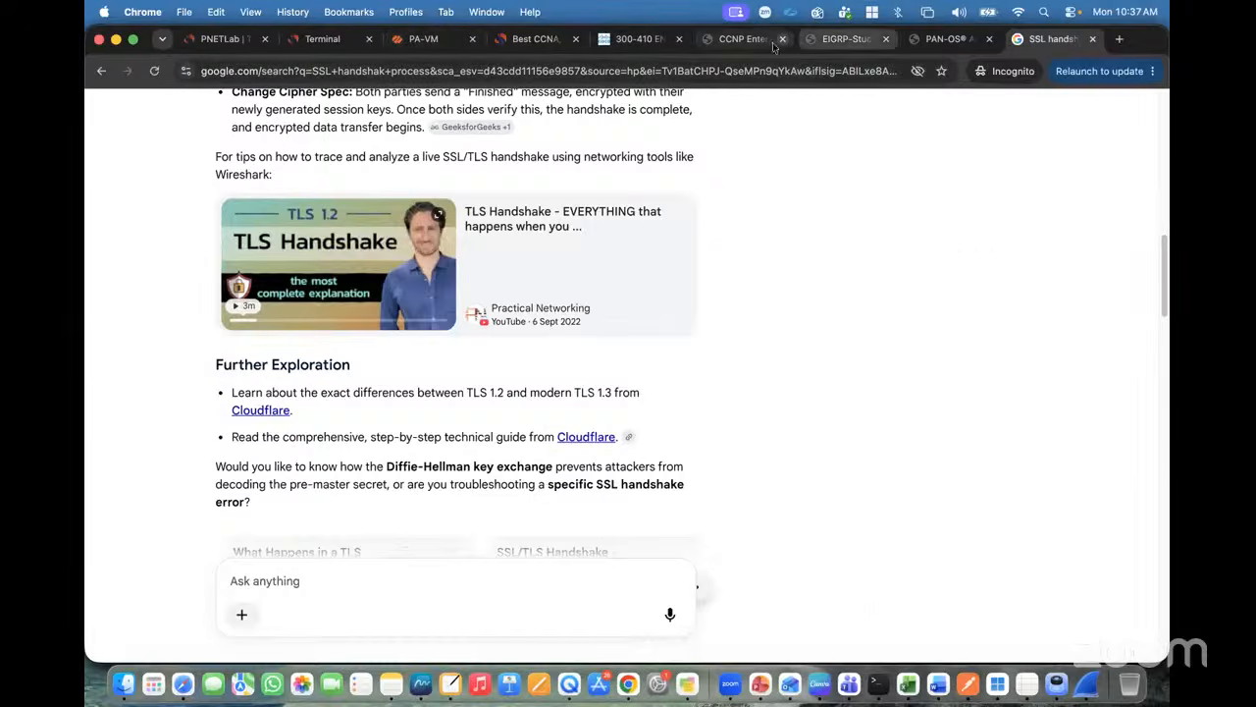
left_click(741, 40)
Step: View the SSL Forward Proxy figure in the PAN-OS Administrator's Guide, then return to the PNETLab topology
left_click(828, 39)
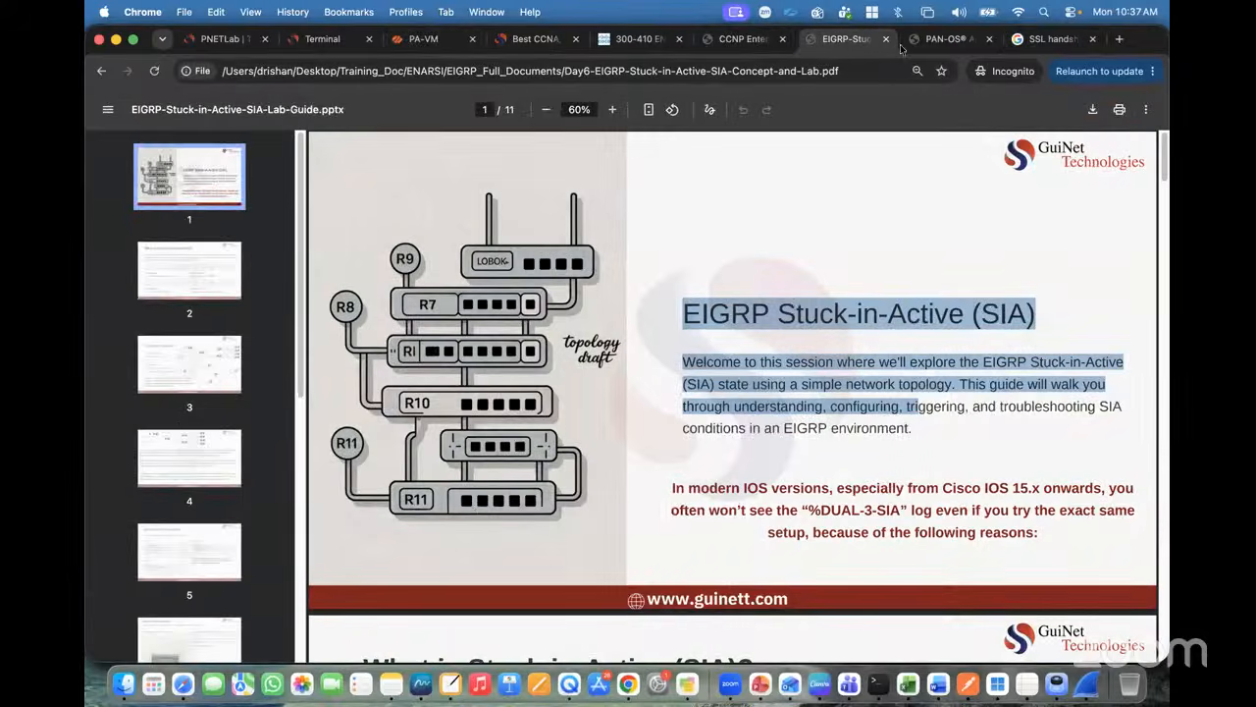
left_click(943, 39)
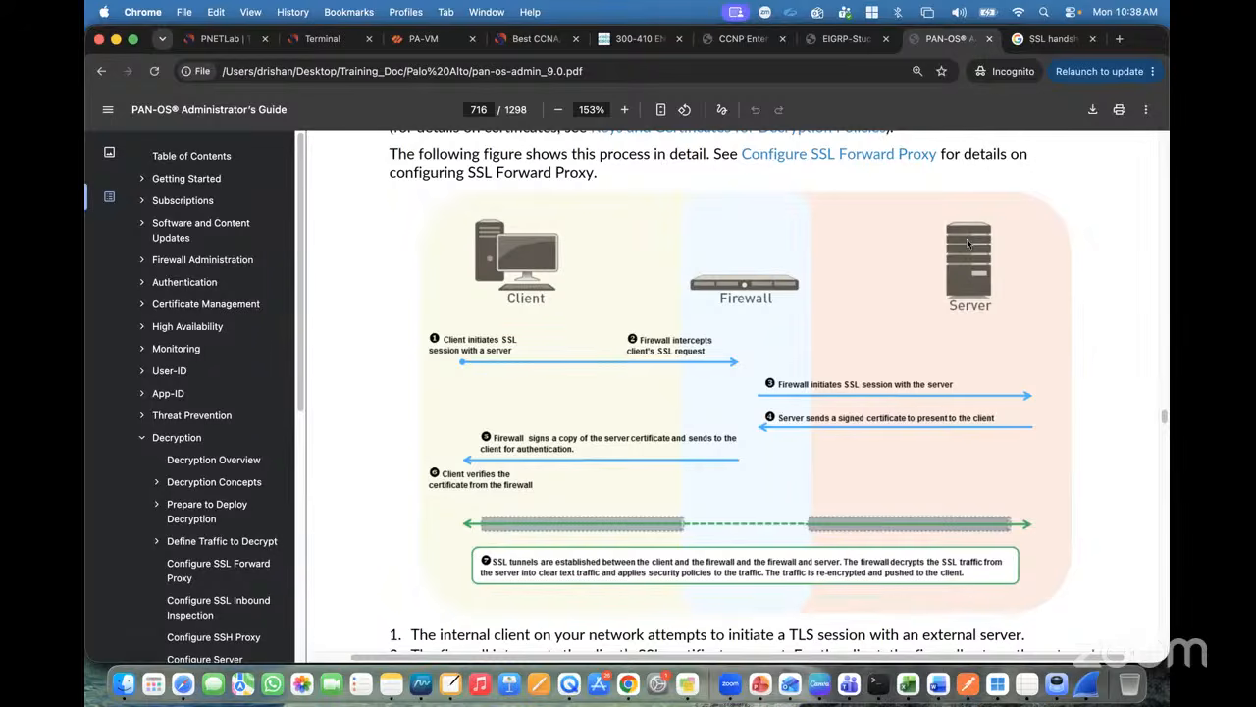
left_click(221, 38)
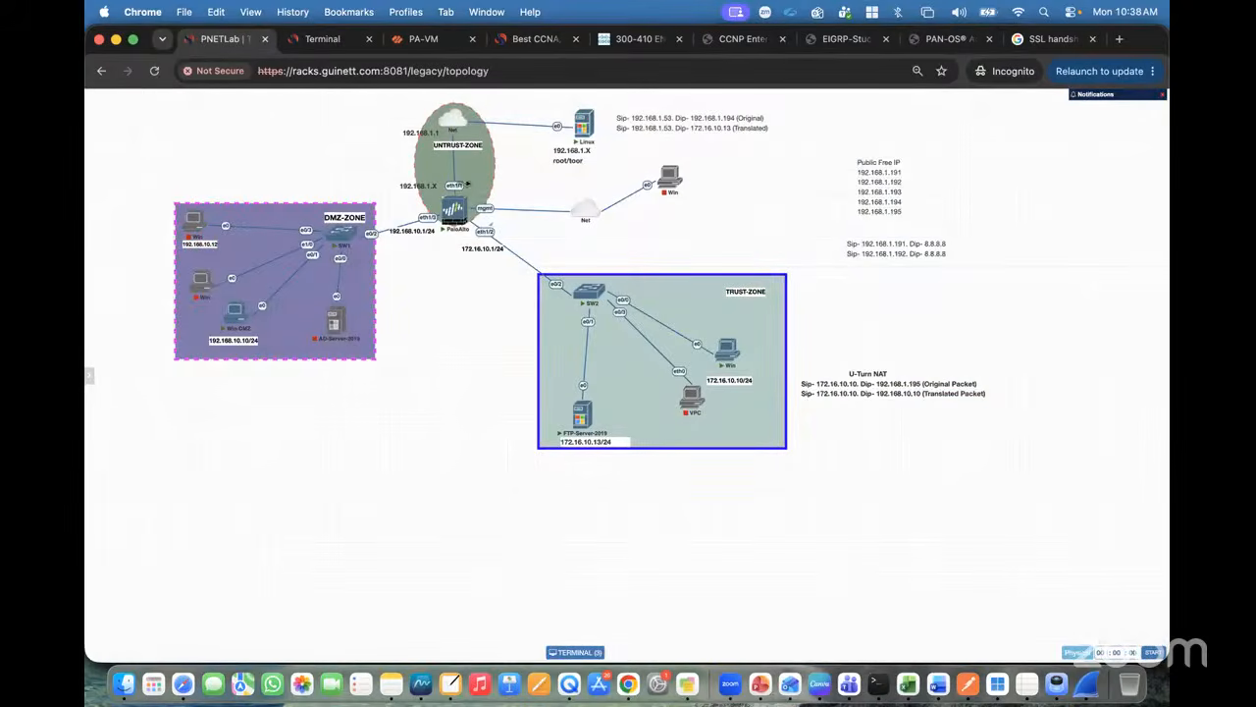
Step: In the firewall web interface, go to Device > Certificate Management > Certificates, Device Certificates list
left_click(415, 44)
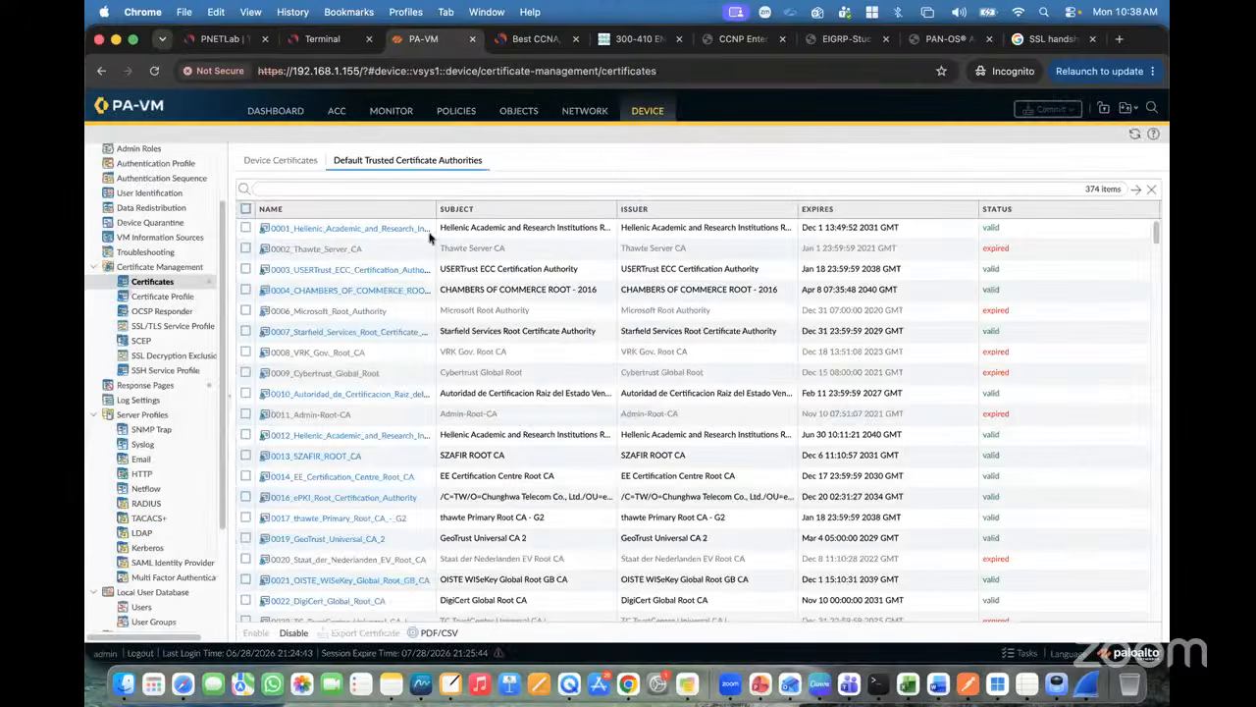
left_click(284, 112)
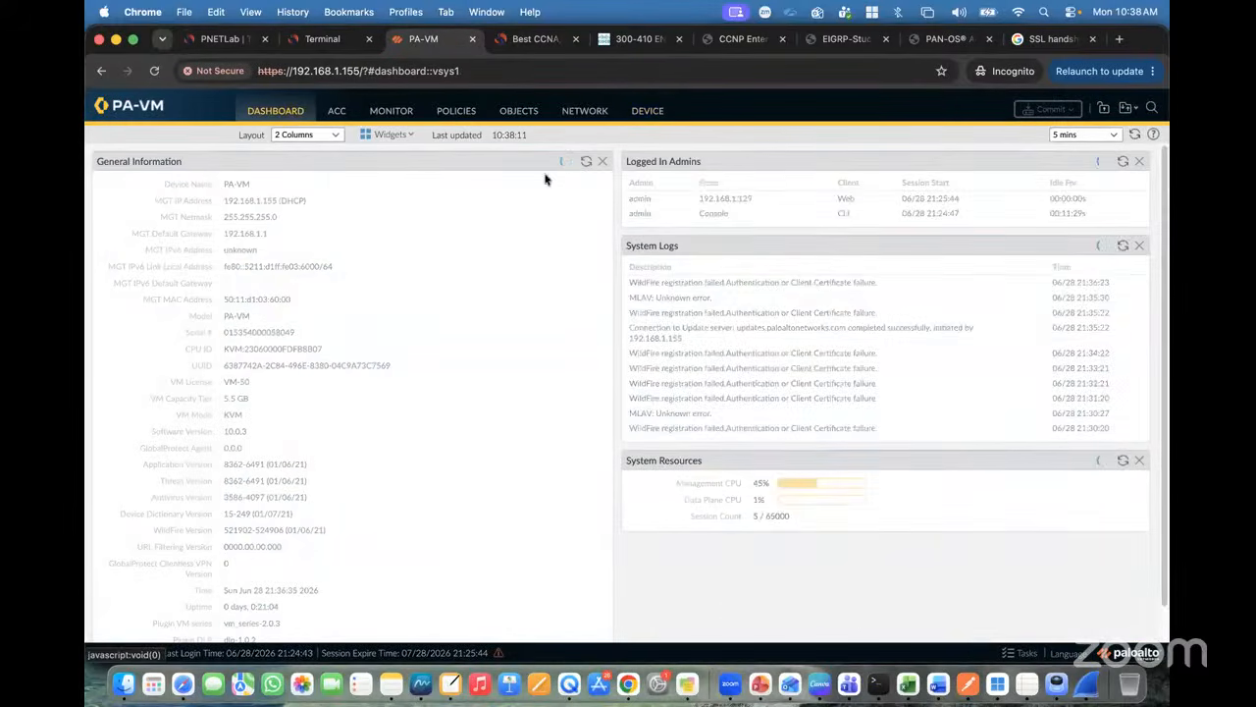
left_click(583, 114)
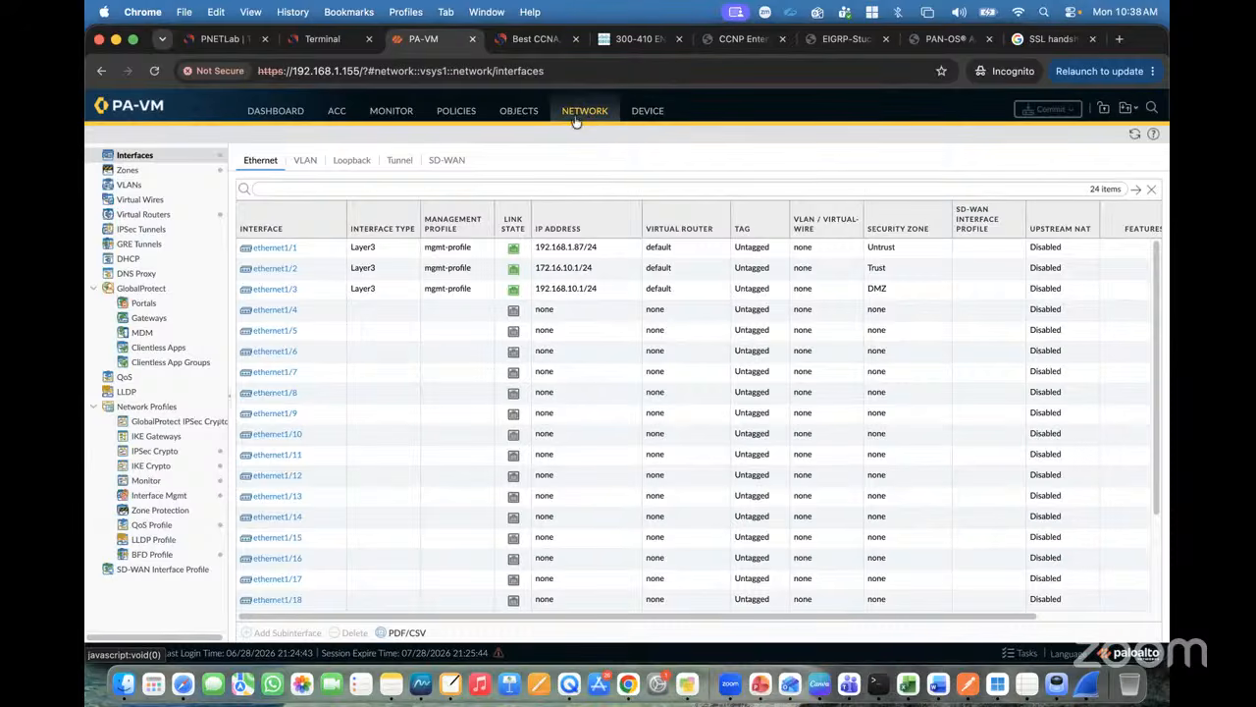
left_click(645, 111)
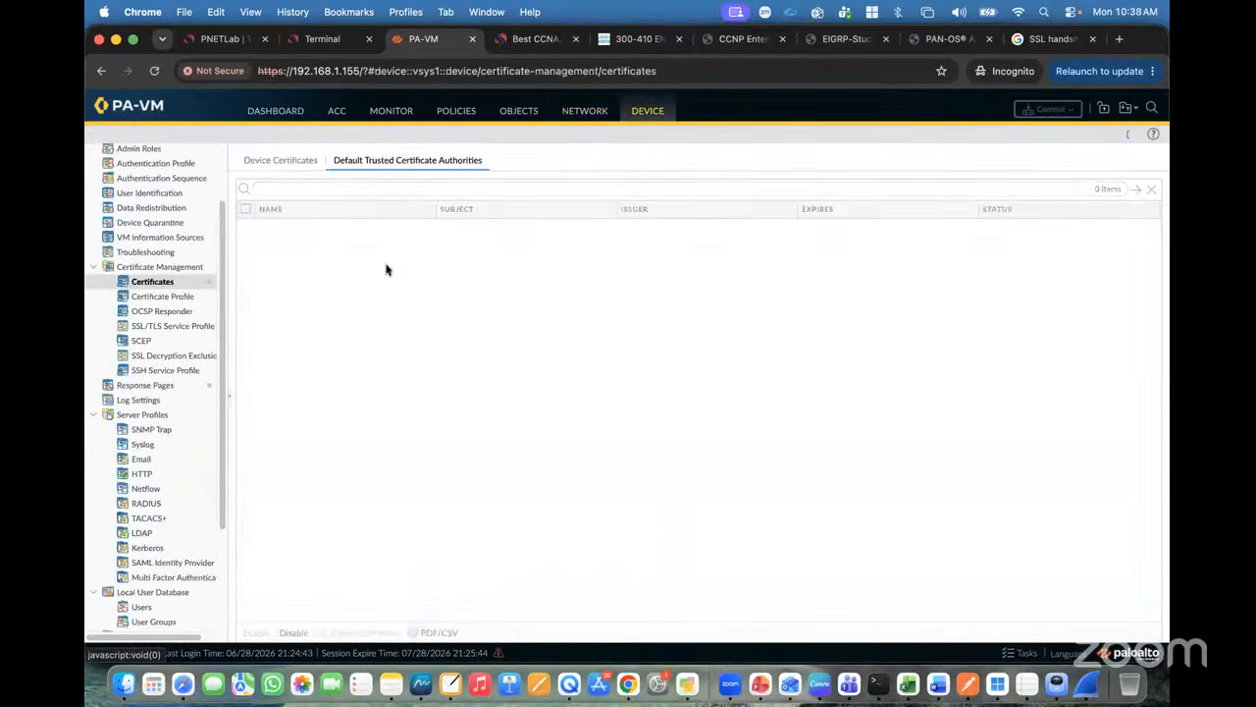
left_click(280, 162)
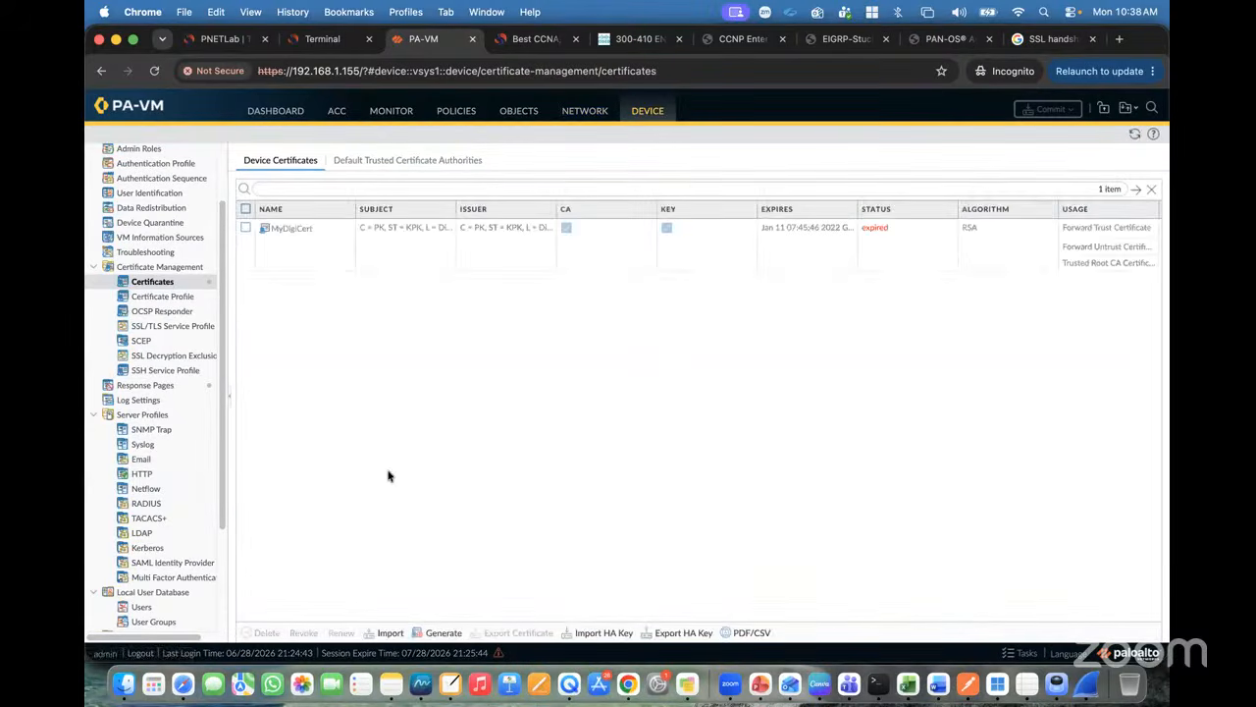
Step: Generate a certificate named GuiNet-Cert, common name 172.16.10.1, with Certificate Authority ticked
left_click(441, 632)
left_click(596, 201)
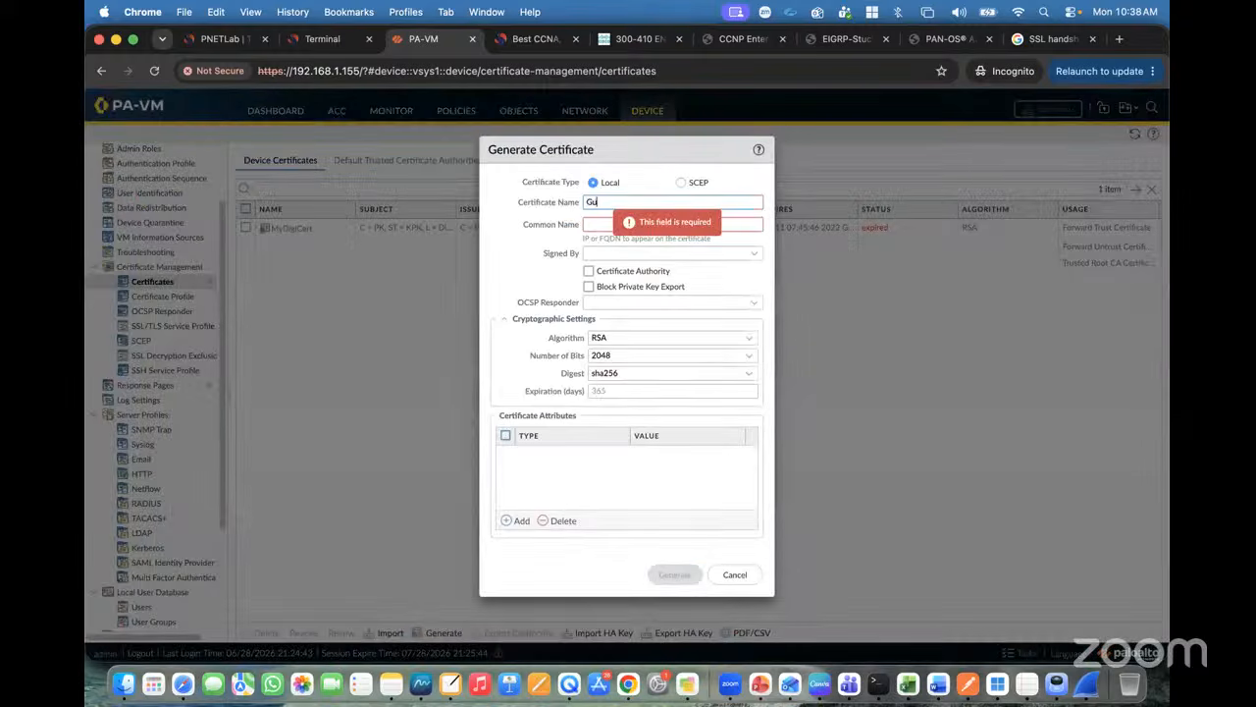
type("GuiNet-Cert")
left_click(632, 221)
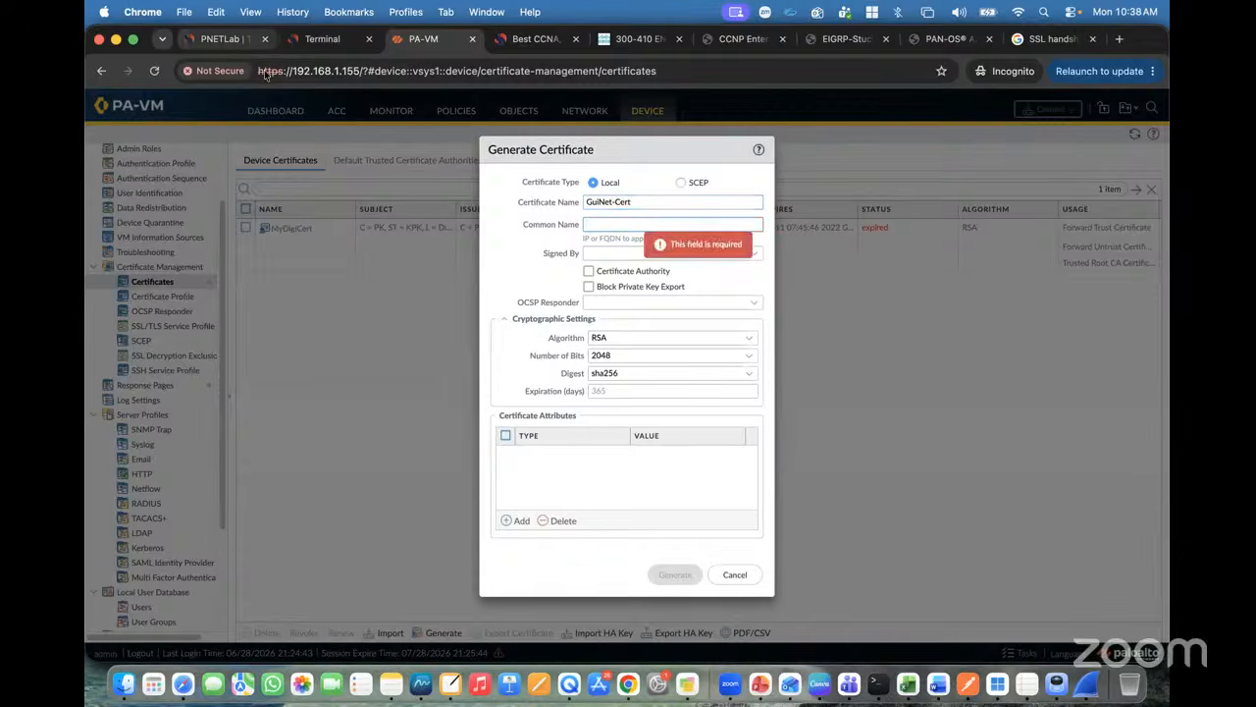
left_click(220, 38)
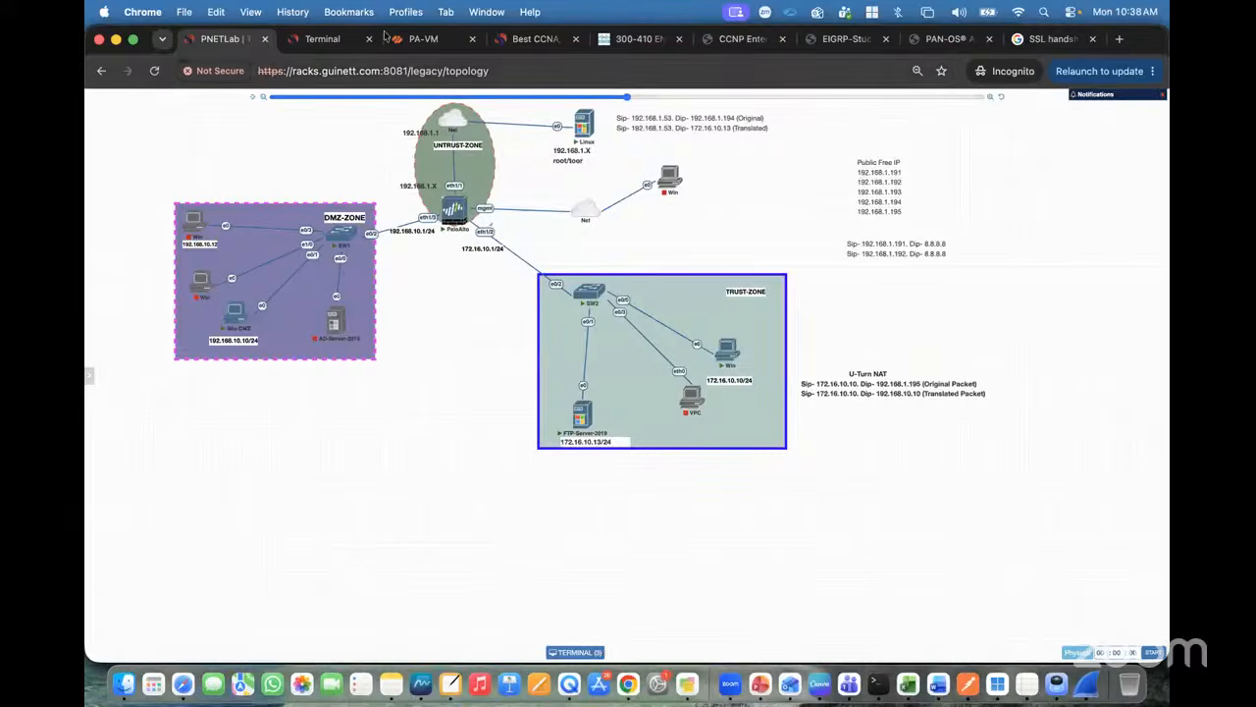
left_click(424, 39)
type("172.16.10.1")
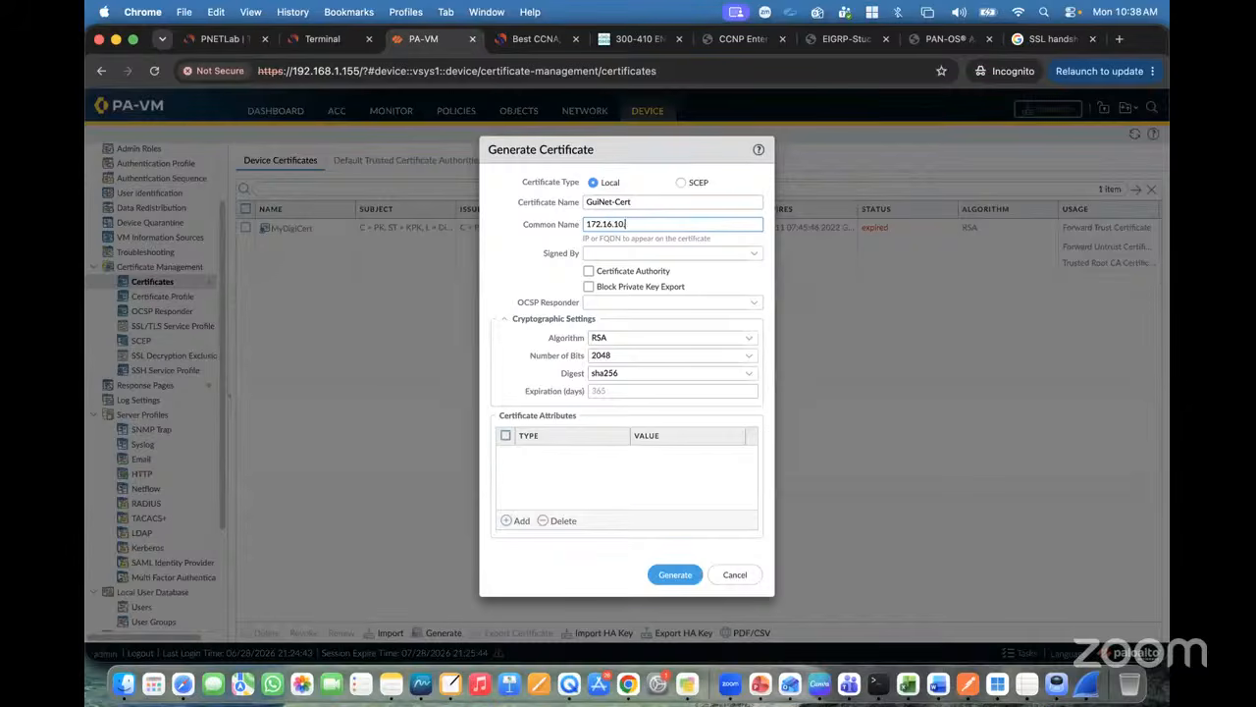
left_click(588, 274)
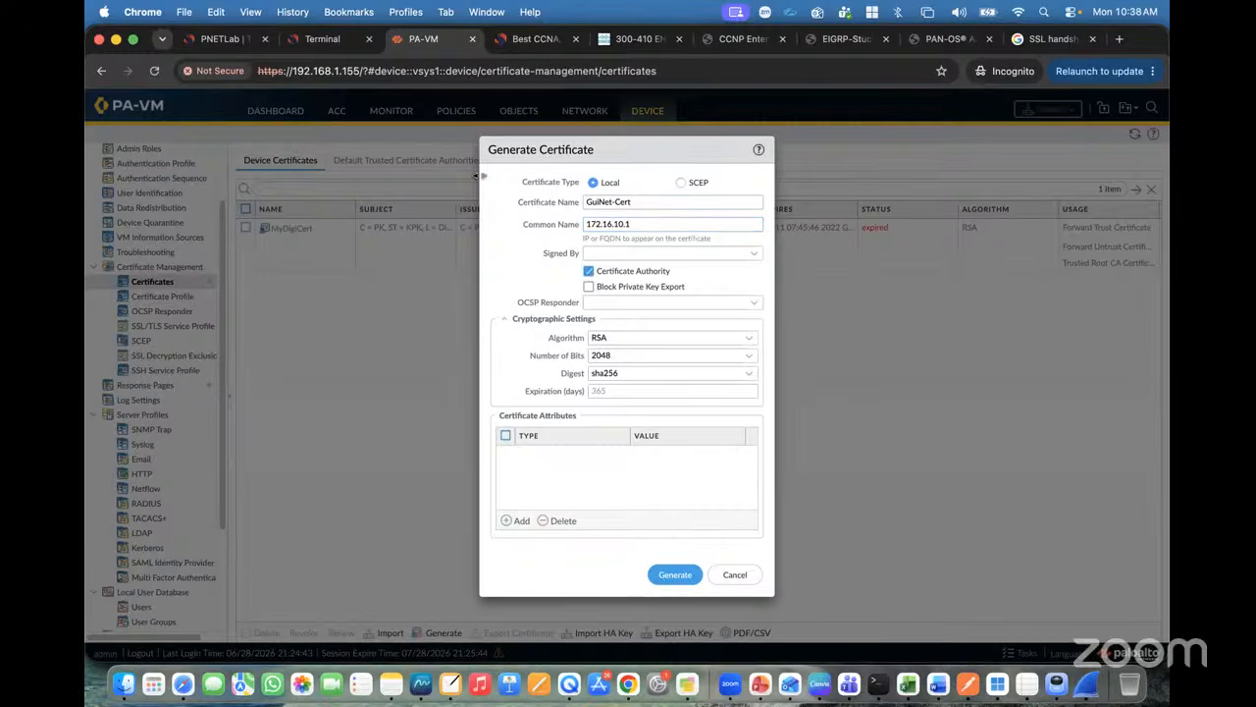
left_click(218, 39)
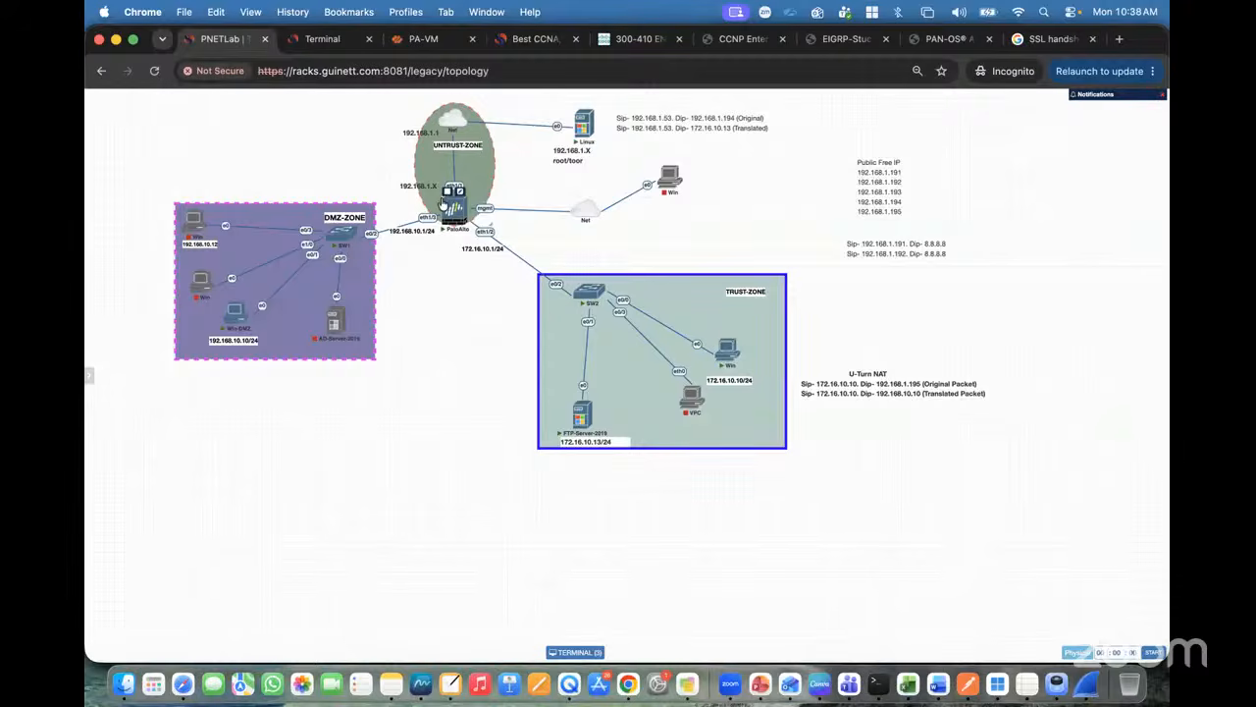
left_click(420, 39)
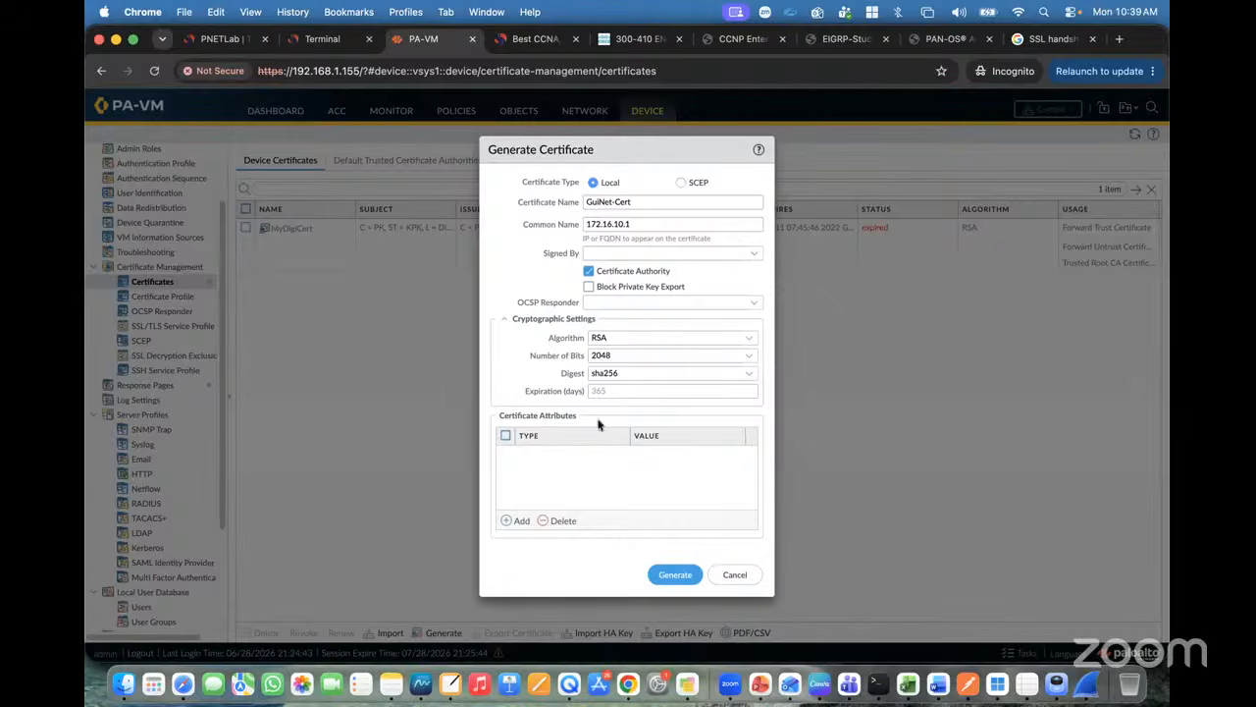
Step: Add certificate attributes Country = IN and an Email attribute
left_click(510, 521)
left_click(558, 477)
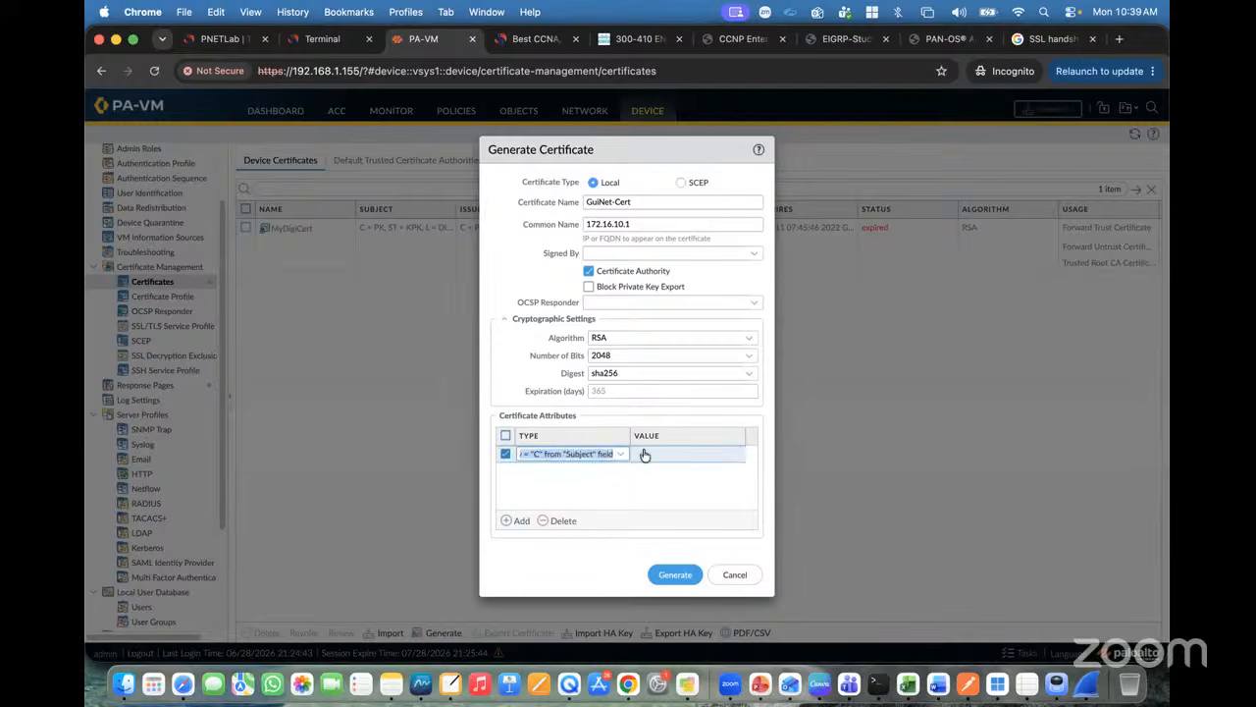
left_click(650, 455)
type("IN")
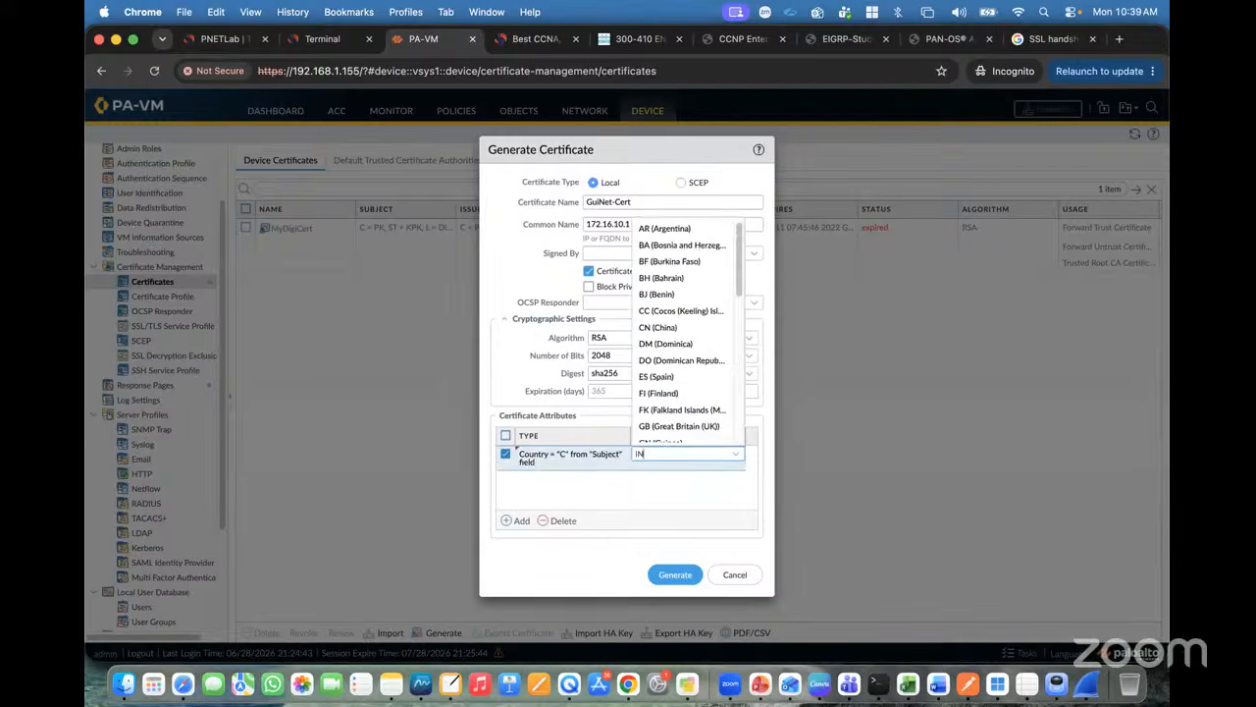
scroll(675, 379, "down", 3)
scroll(675, 379, "down", 1)
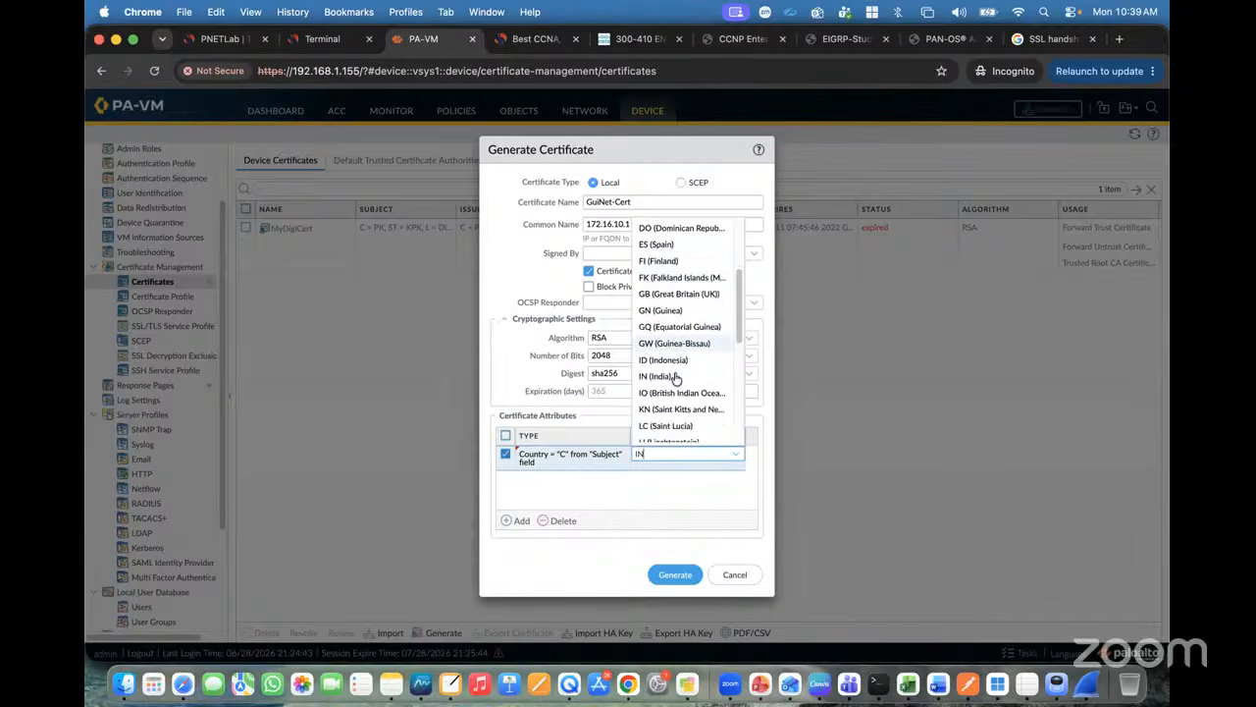
left_click(674, 372)
left_click(522, 521)
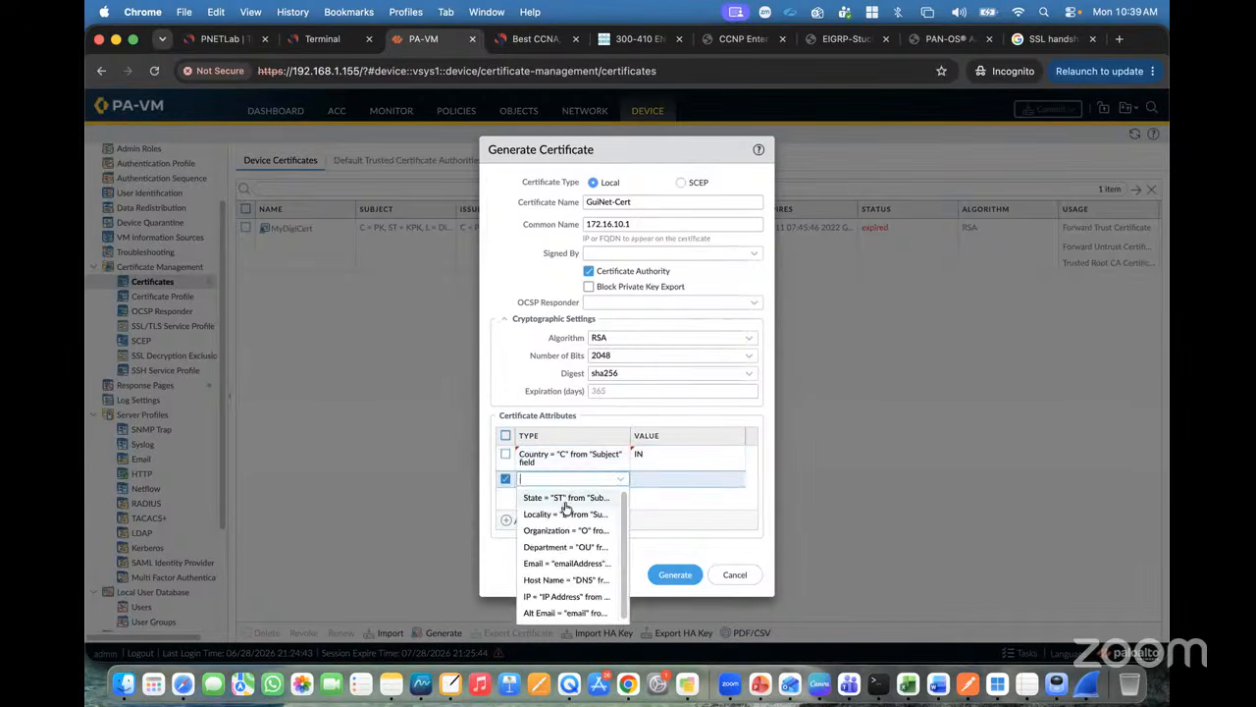
type("emla")
key("BackSpace")
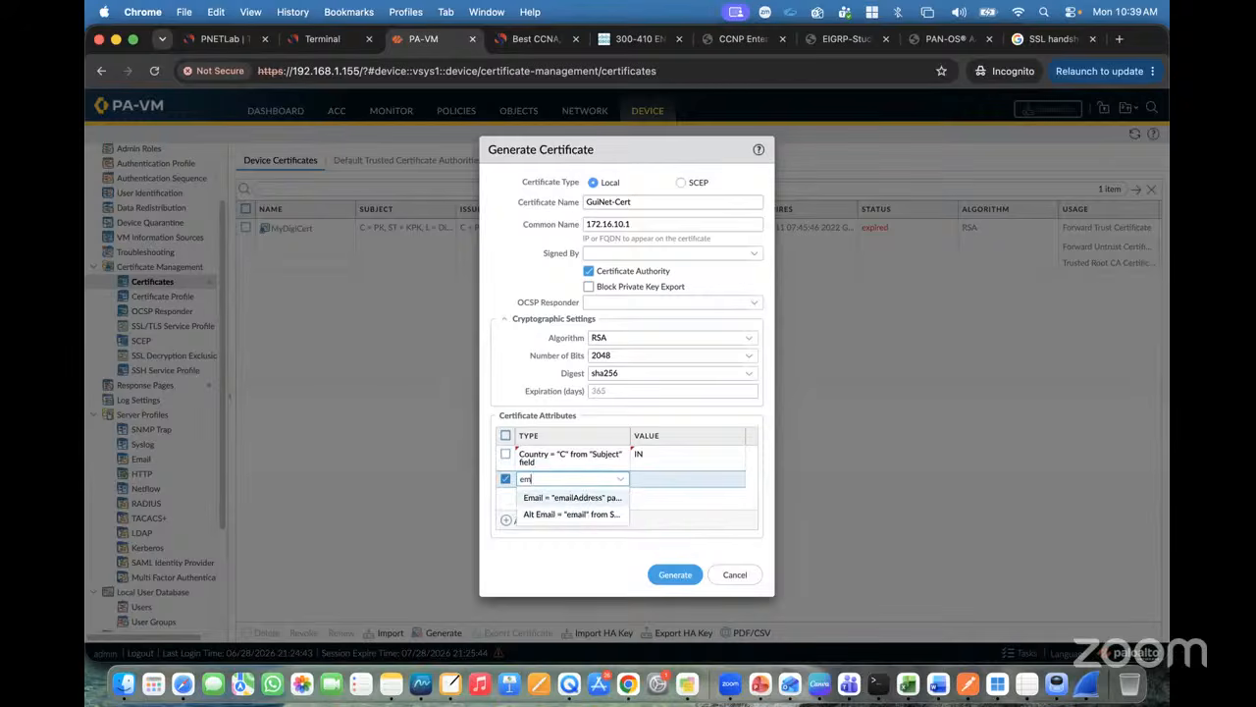
left_click(549, 491)
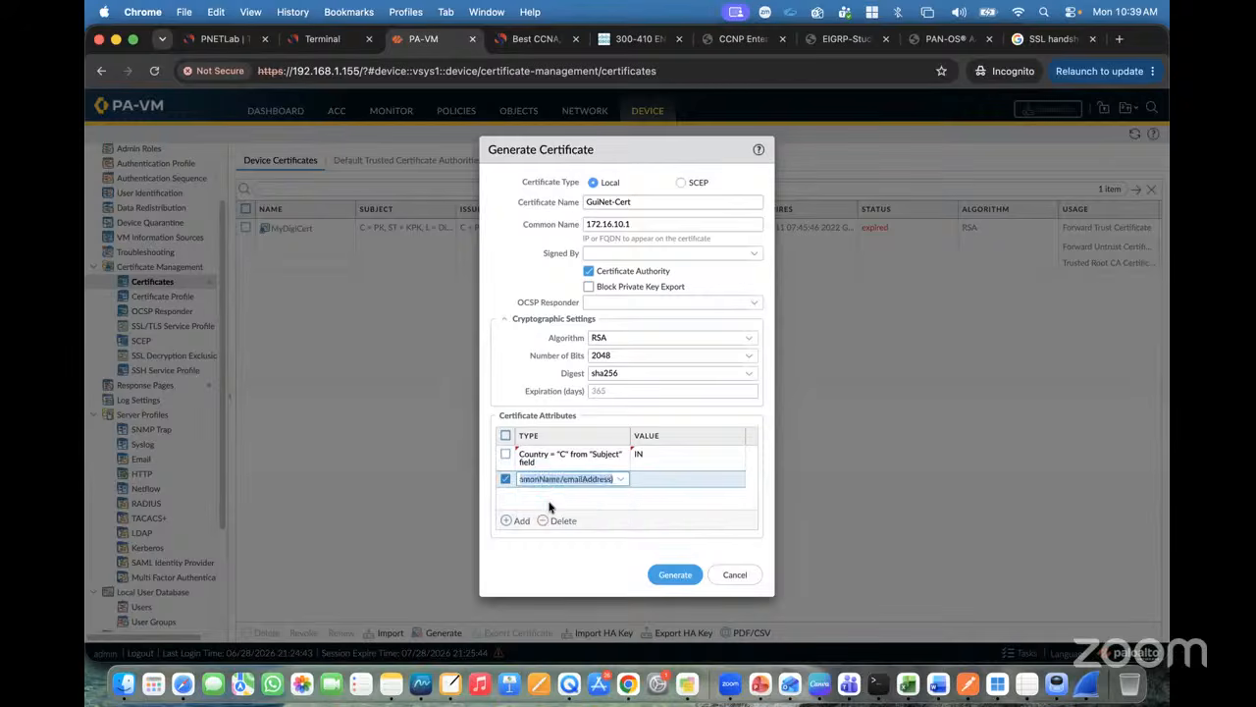
left_click(660, 481)
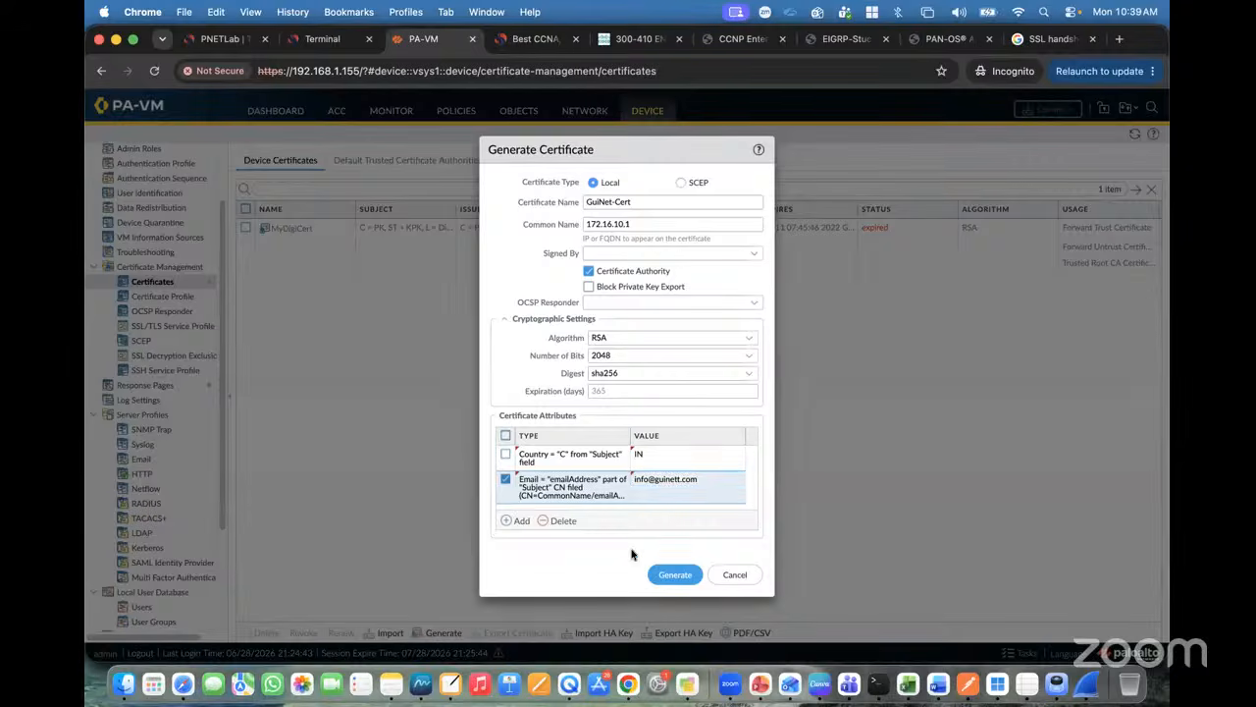
Step: Add attribute State = Delhi, generate the certificate and dismiss the success message
left_click(517, 521)
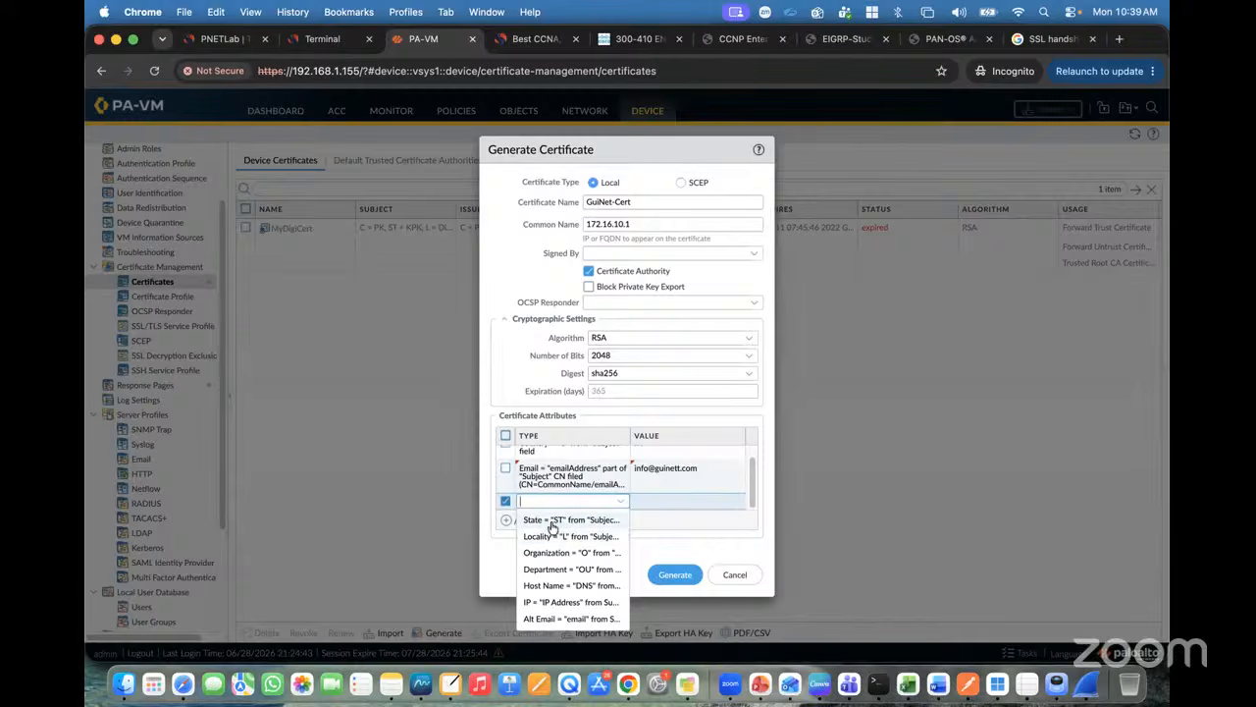
left_click(550, 520)
left_click(655, 496)
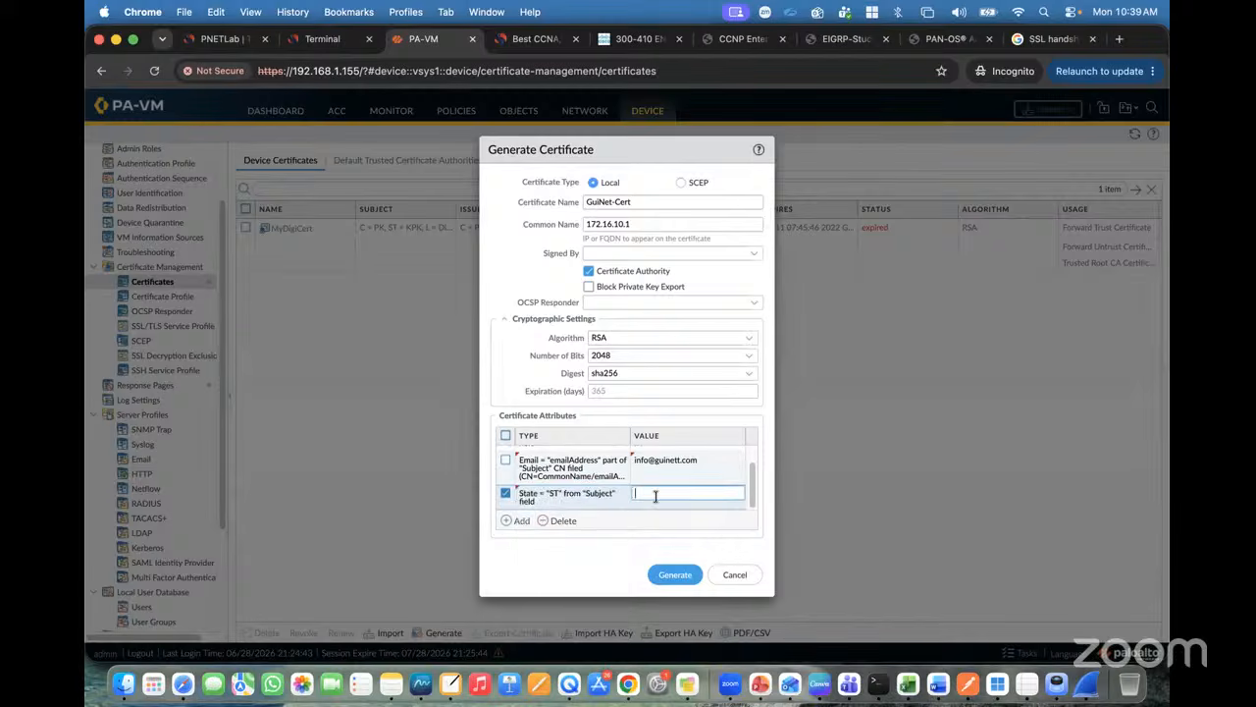
type("Delhi")
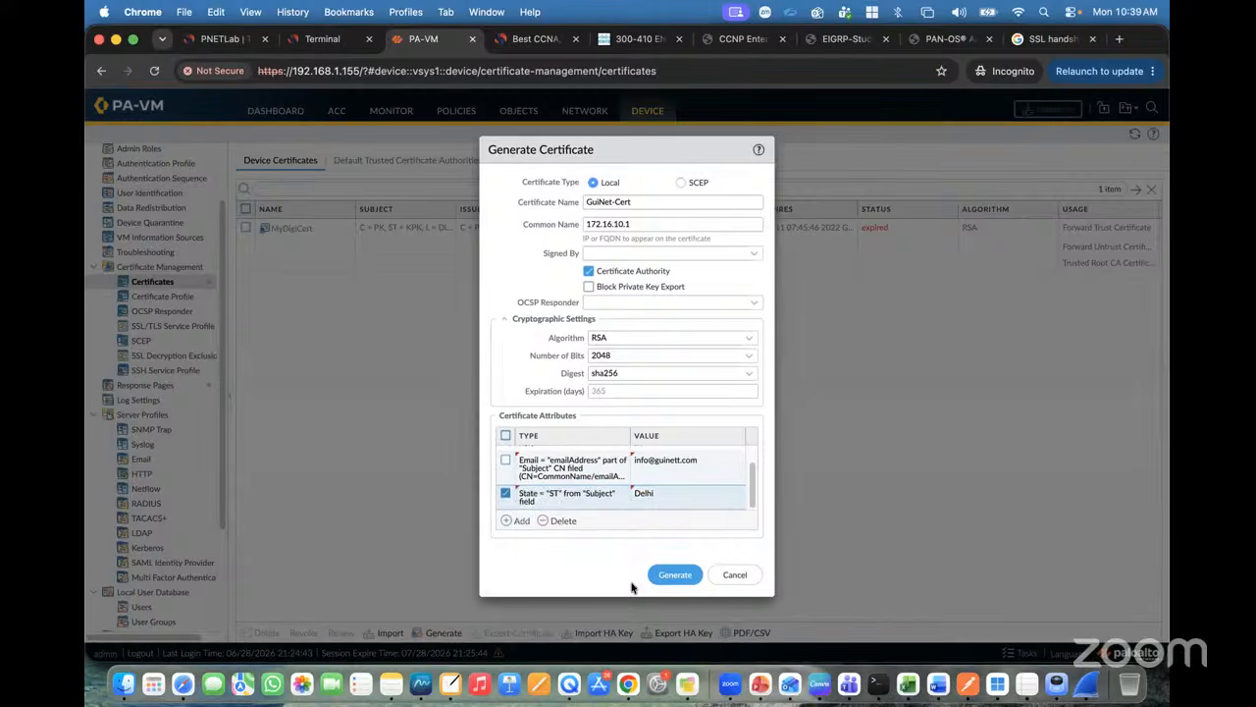
left_click(663, 579)
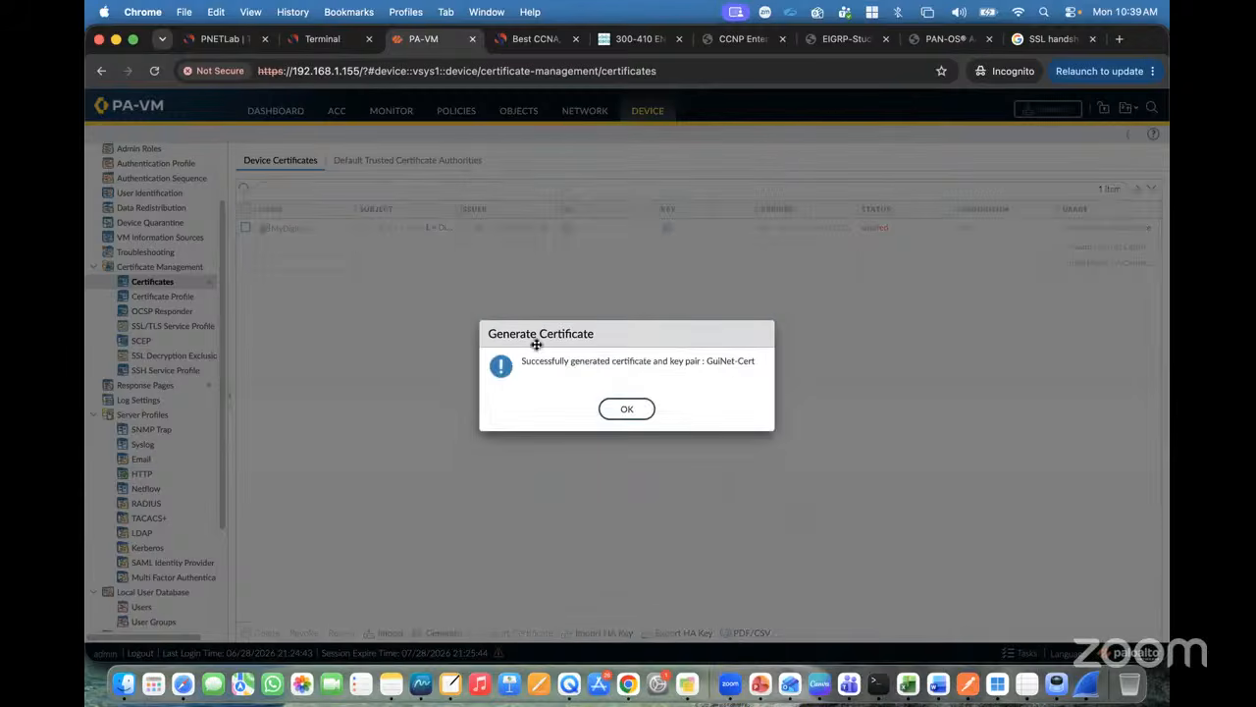
left_click(624, 404)
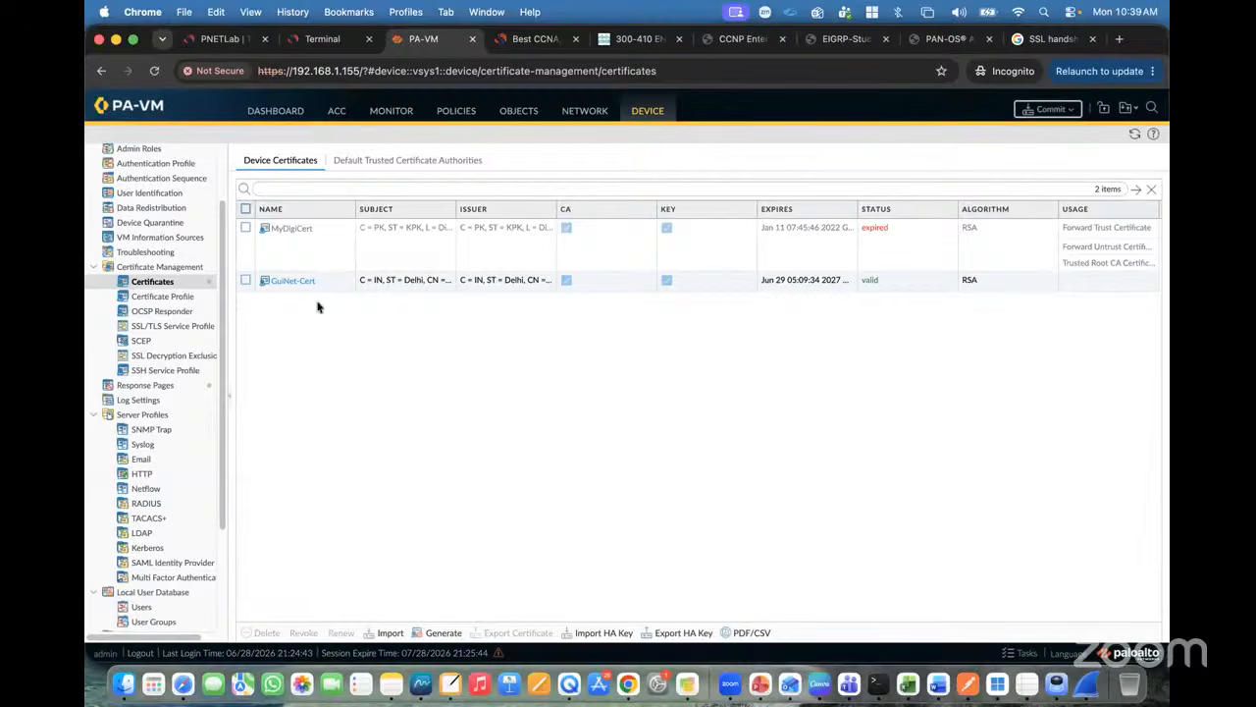
Step: Mark GuiNet-Cert as a Trusted Root CA and open the Certificates help topic
left_click(290, 282)
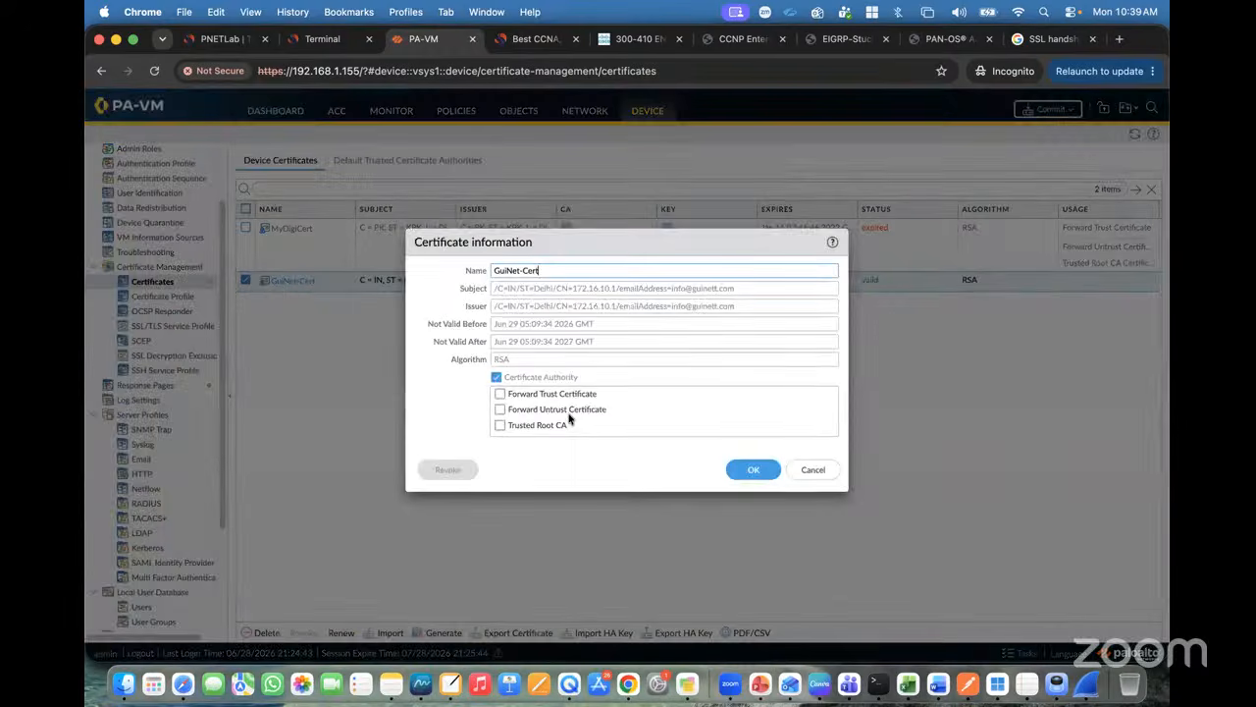
left_click(500, 428)
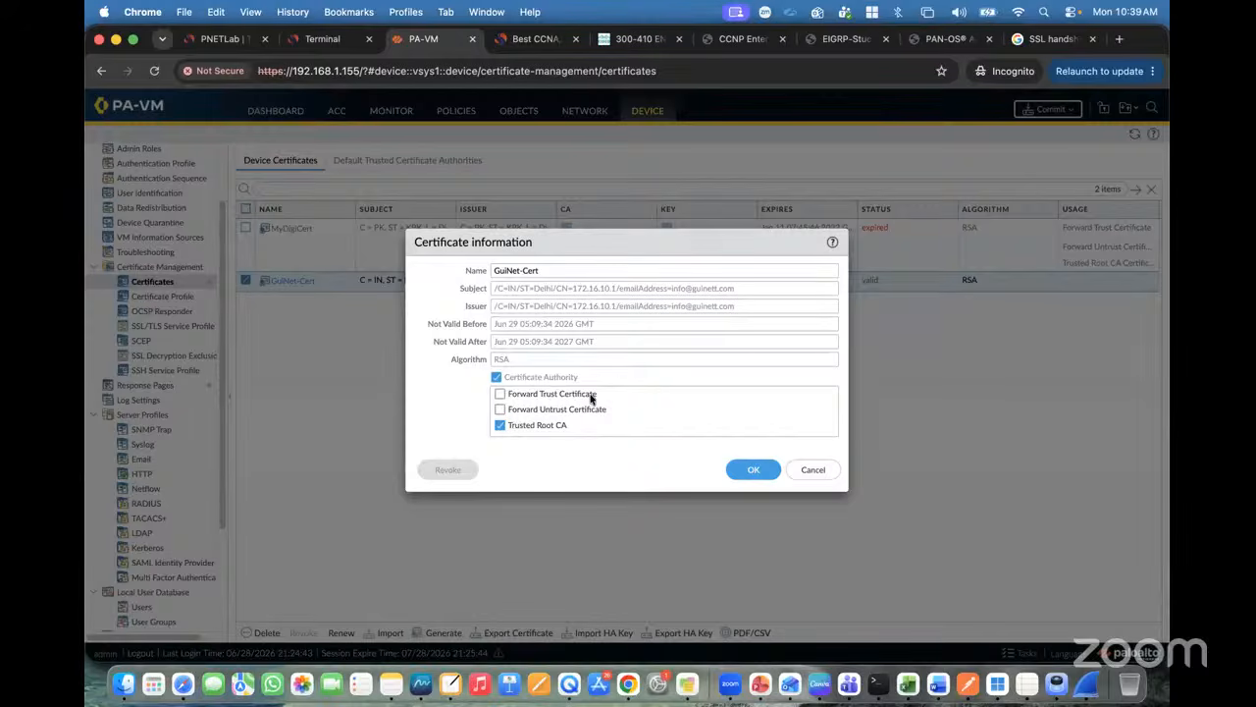
left_click(216, 47)
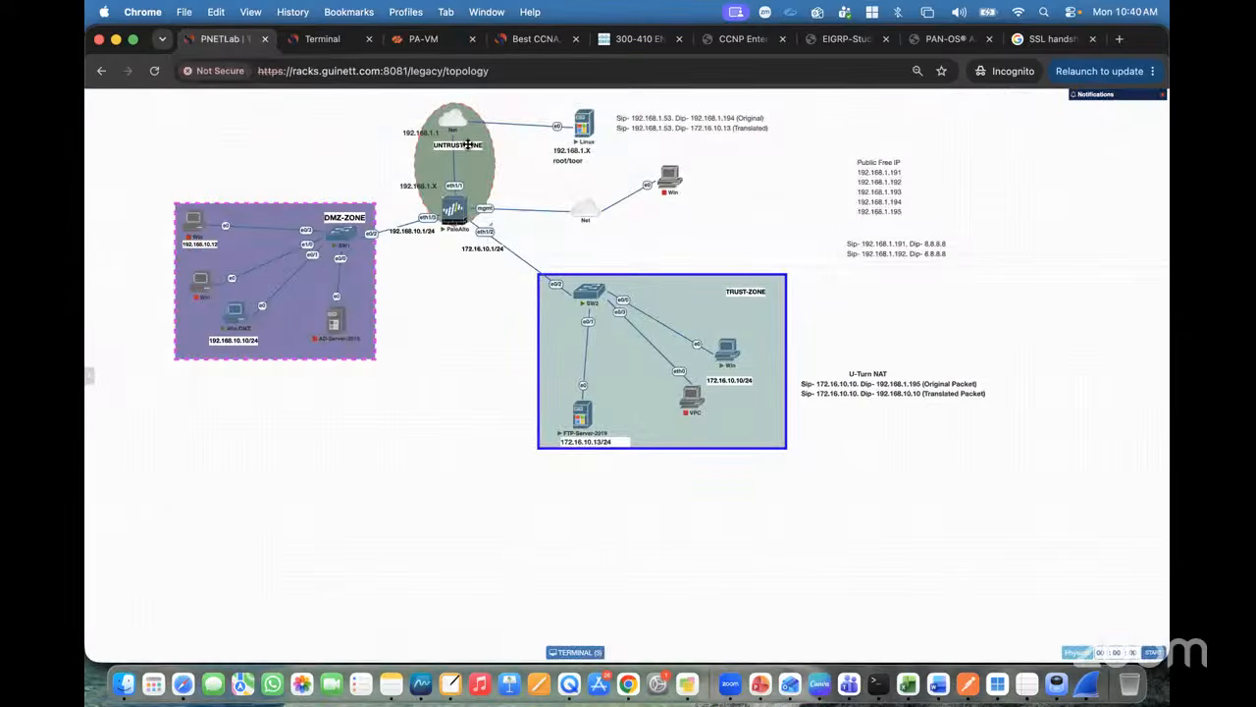
left_click(422, 41)
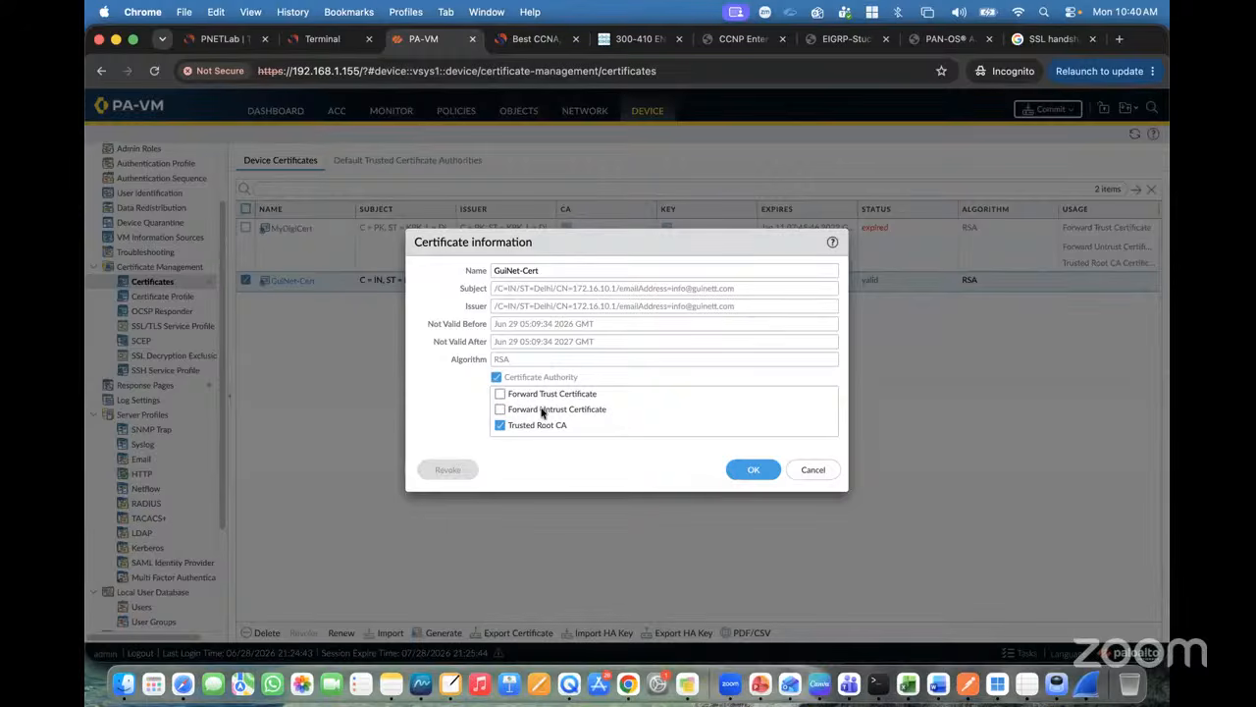
left_click(832, 242)
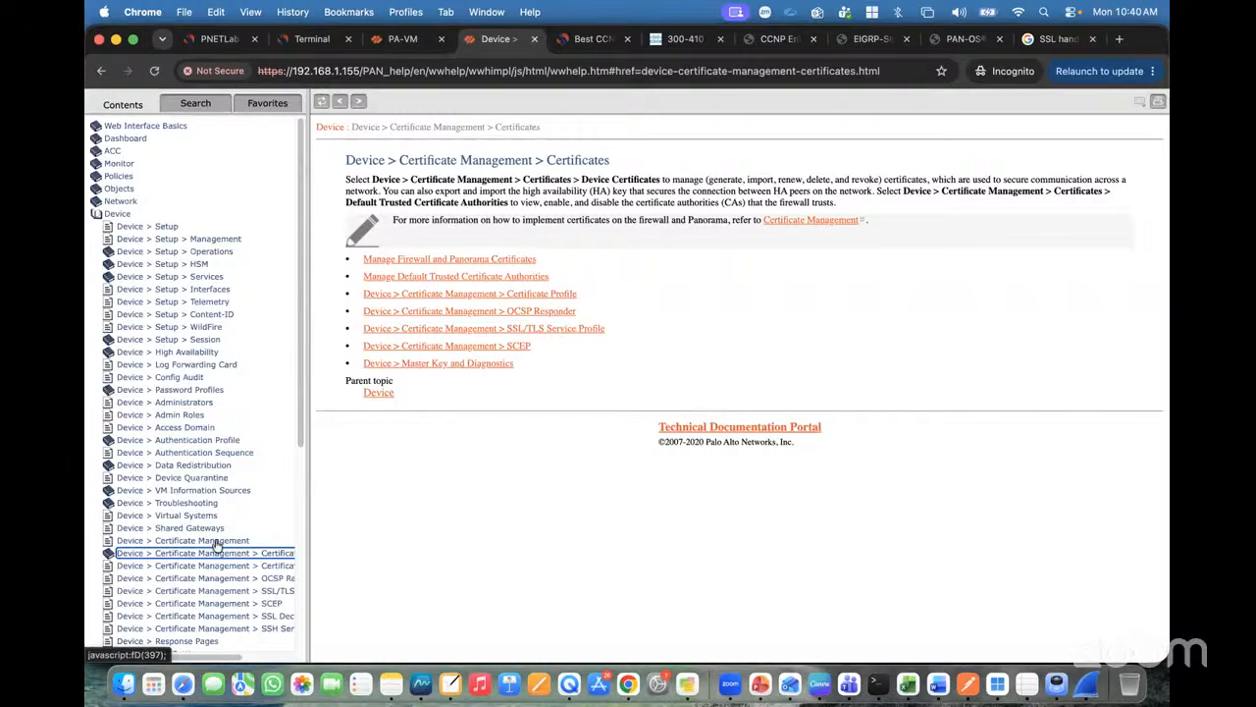
Step: Open the Manage Firewall and Panorama Certificates help topic and highlight the Forward Trust and Untrust descriptions
left_click(204, 555)
scroll(225, 530, "down", 1)
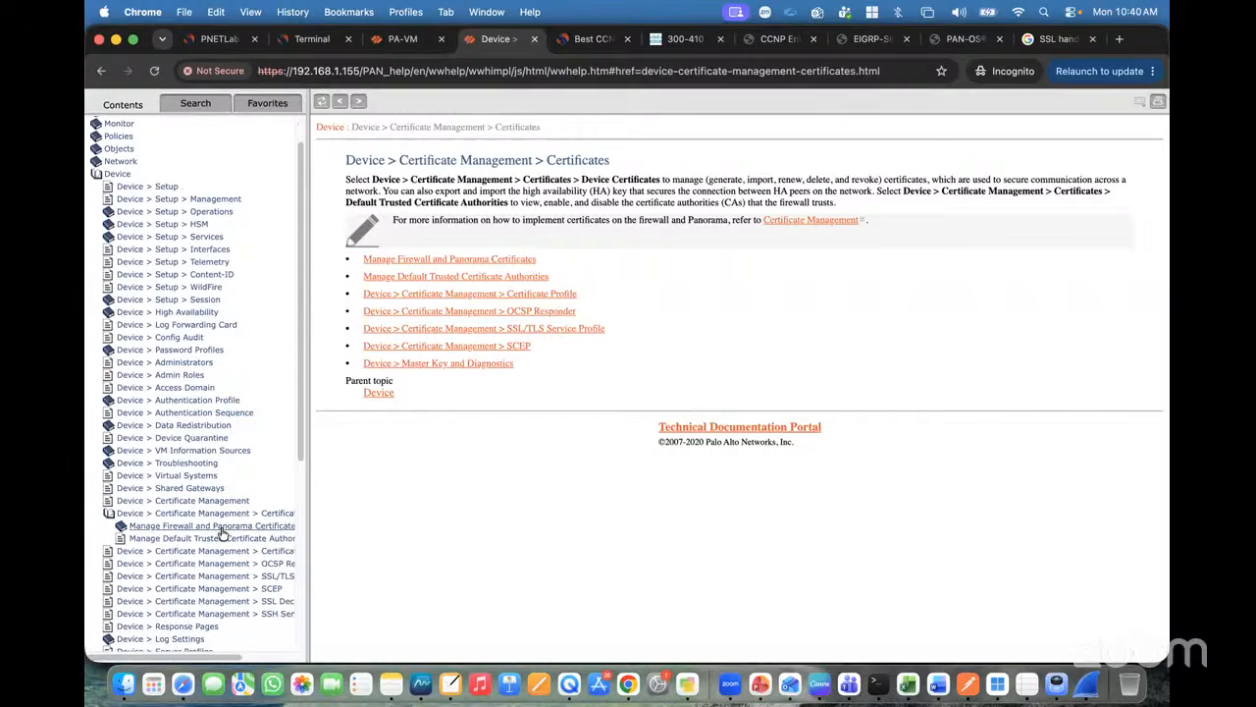
left_click(219, 527)
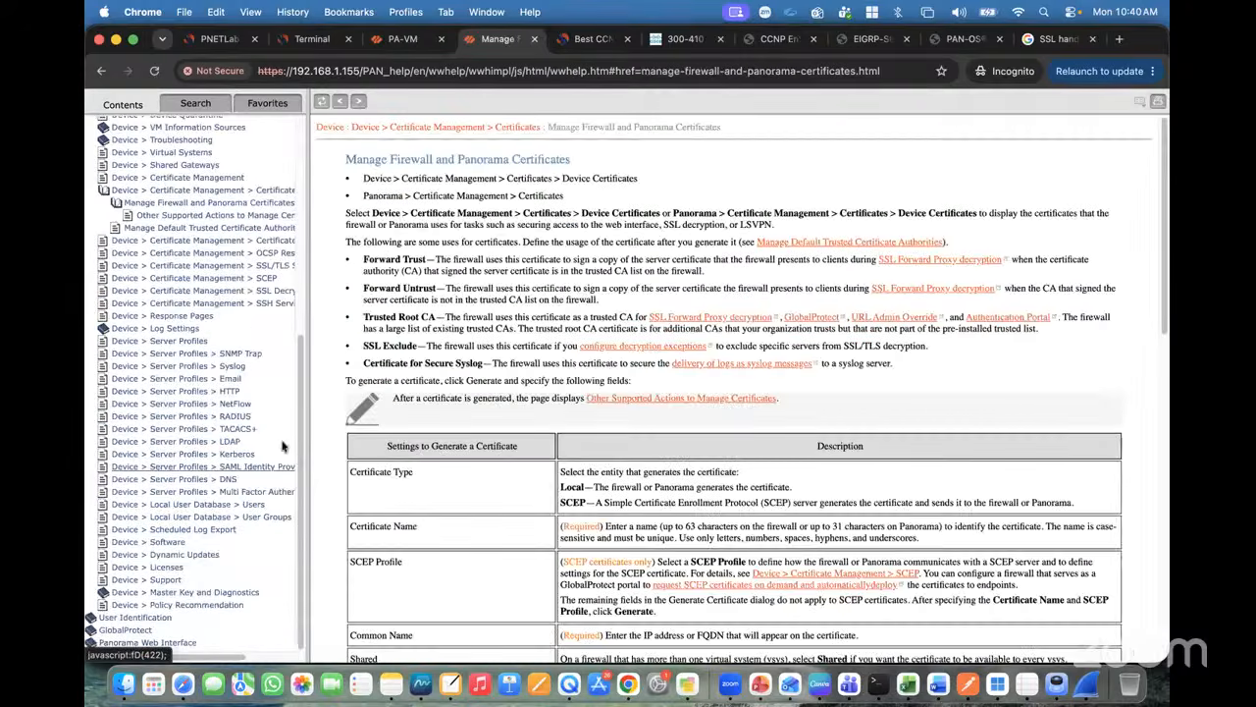
left_click_drag(364, 259, 561, 267)
left_click(562, 268)
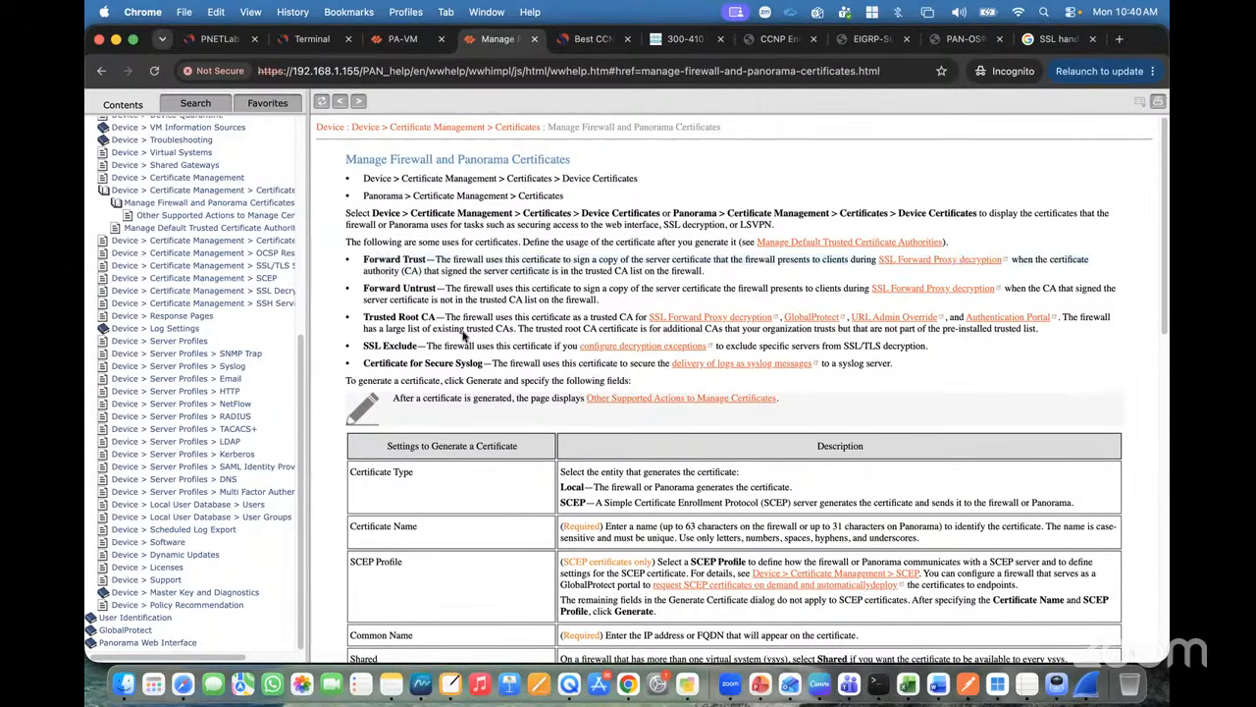
scroll(462, 336, "down", 10)
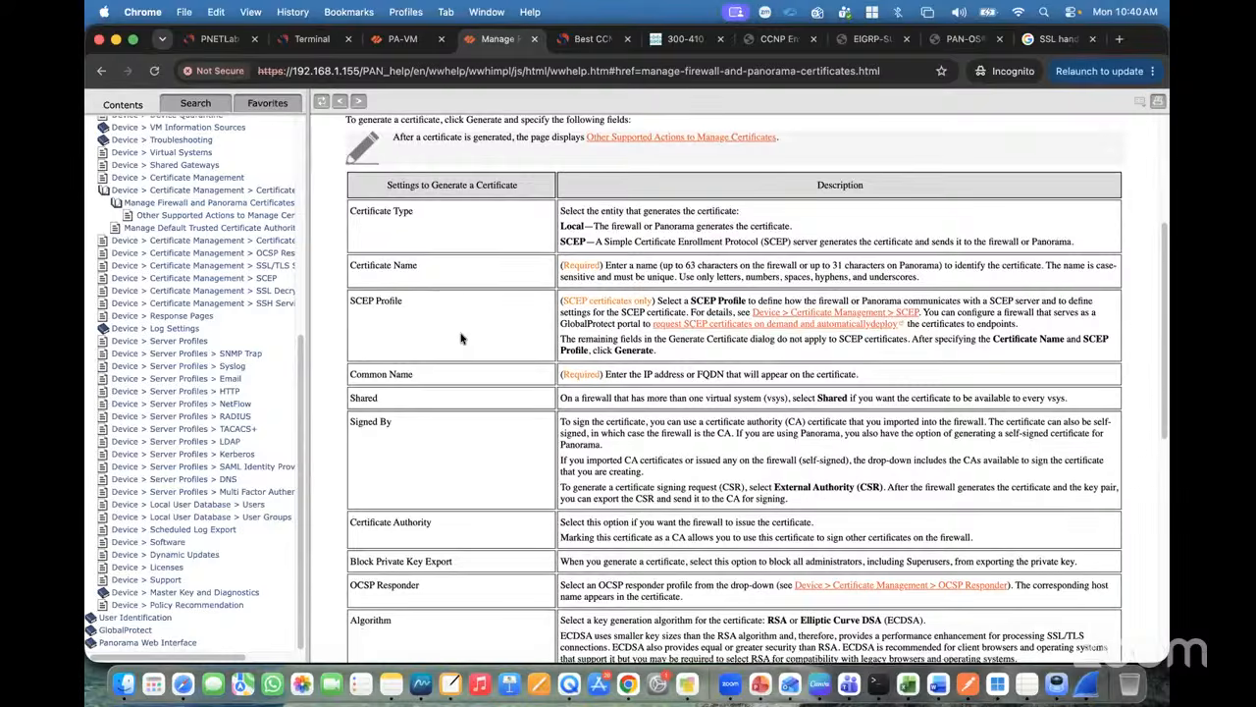
scroll(462, 337, "up", 10)
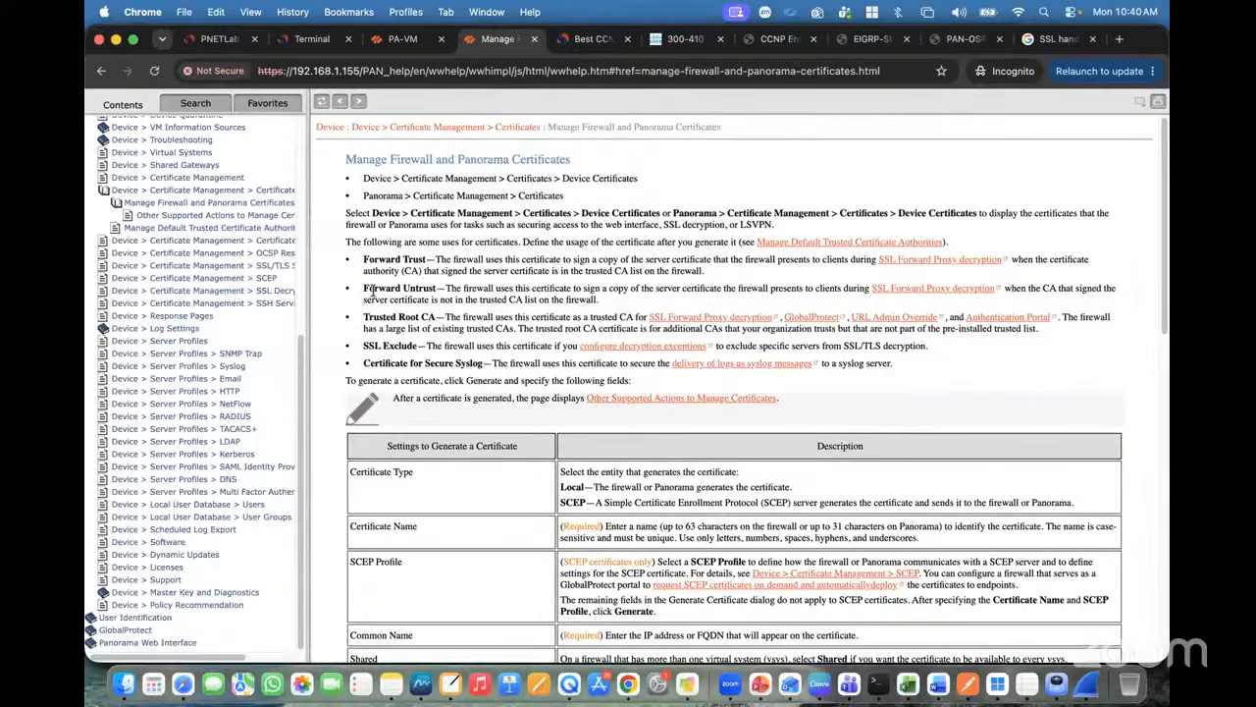
left_click_drag(363, 287, 465, 287)
left_click(465, 287)
Step: Re-highlight both forward certificate descriptions, then return to the firewall's certificate details
left_click_drag(439, 260, 703, 271)
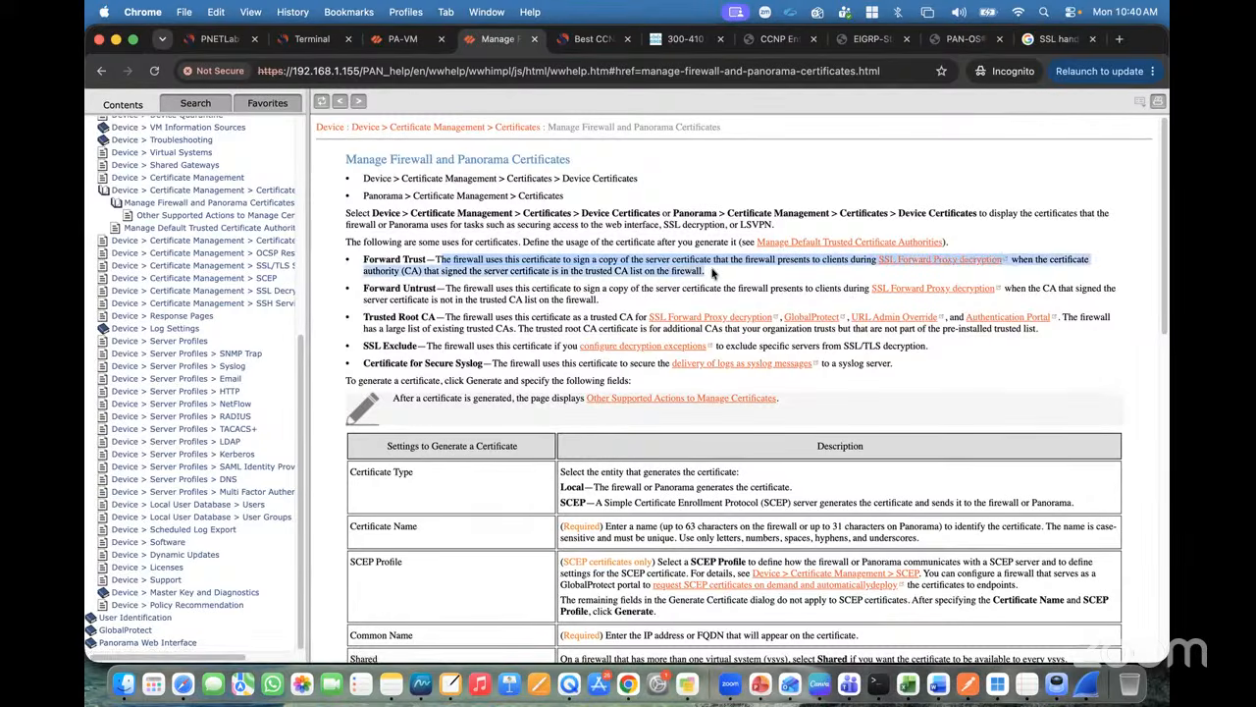
left_click(574, 253)
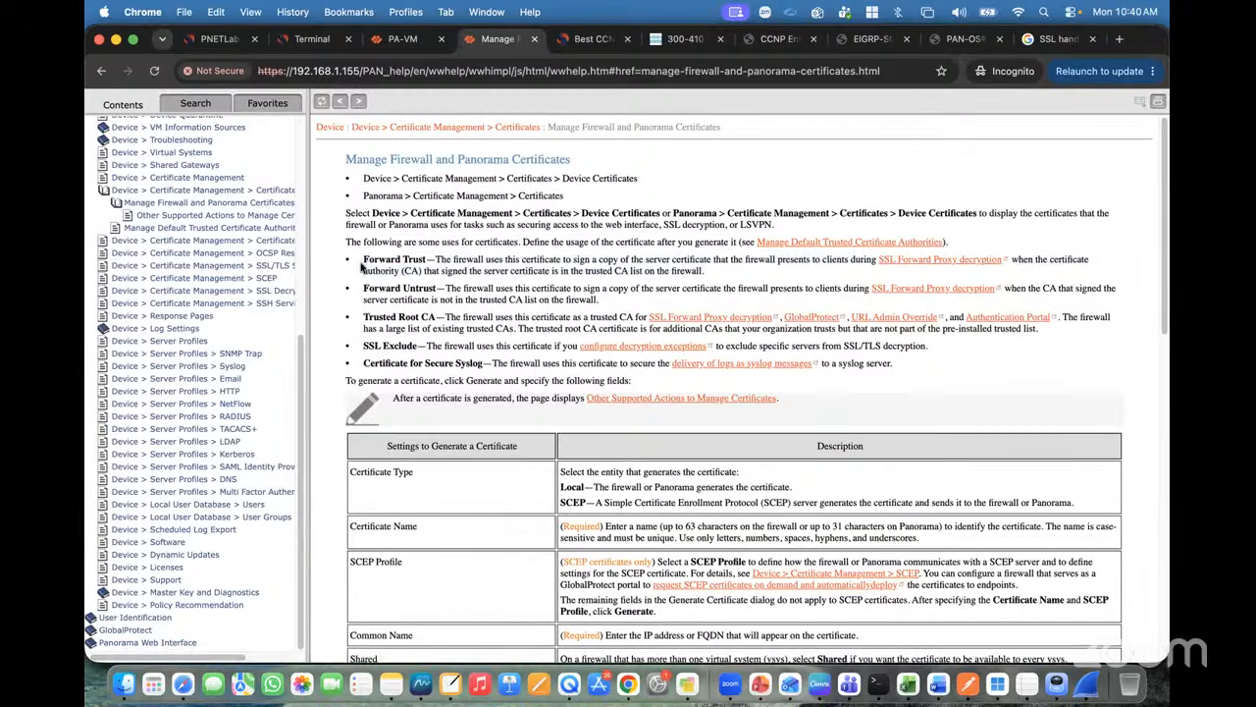
left_click_drag(366, 261, 603, 302)
left_click(424, 293)
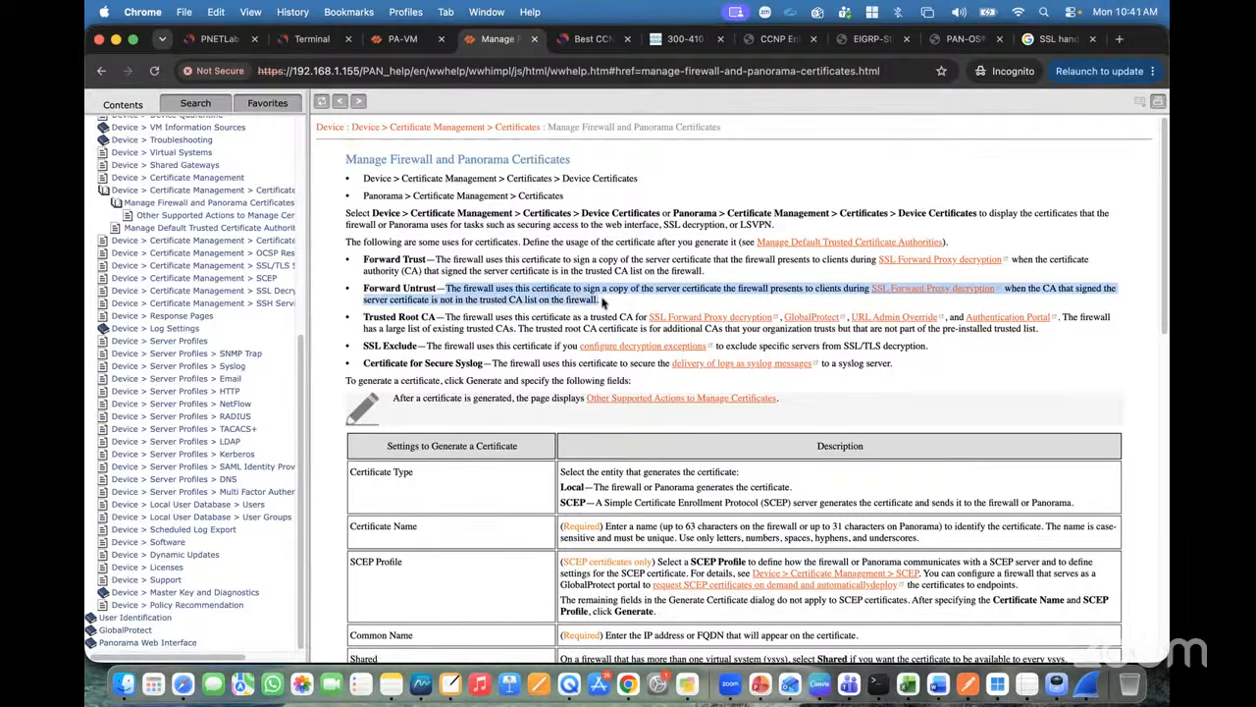
left_click(603, 303)
left_click_drag(513, 293, 360, 245)
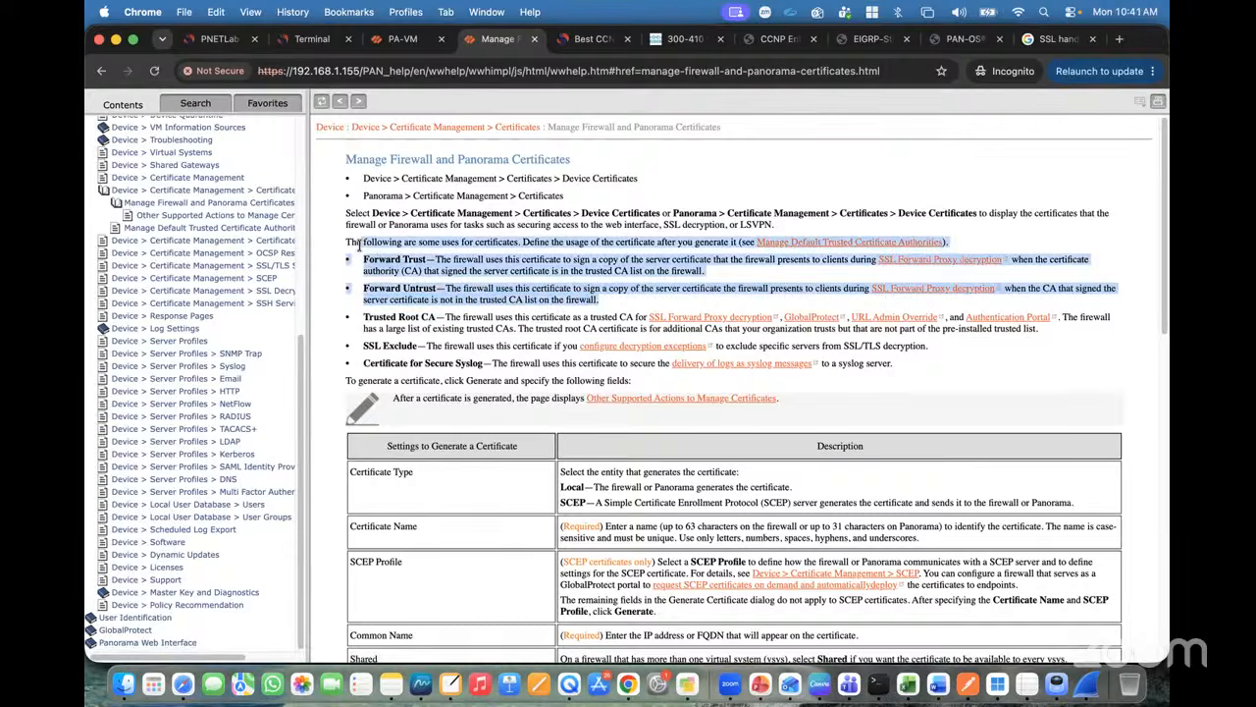
left_click(413, 276)
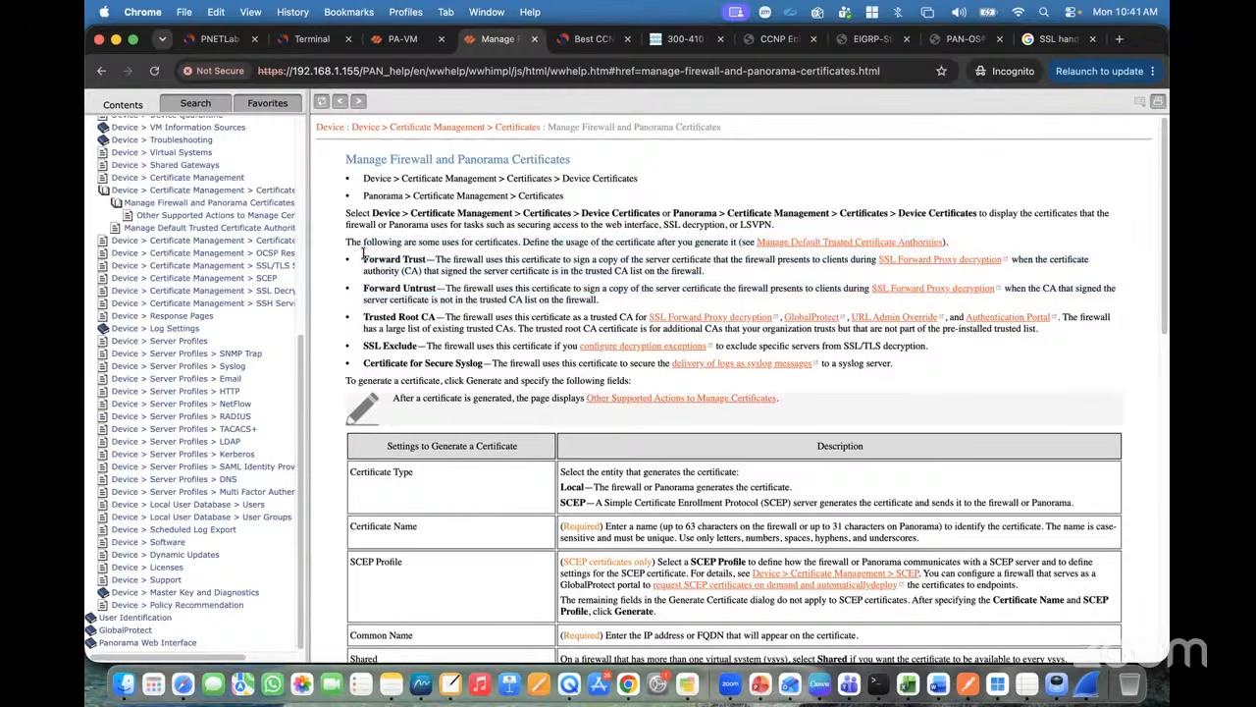
left_click(402, 38)
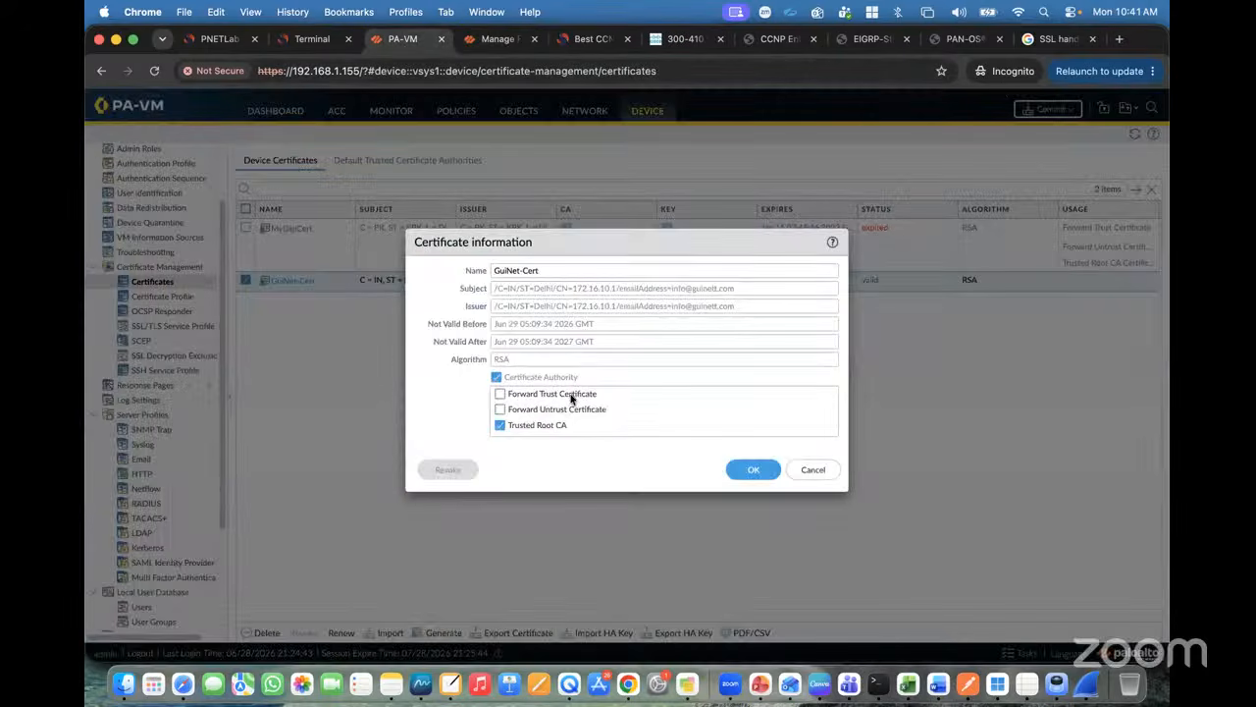
left_click(1044, 38)
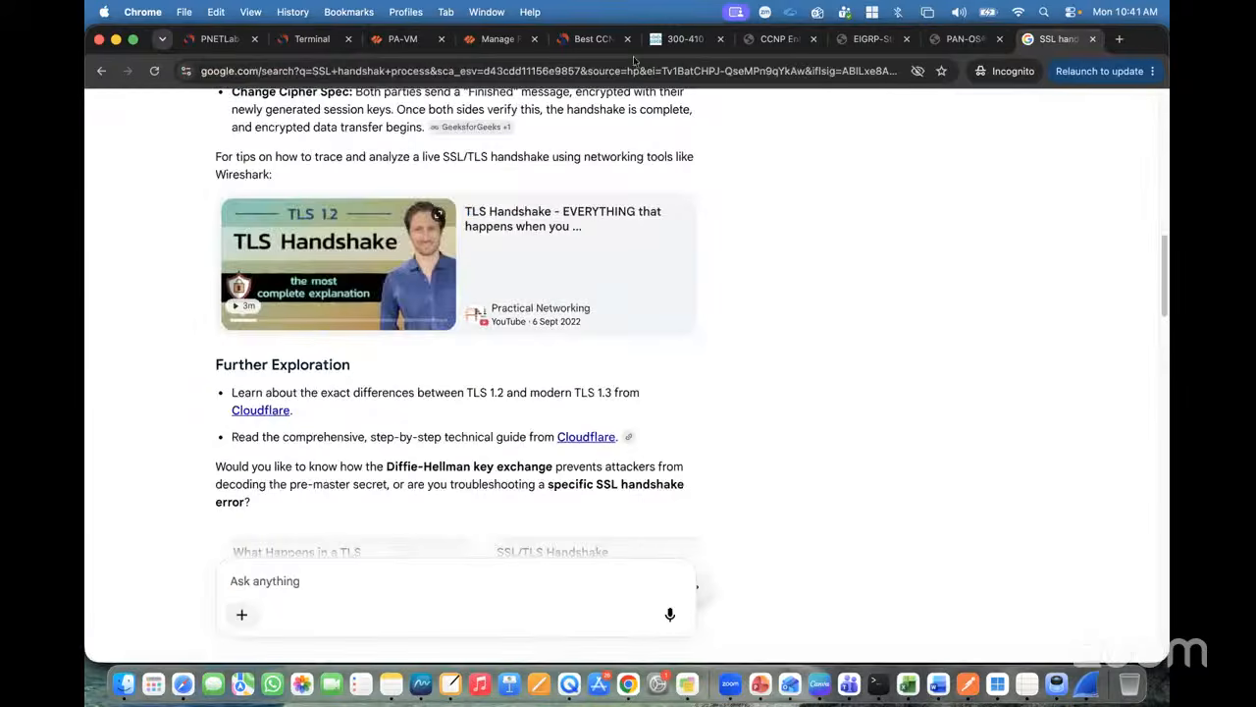
left_click(279, 69)
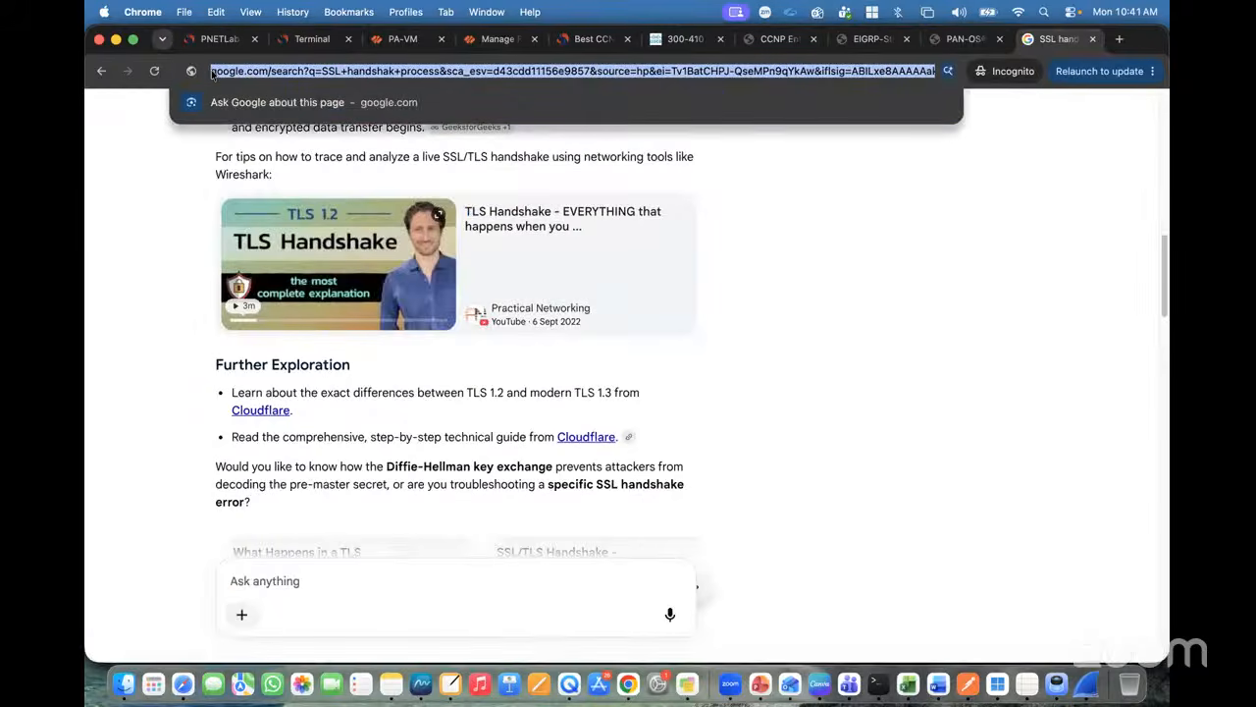
left_click(212, 75)
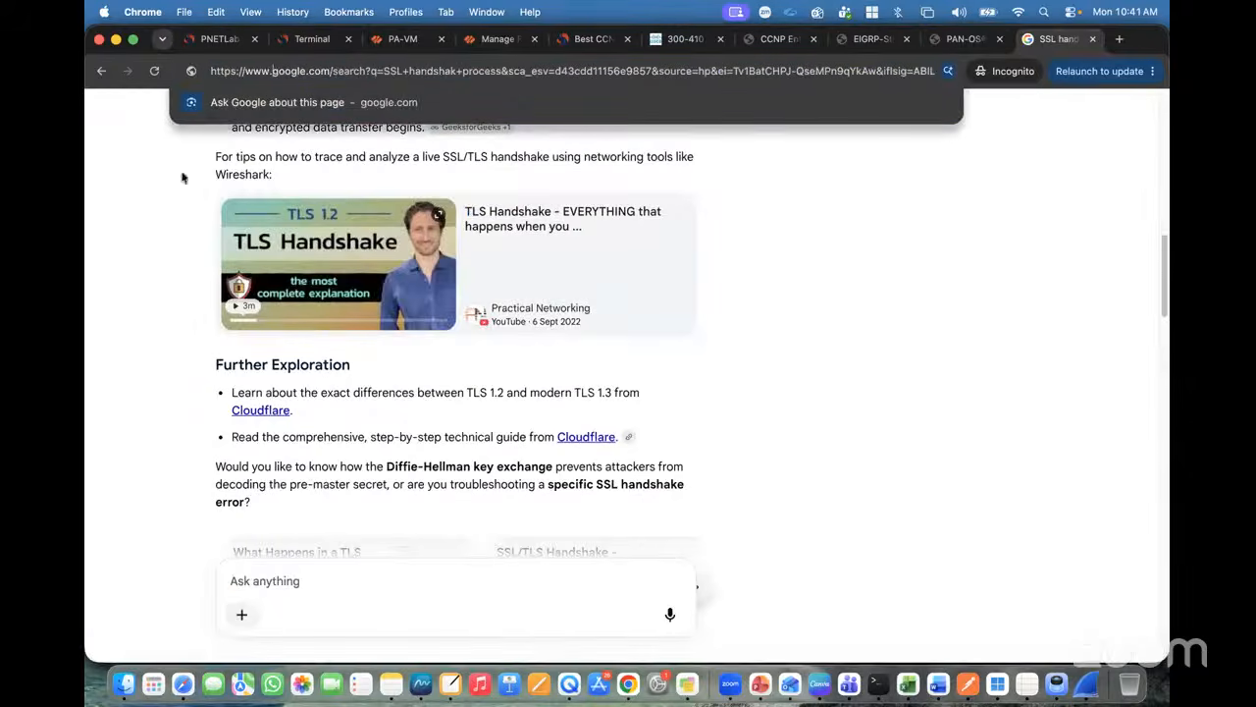
left_click(134, 187)
left_click(187, 71)
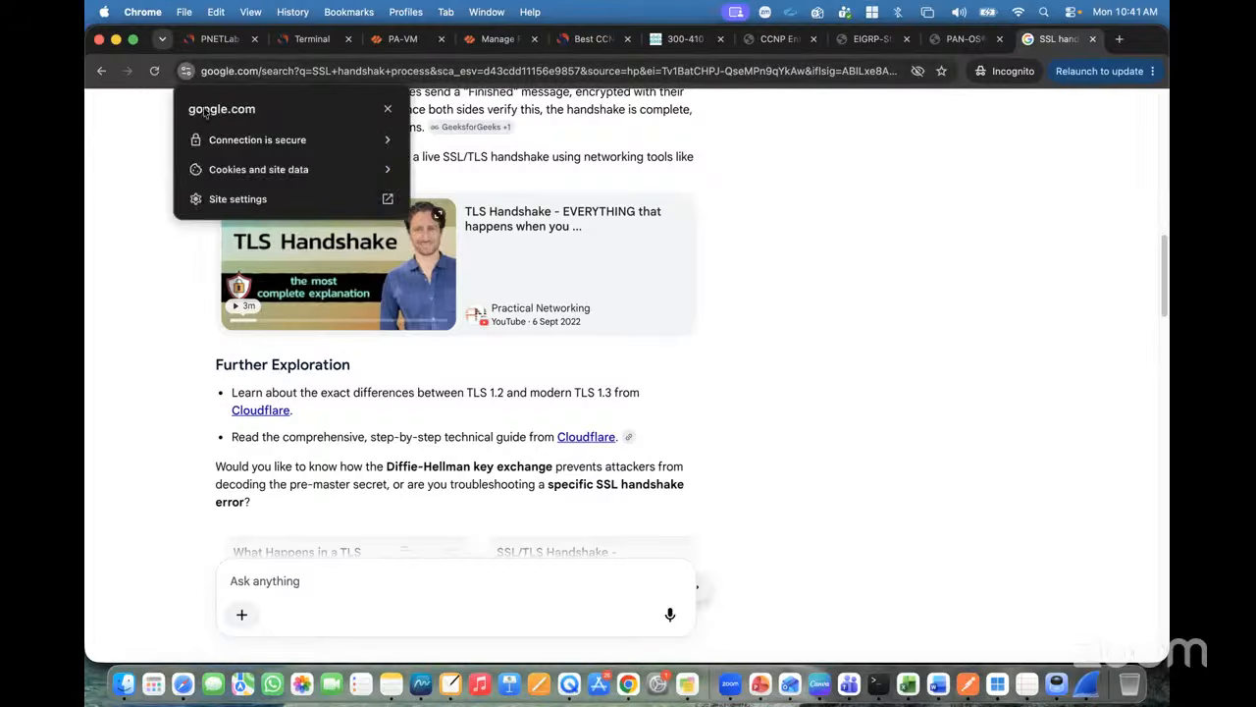
left_click(253, 170)
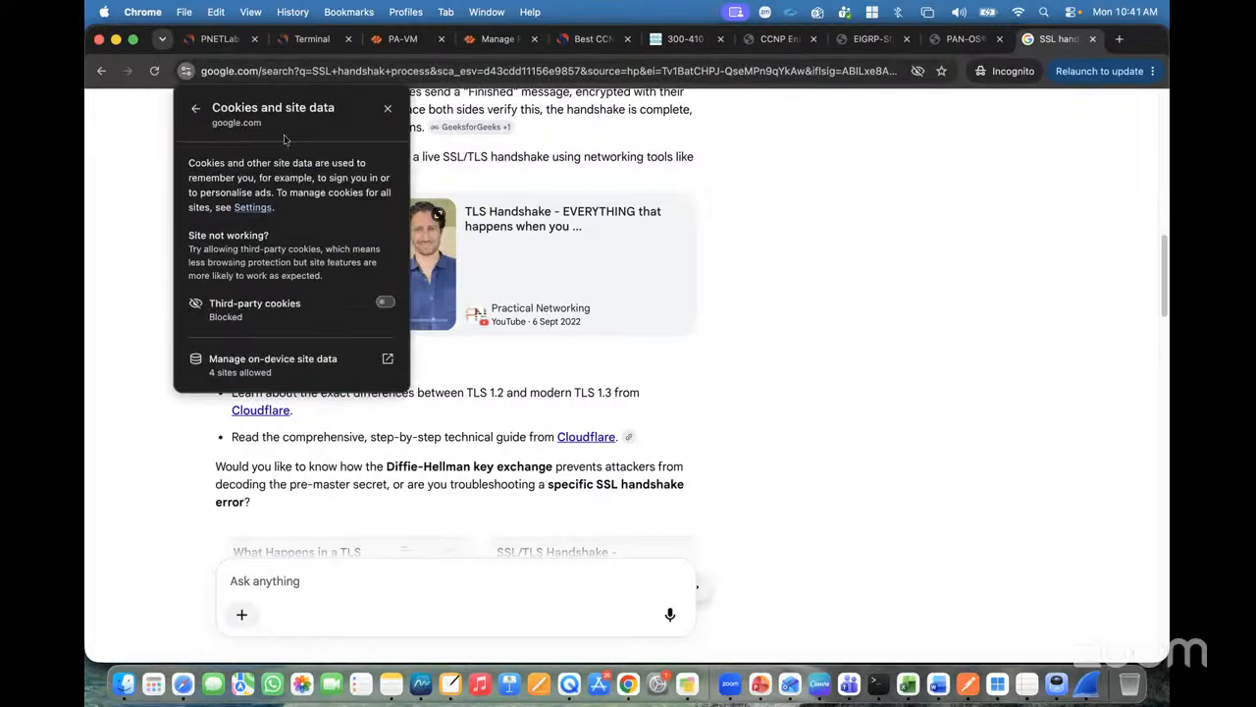
left_click(196, 109)
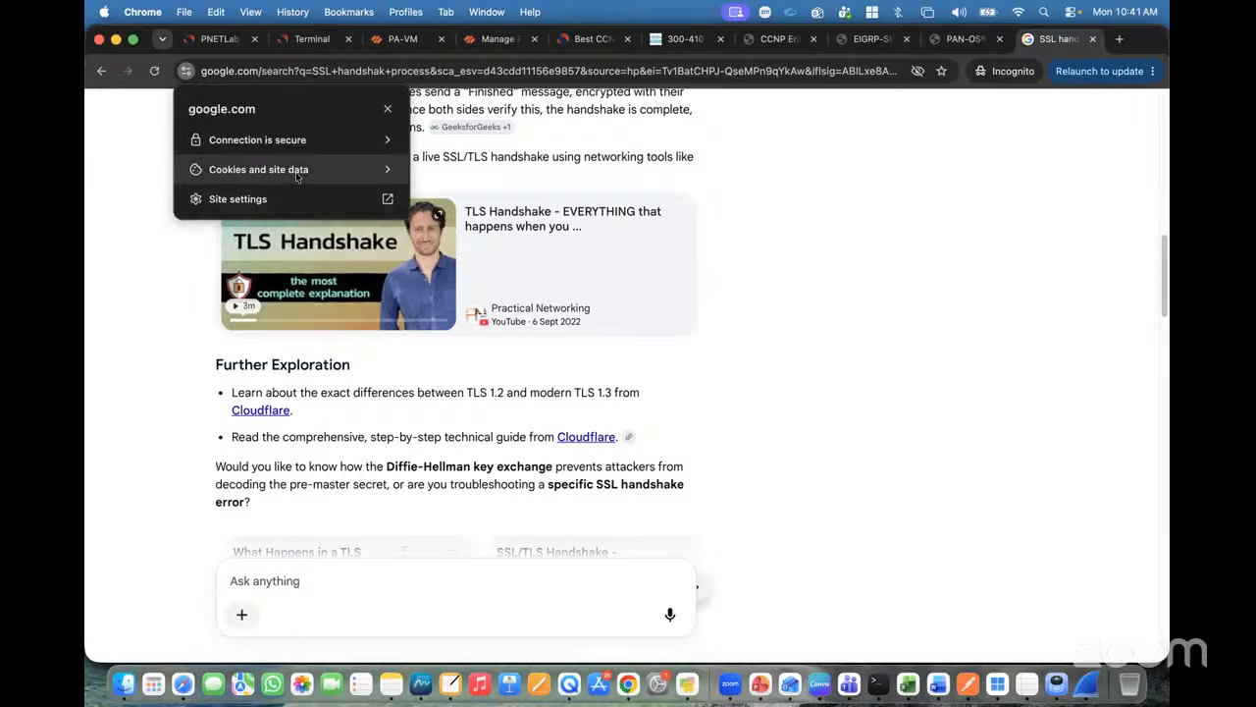
left_click(334, 147)
left_click(271, 242)
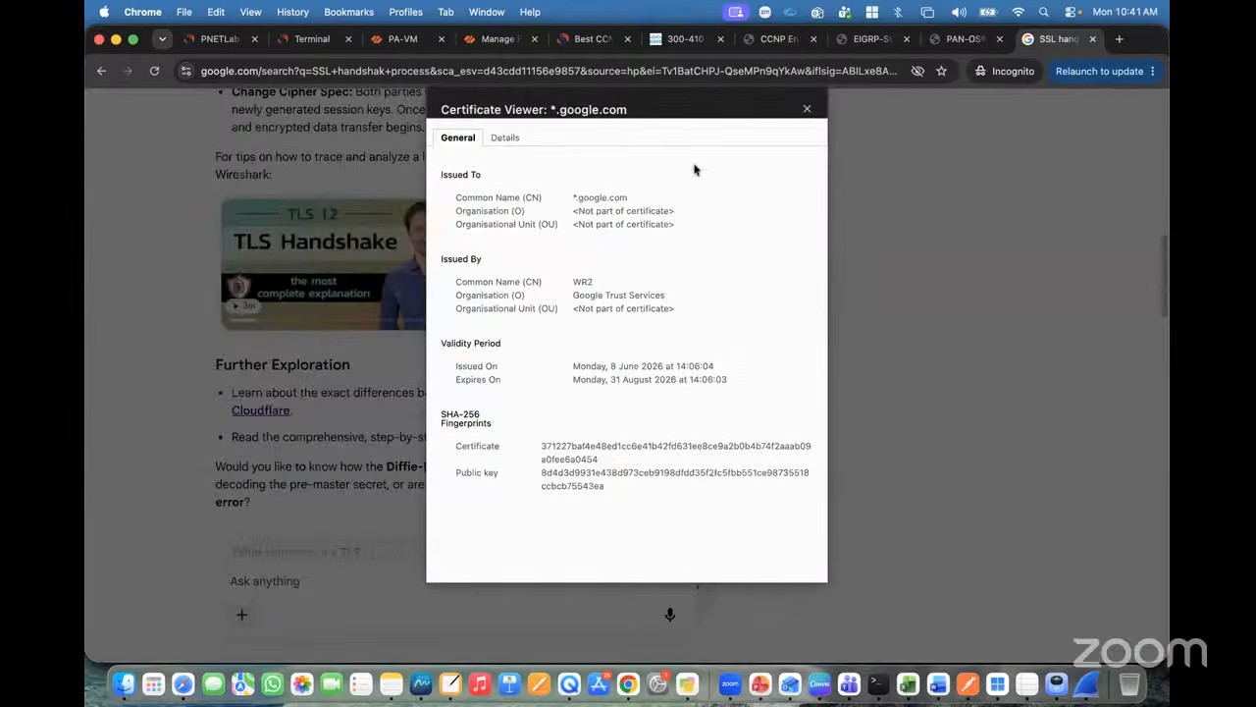
left_click(809, 108)
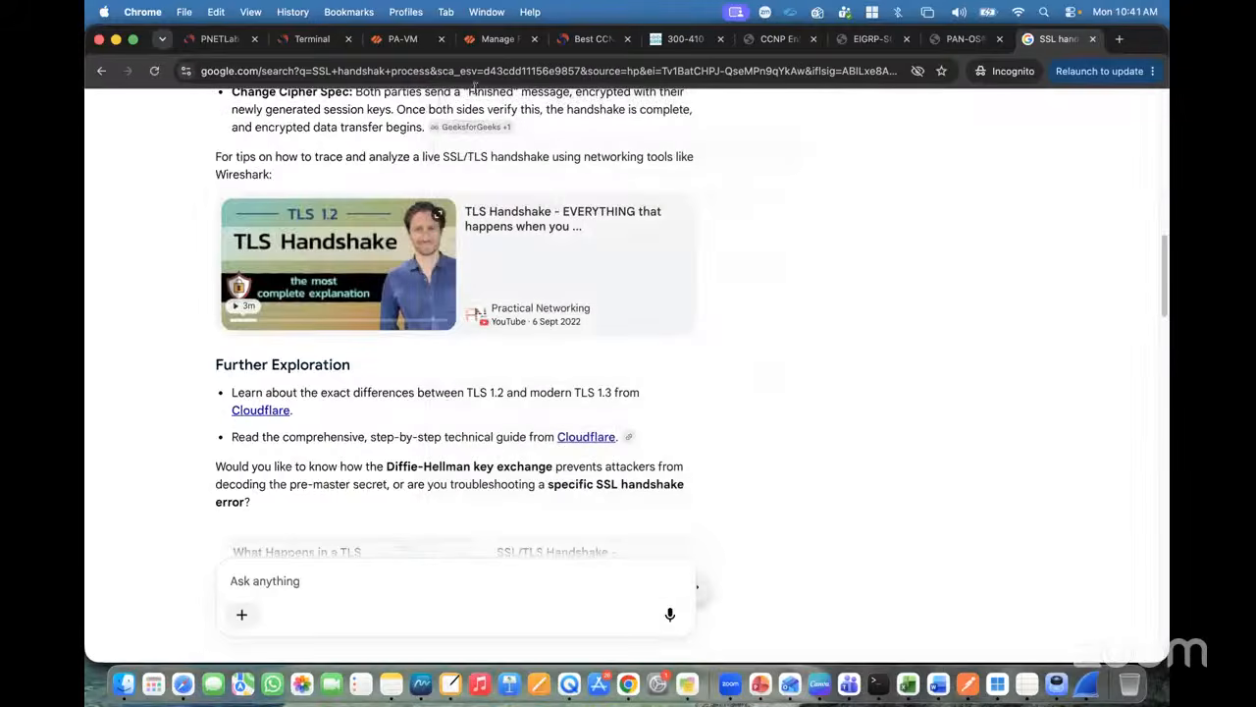
left_click(403, 38)
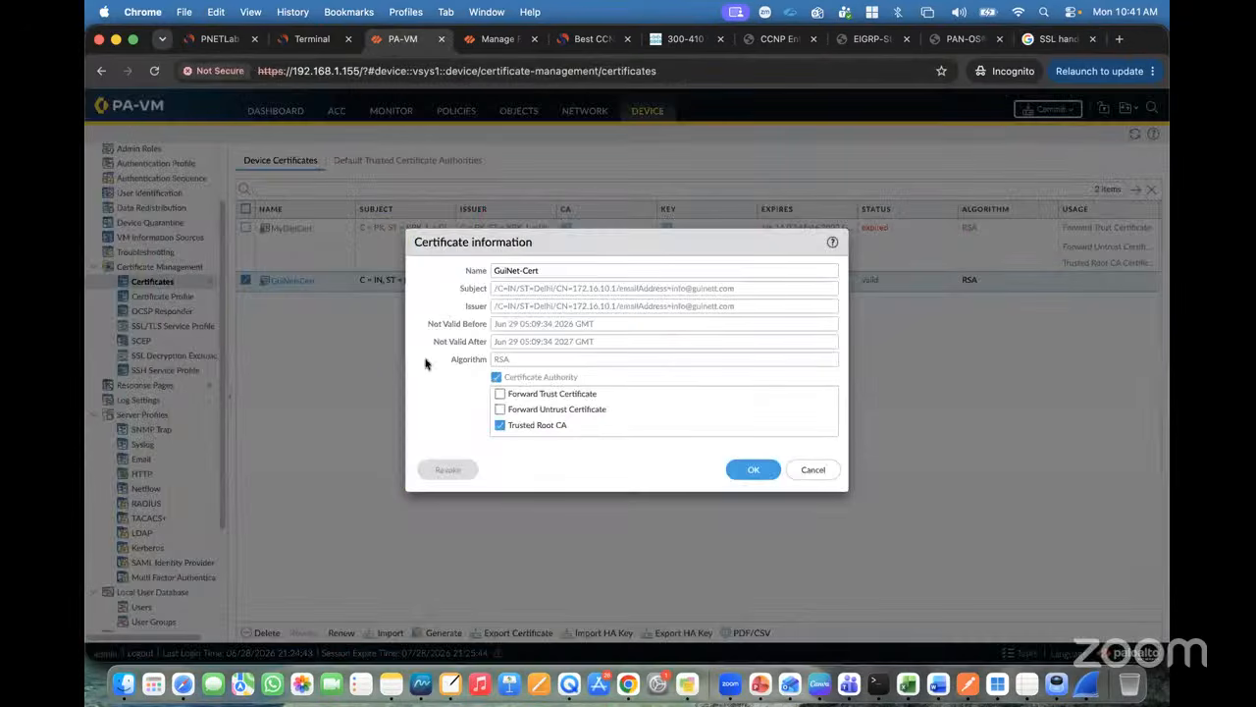
Step: Tick Forward Trust Certificate in GuiNet-Cert's certificate information
left_click(500, 395)
left_click(225, 38)
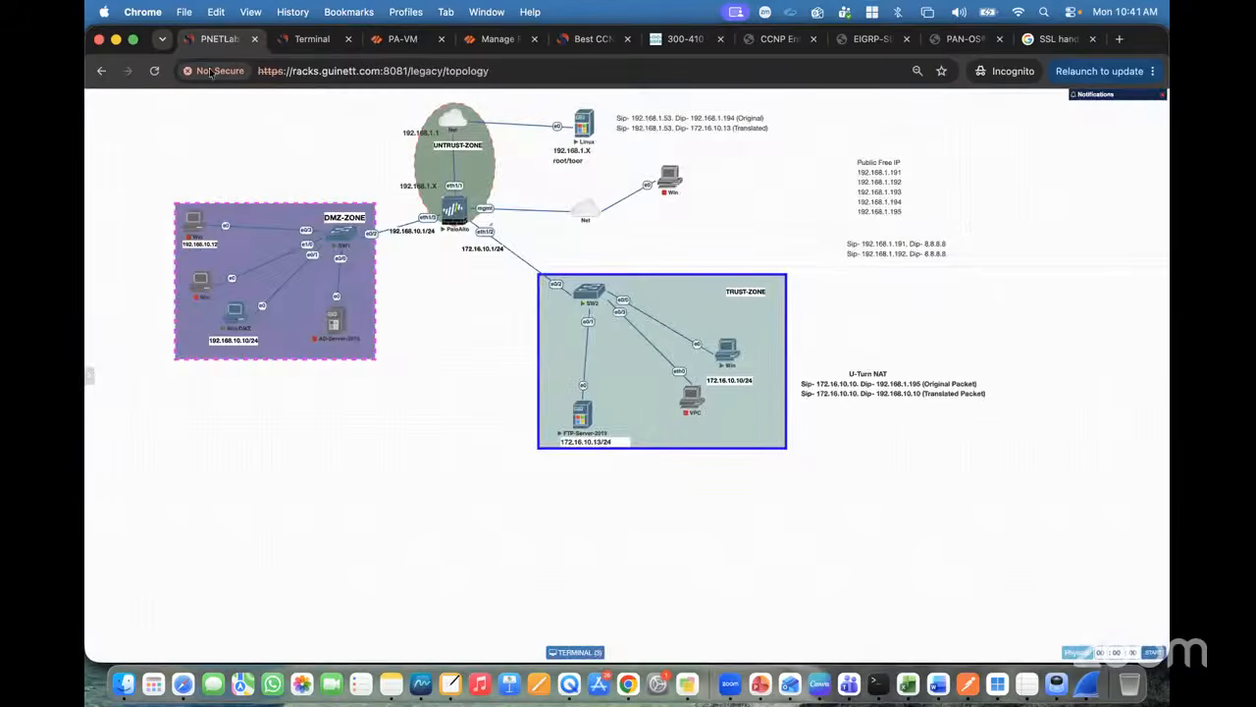
left_click(212, 71)
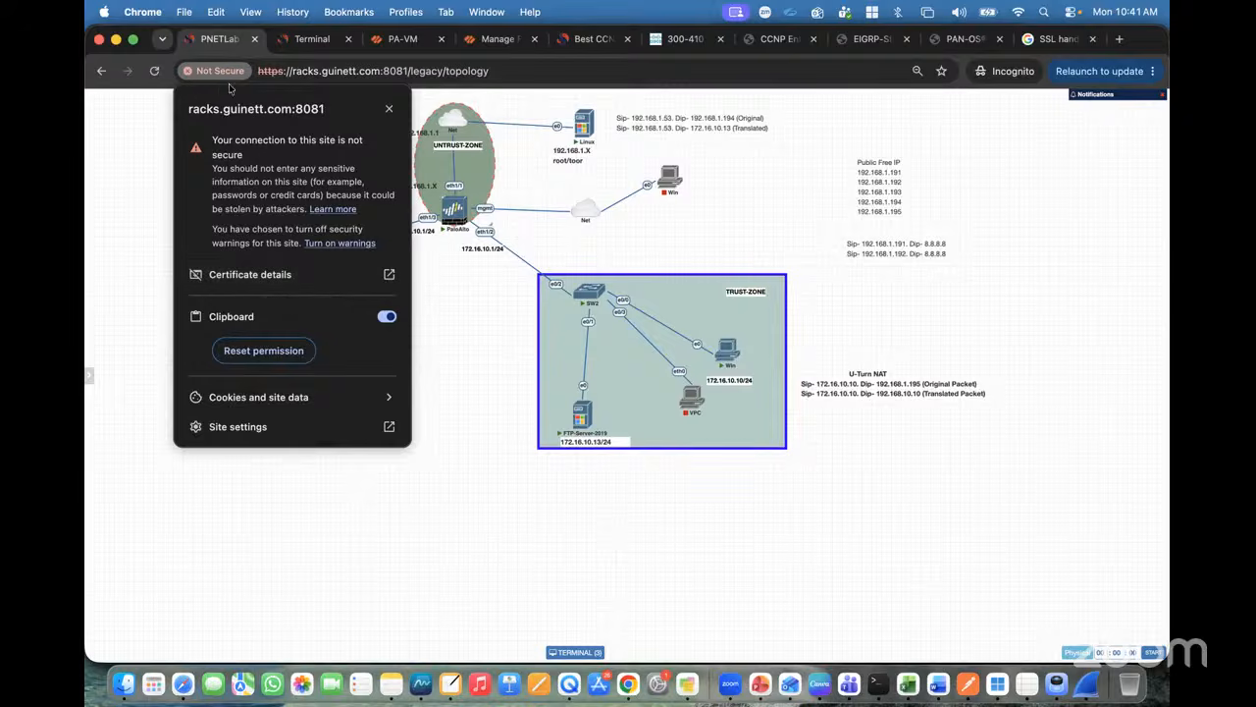
left_click(167, 217)
left_click(401, 44)
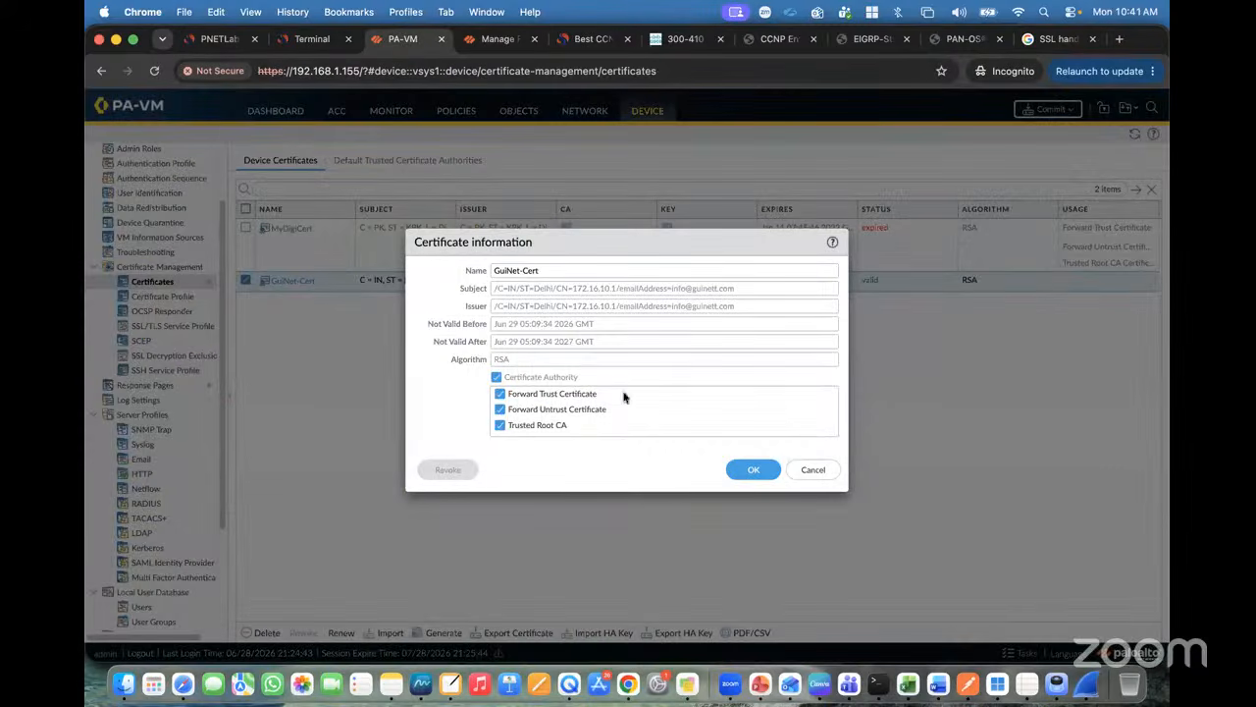
Step: Highlight the Forward Trust description and its trusted-CA condition in the certificate help
left_click(492, 44)
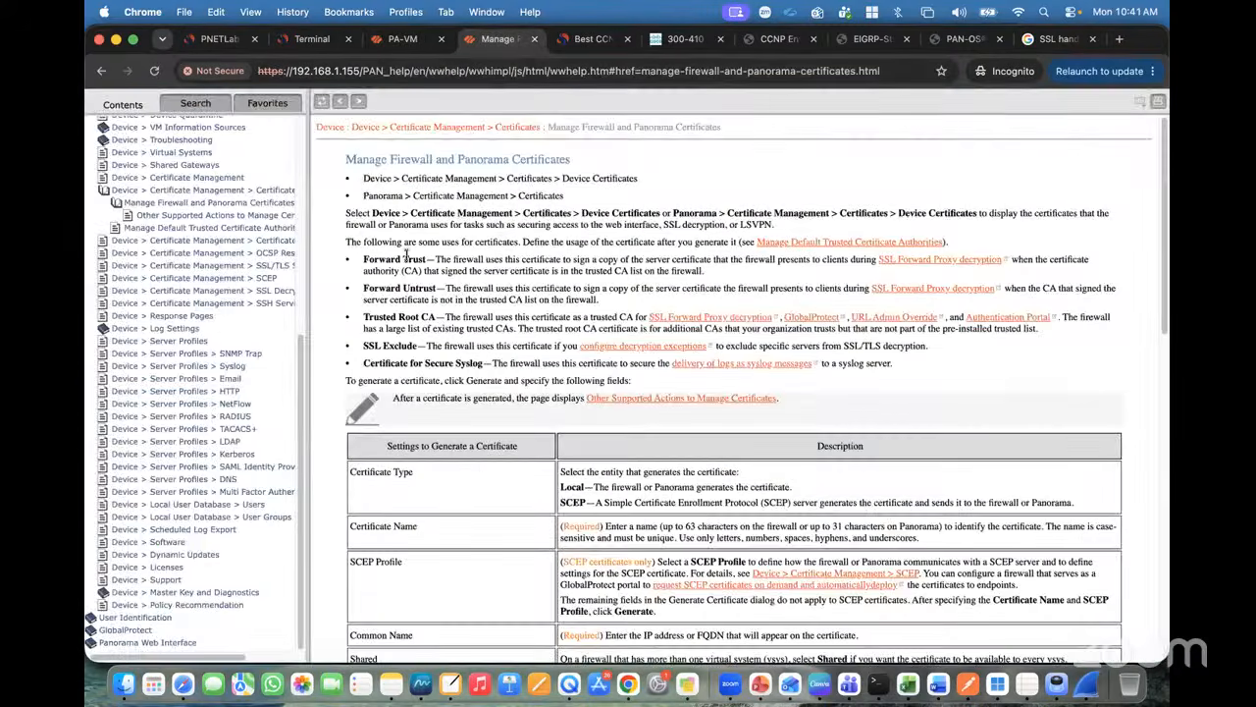
left_click_drag(434, 258, 607, 261)
left_click(695, 261)
left_click(758, 256)
left_click_drag(713, 260, 872, 262)
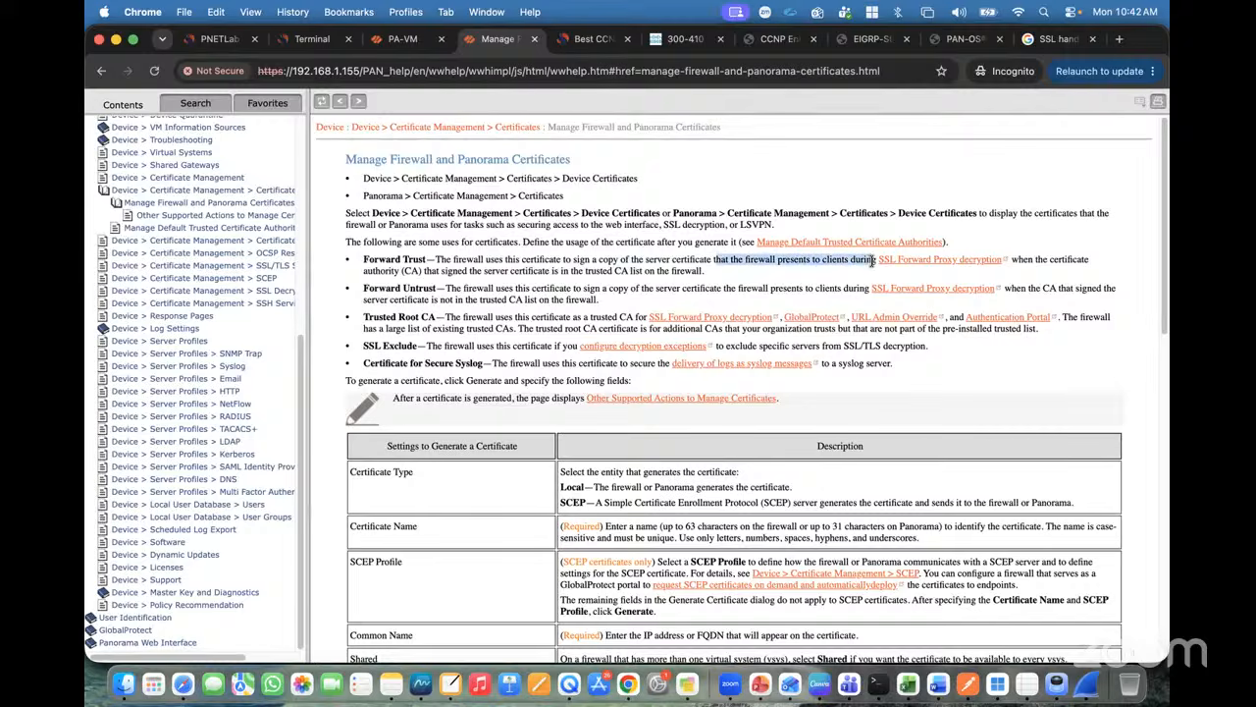
left_click(850, 271)
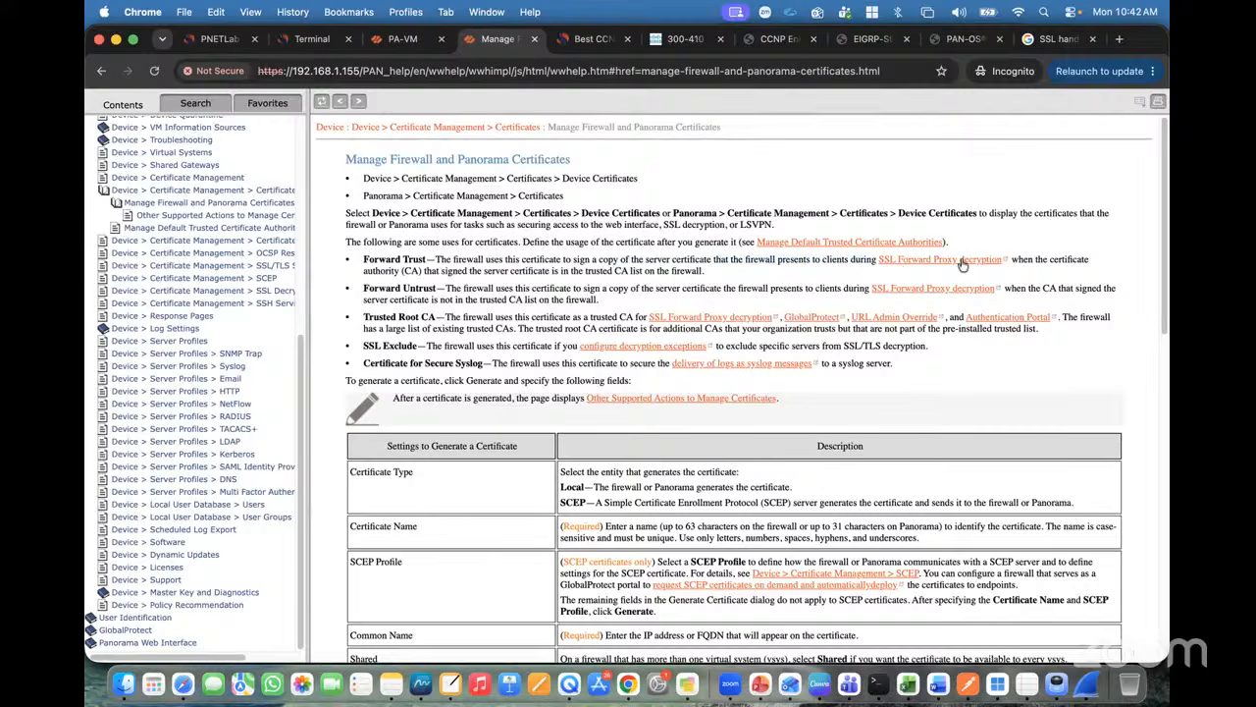
left_click(219, 39)
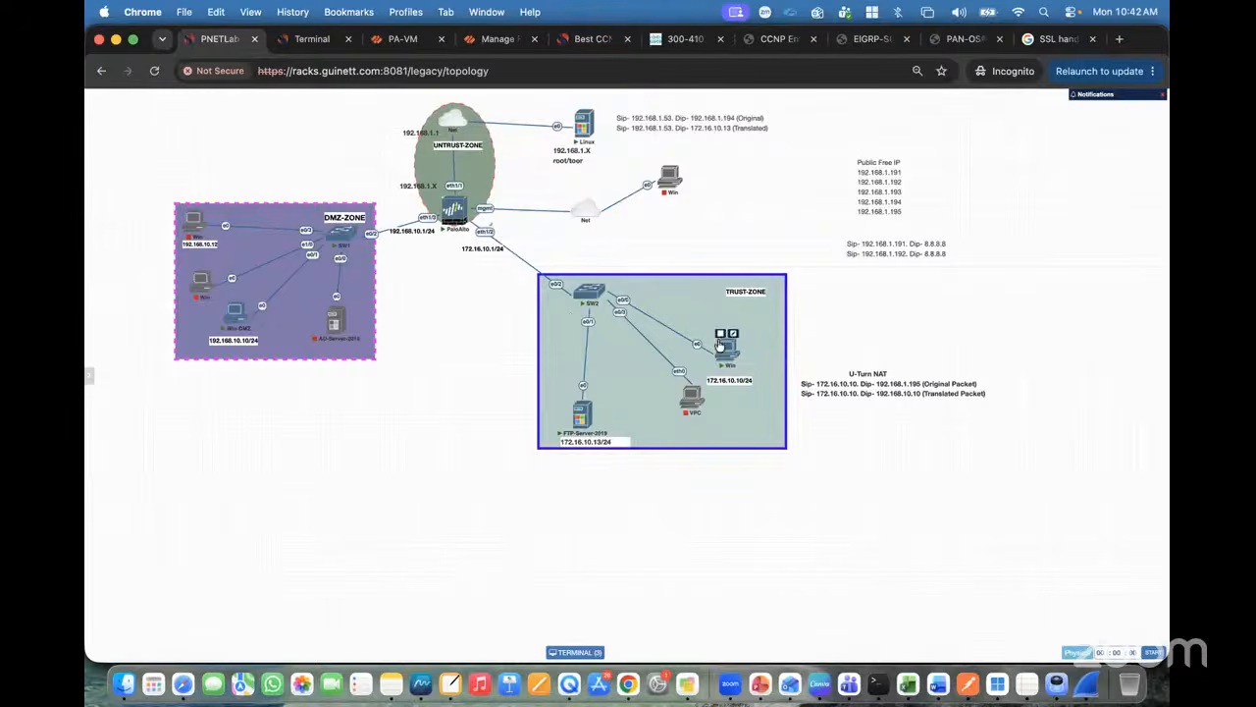
left_click(403, 38)
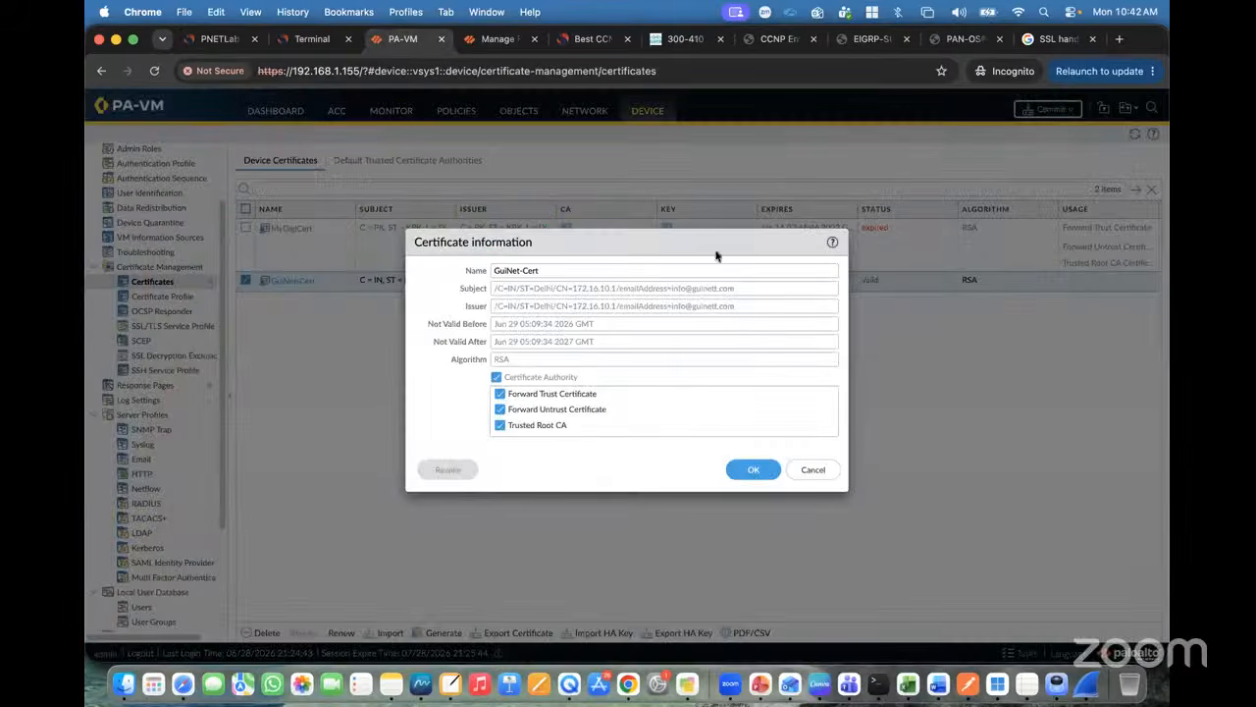
left_click(491, 38)
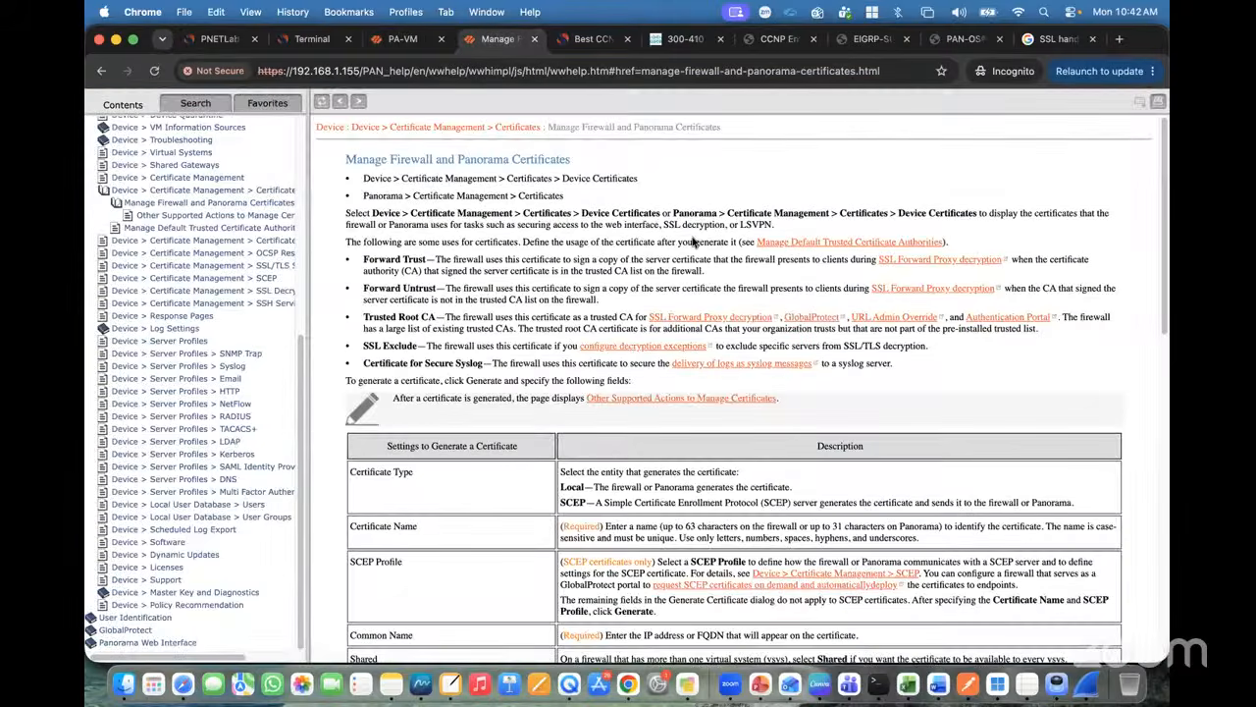
left_click_drag(411, 271, 644, 271)
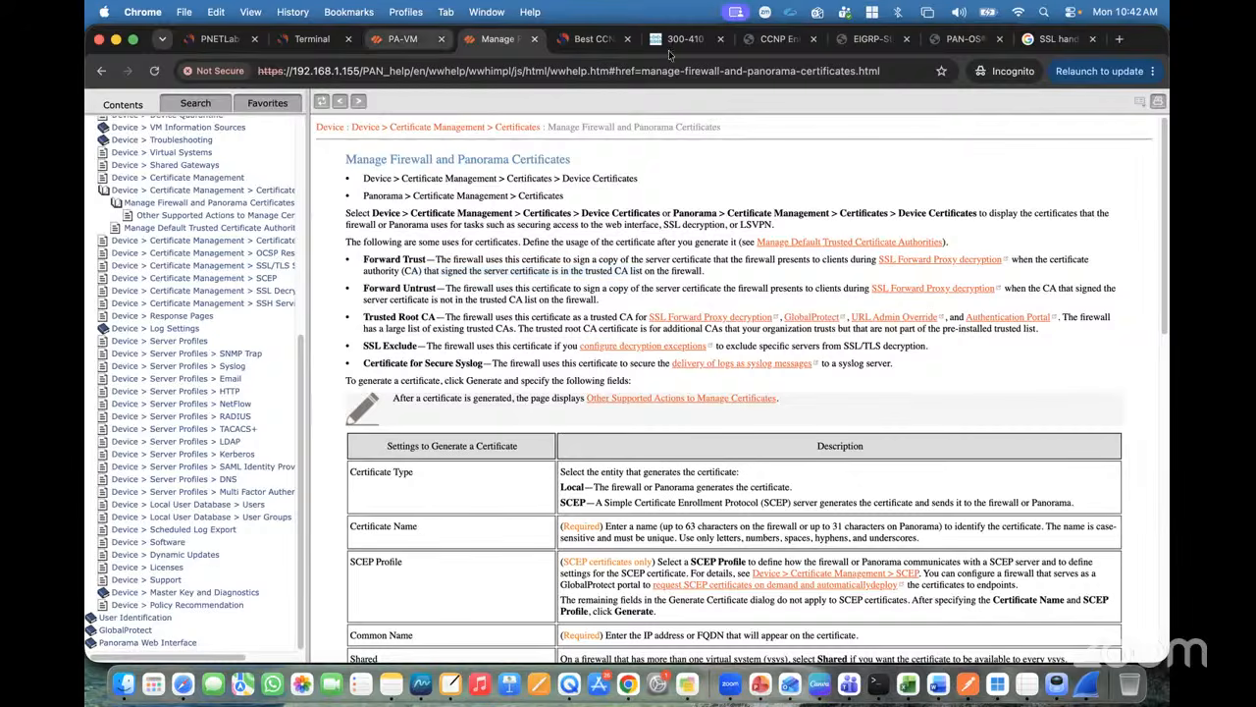
Step: Check google.com's connection security, then highlight the Forward Untrust description and untrusted-CA condition
left_click(1058, 39)
left_click(187, 70)
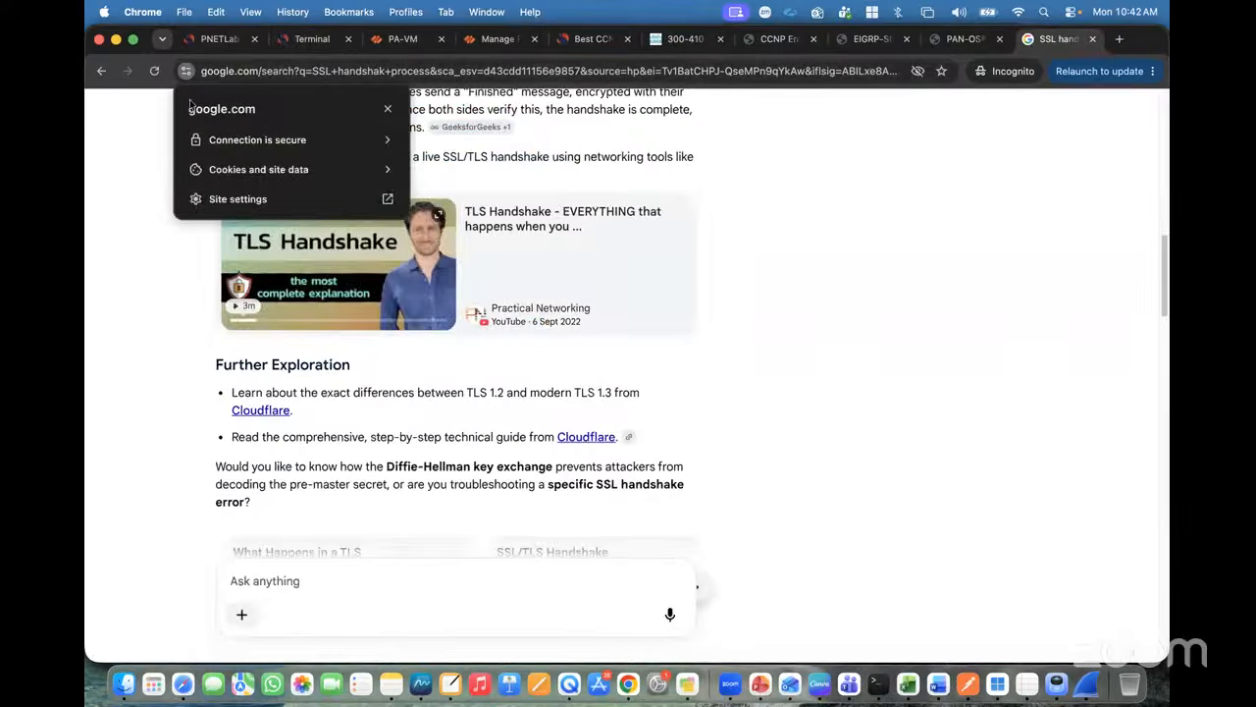
left_click(243, 143)
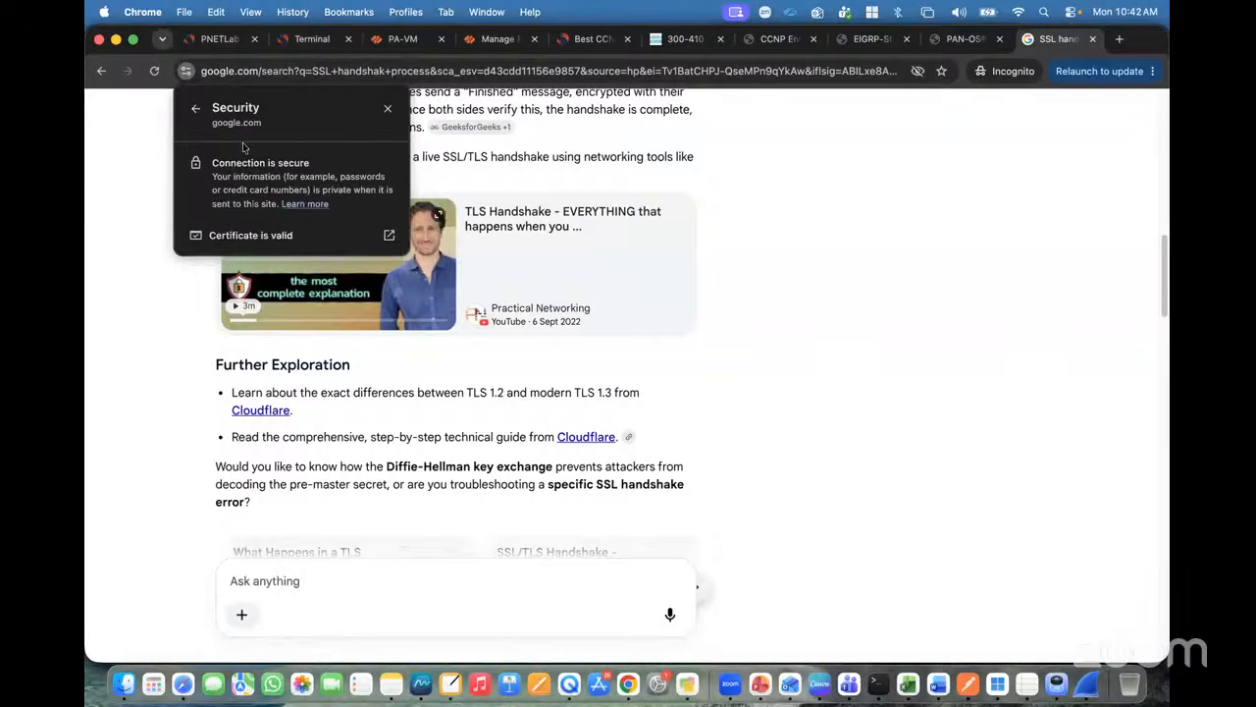
left_click(409, 47)
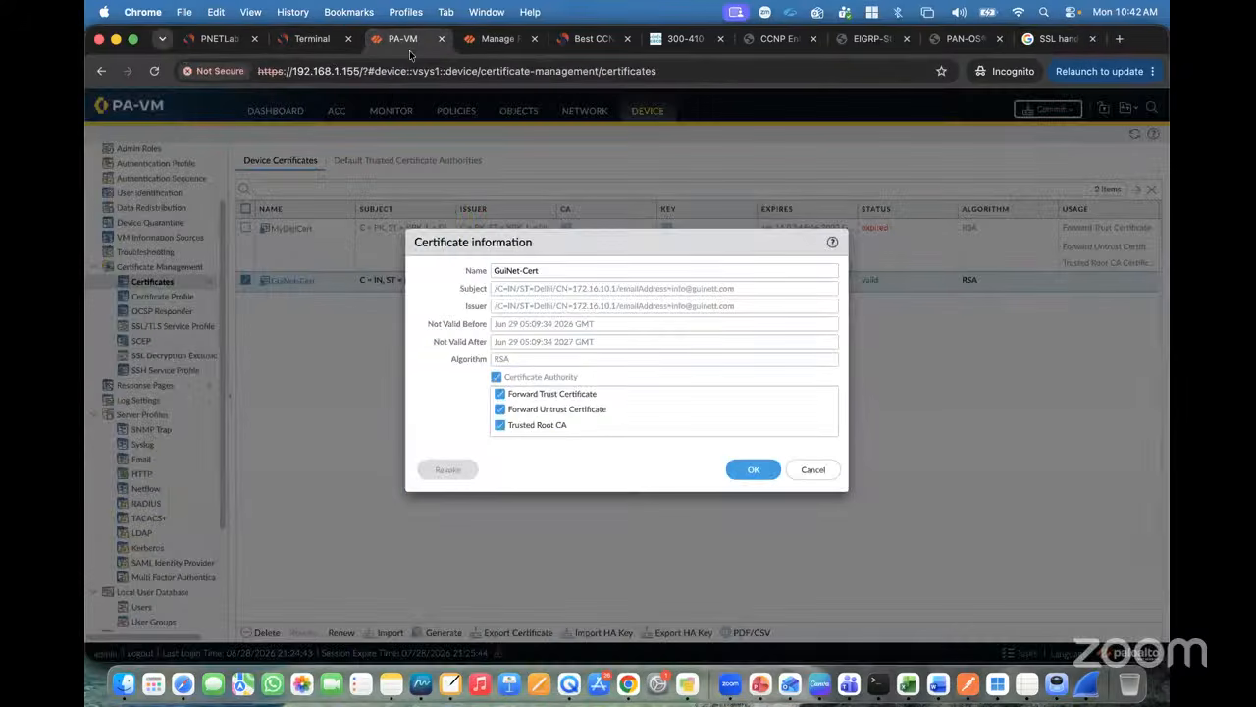
left_click(485, 40)
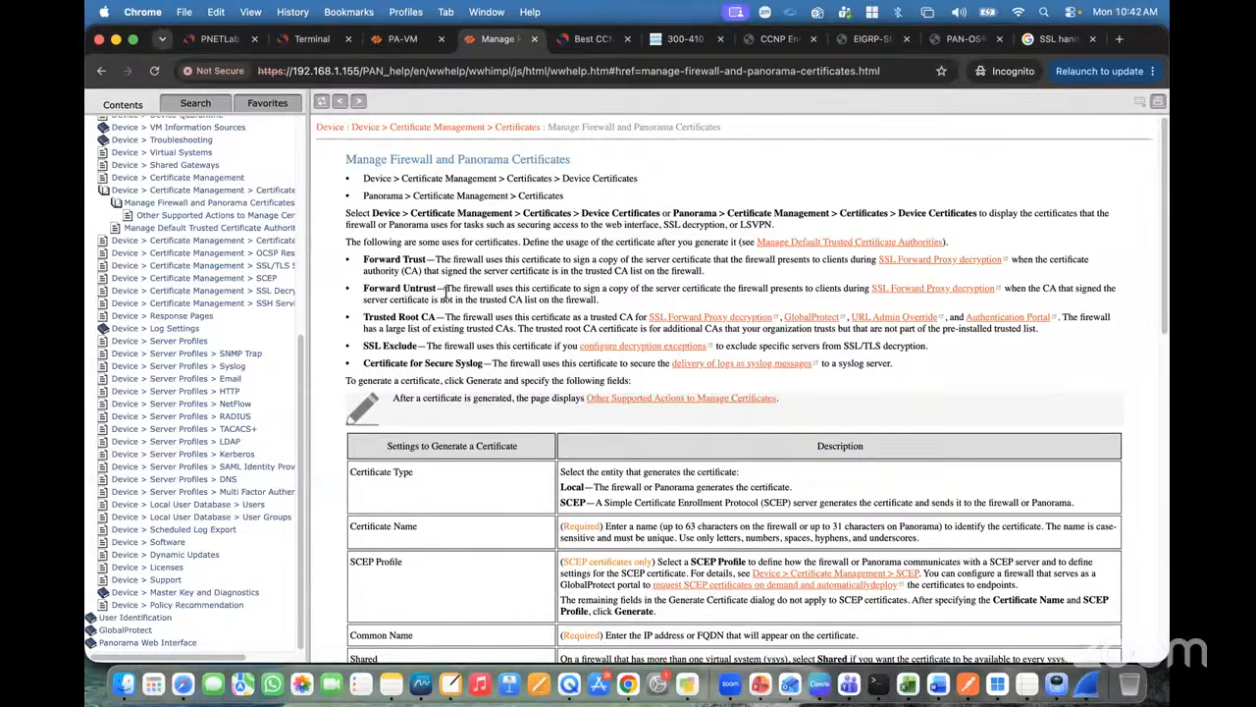
left_click_drag(446, 290, 1058, 288)
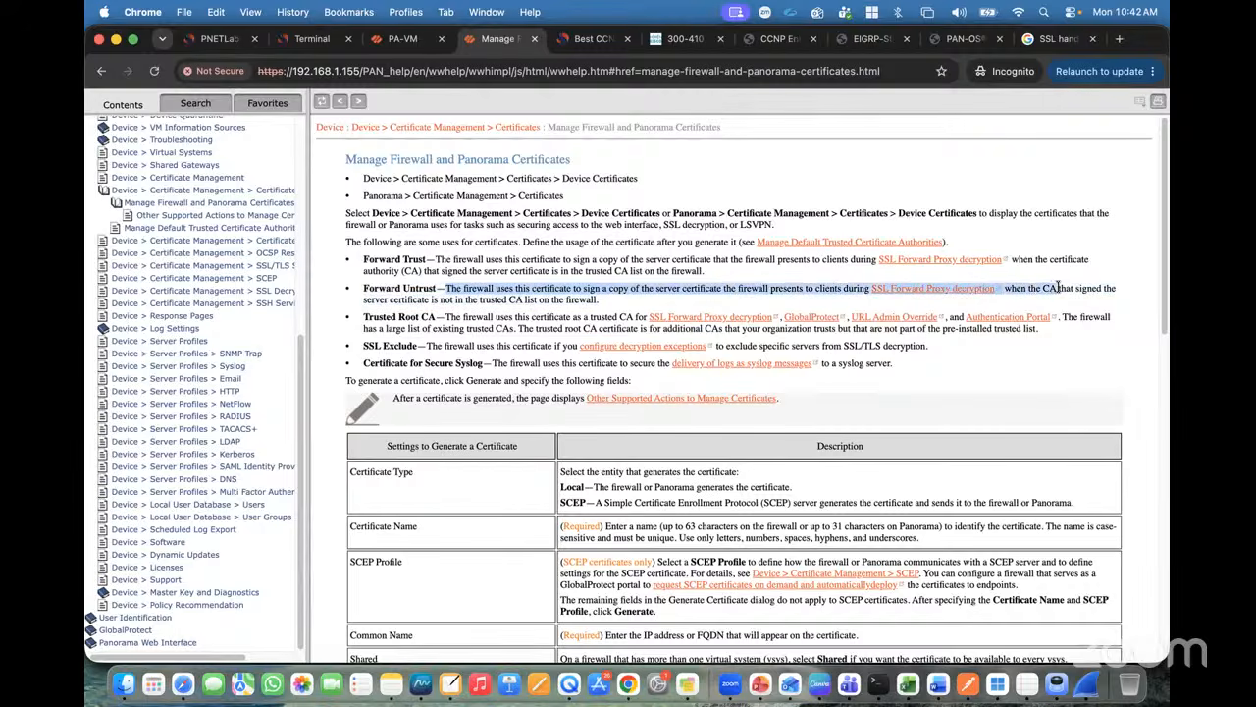
left_click(1062, 288)
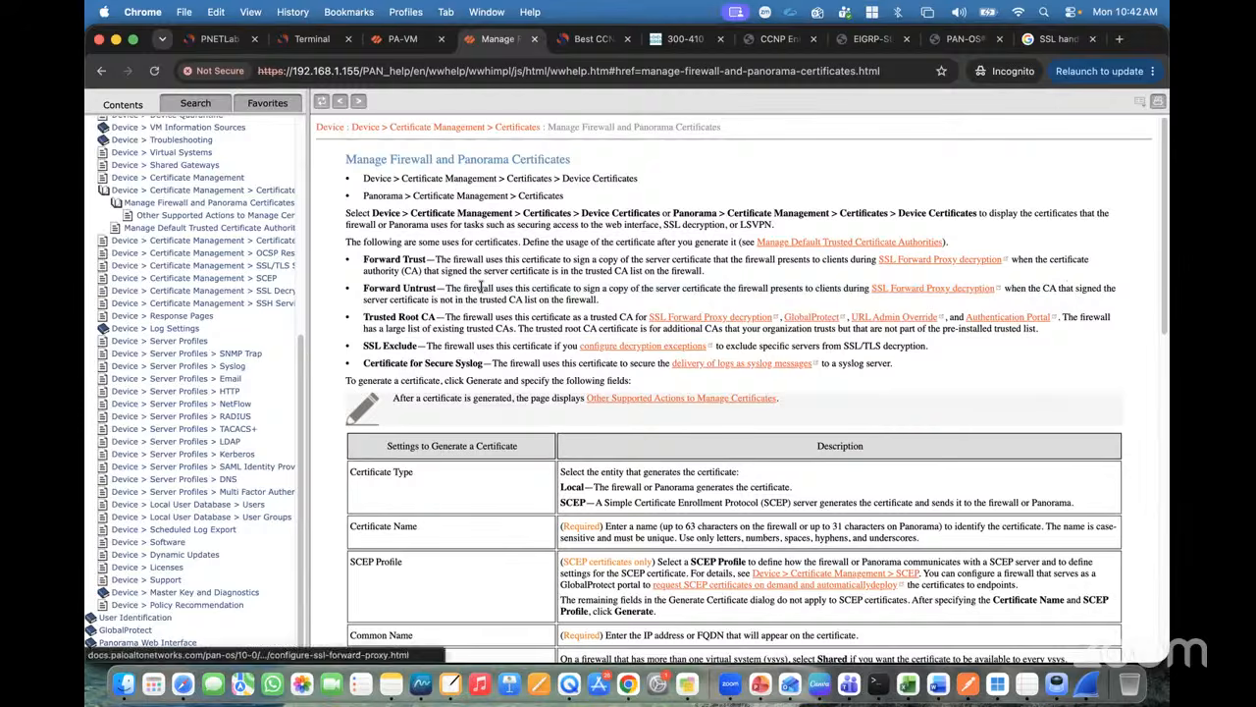
left_click_drag(429, 299, 586, 294)
left_click(312, 39)
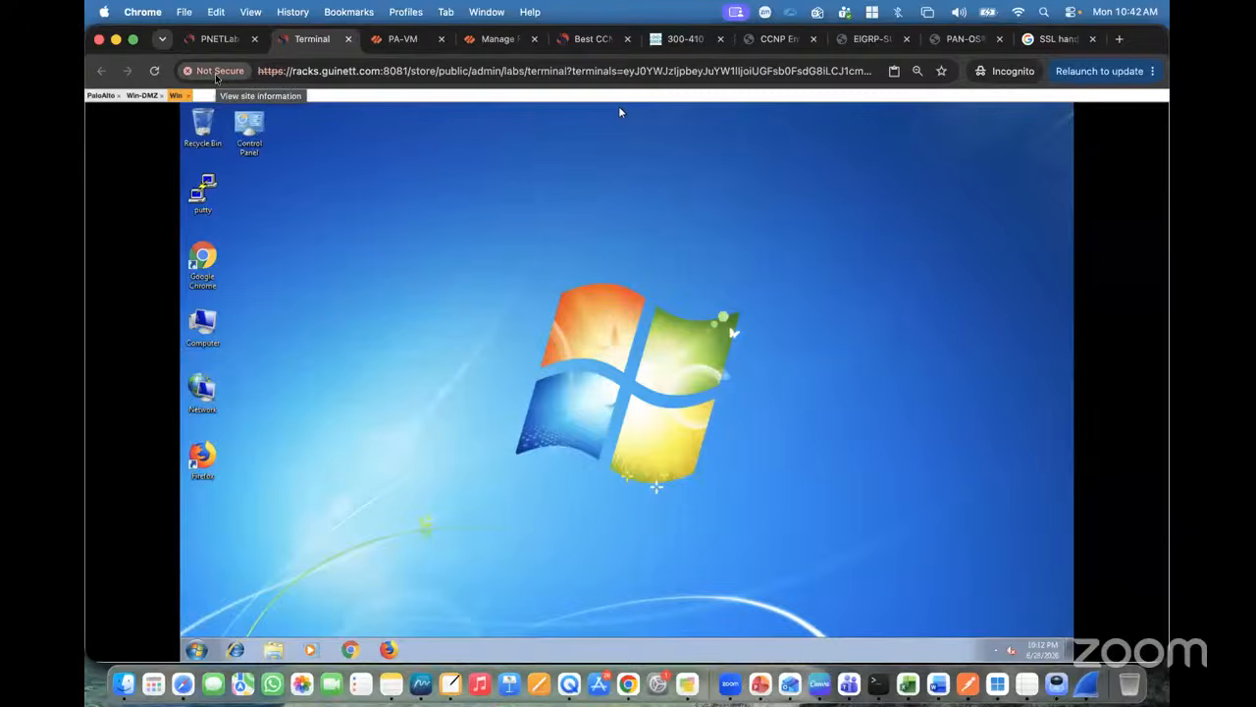
left_click(391, 41)
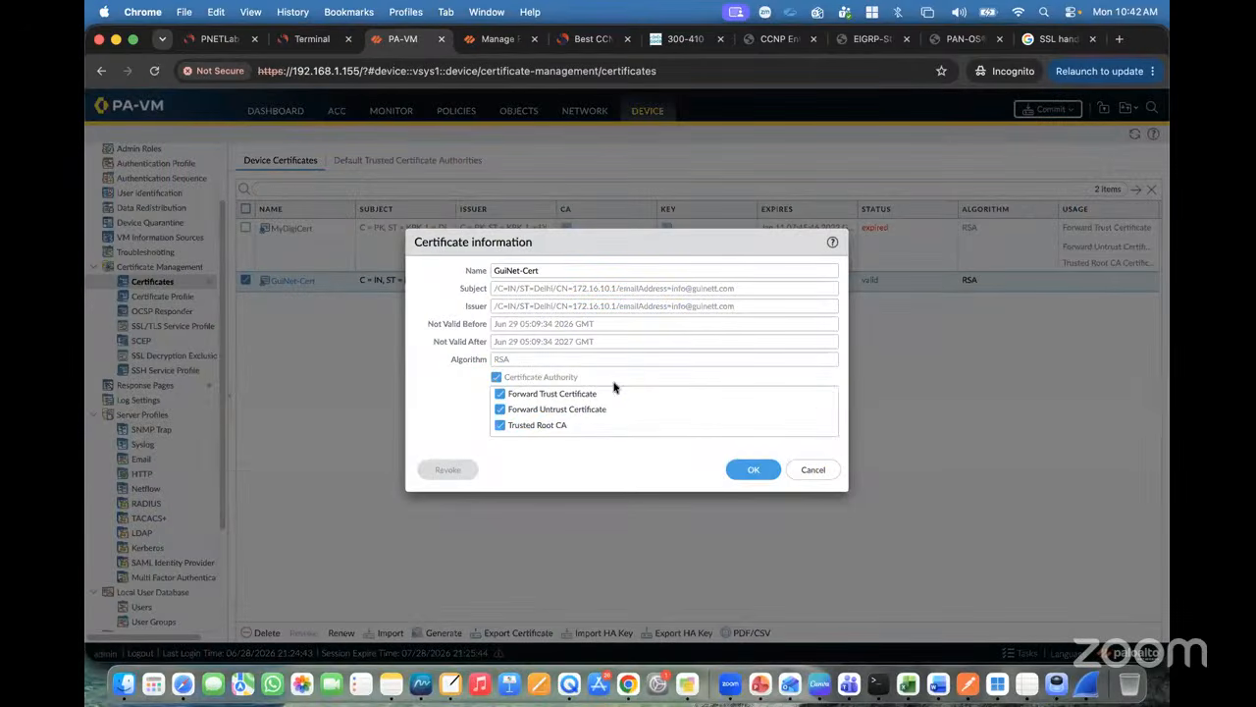
Step: Close the GuiNet-Cert certificate details and commit the firewall configuration
left_click(753, 469)
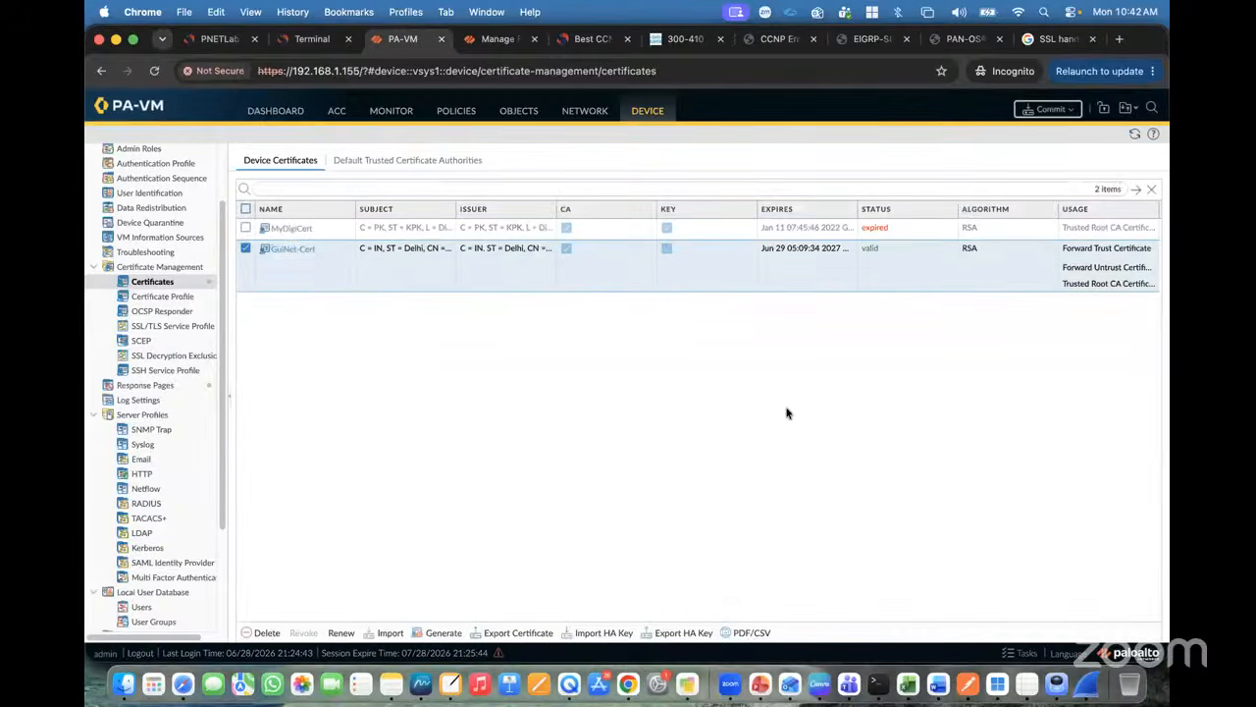
left_click(1046, 109)
left_click(756, 538)
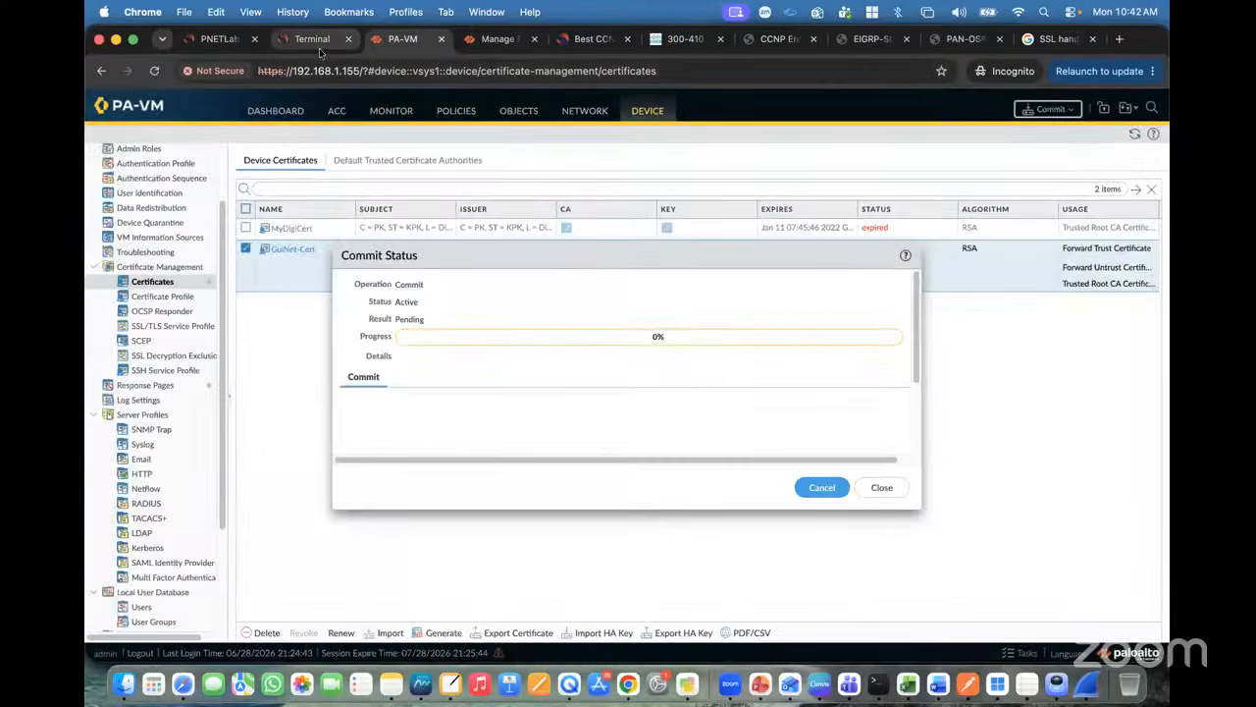
Step: Open the trust-zone Windows 7 client's console from the PNETLab topology
left_click(312, 39)
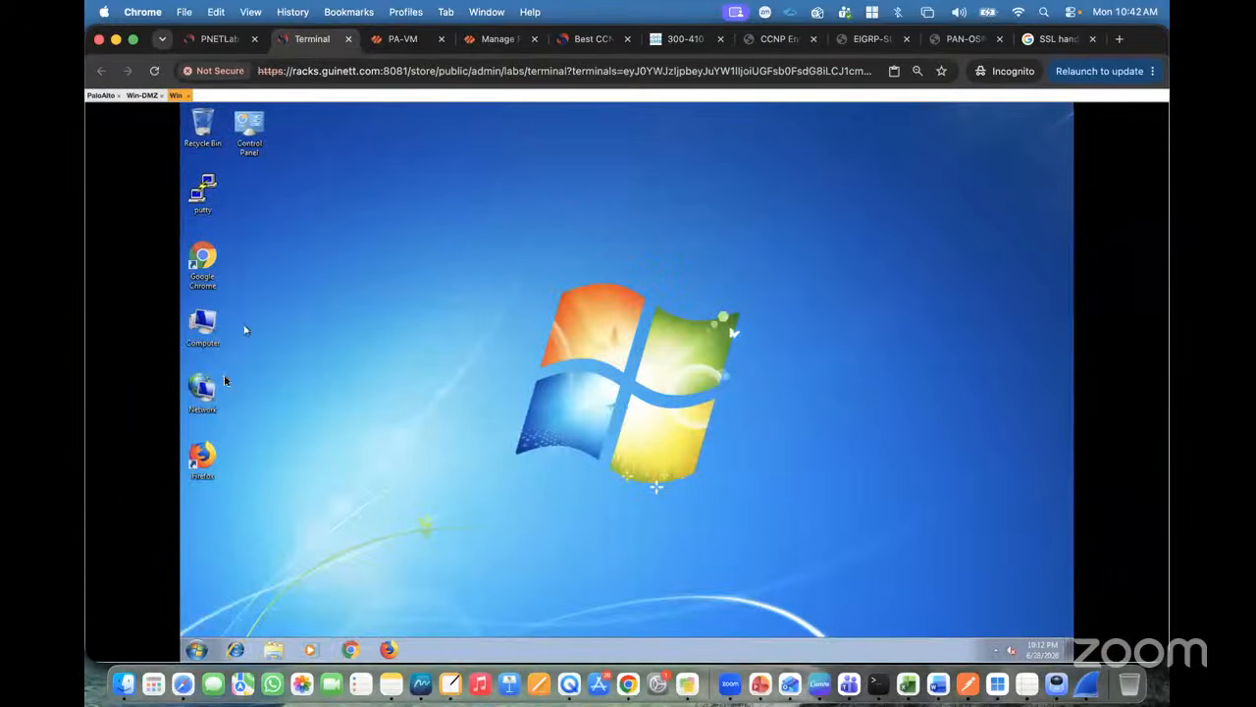
left_click(218, 39)
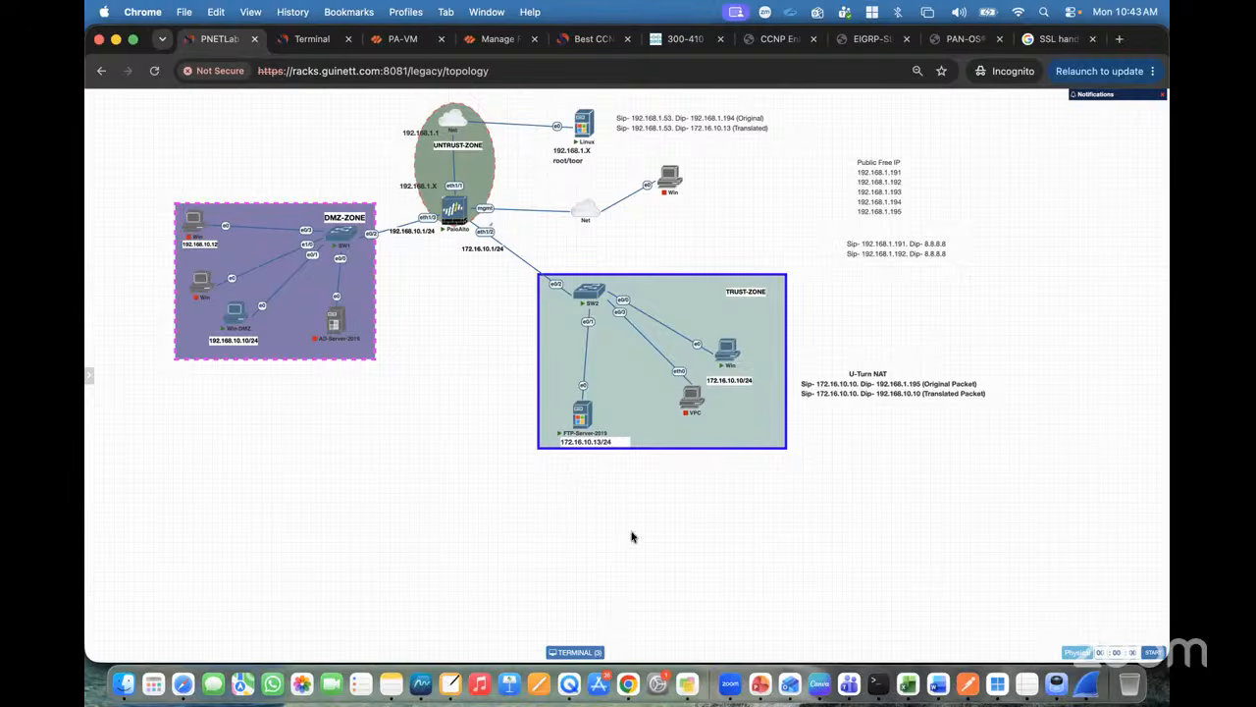
left_click(724, 363)
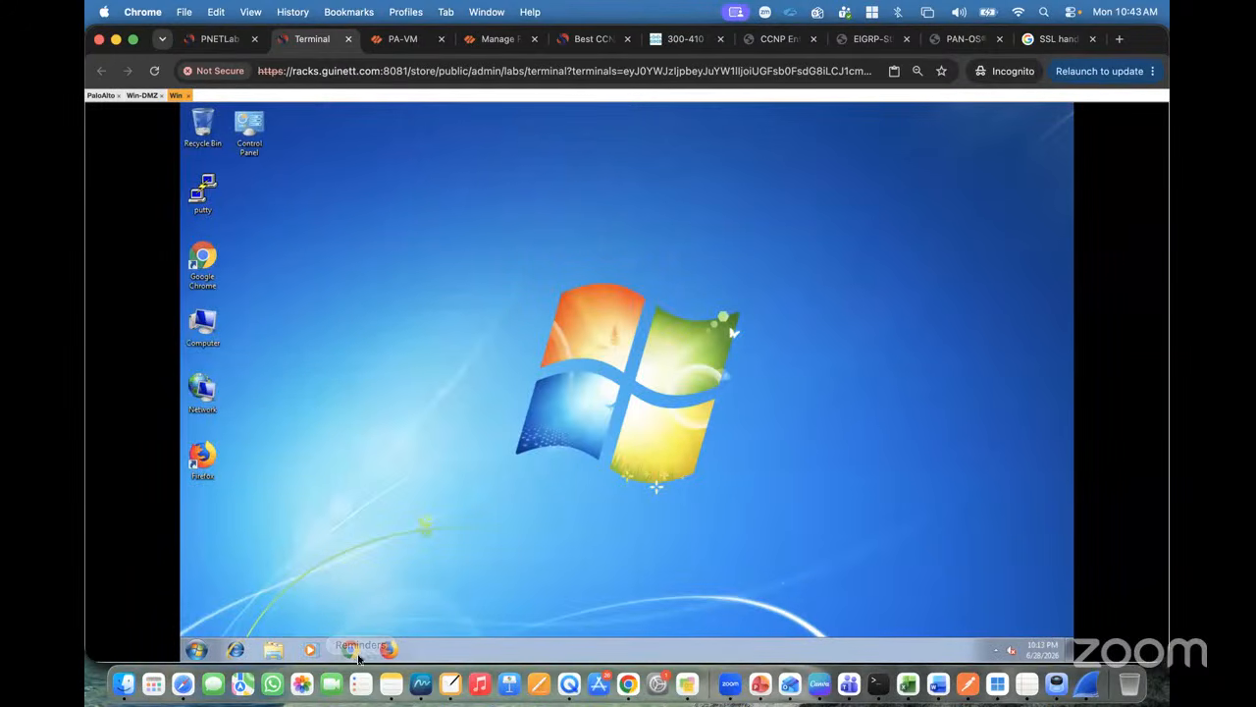
Step: Check the firewall's commit progress, then return to Chrome on the Windows 7 client
left_click(216, 40)
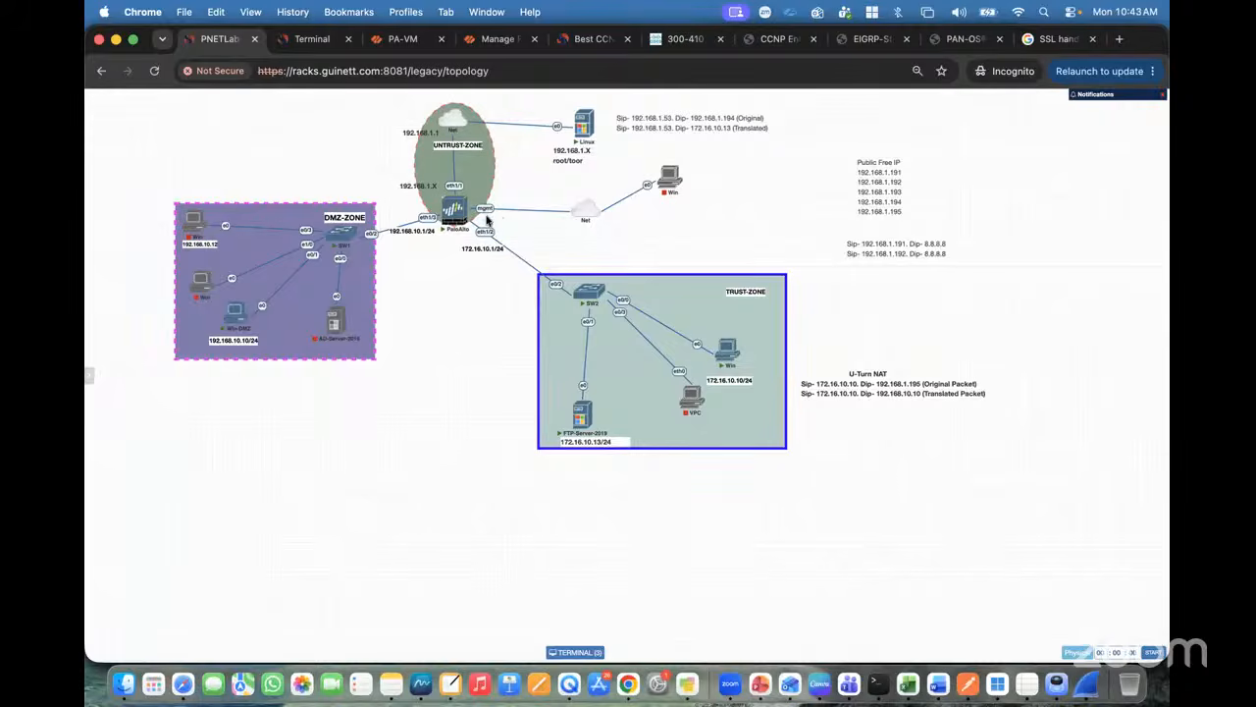
left_click(400, 45)
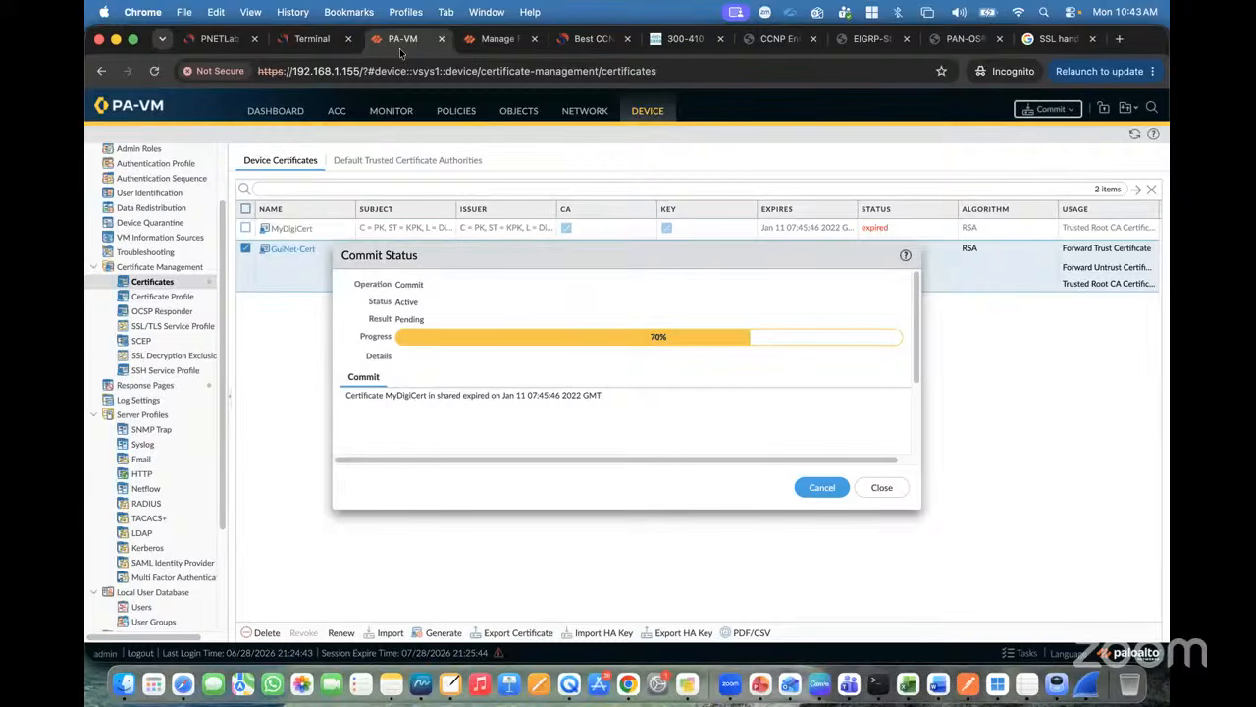
left_click(497, 44)
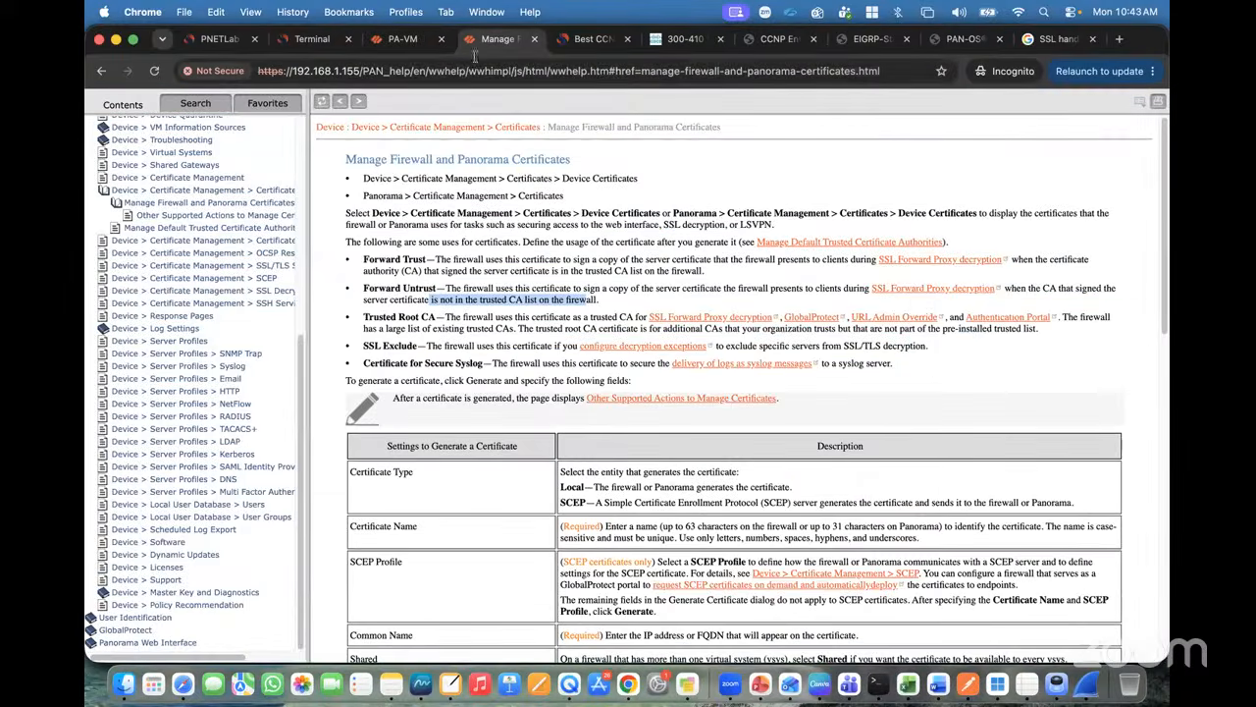
left_click(399, 42)
left_click(312, 39)
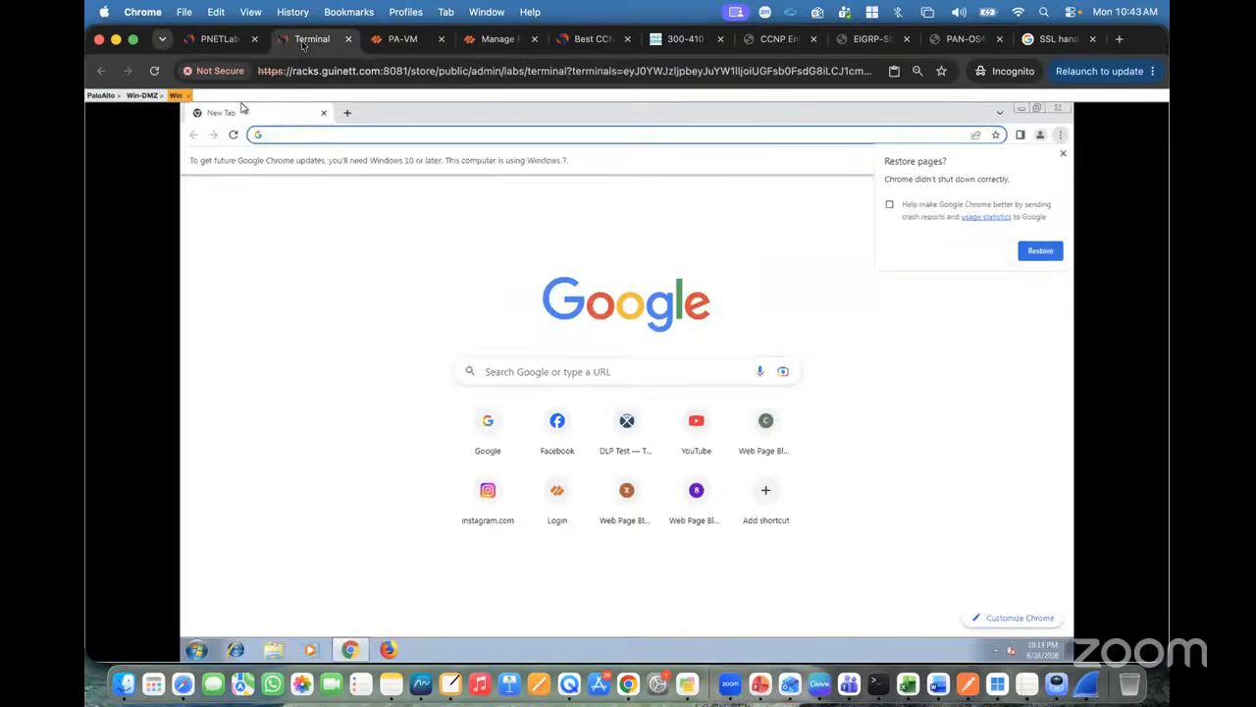
type("172.16.10.1")
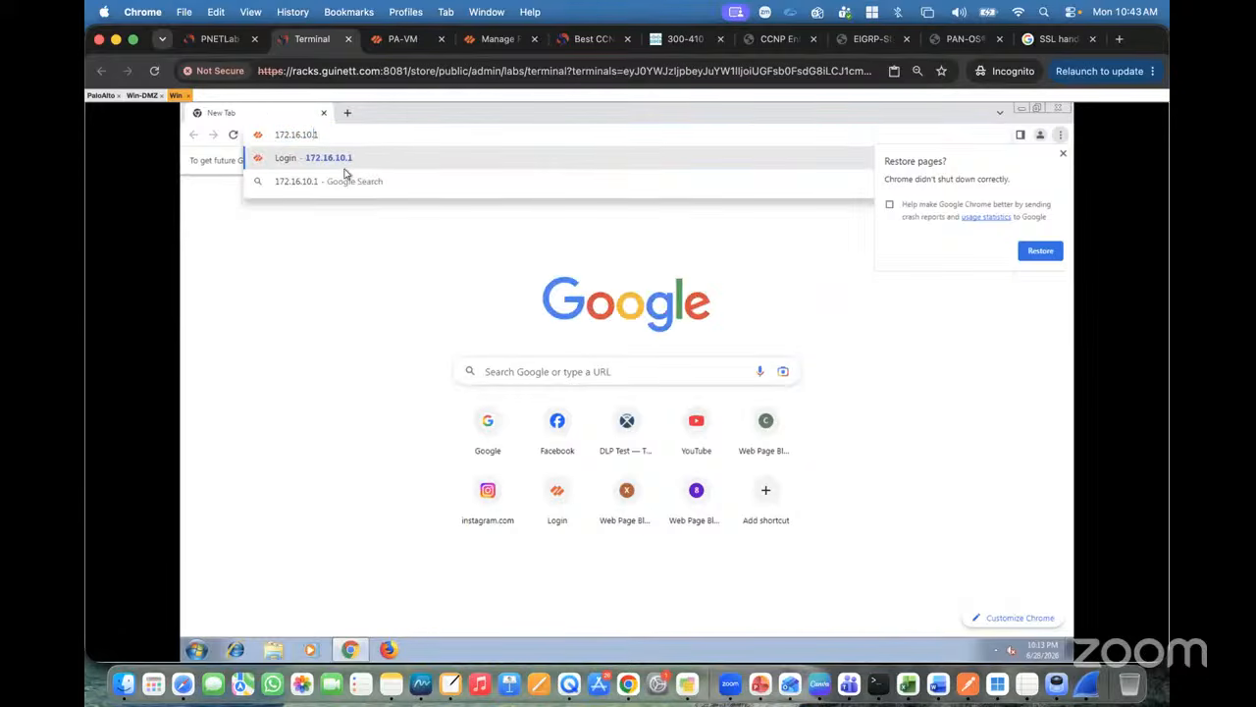
key("Home")
type("https:/")
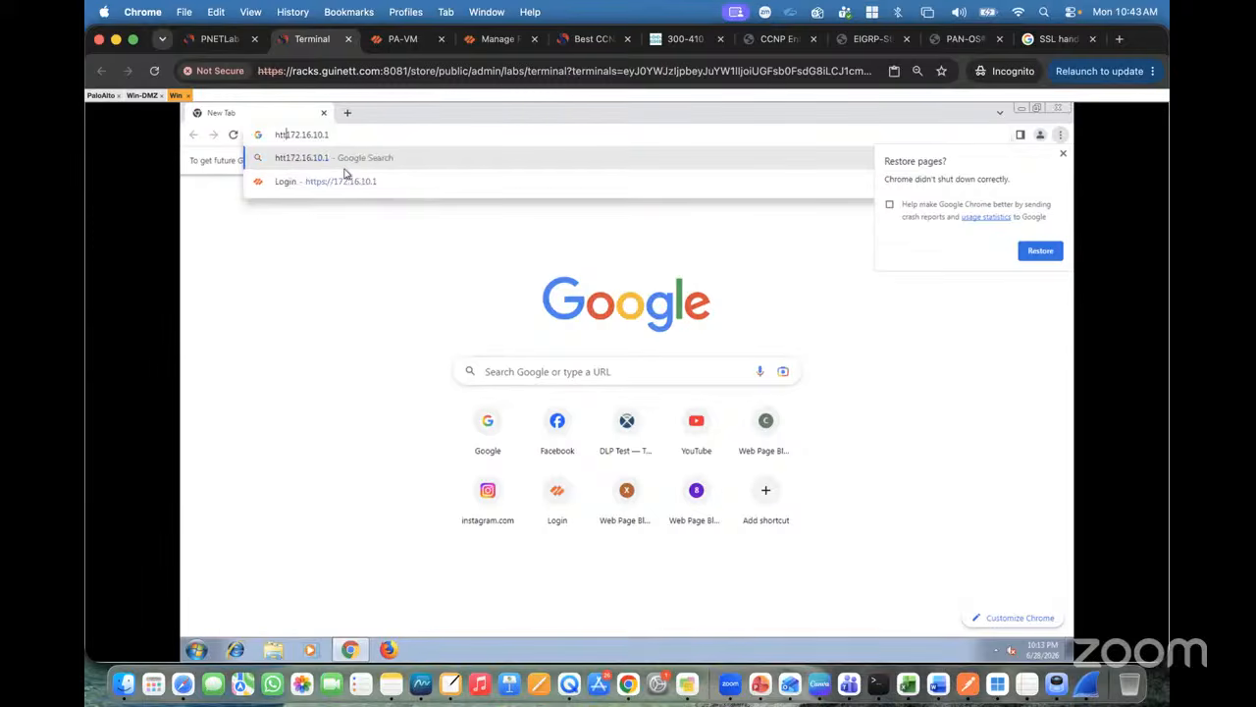
type("/")
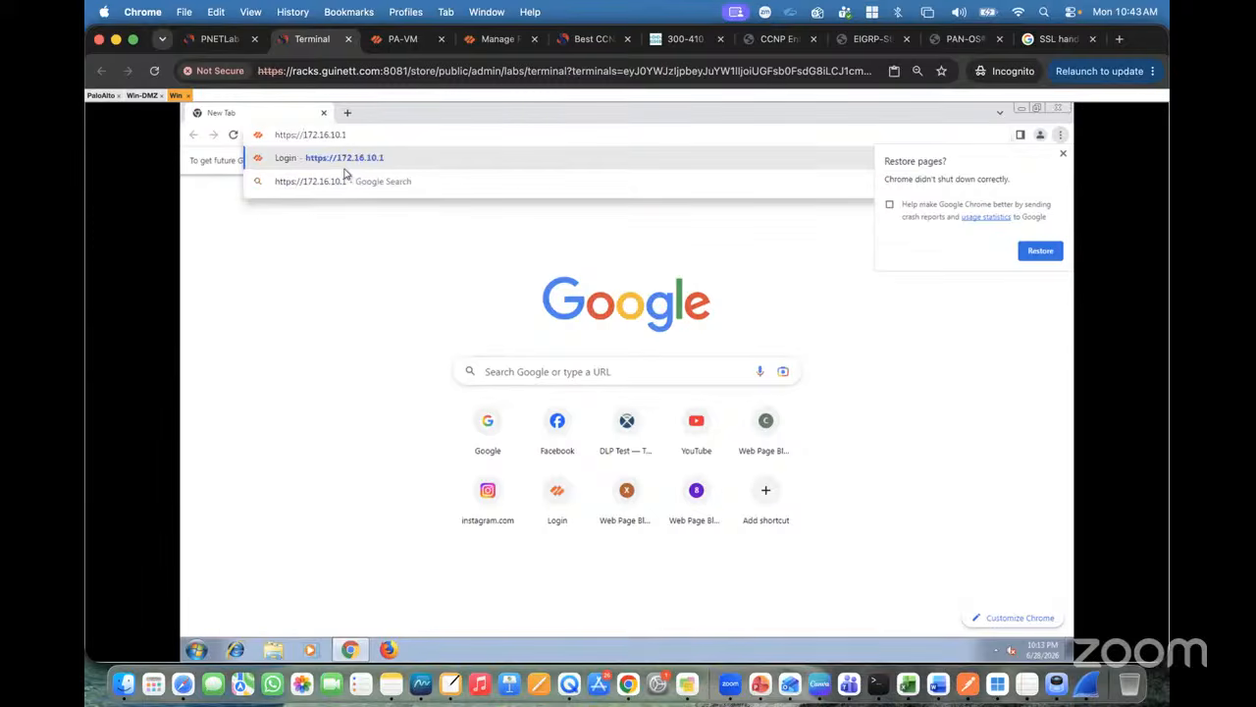
key("Return")
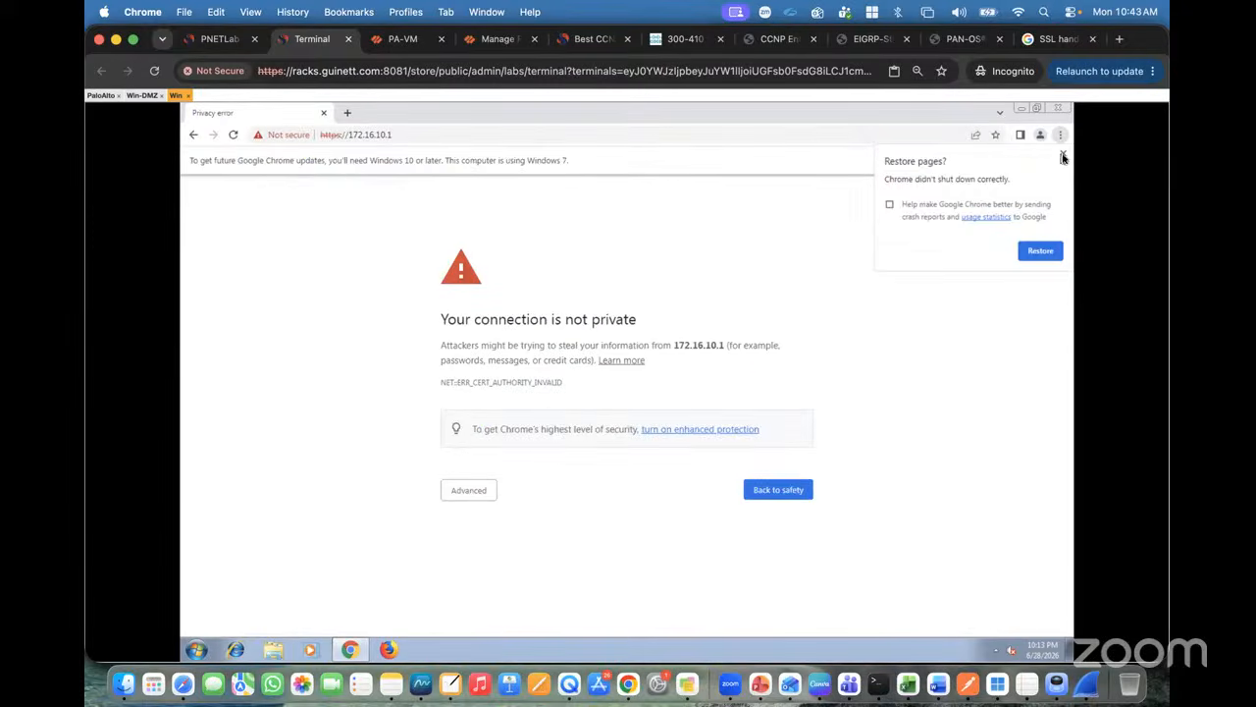
left_click(468, 489)
left_click(481, 586)
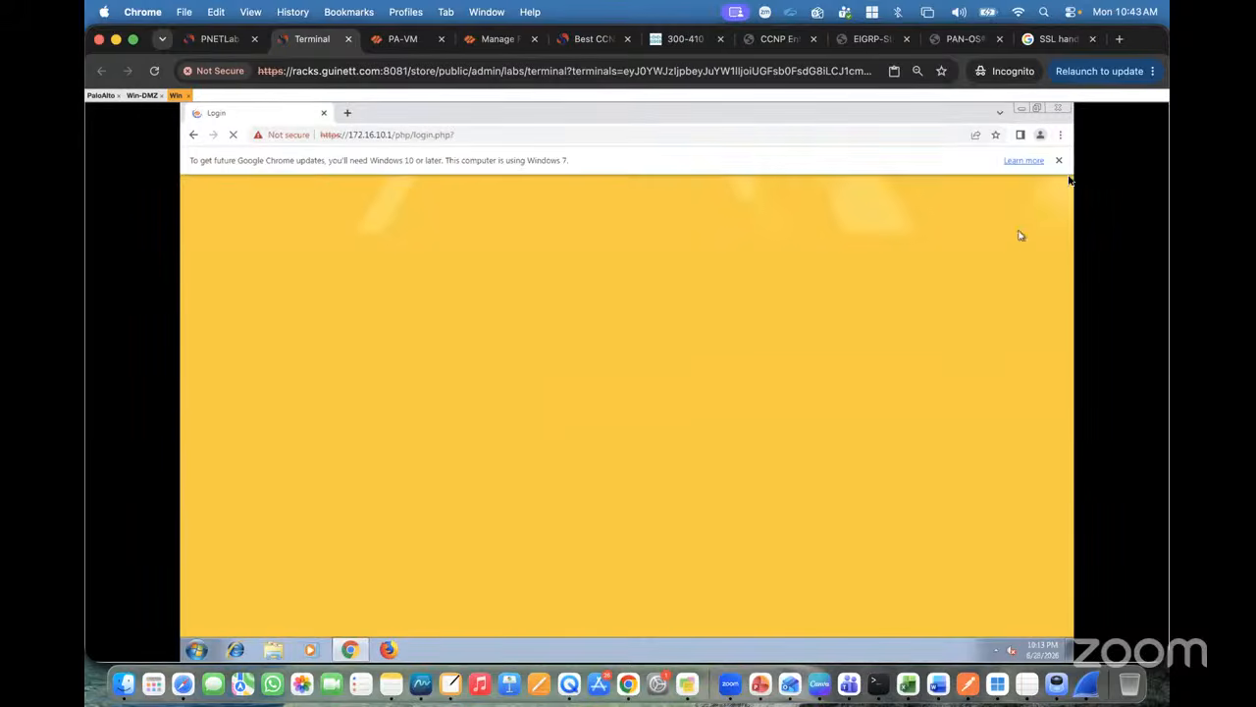
left_click(1058, 160)
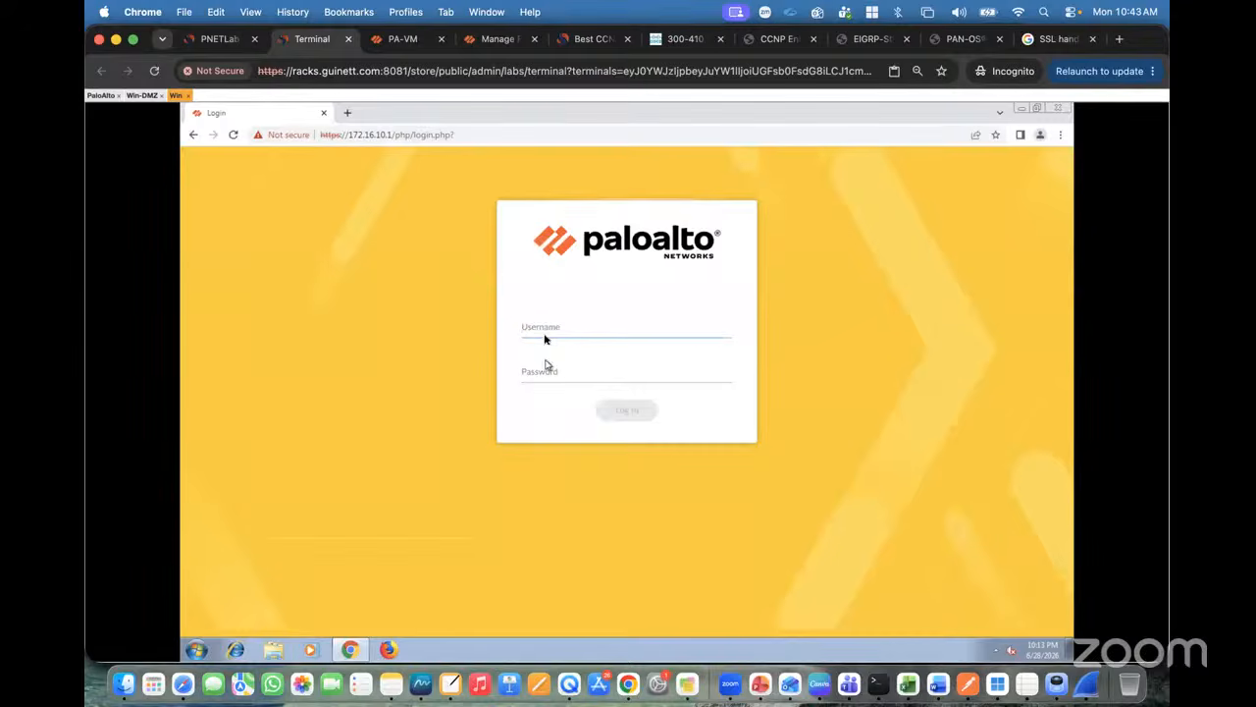
Step: Log in to the firewall as admin, retrying with the correct password
type("admin")
key("Tab")
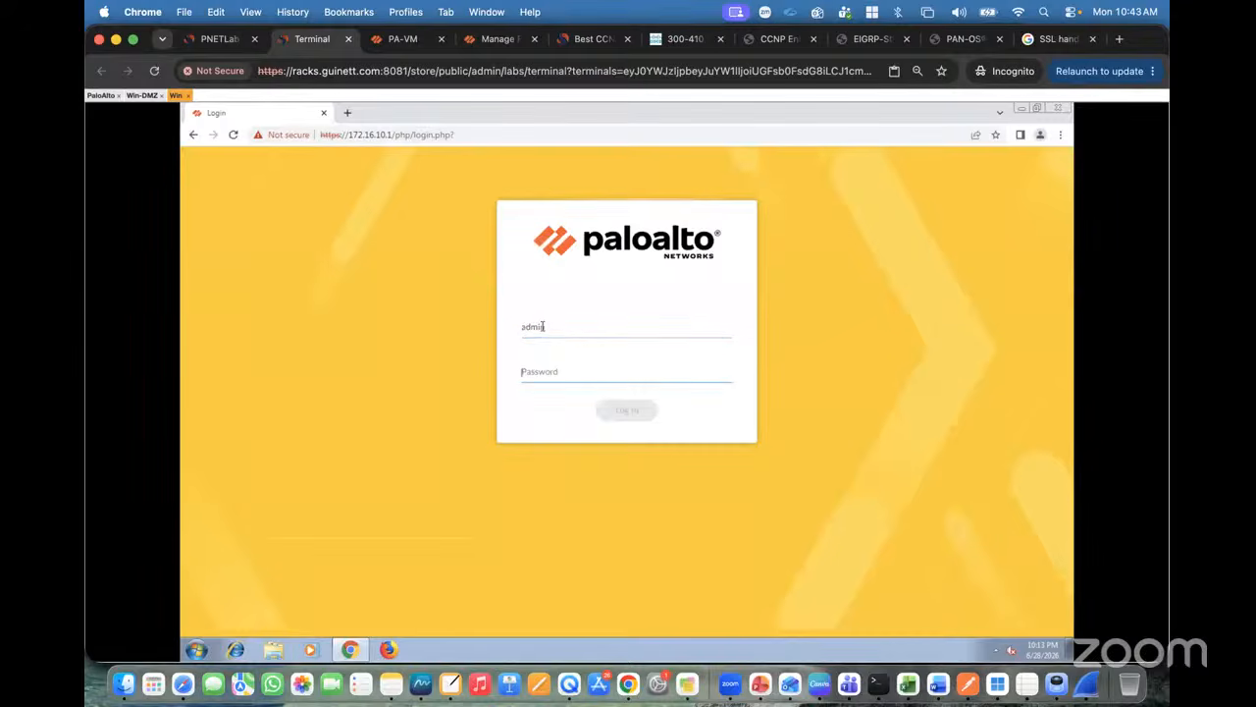
type("*******")
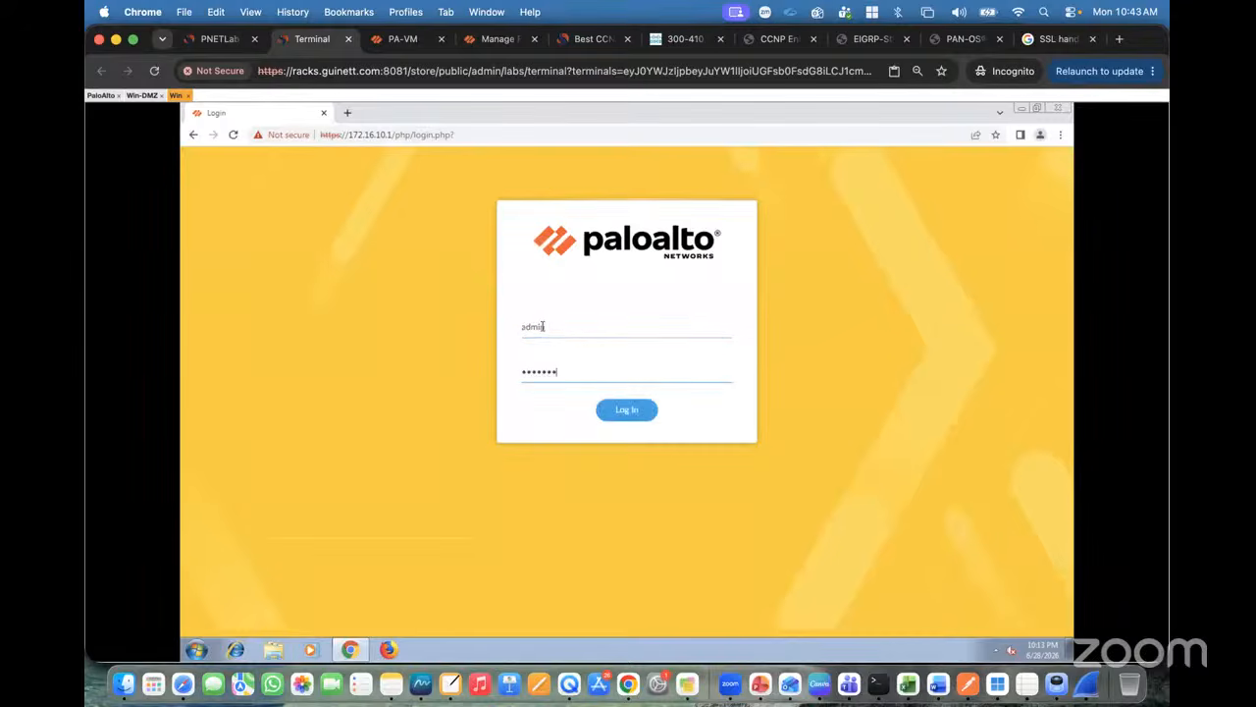
type("*")
key("Return")
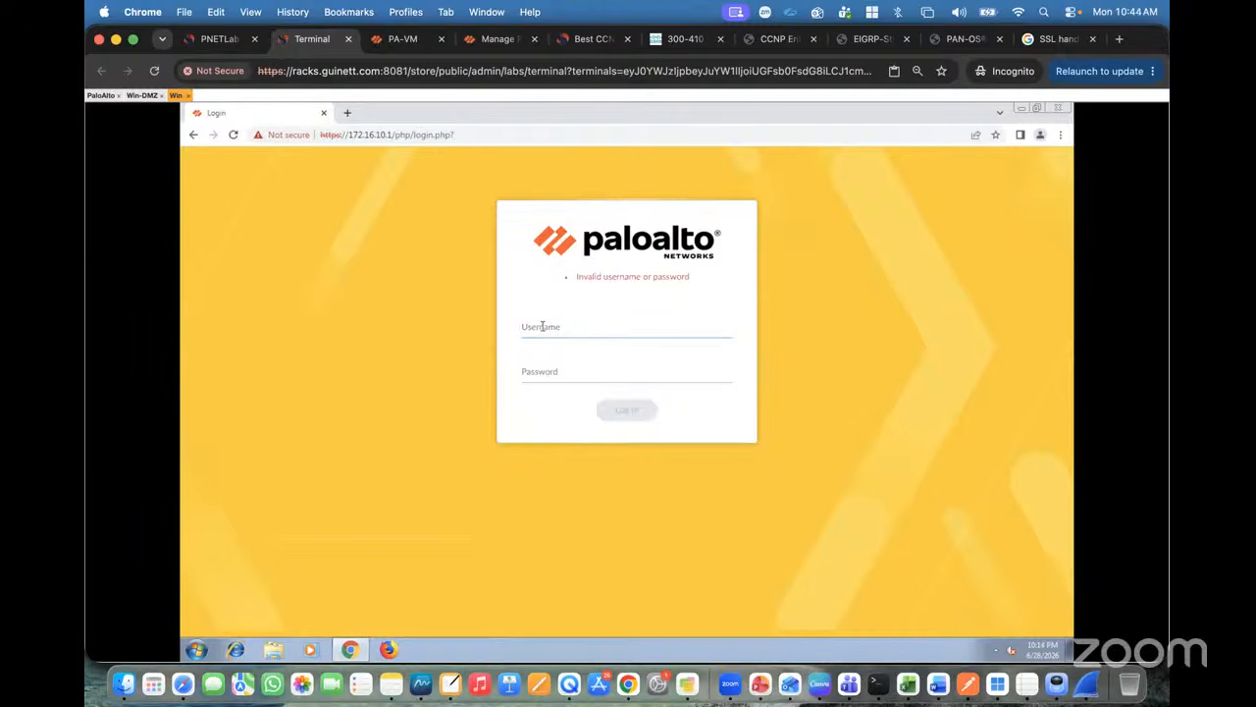
type("admin")
key("Tab")
type("paloalto")
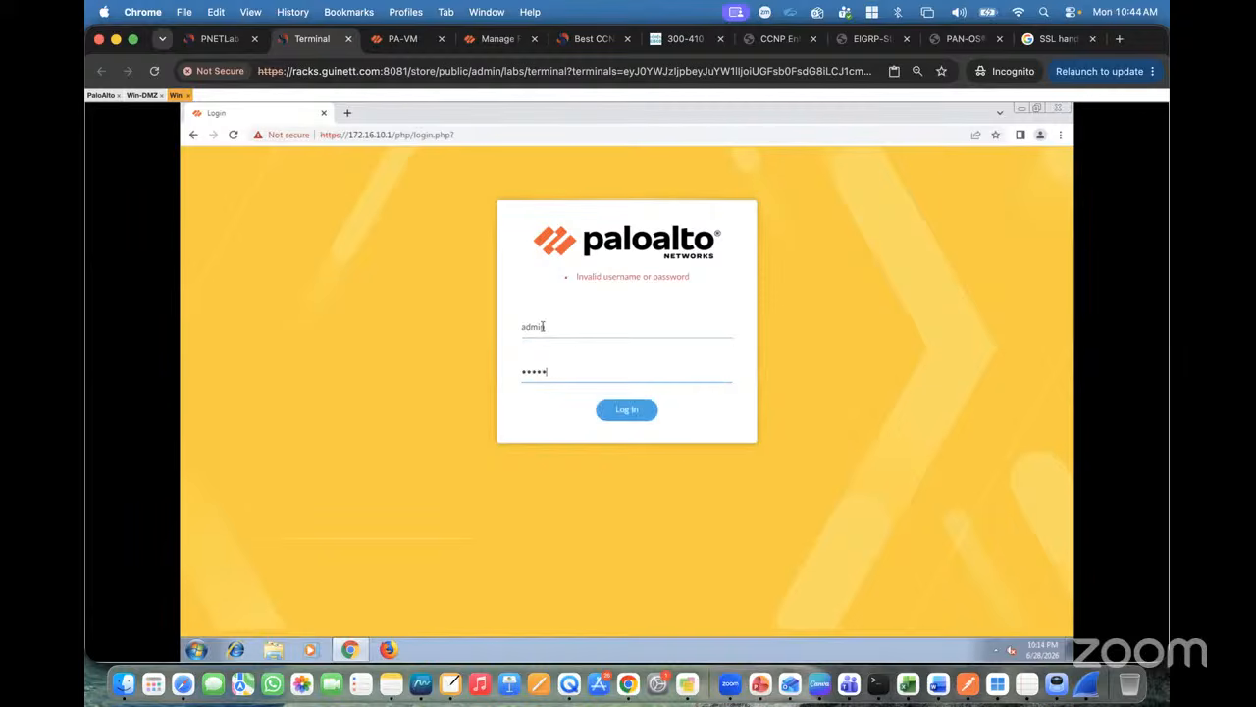
key("Return")
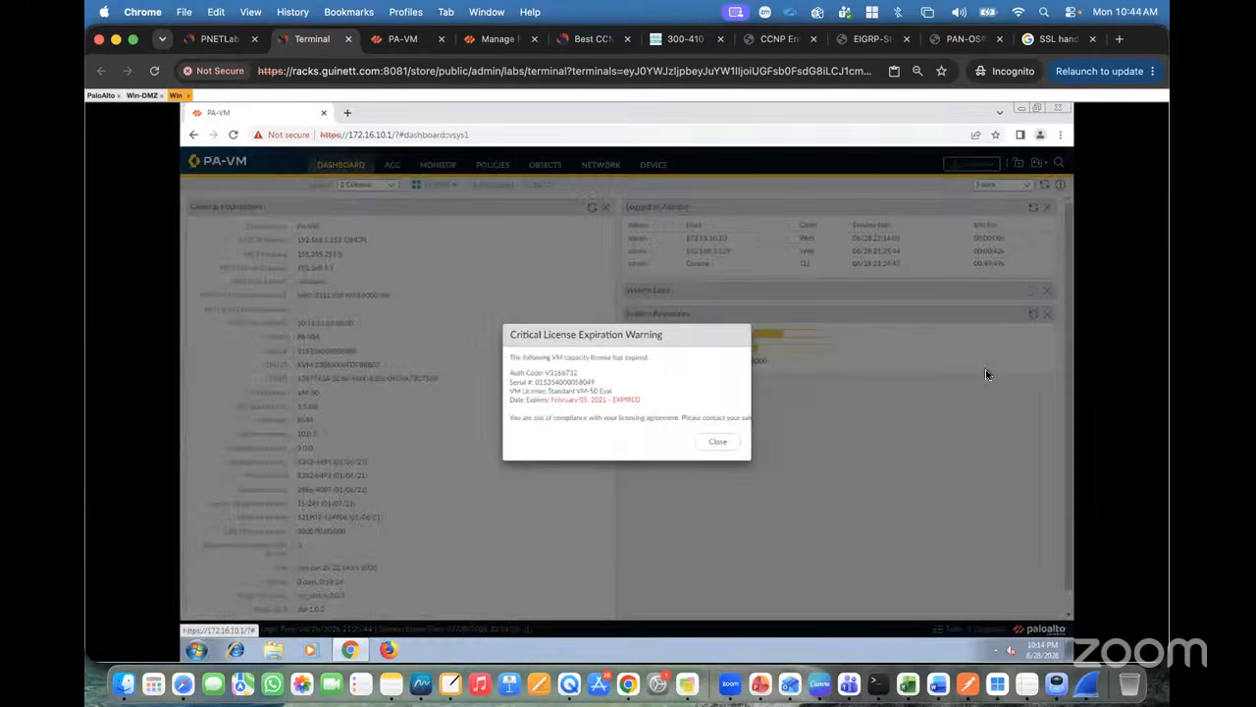
Step: Dismiss the license warnings and postpone telemetry, then open Device Certificates showing GuiNet-Cert
left_click(717, 442)
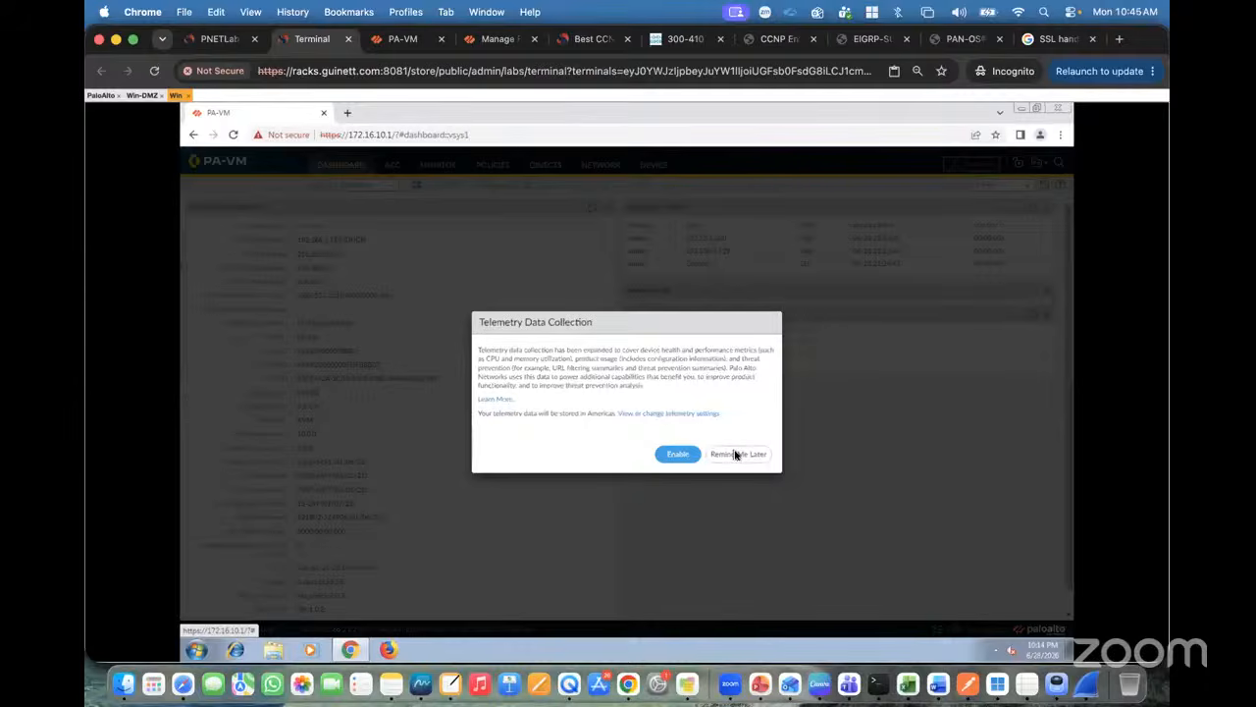
left_click(734, 453)
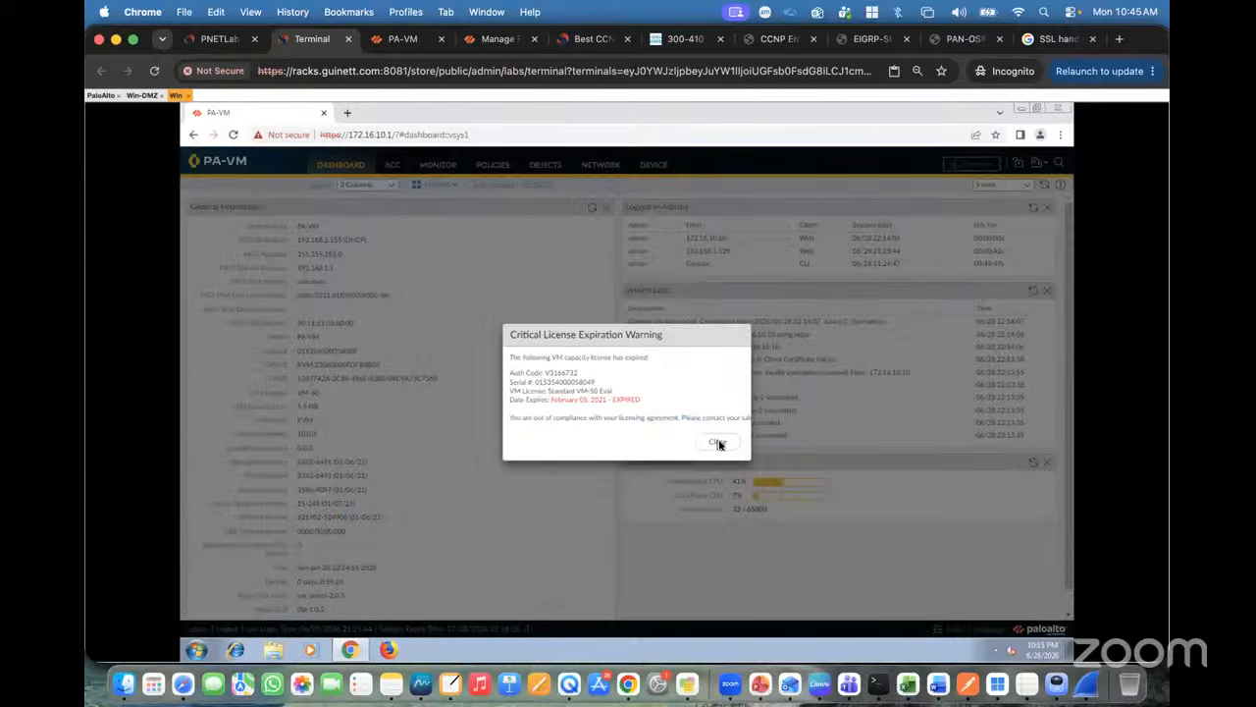
left_click(718, 443)
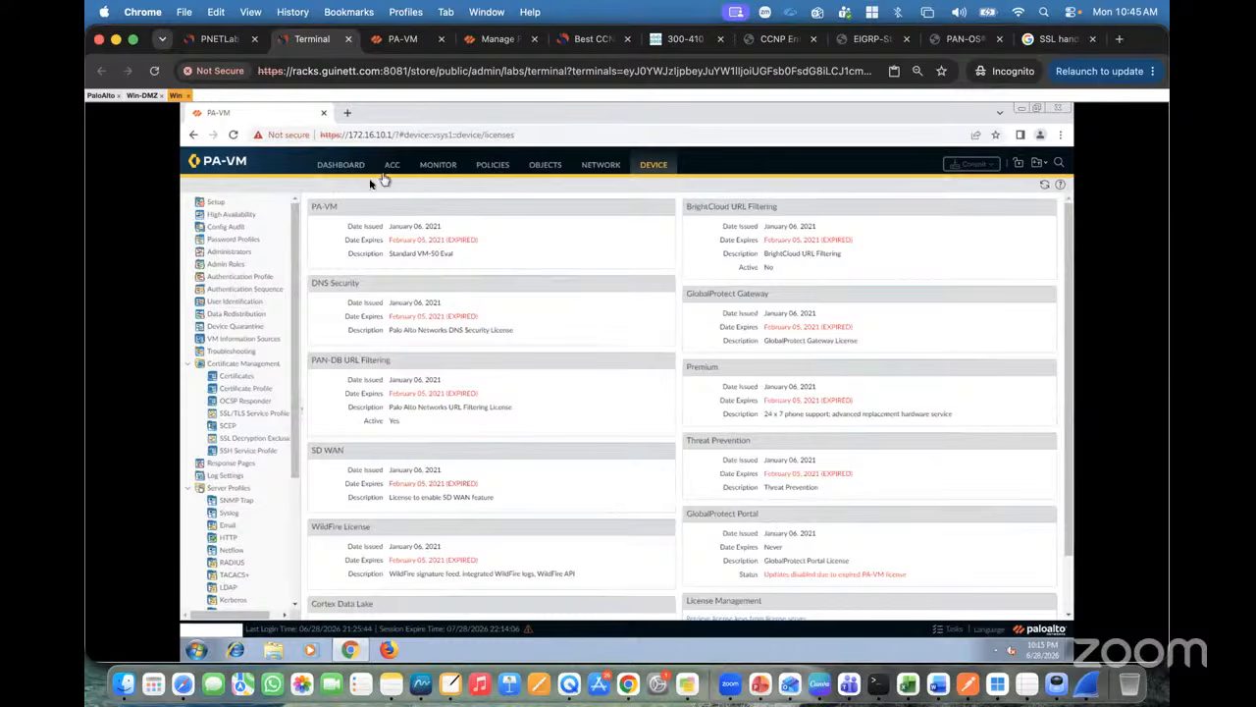
left_click(239, 376)
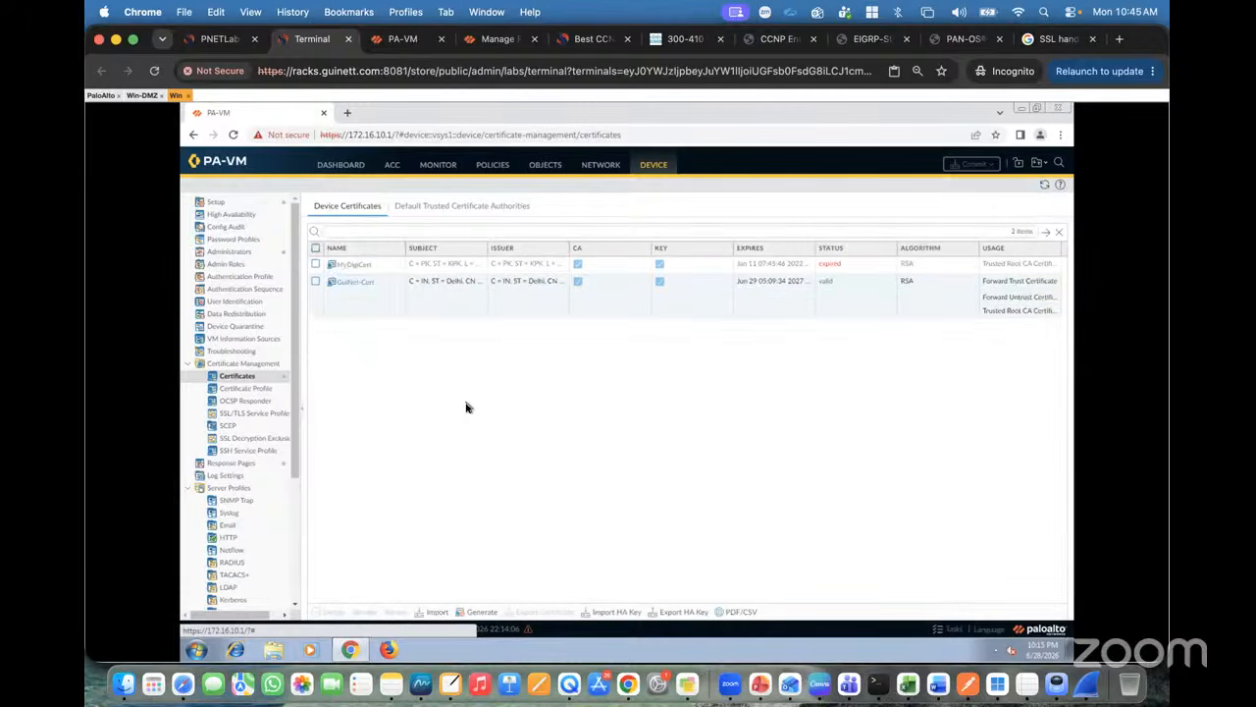
Step: Export GuiNet-Cert as Base64 PEM and show cert_GuiNet-Cert (1).crt in its folder
left_click(315, 281)
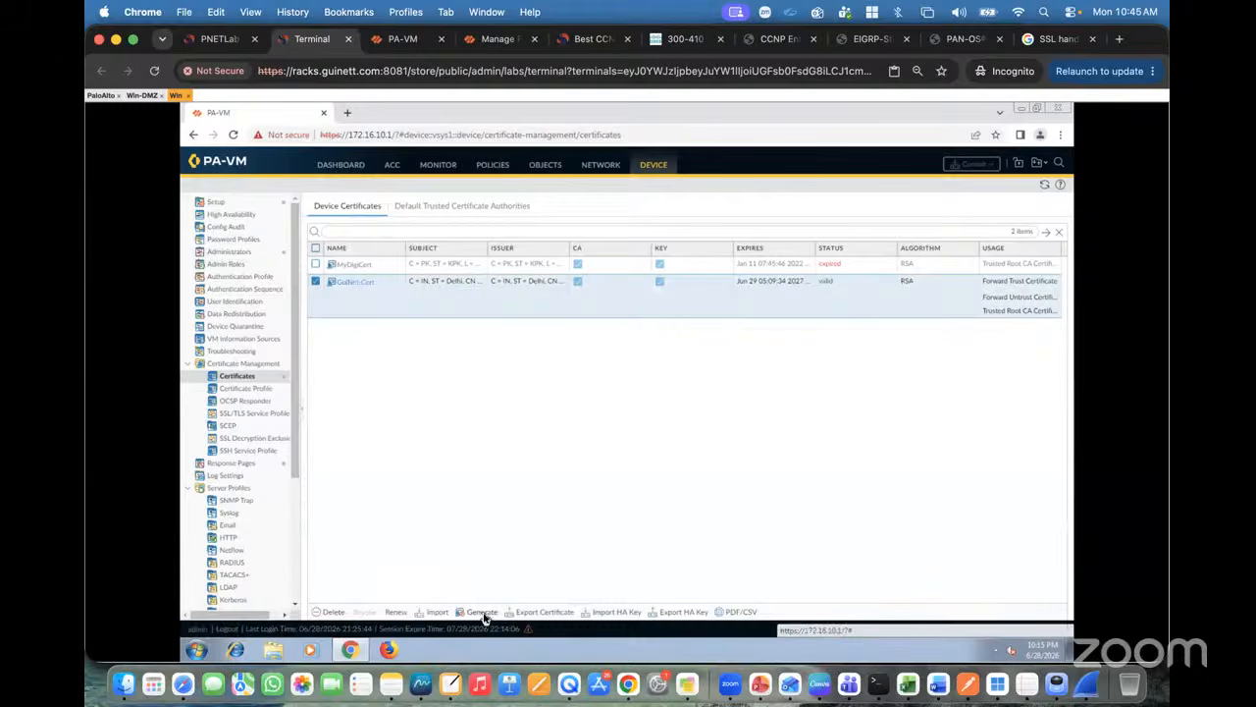
left_click(533, 613)
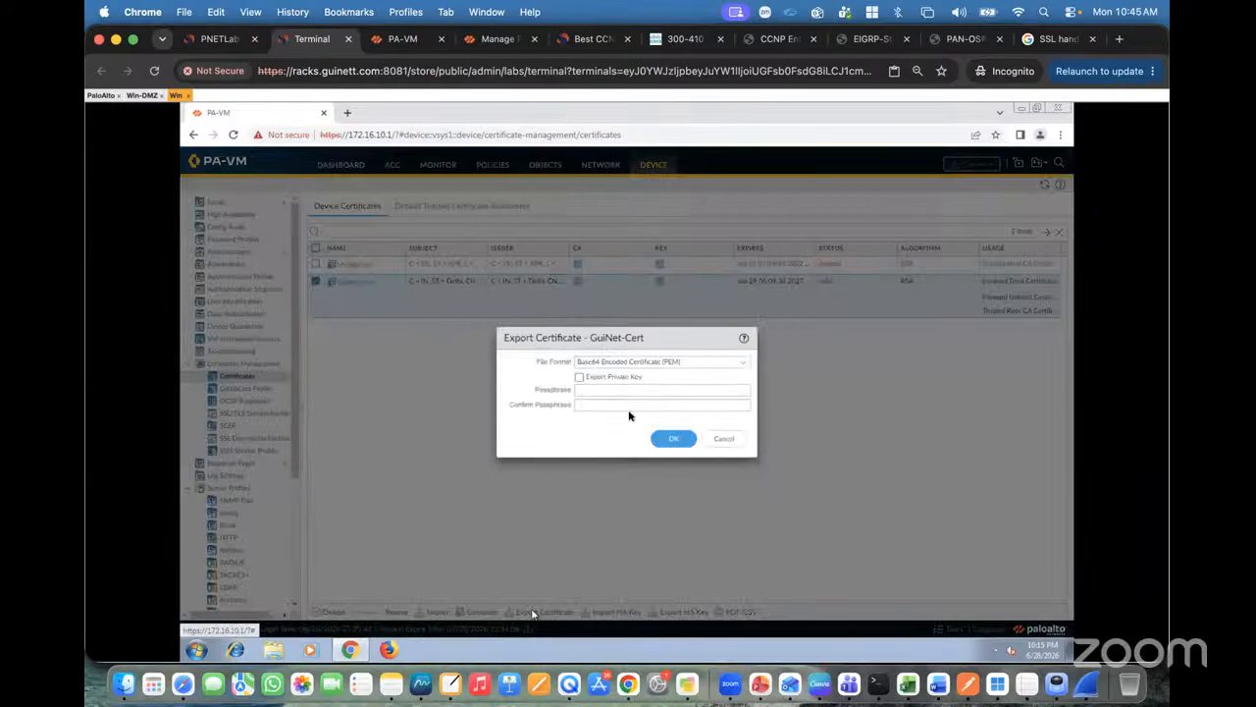
left_click(673, 438)
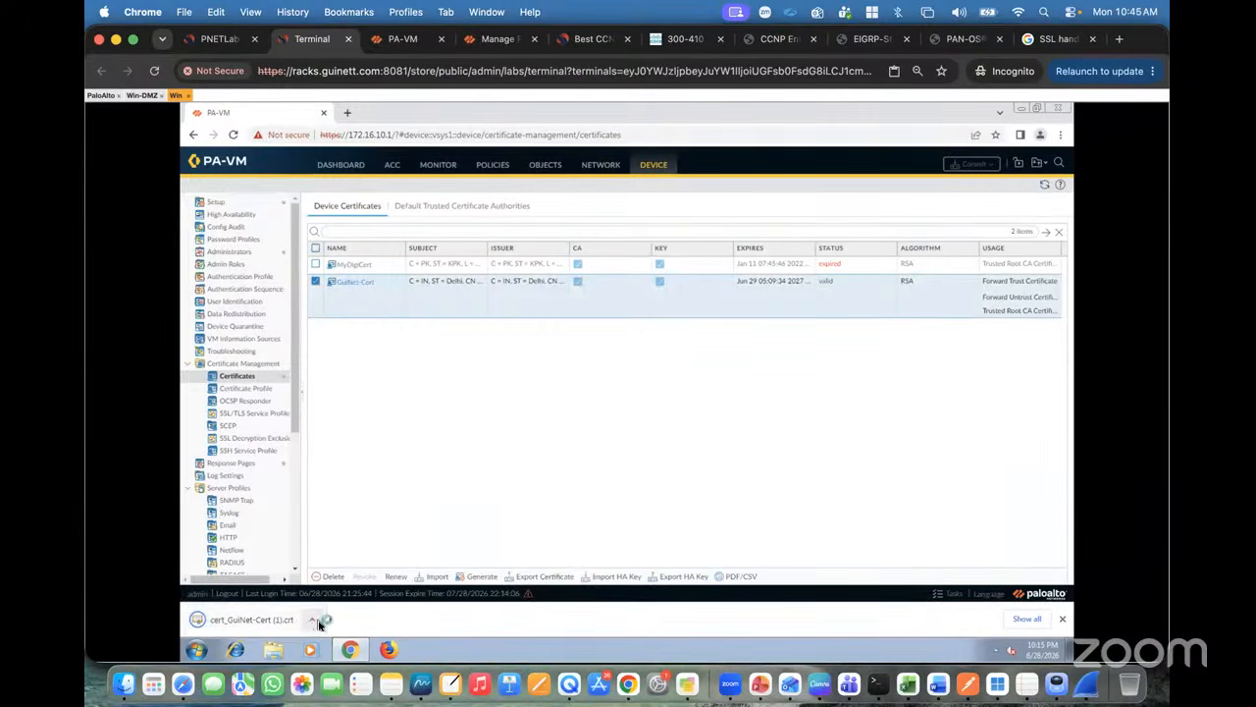
left_click(316, 622)
left_click(358, 579)
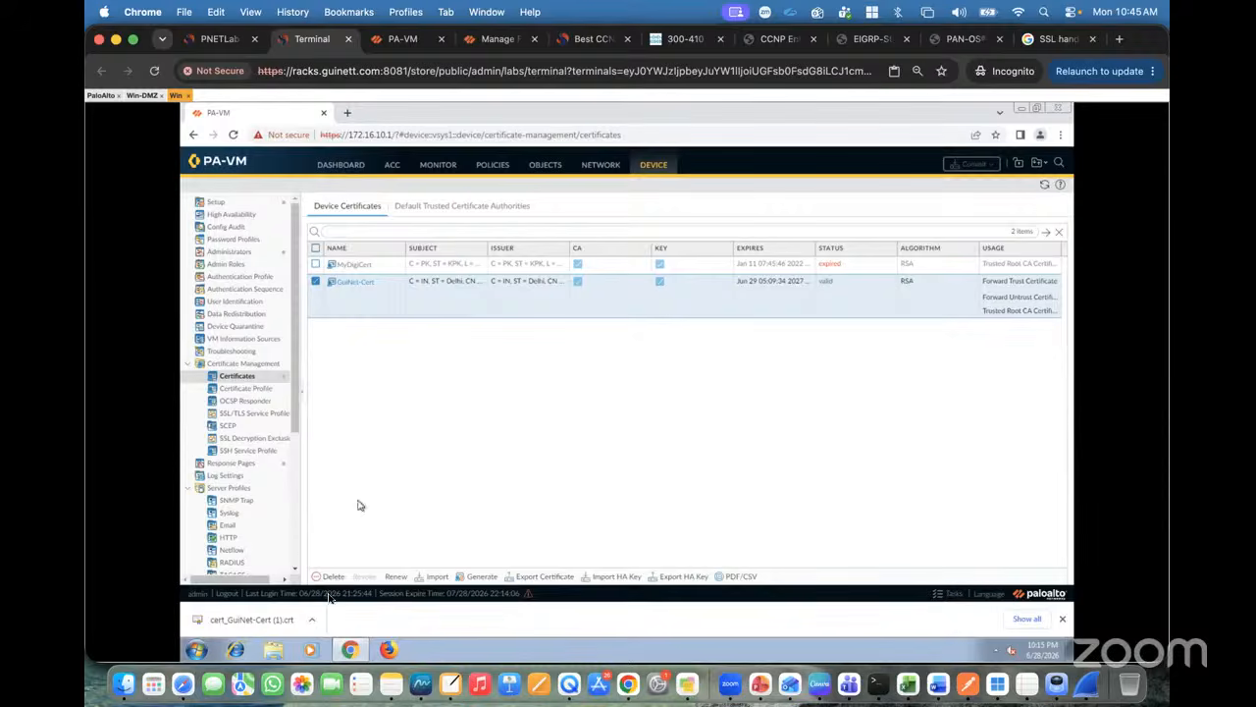
Step: Open the downloaded cert_GuiNet-Cert (1).crt file from the Downloads folder
left_click(313, 622)
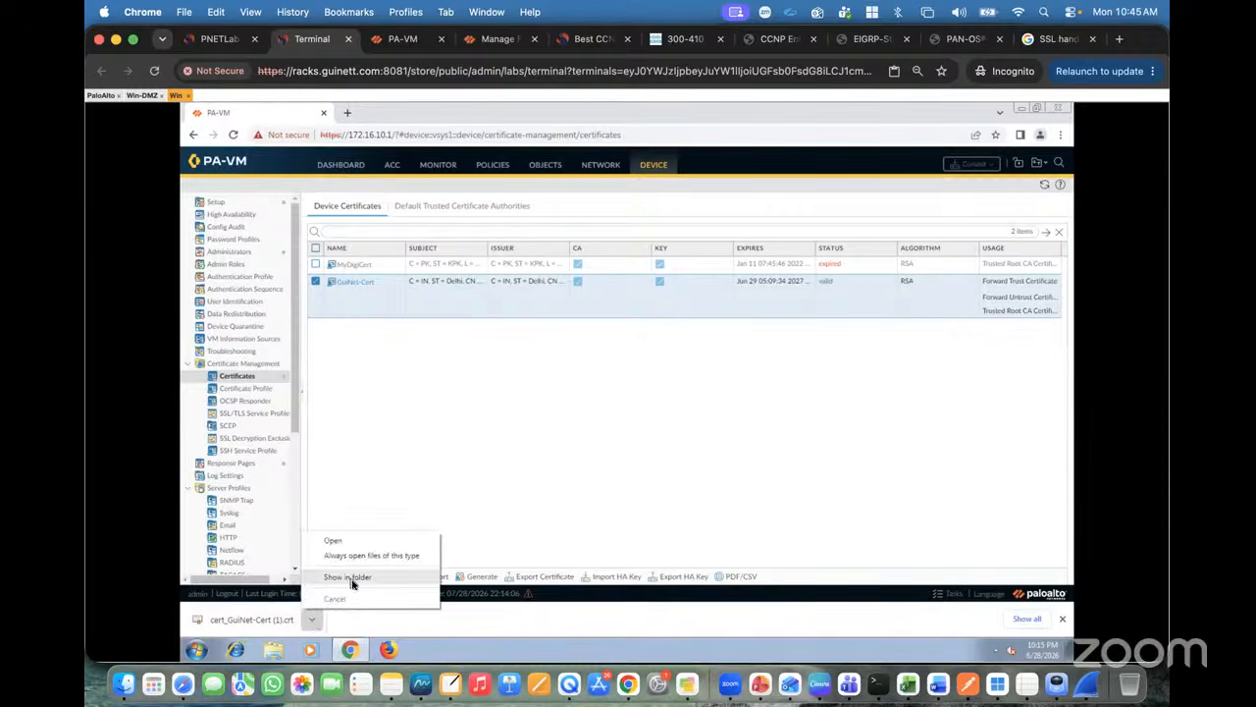
left_click(345, 580)
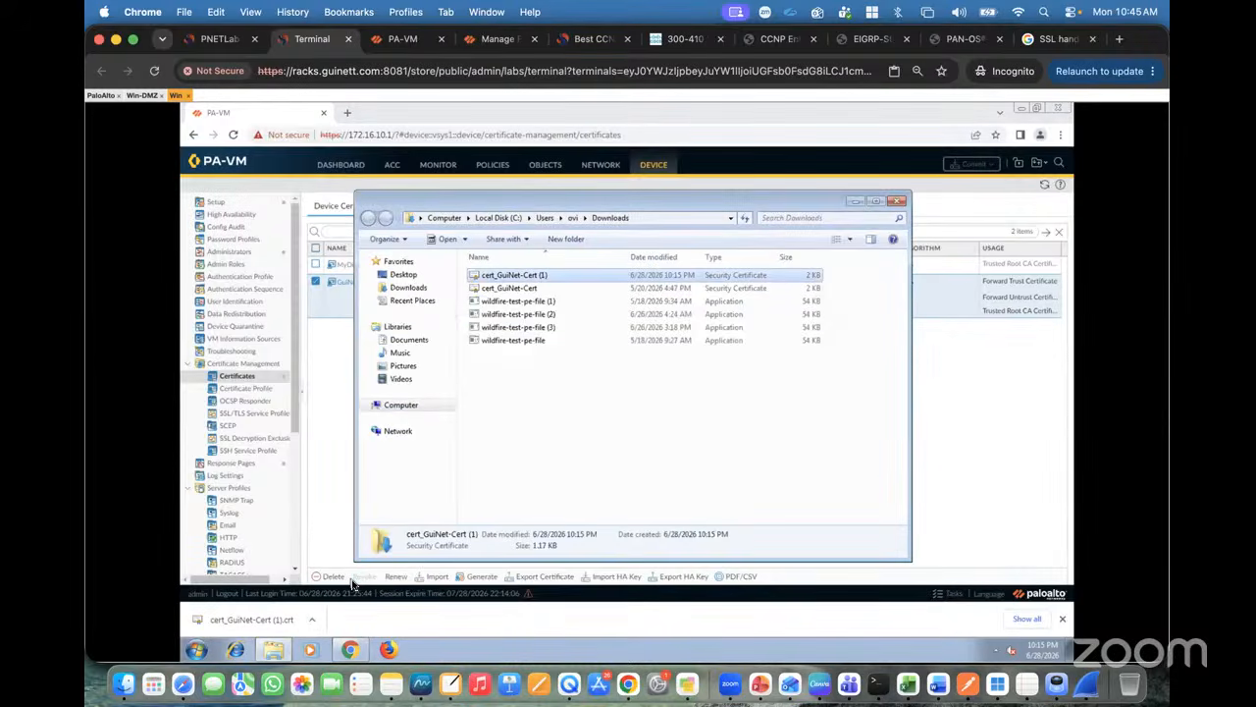
double_click(537, 278)
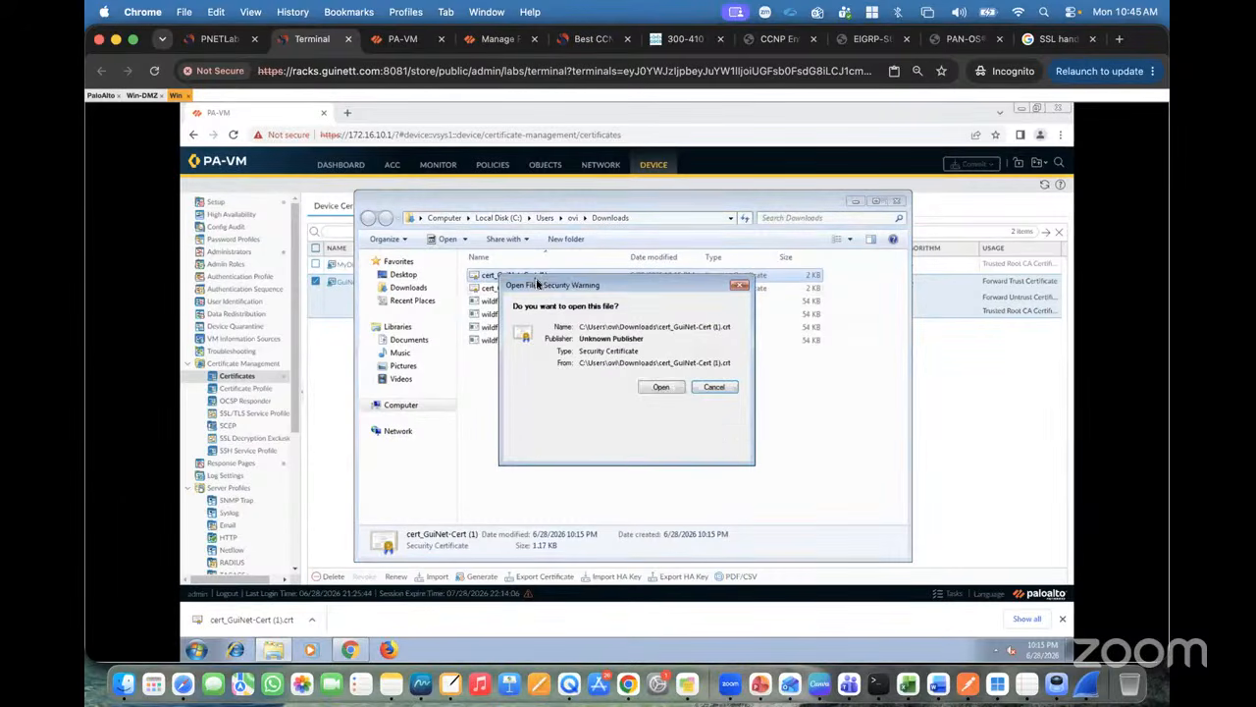
left_click(662, 387)
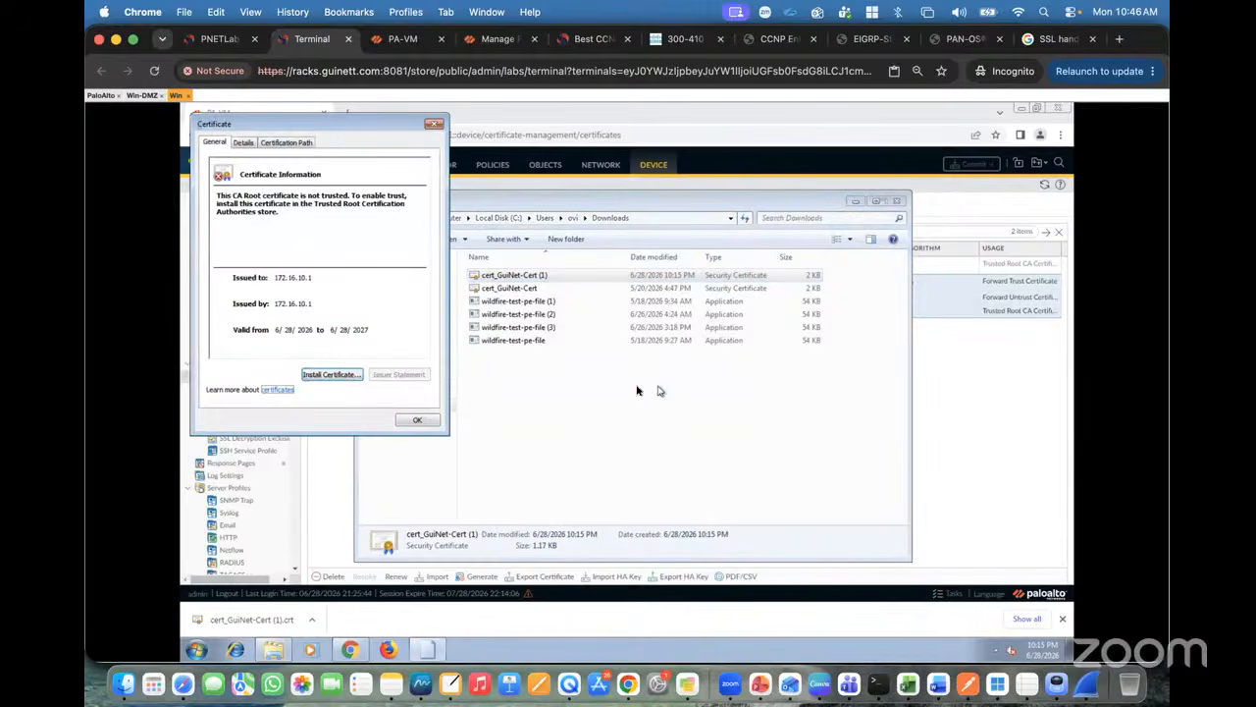
Step: Install the certificate into Trusted Root Certification Authorities, accepting the security warning
left_click(332, 377)
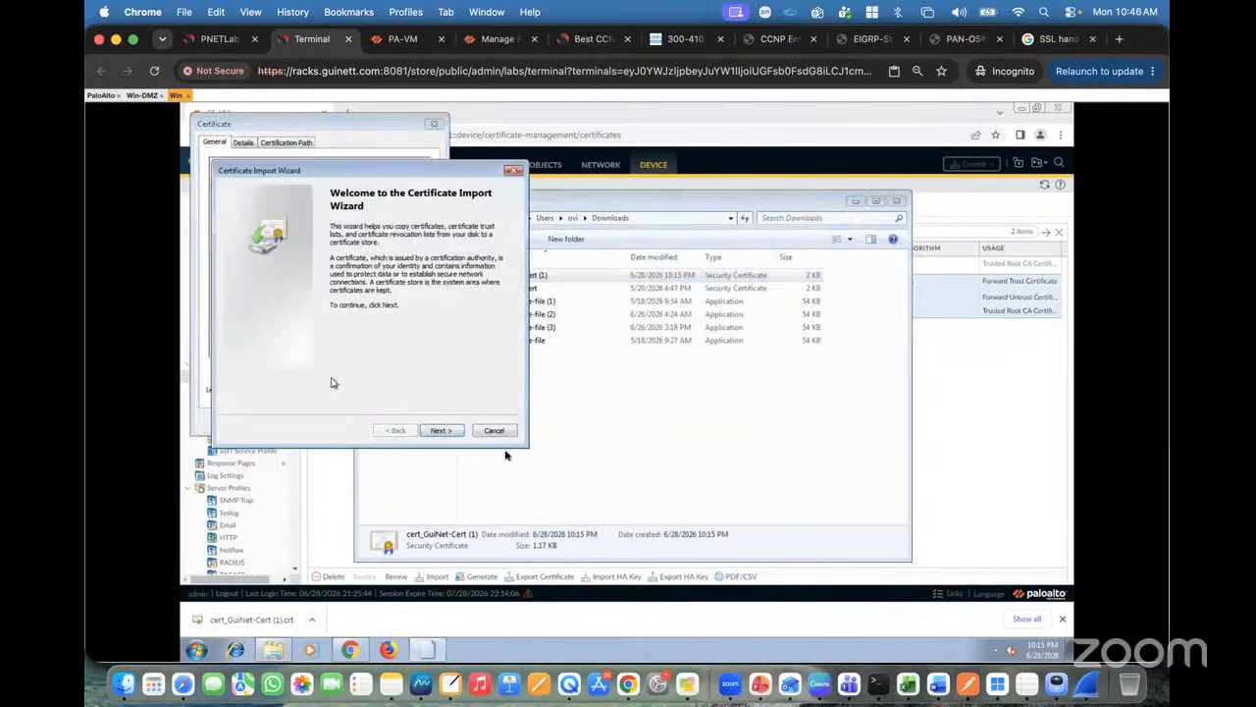
left_click(437, 431)
left_click(280, 273)
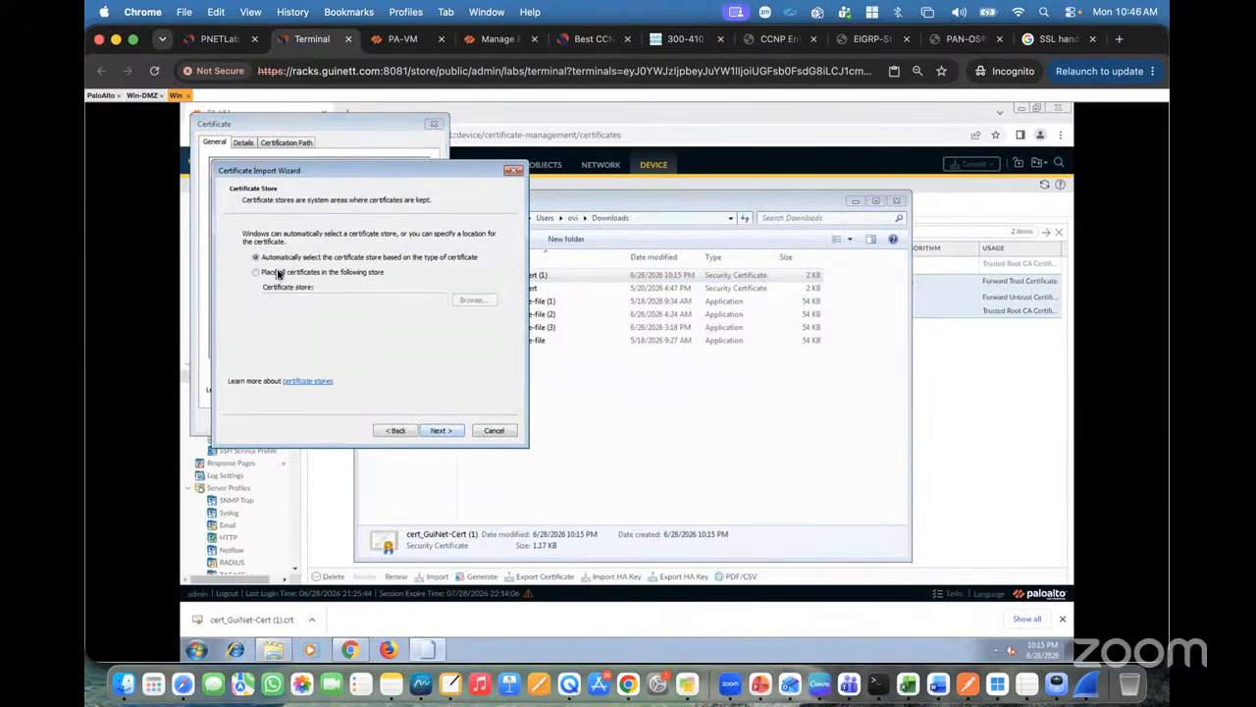
left_click(474, 301)
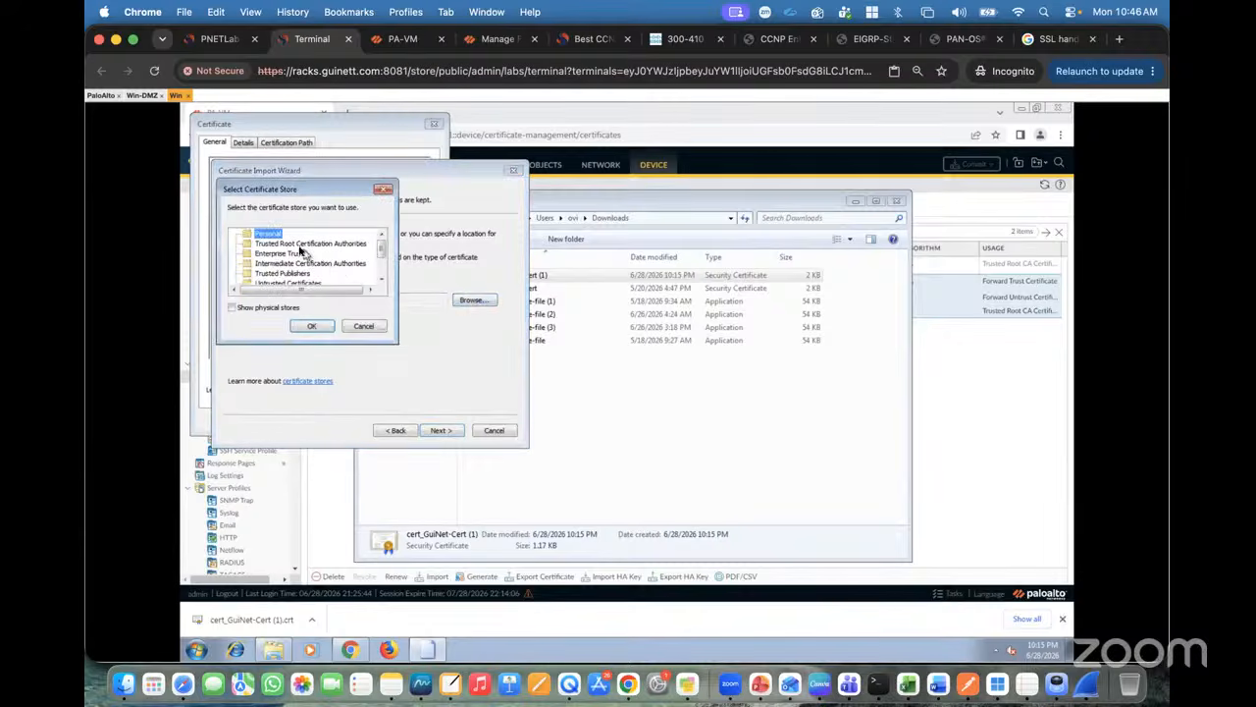
left_click(304, 245)
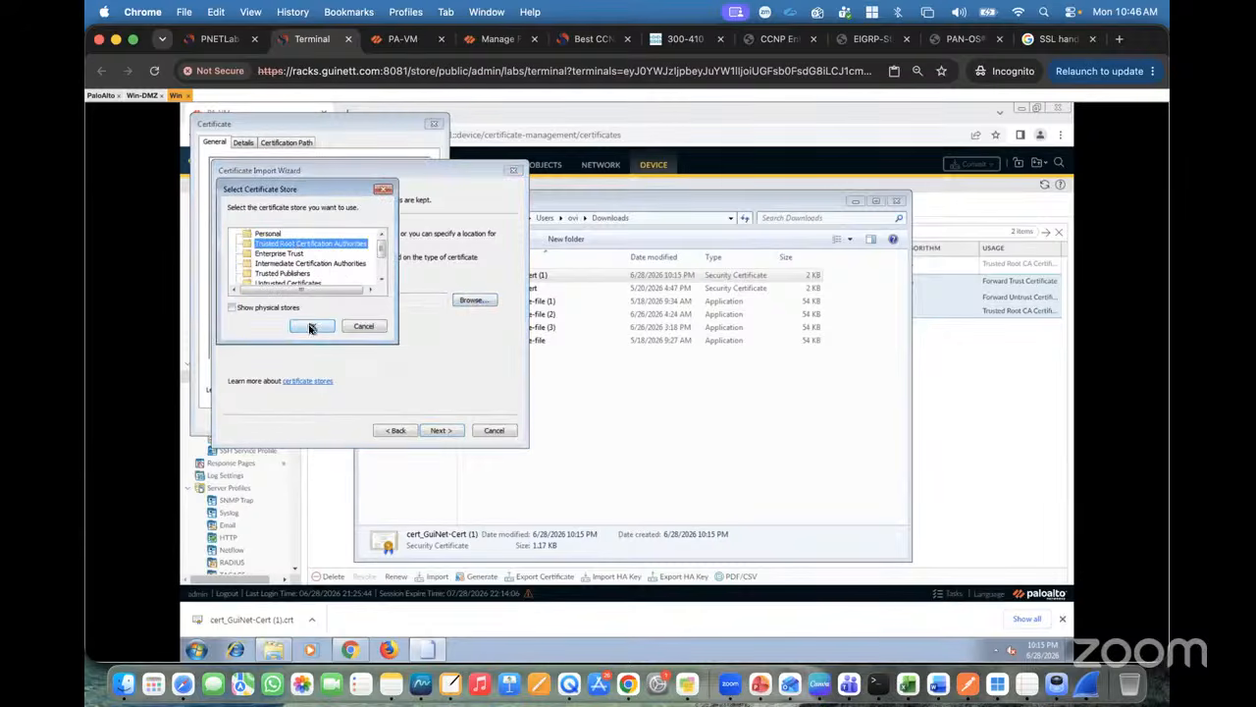
left_click(311, 326)
left_click(439, 431)
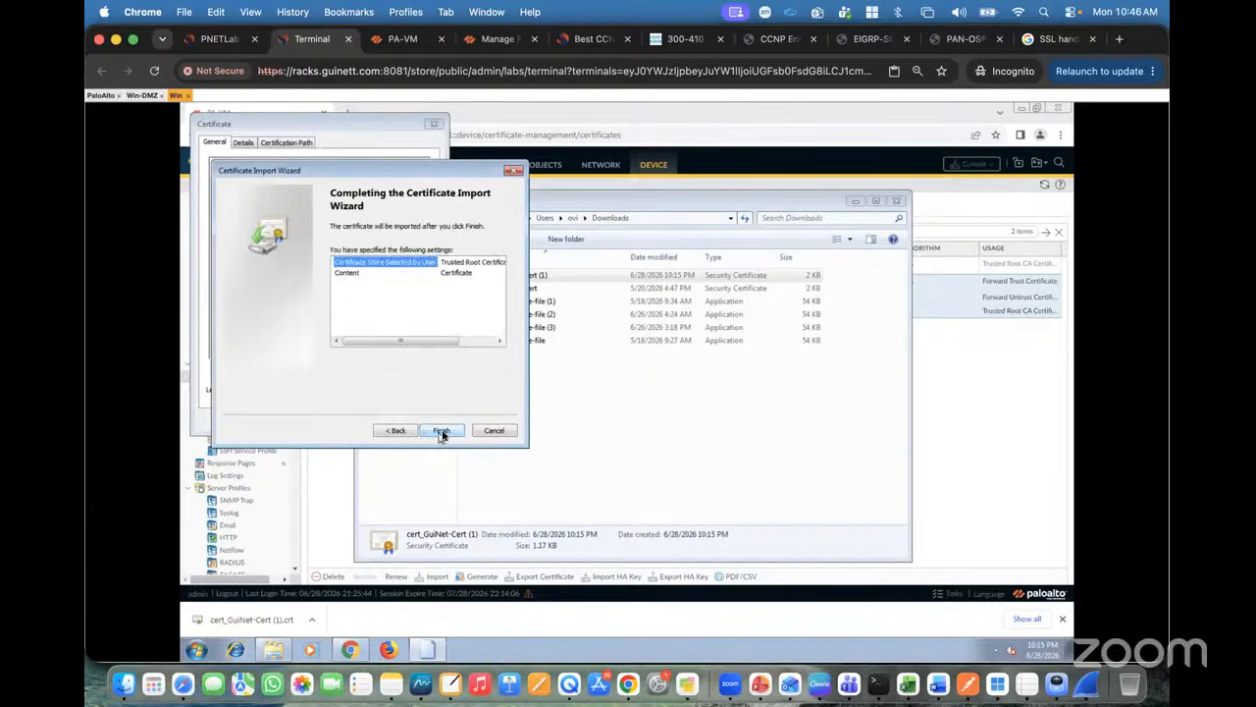
left_click(440, 431)
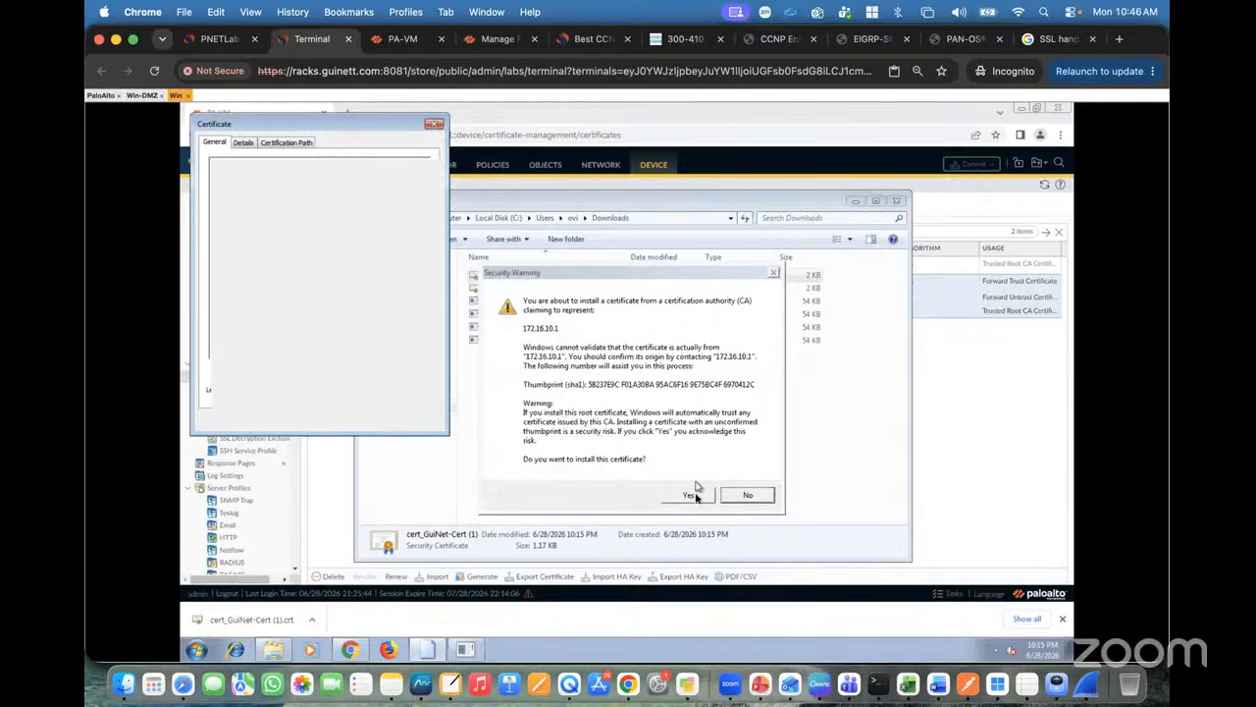
left_click(693, 494)
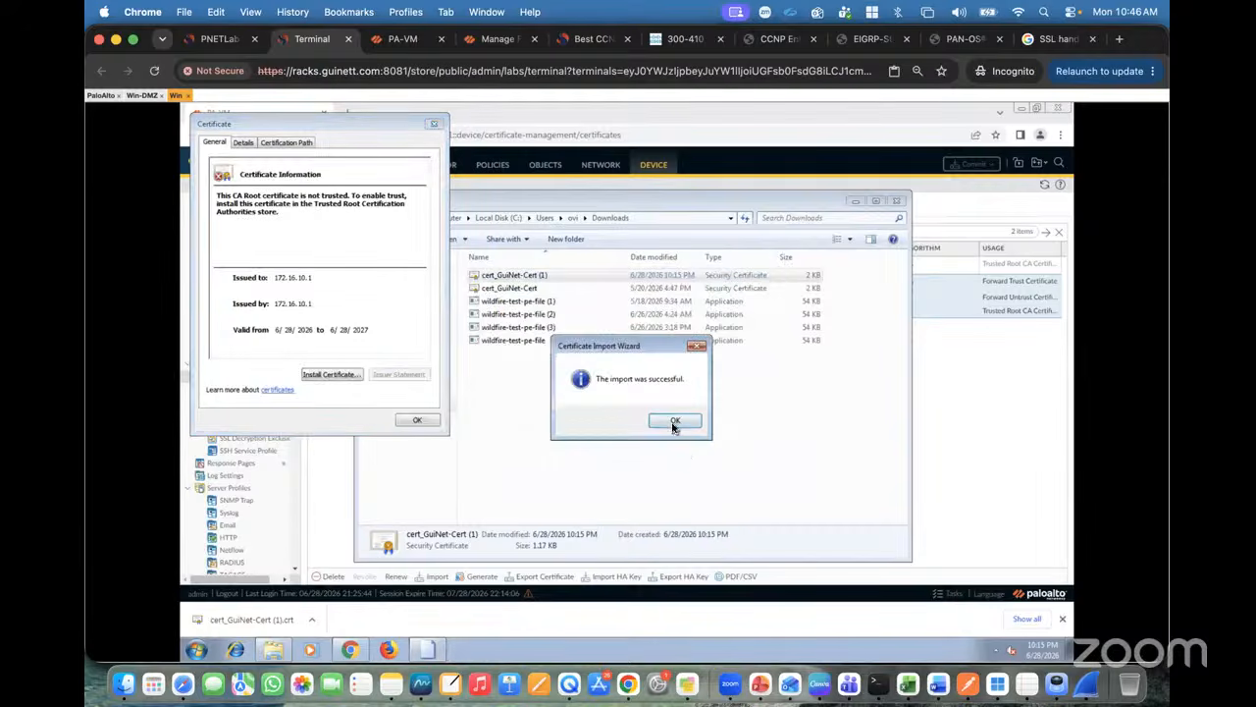
left_click(674, 422)
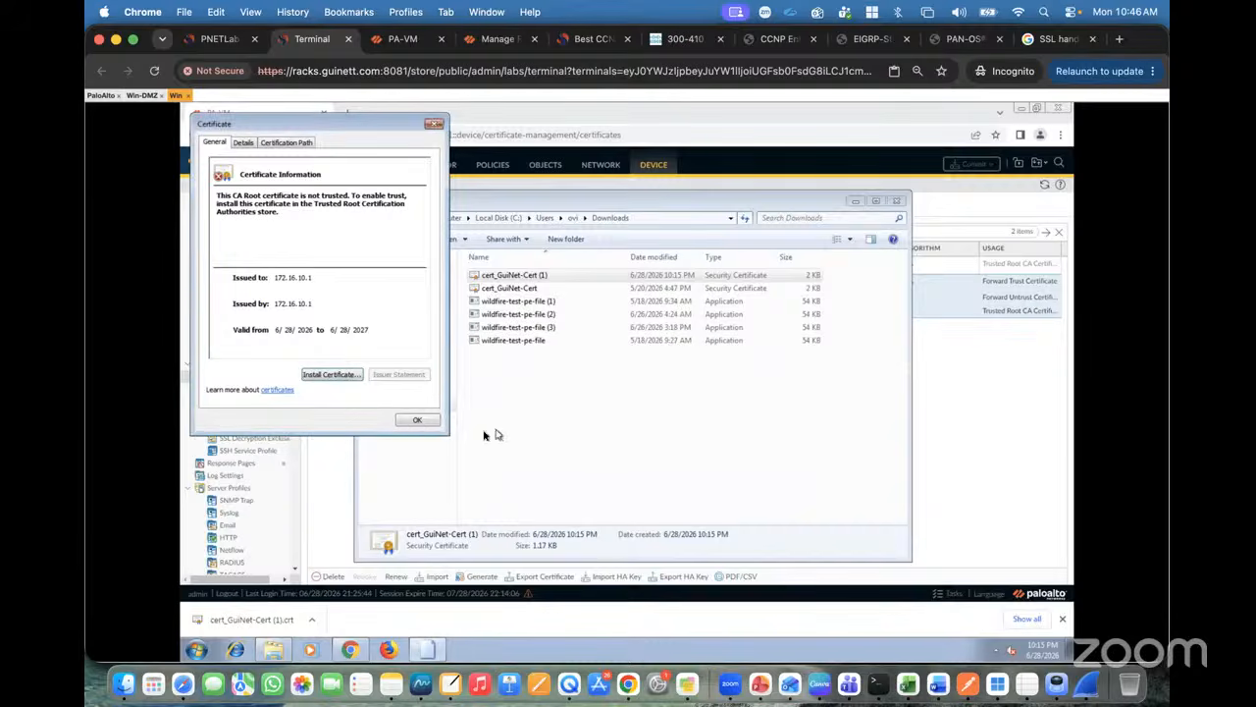
Step: Close the certificate window and the Downloads folder
left_click(417, 419)
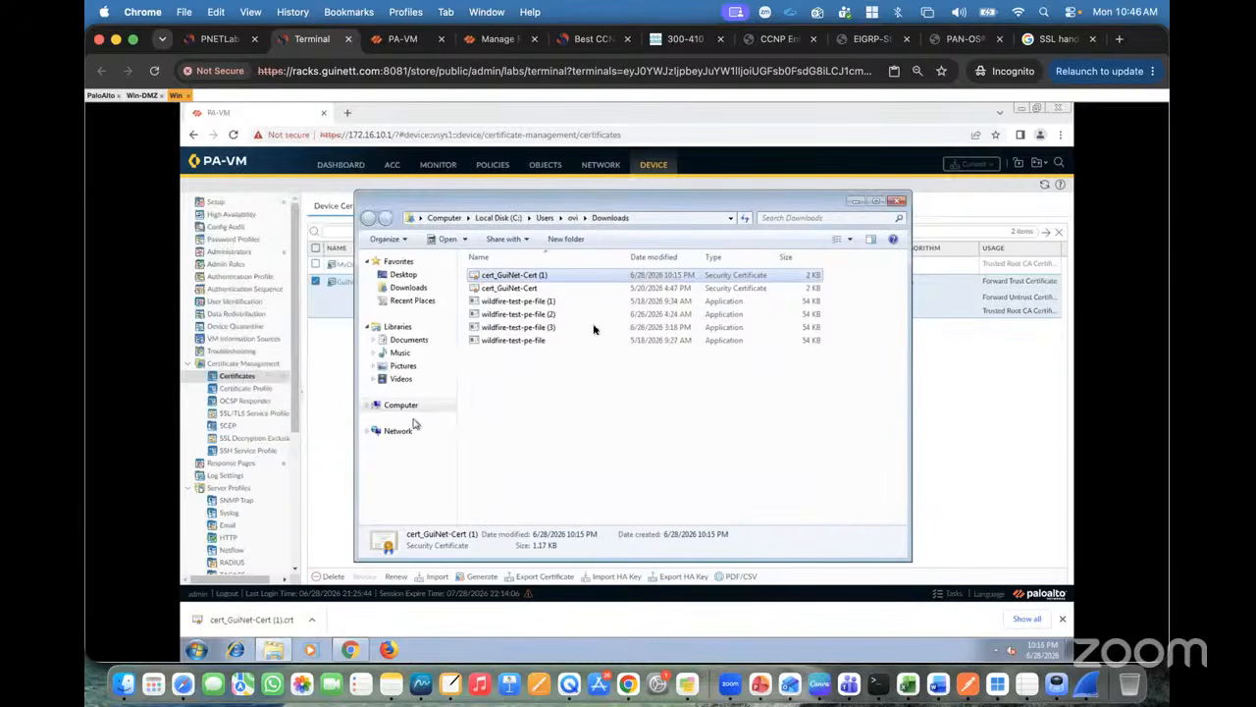
left_click(897, 200)
left_click(207, 650)
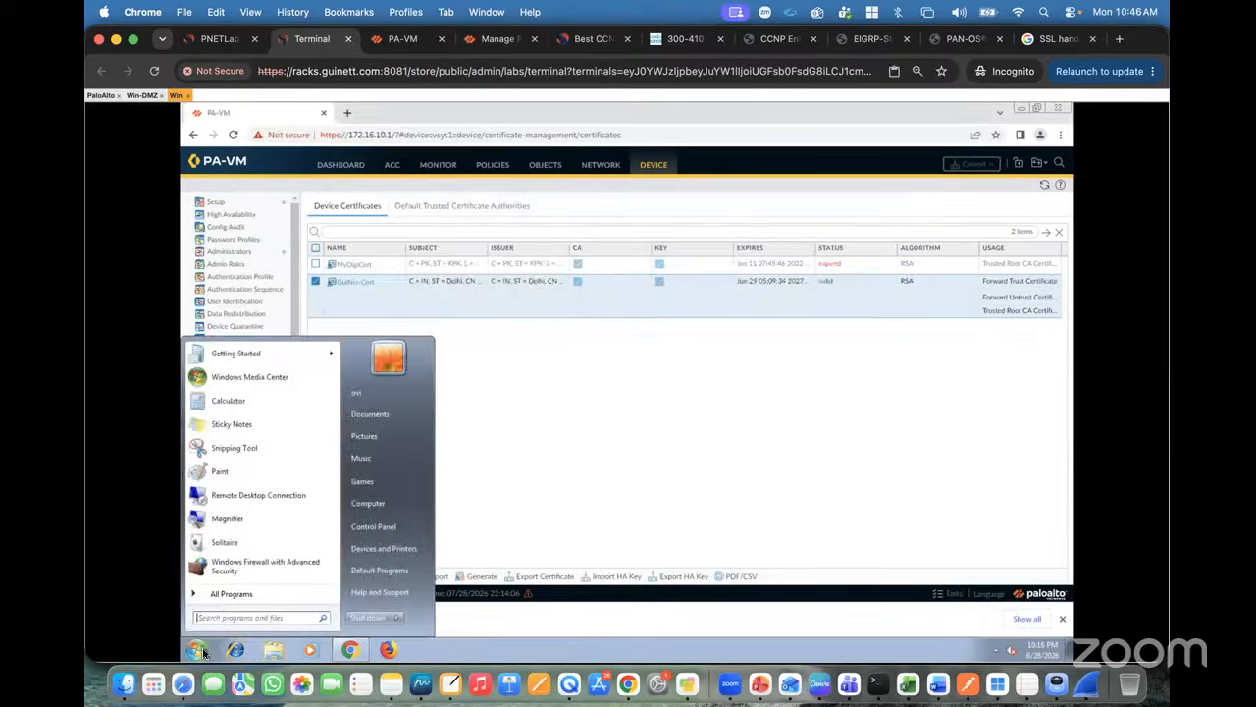
Step: Launch certmgr.msc and list the Trusted Root Certification Authorities certificates
type("cer")
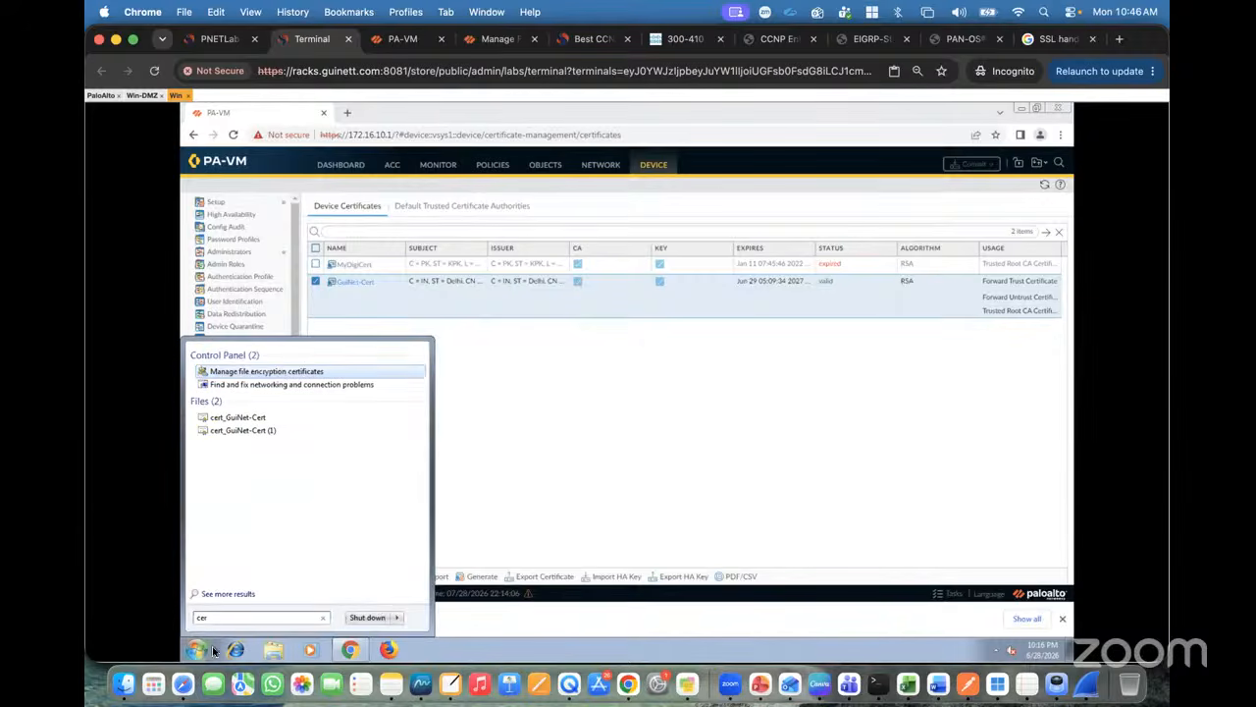
type("tmgr")
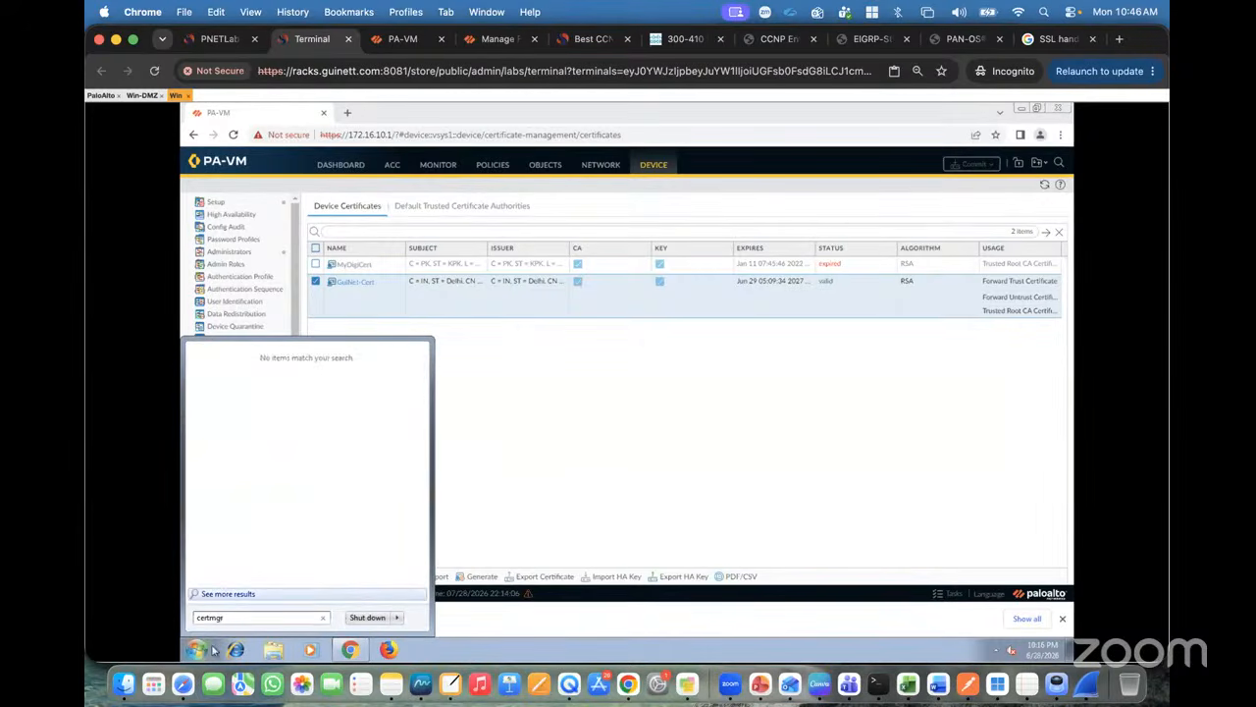
type(".msc")
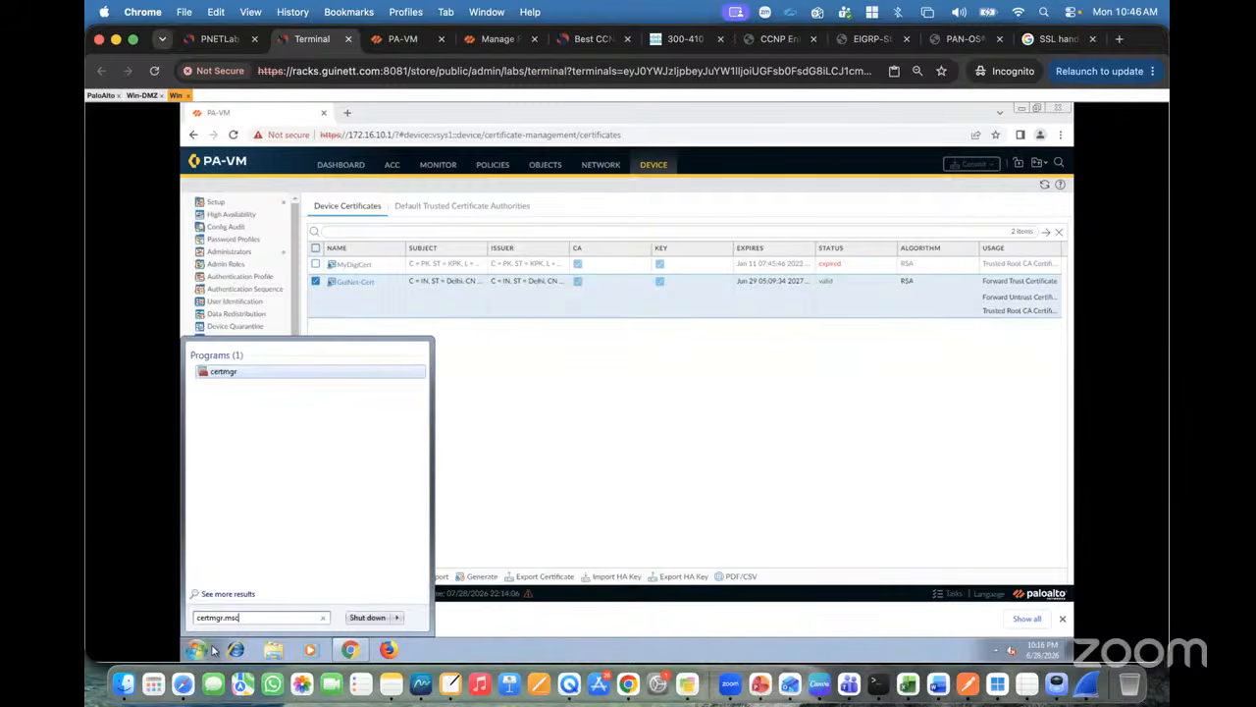
key("Return")
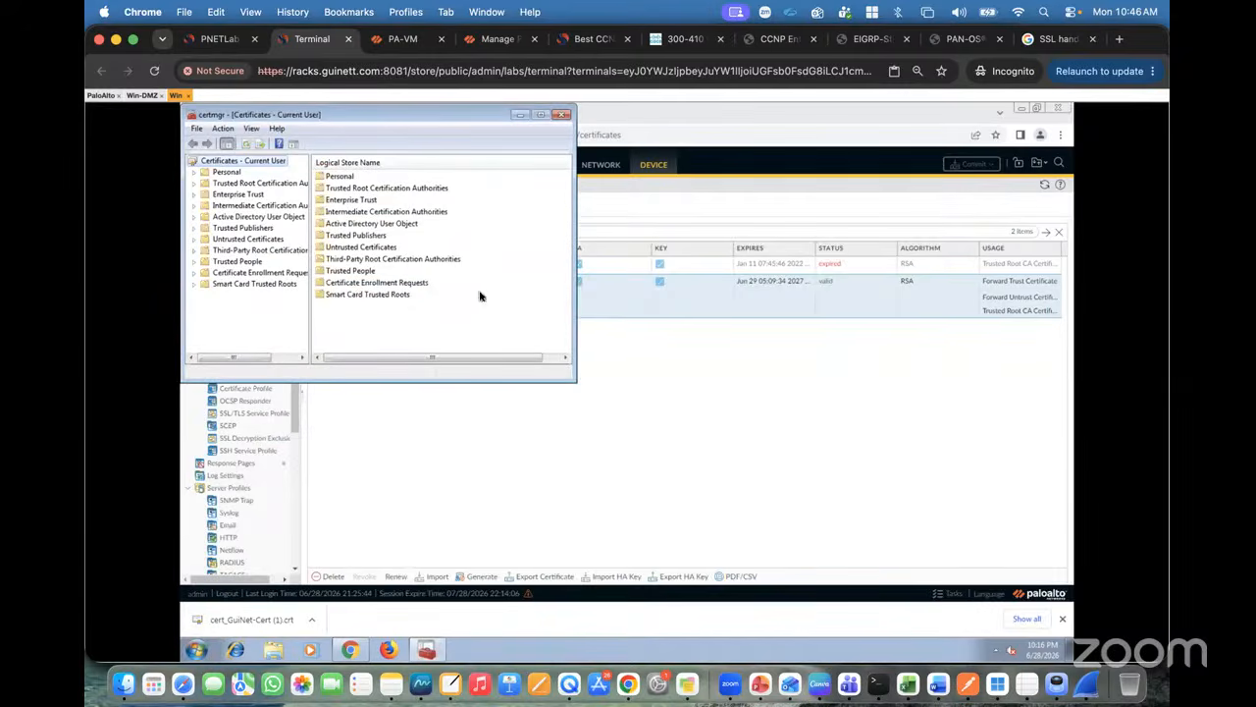
left_click(284, 187)
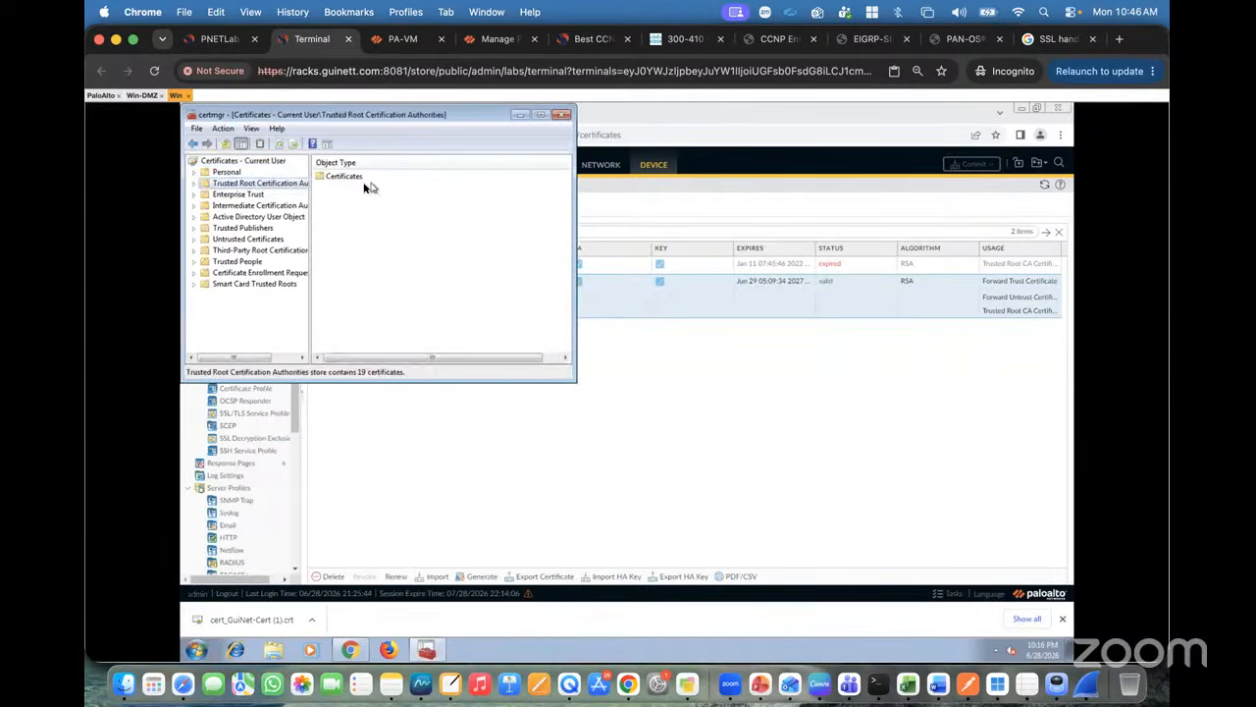
double_click(356, 181)
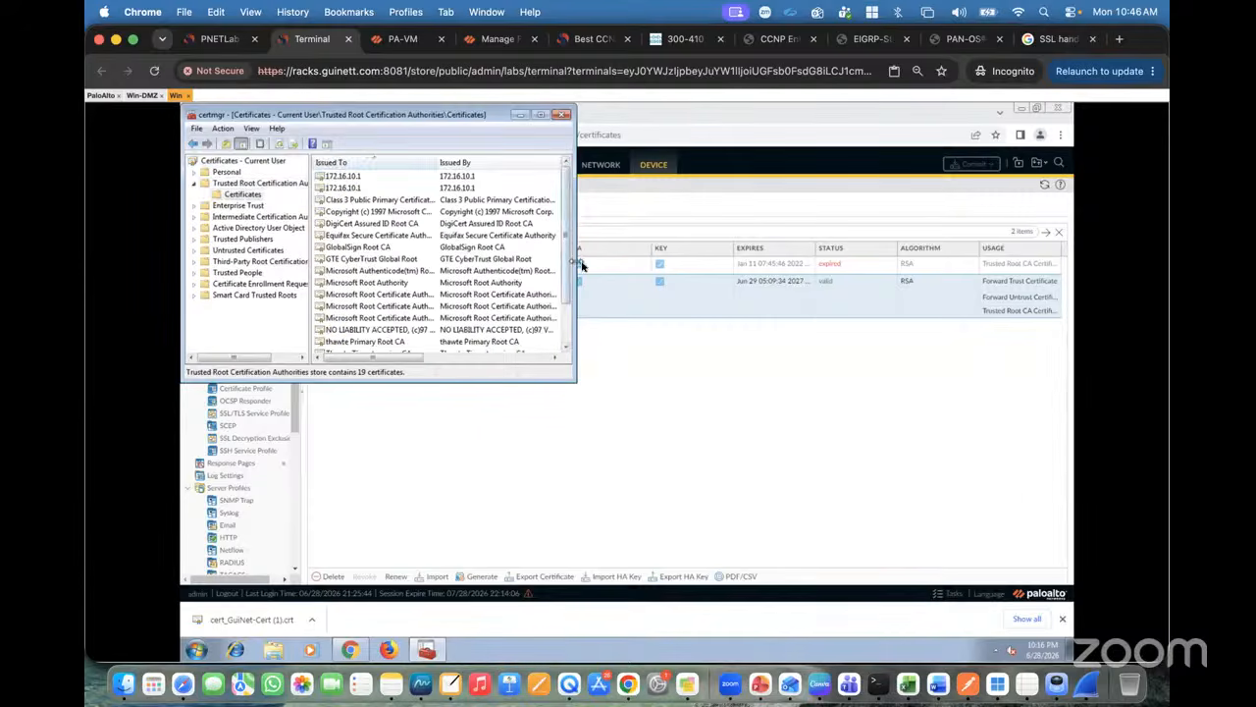
left_click_drag(577, 263, 895, 269)
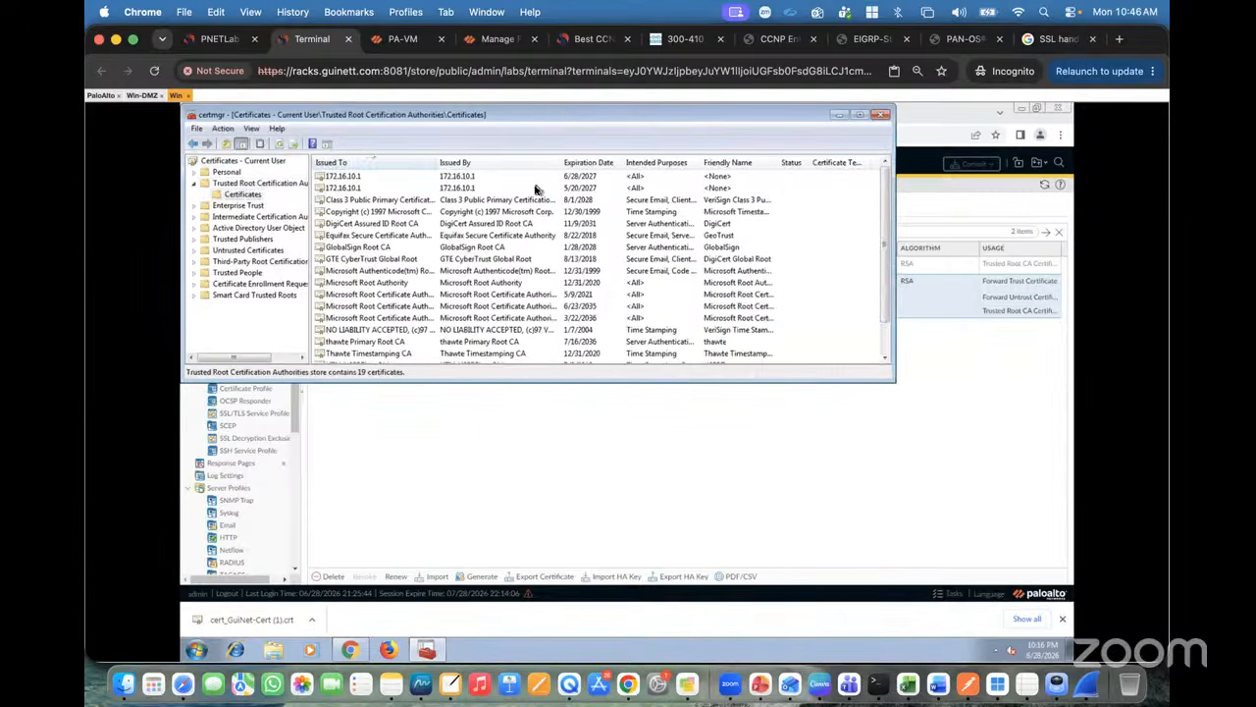
Step: Delete the older 172.16.10.1 certificate expiring 5/20/2027, confirming both prompts
left_click(586, 188)
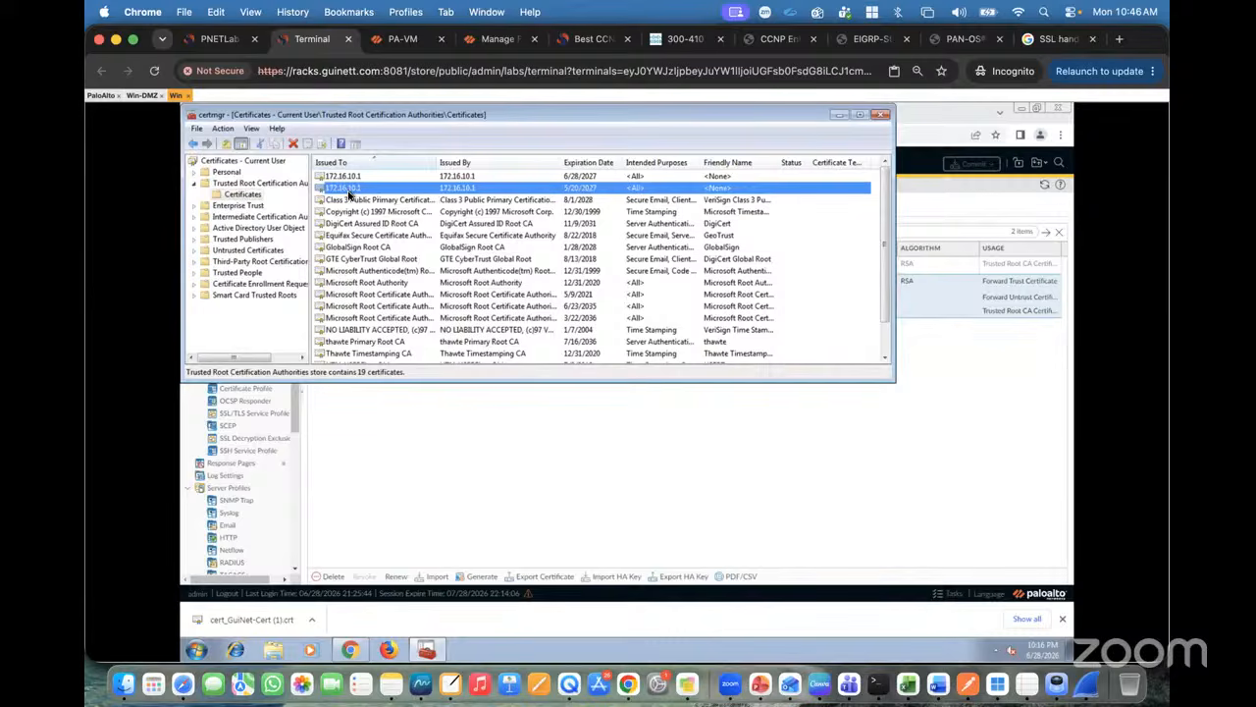
left_click(293, 144)
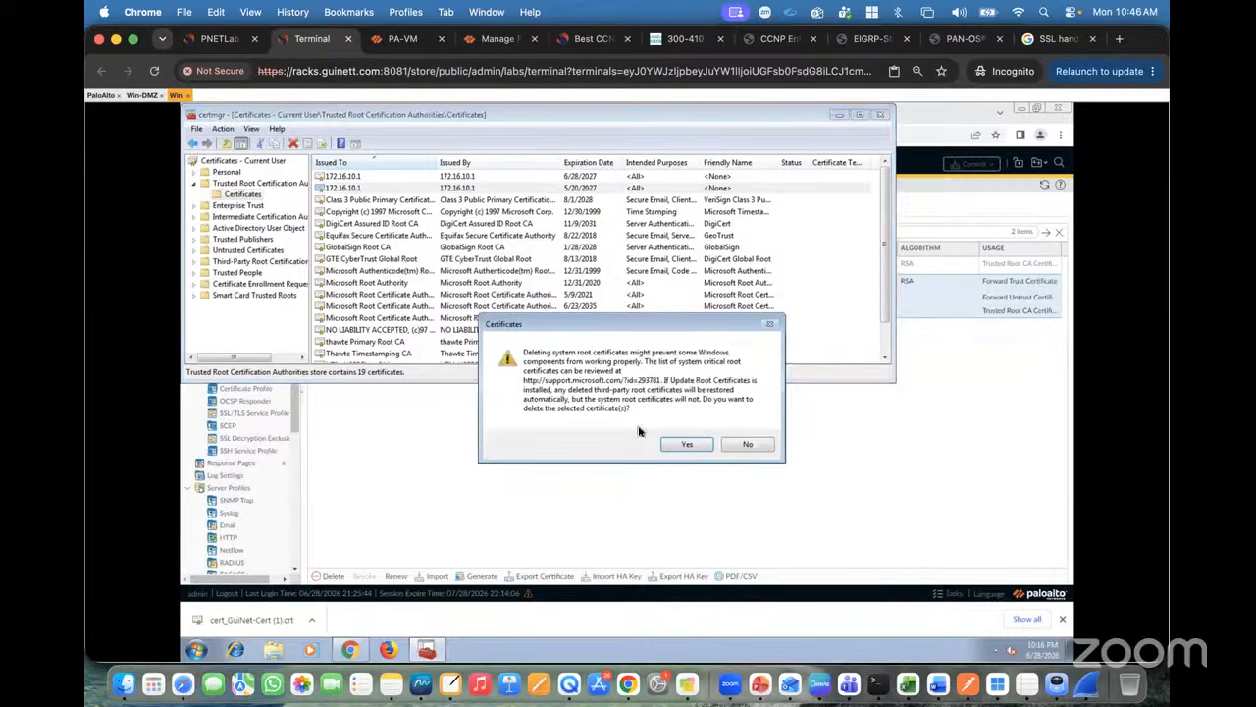
left_click(677, 446)
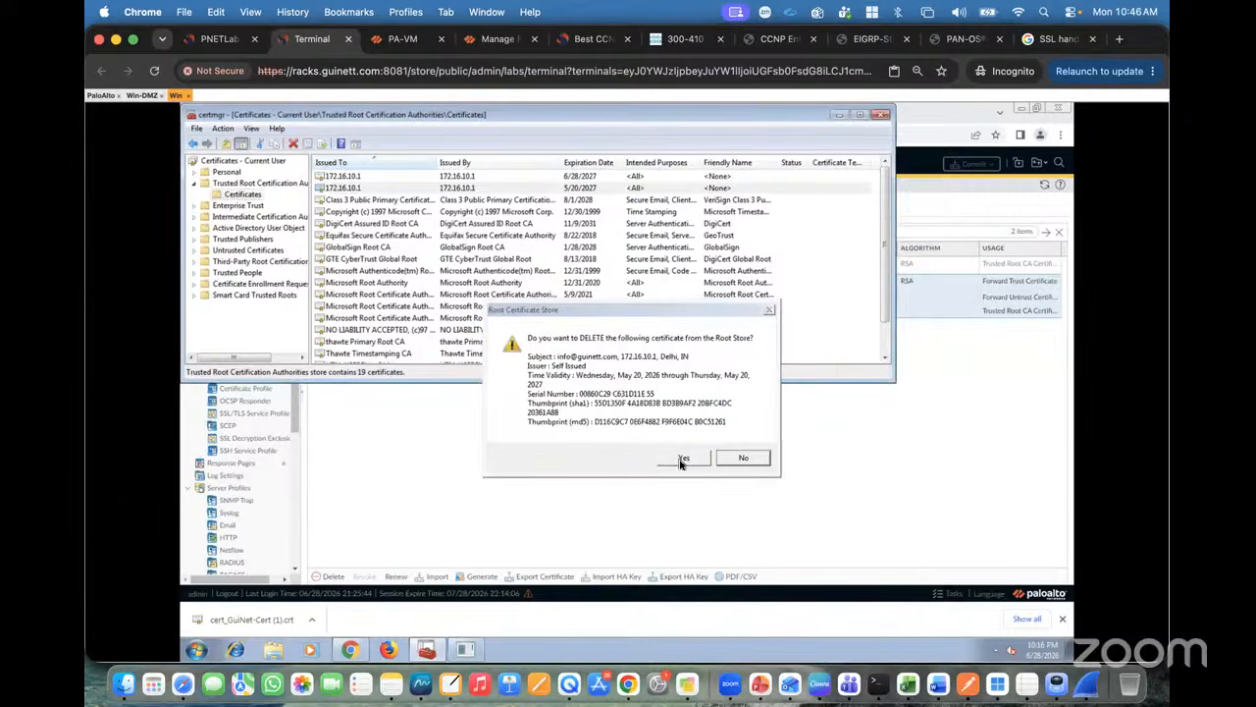
left_click(684, 458)
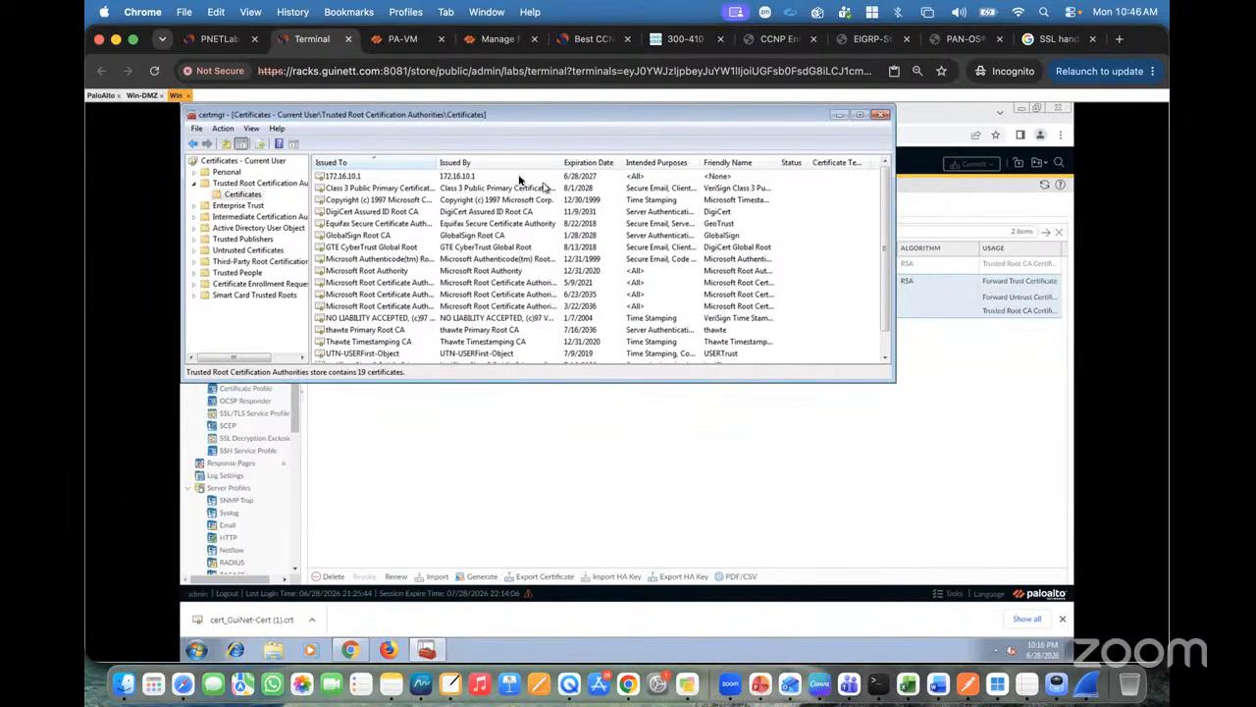
Step: Inspect the remaining 172.16.10.1 certificate's validity and issuer, then close certmgr
double_click(580, 177)
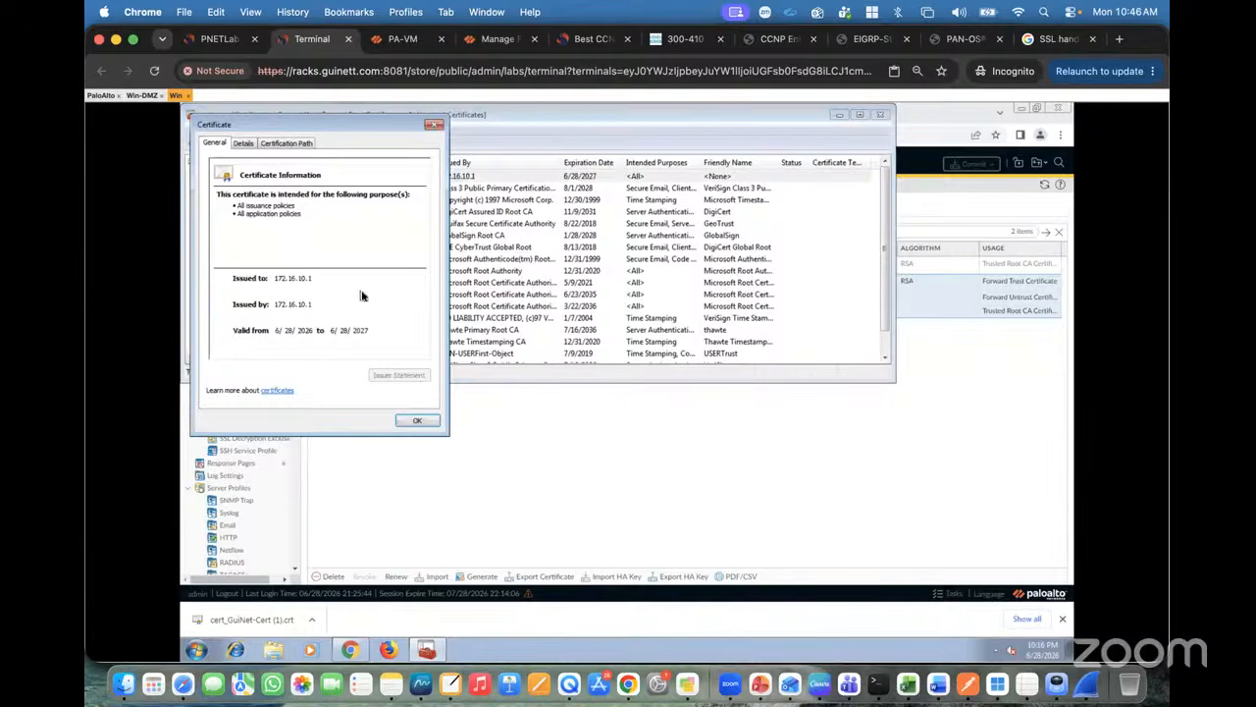
left_click(243, 144)
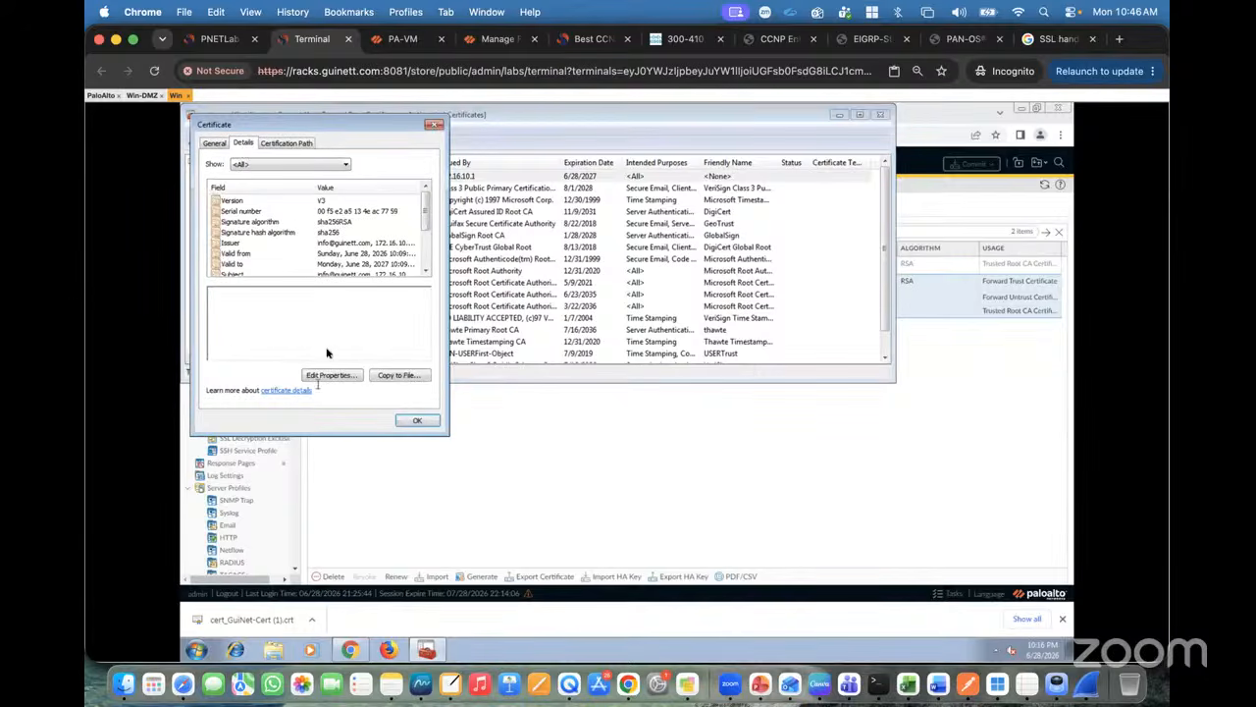
left_click(330, 253)
left_click(331, 243)
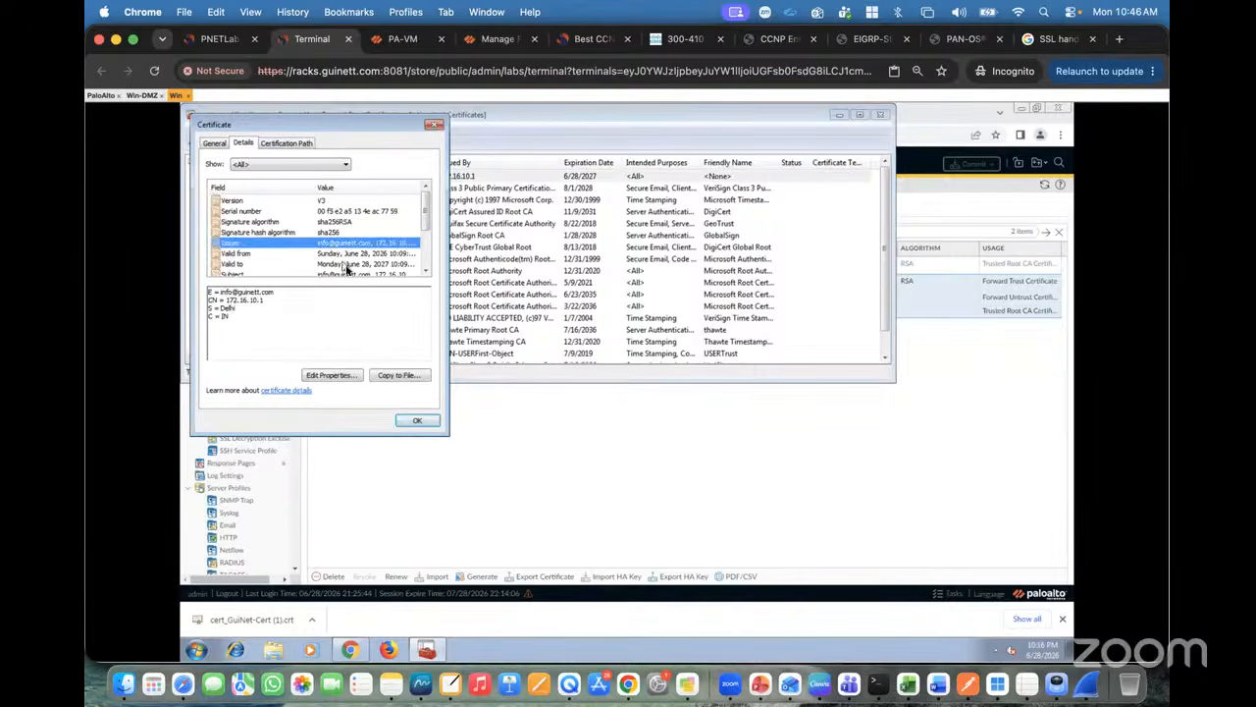
left_click(417, 422)
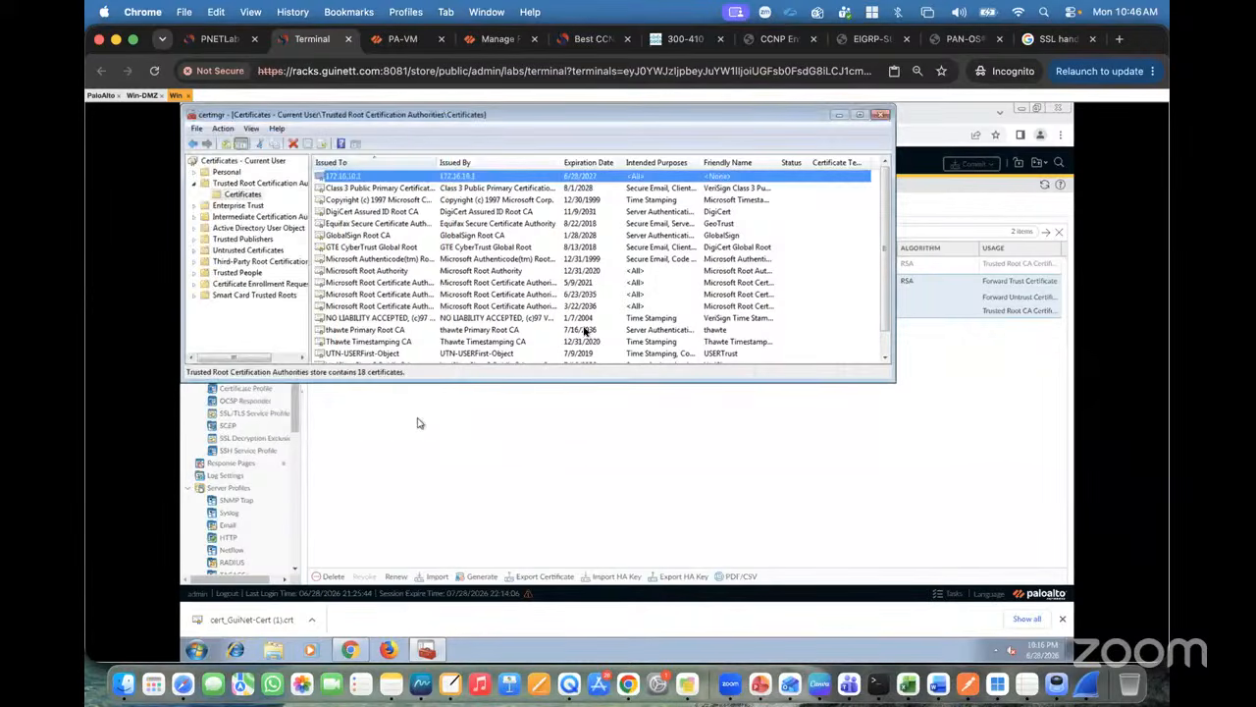
left_click(838, 116)
left_click(394, 42)
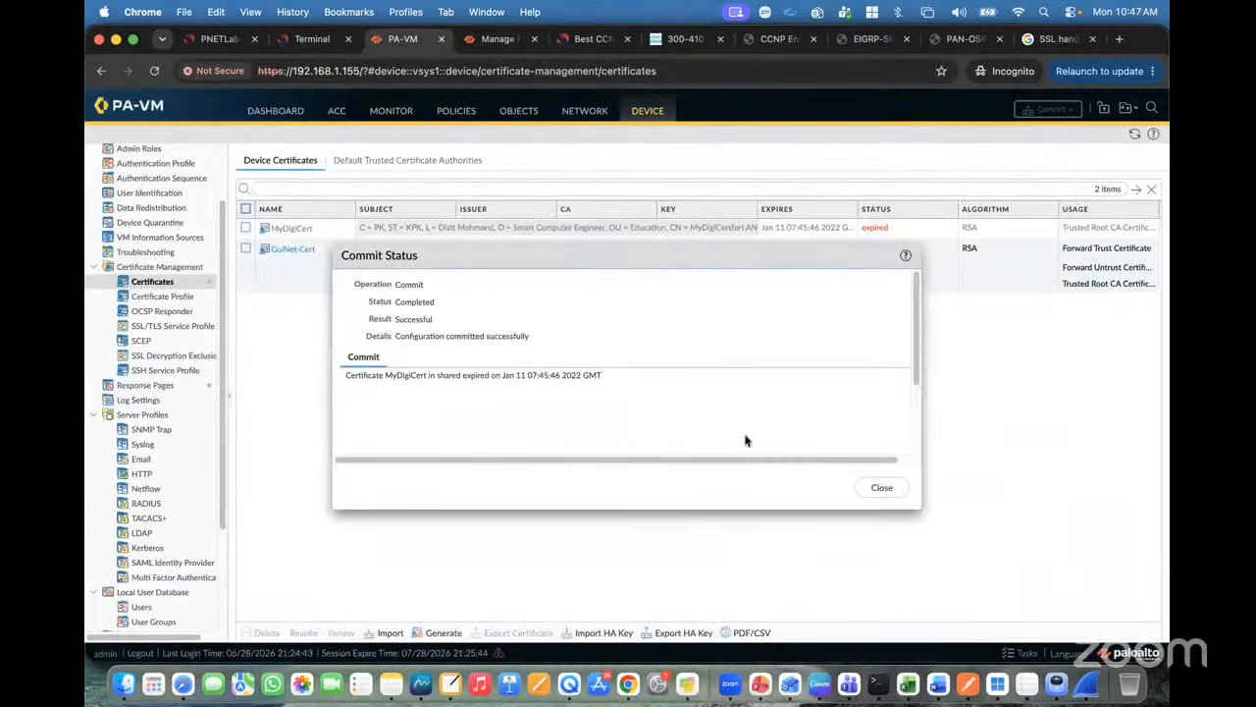
Step: Dismiss the commit report, open Policies > Decryption, close the 'Appid invalid result' error, and add a rule
left_click(881, 486)
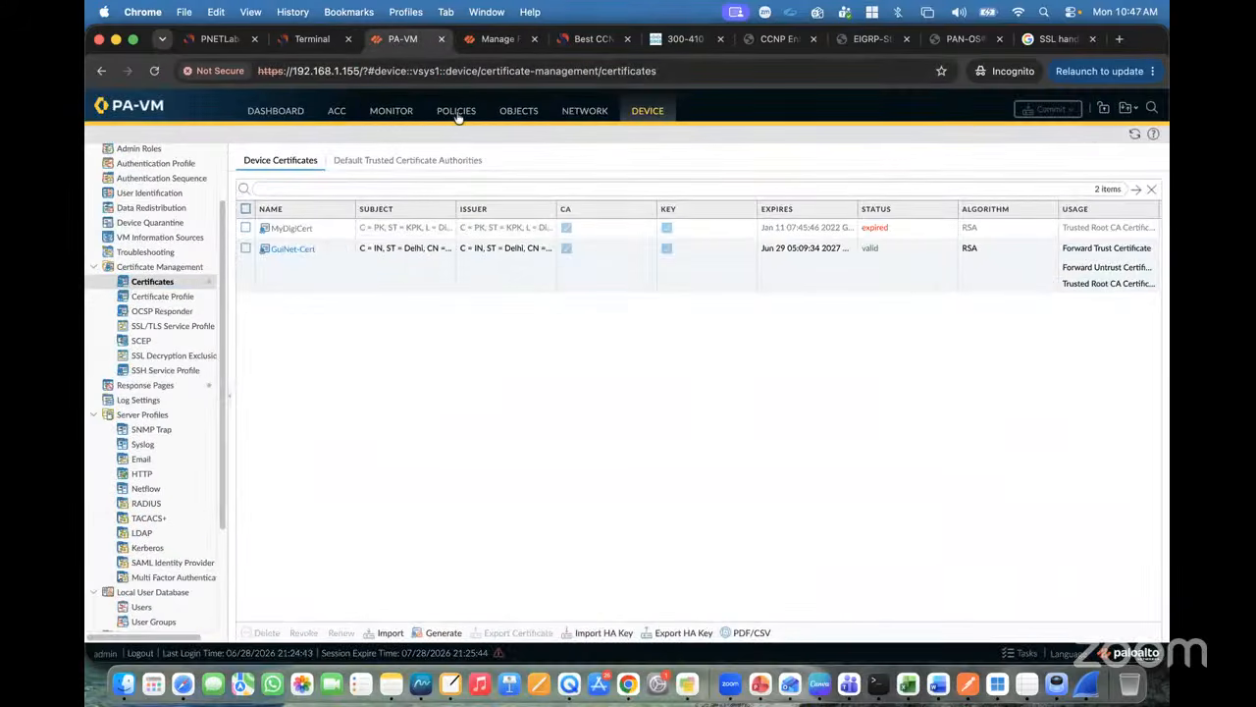
left_click(457, 114)
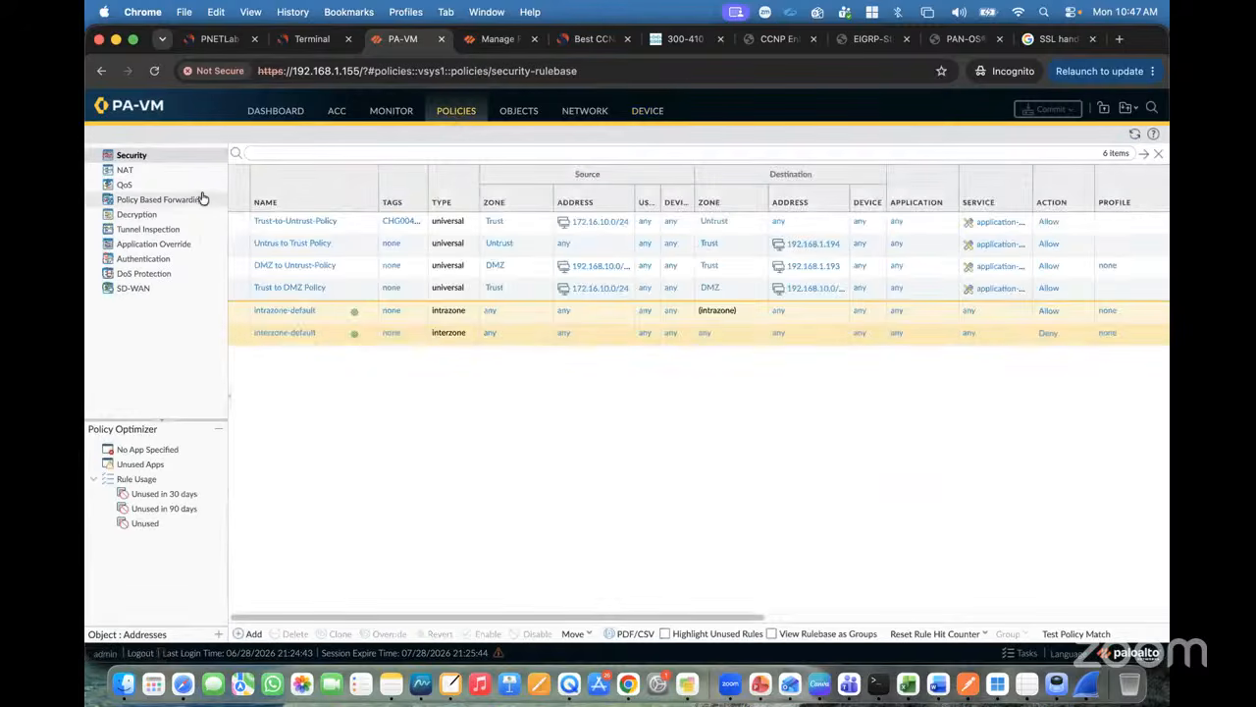
left_click(142, 216)
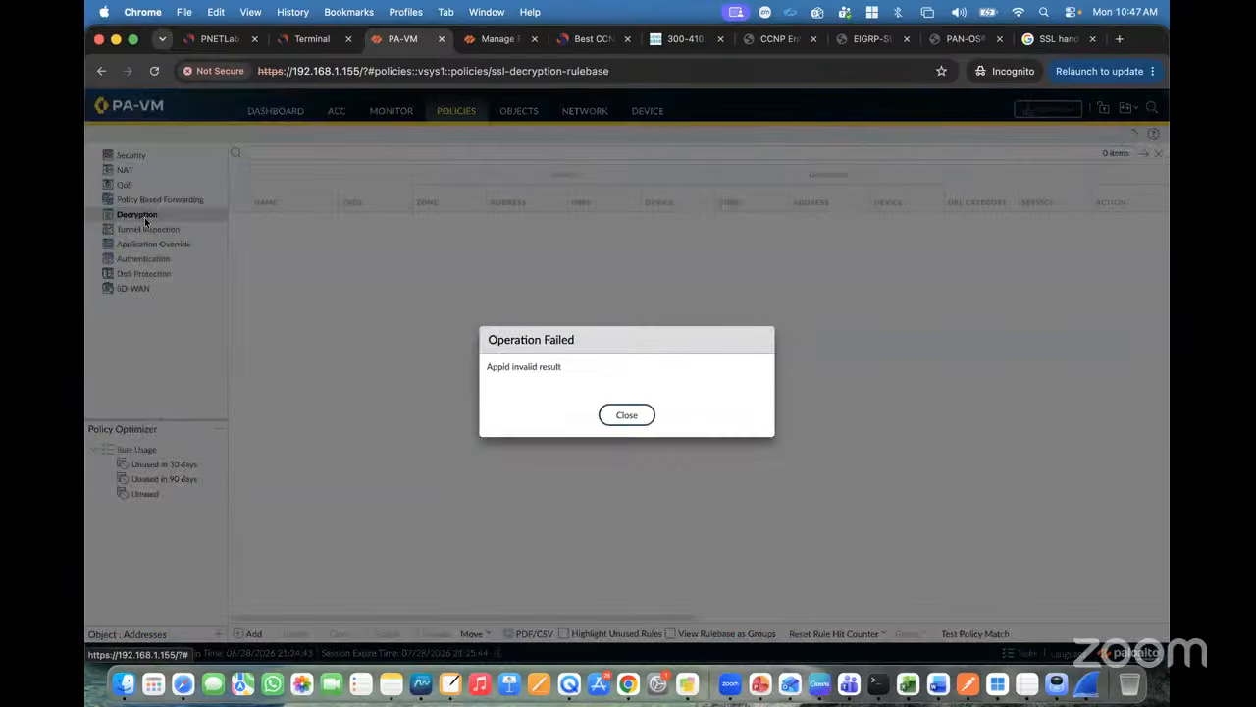
left_click(626, 415)
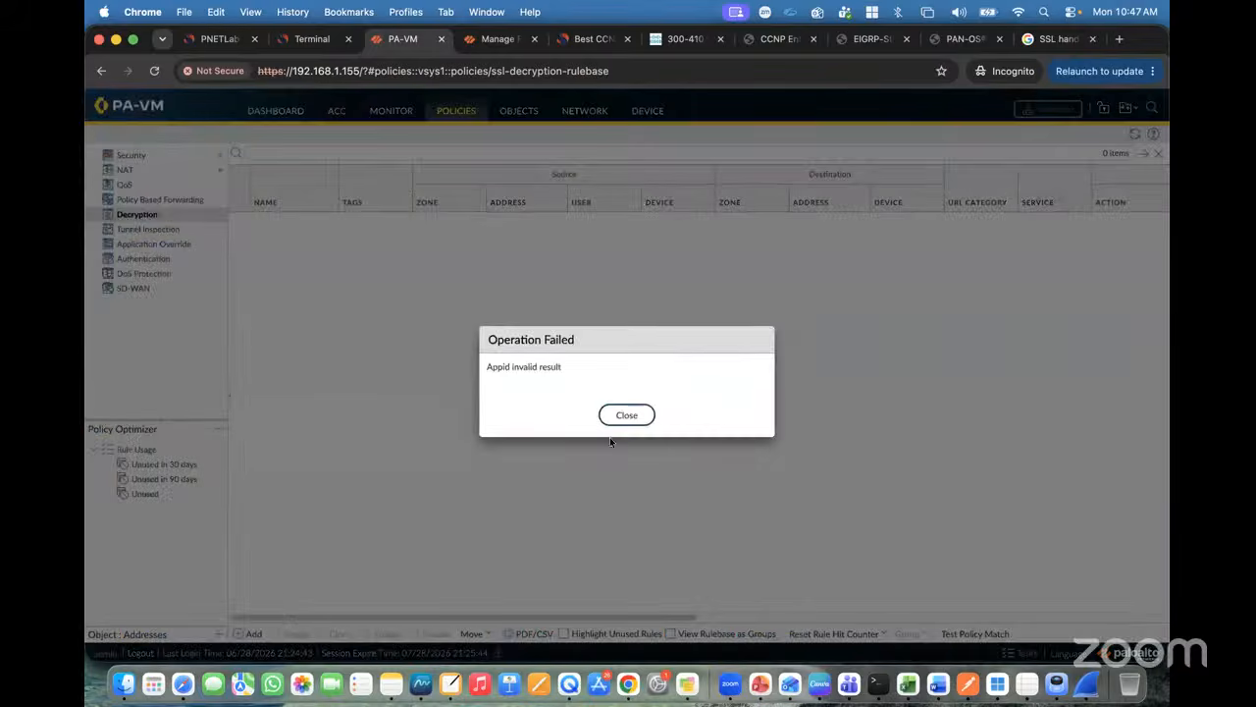
left_click(626, 415)
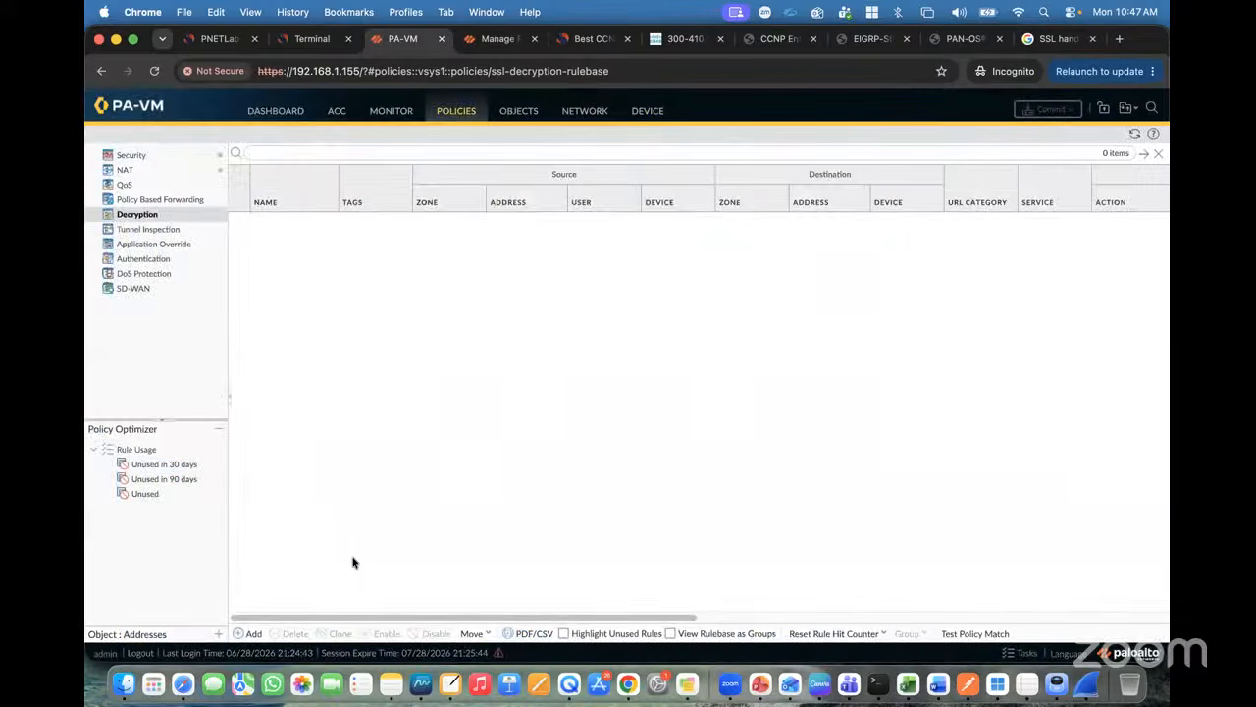
left_click(253, 633)
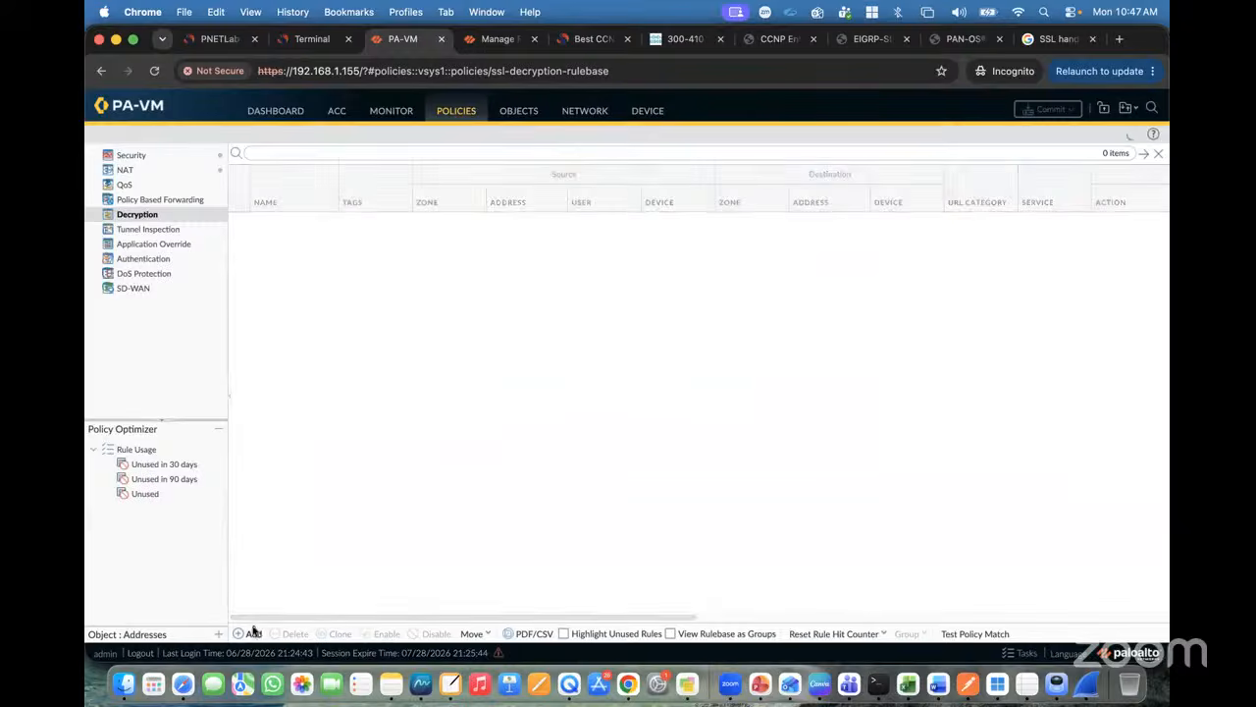
Step: Name the rule SSL-Decryption-Policy with source zone Trust and source address 172.16.10.0/24
type("SSL-Decryption")
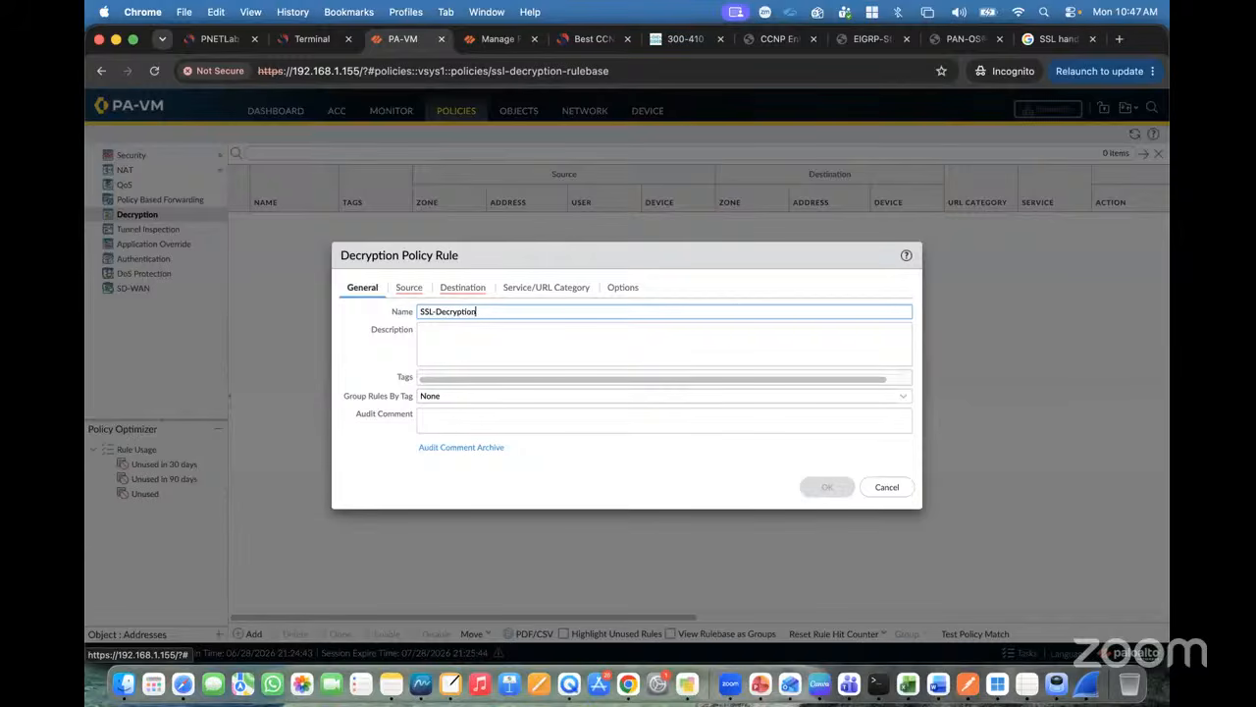
type("icy")
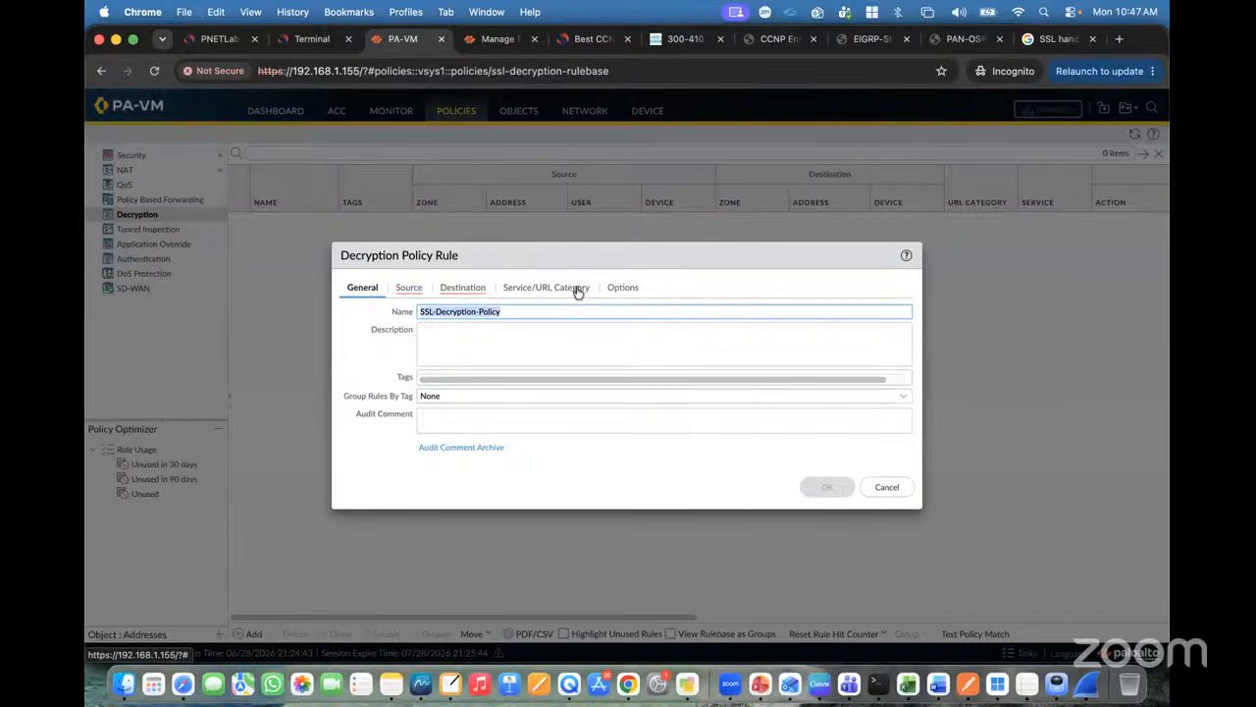
left_click(408, 288)
left_click(355, 471)
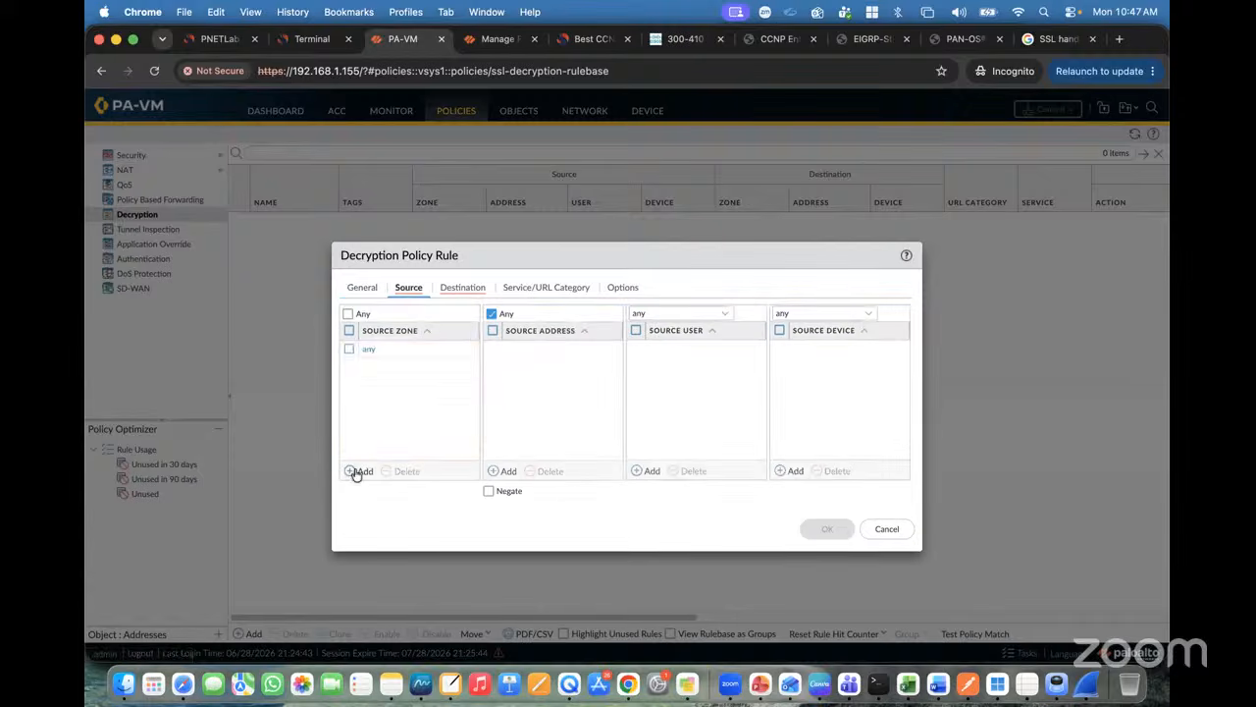
left_click(382, 385)
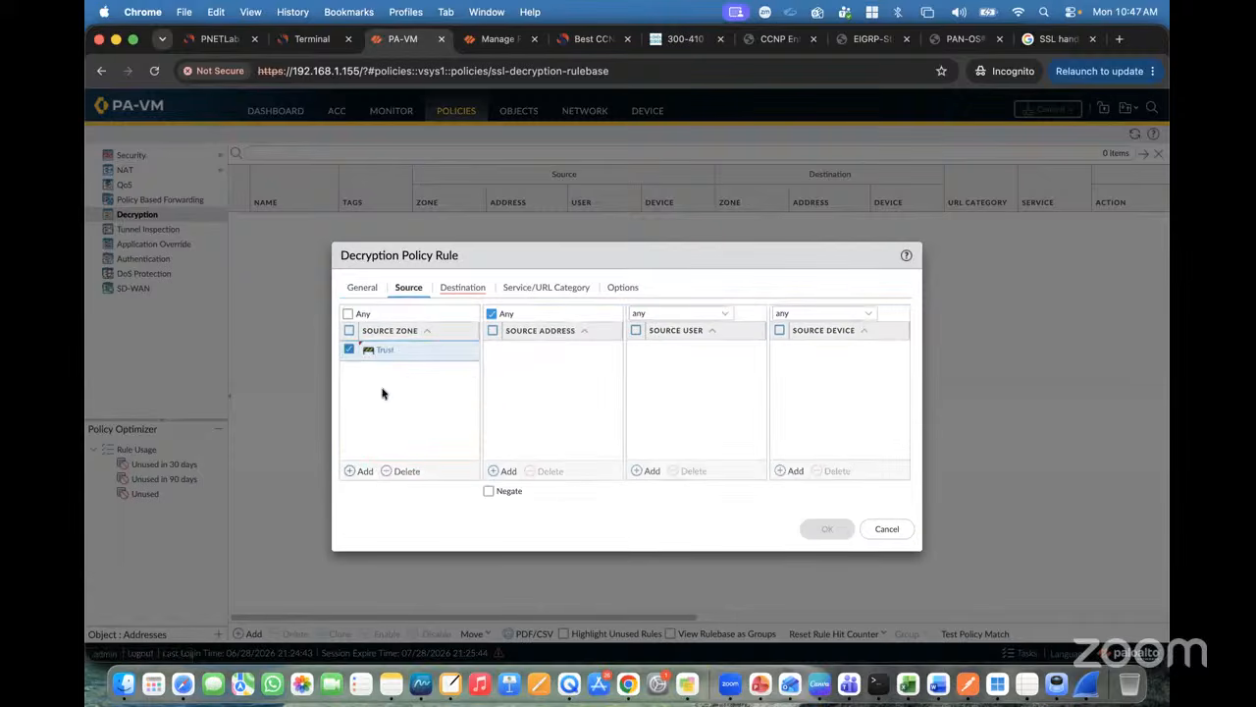
left_click(501, 471)
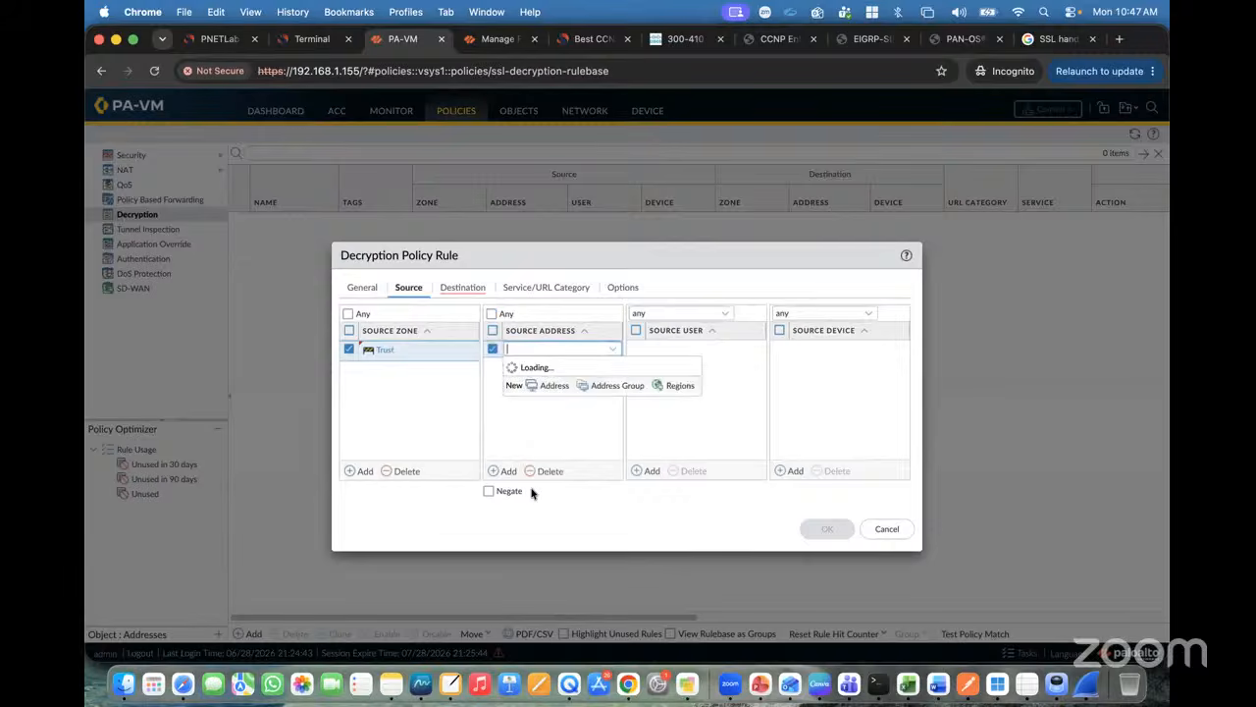
type("172.16.10.0/24")
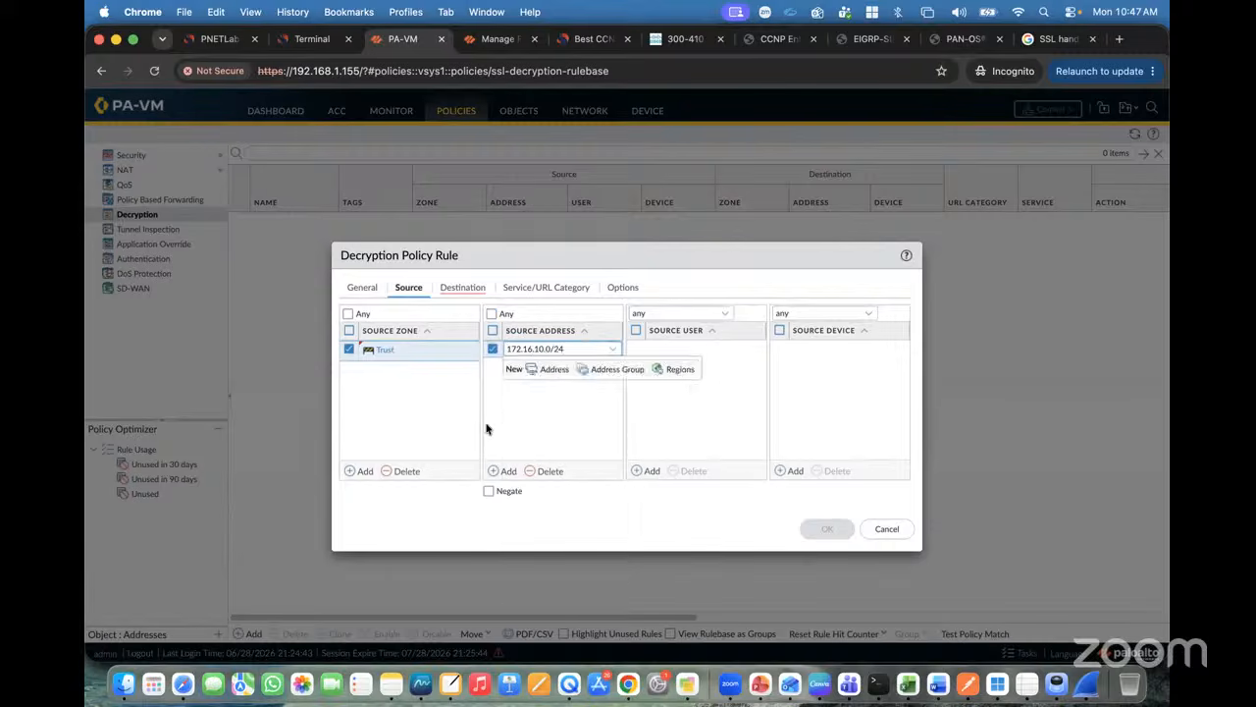
left_click(492, 424)
Step: Set the destination zone to Untrust and review the rule's settings
left_click(457, 288)
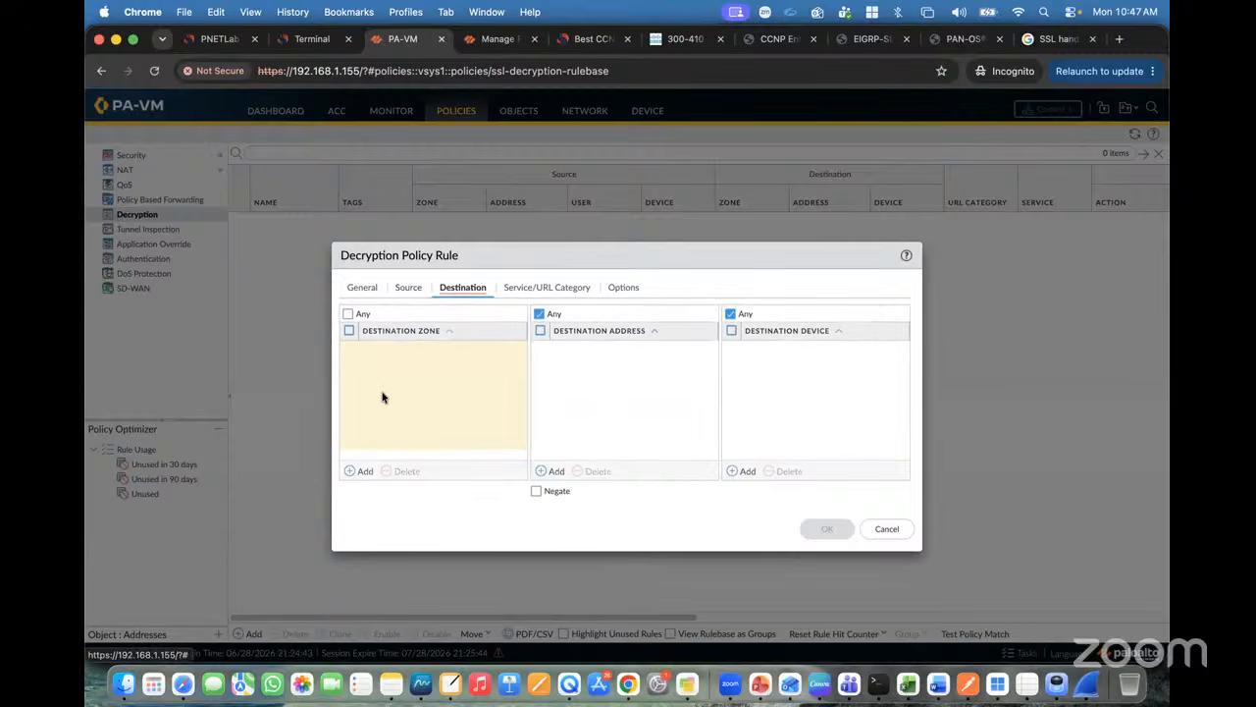
left_click(361, 471)
left_click(382, 400)
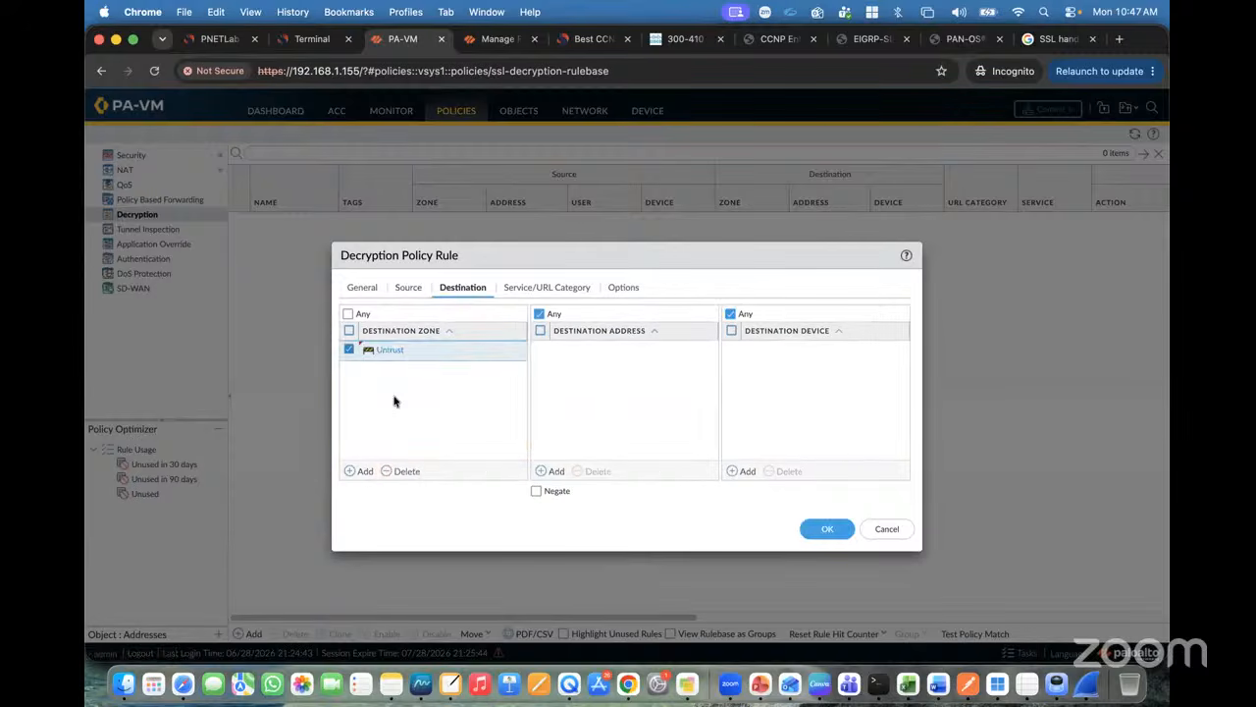
left_click(408, 287)
left_click(361, 288)
left_click(409, 288)
left_click(451, 288)
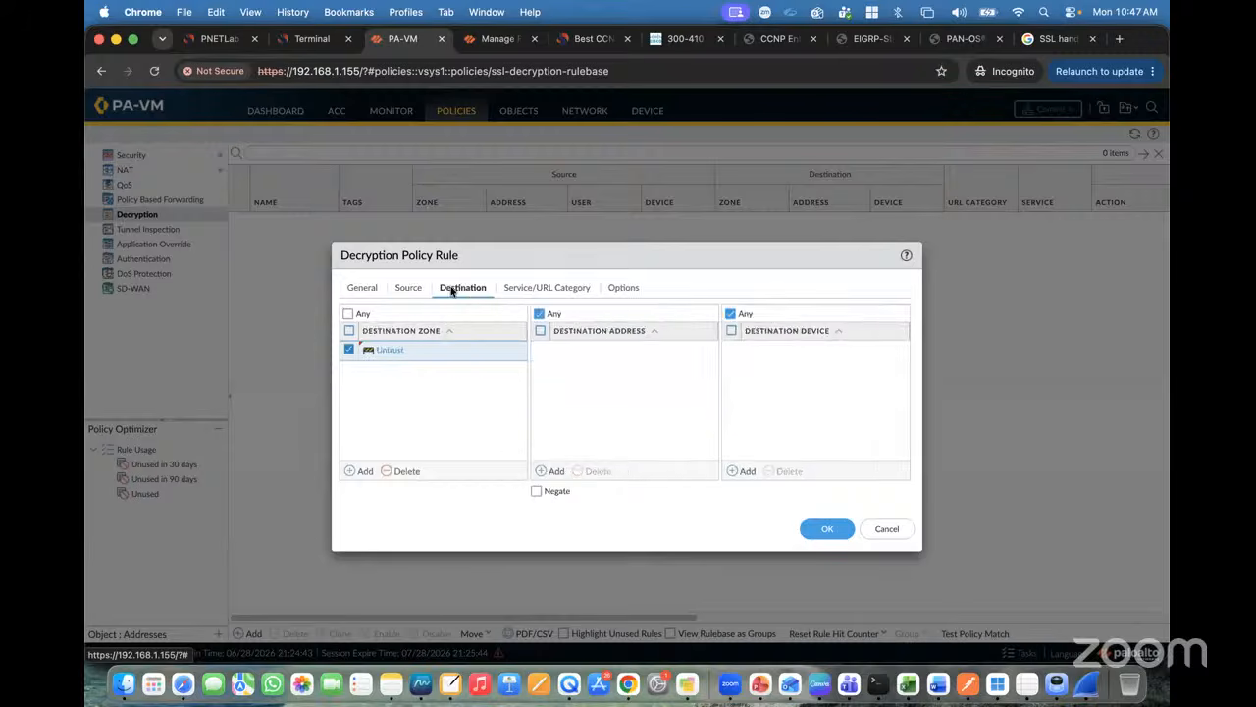
left_click(546, 288)
left_click(623, 287)
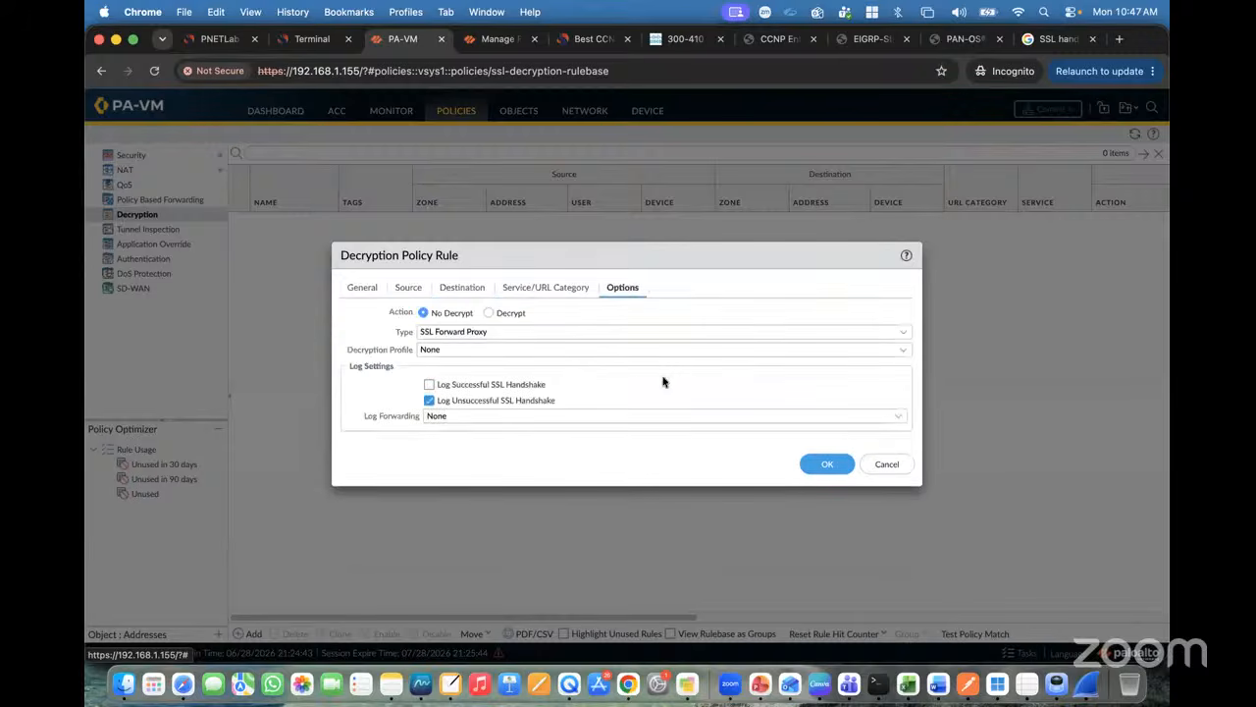
Step: Set the rule action to Decrypt with type SSL Forward Proxy
left_click(489, 313)
left_click(904, 334)
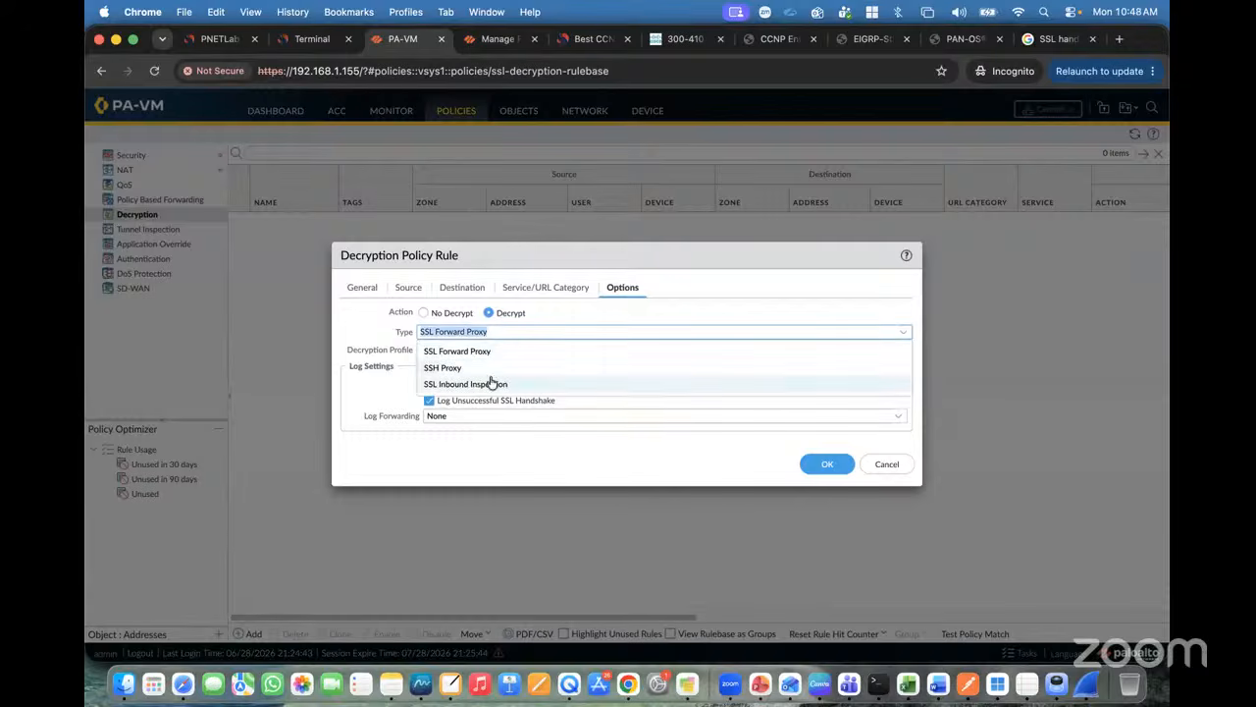
left_click(437, 350)
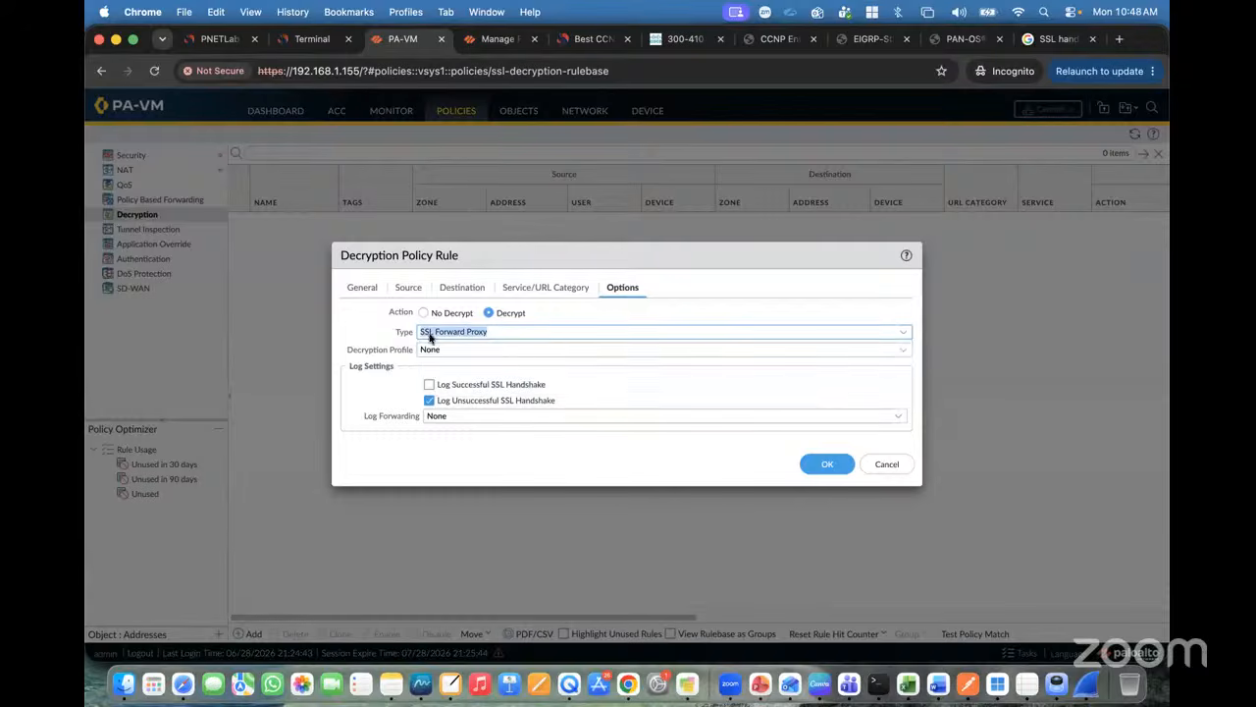
left_click(907, 355)
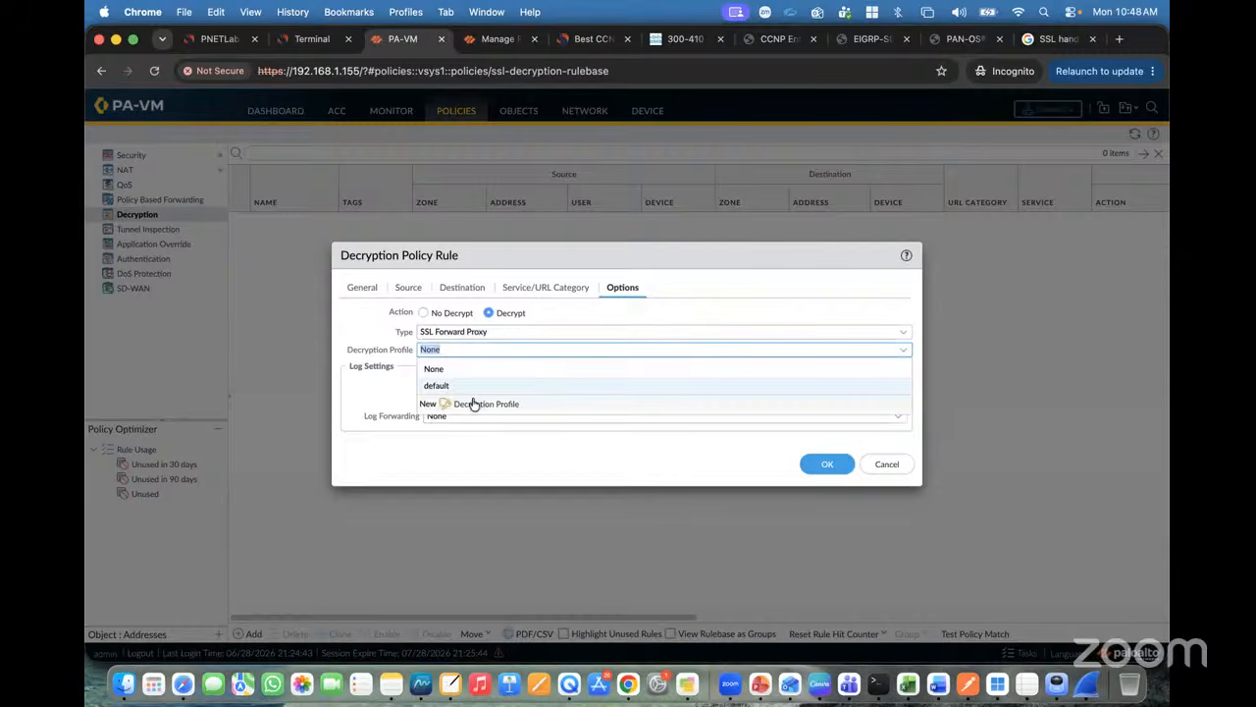
left_click(473, 403)
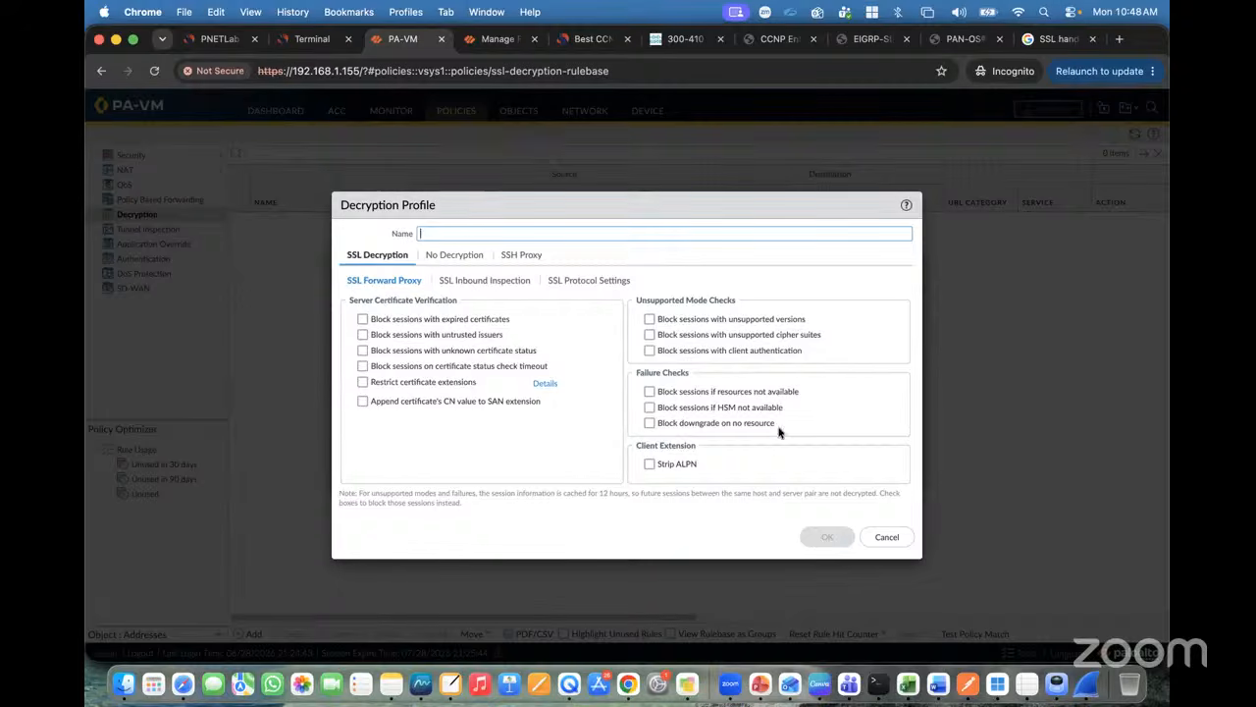
left_click(886, 535)
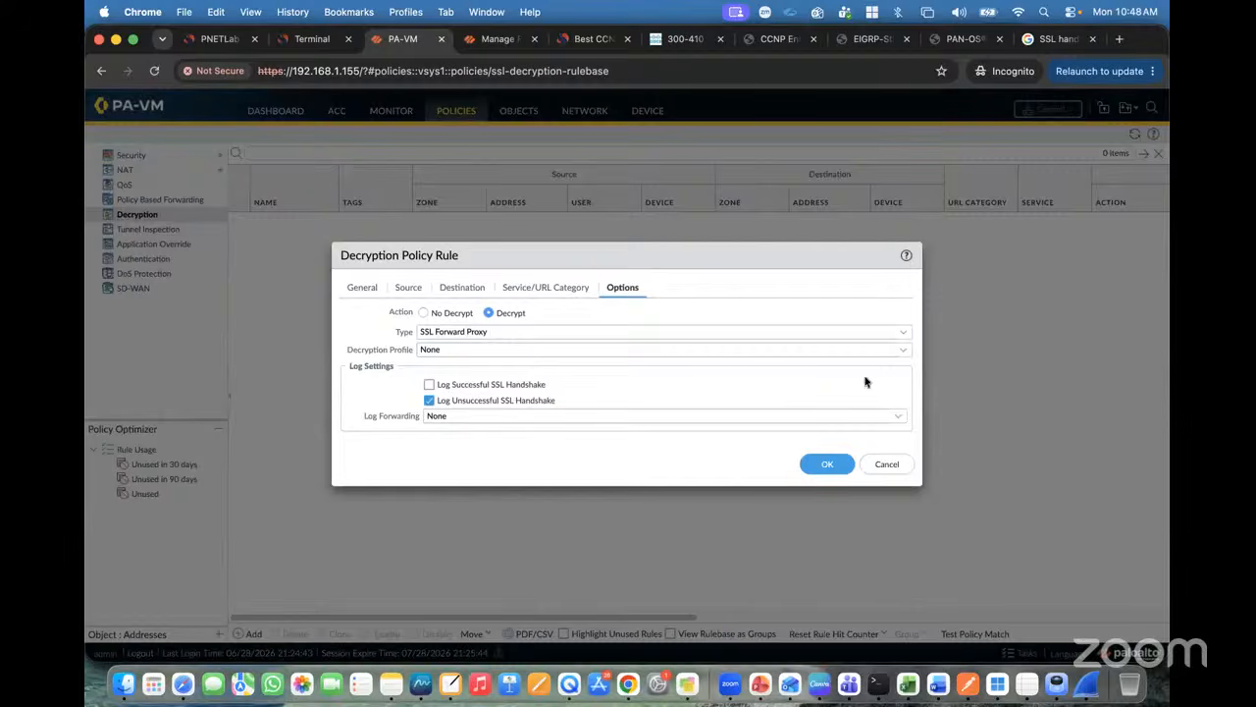
Step: Choose the default decryption profile, save the rule, and dismiss the error
left_click(903, 350)
left_click(458, 390)
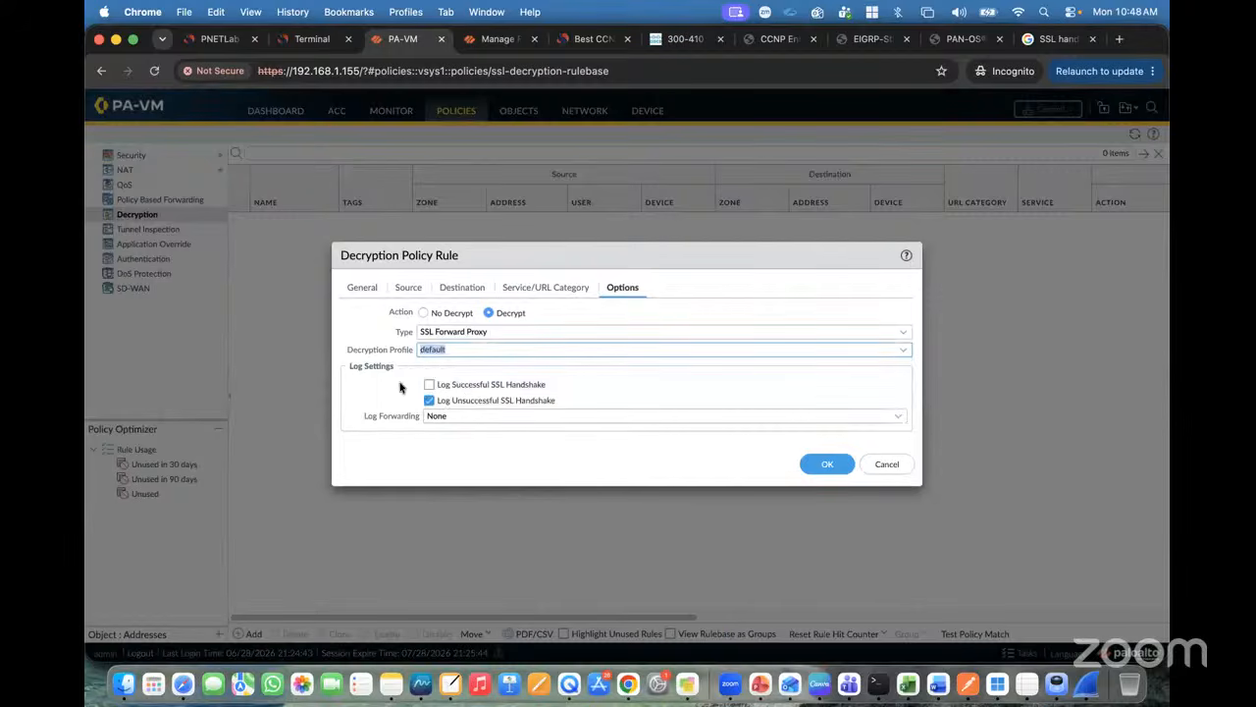
left_click(364, 387)
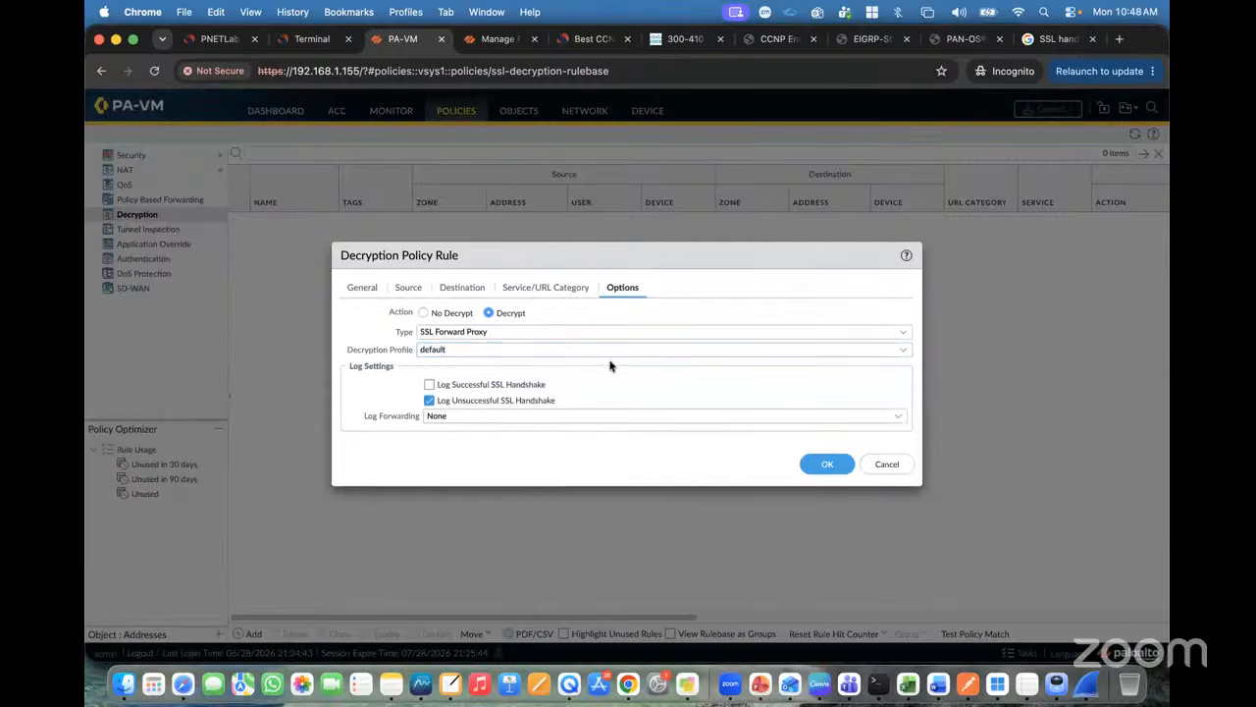
left_click(817, 465)
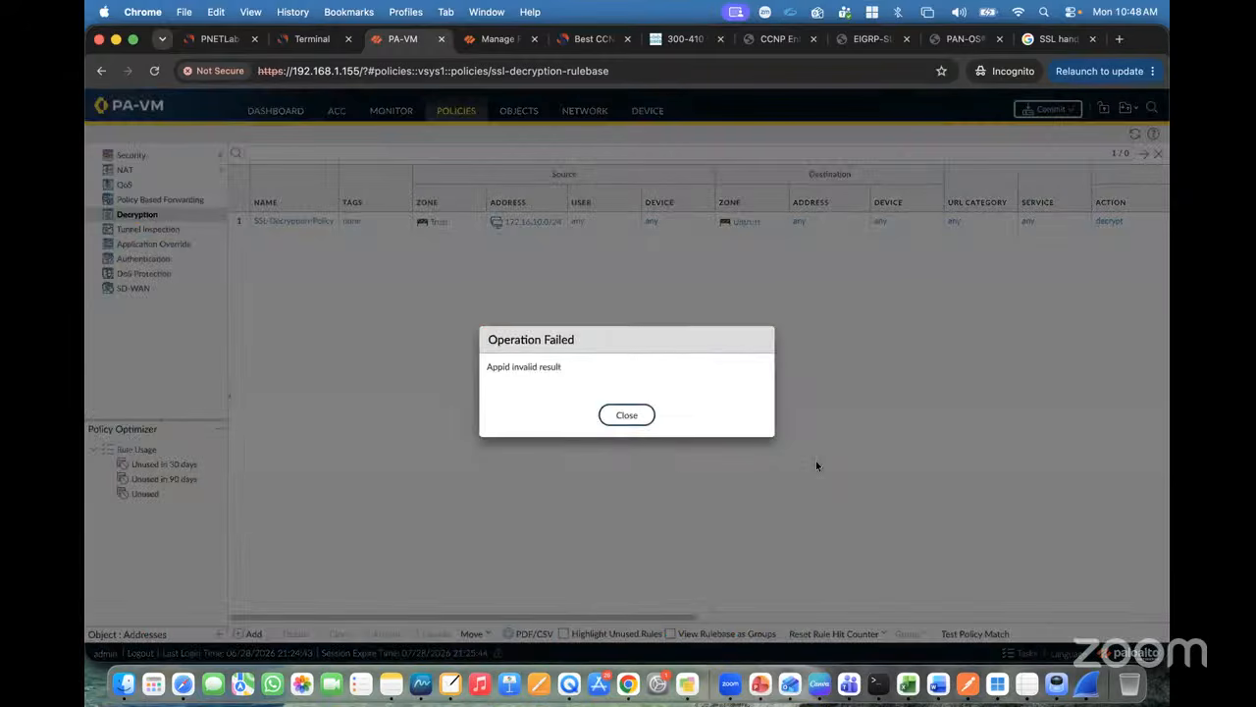
left_click(638, 412)
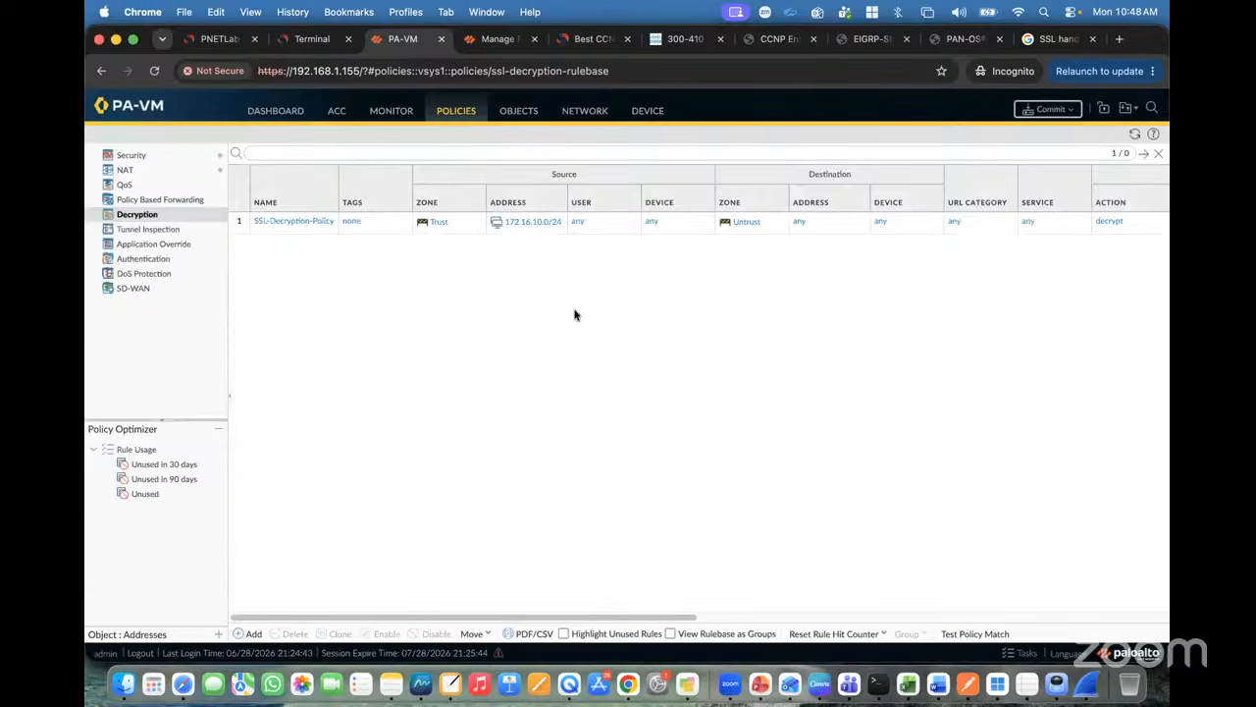
Step: Look at the lab topology, then view the Antivirus security profiles in the firewall's Objects section
left_click(216, 38)
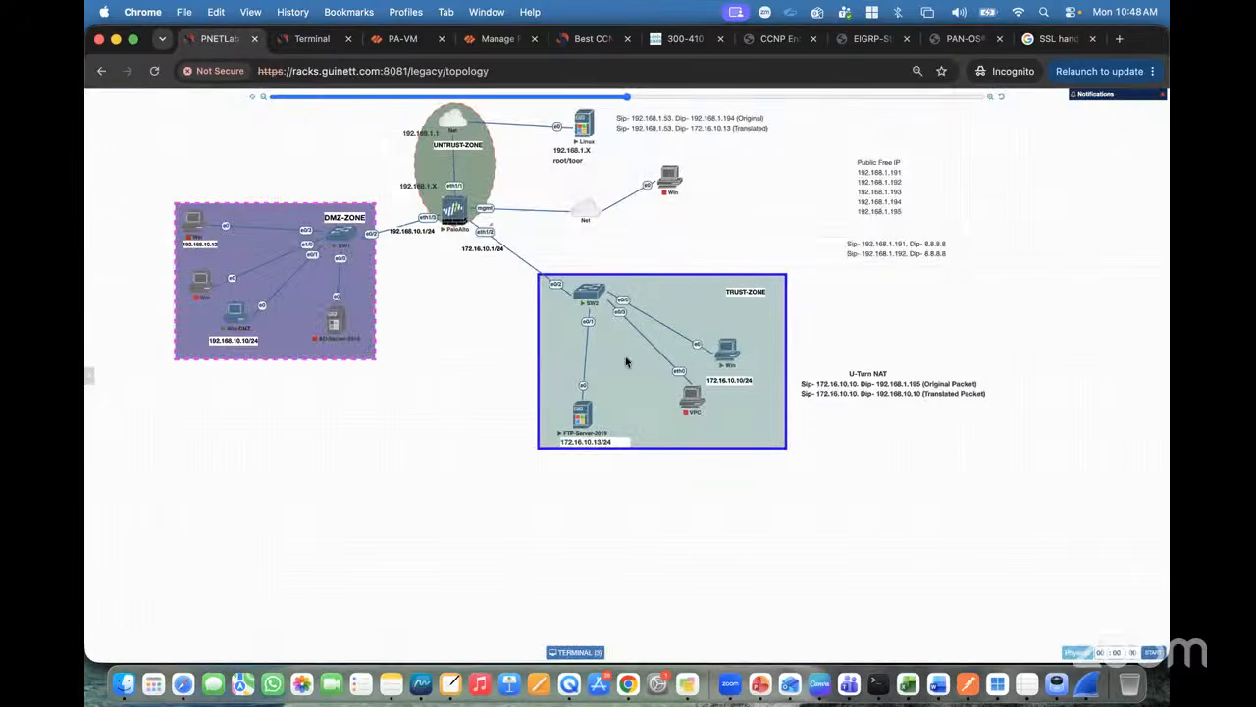
mouse_move(731, 365)
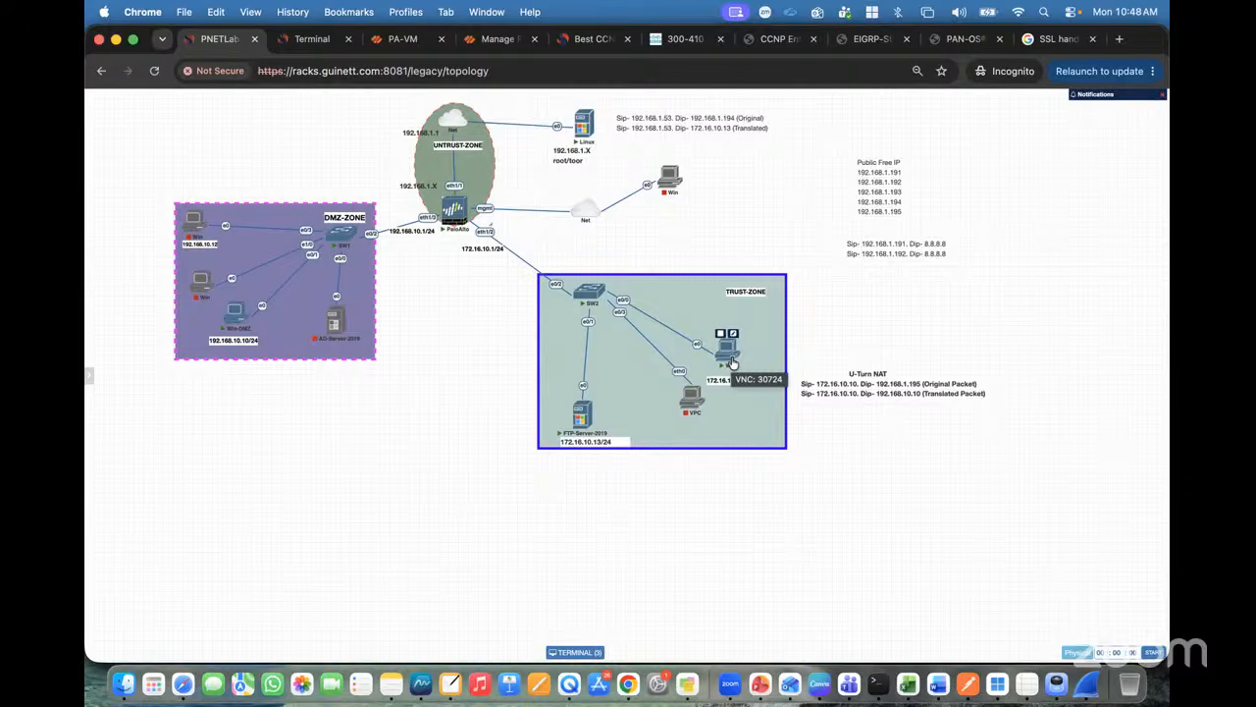
left_click(402, 38)
left_click(520, 117)
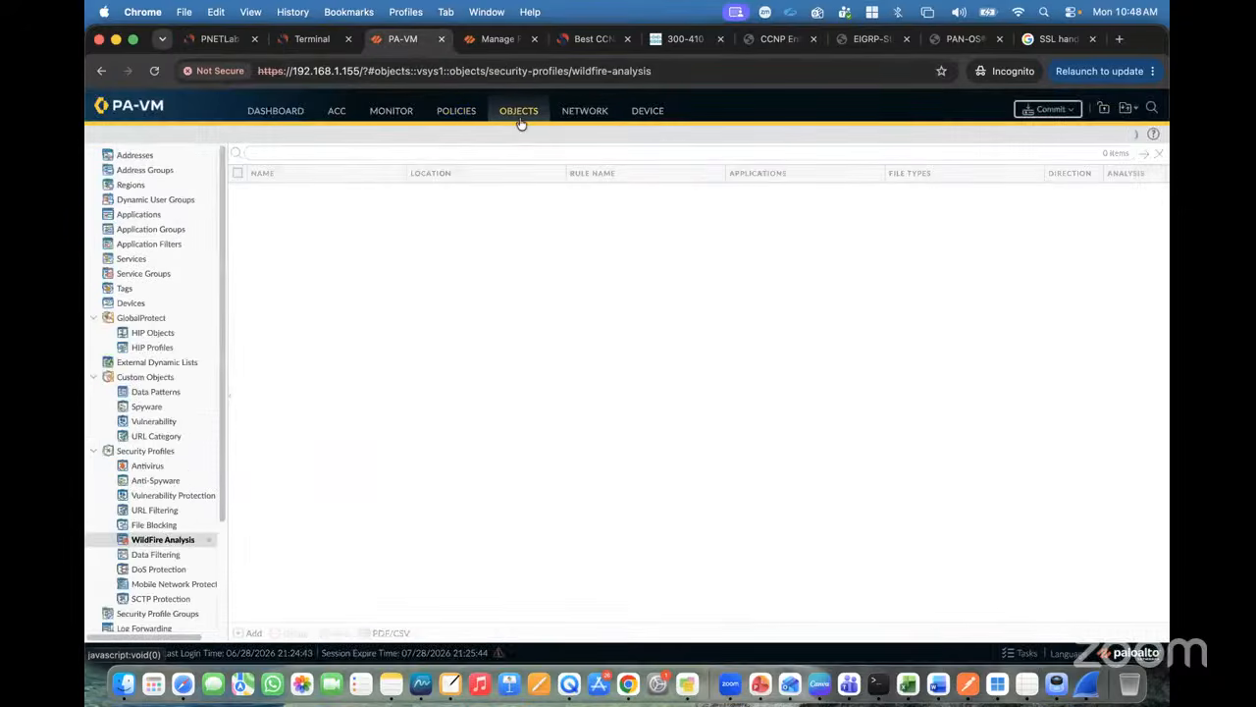
left_click(150, 468)
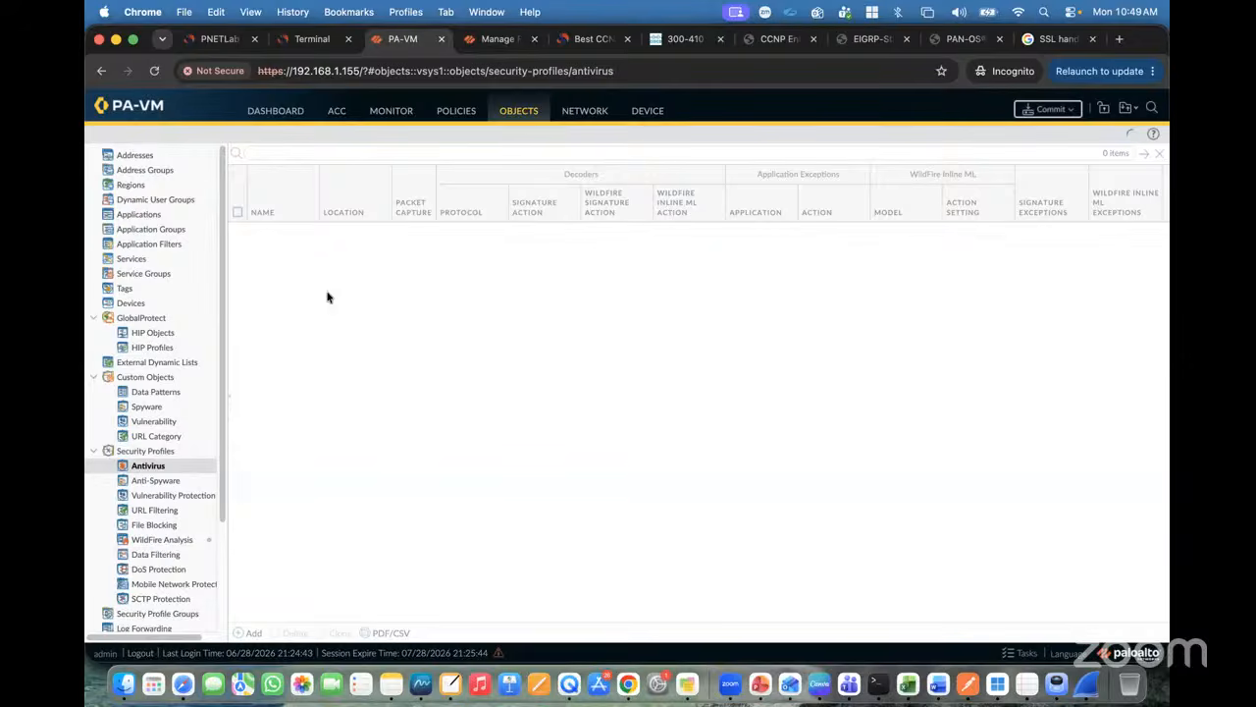
Step: Check the topology again and move to the Decryption policy rules, which are empty
left_click(214, 39)
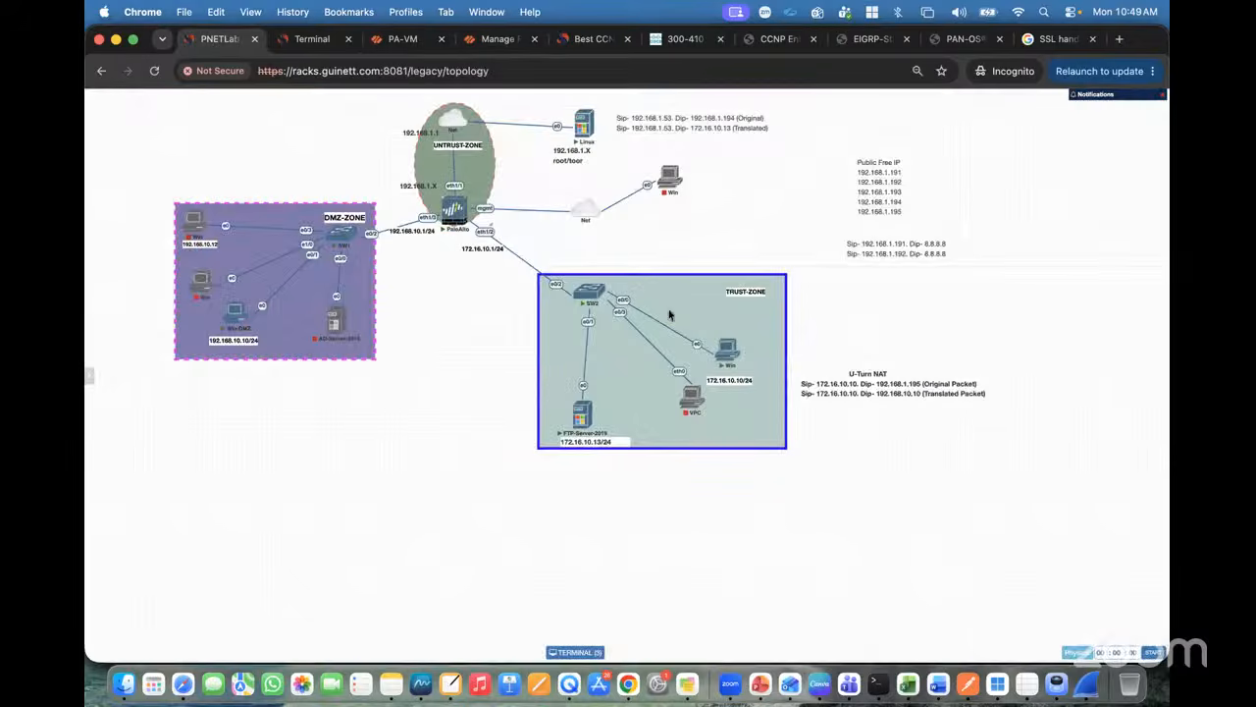
left_click(402, 39)
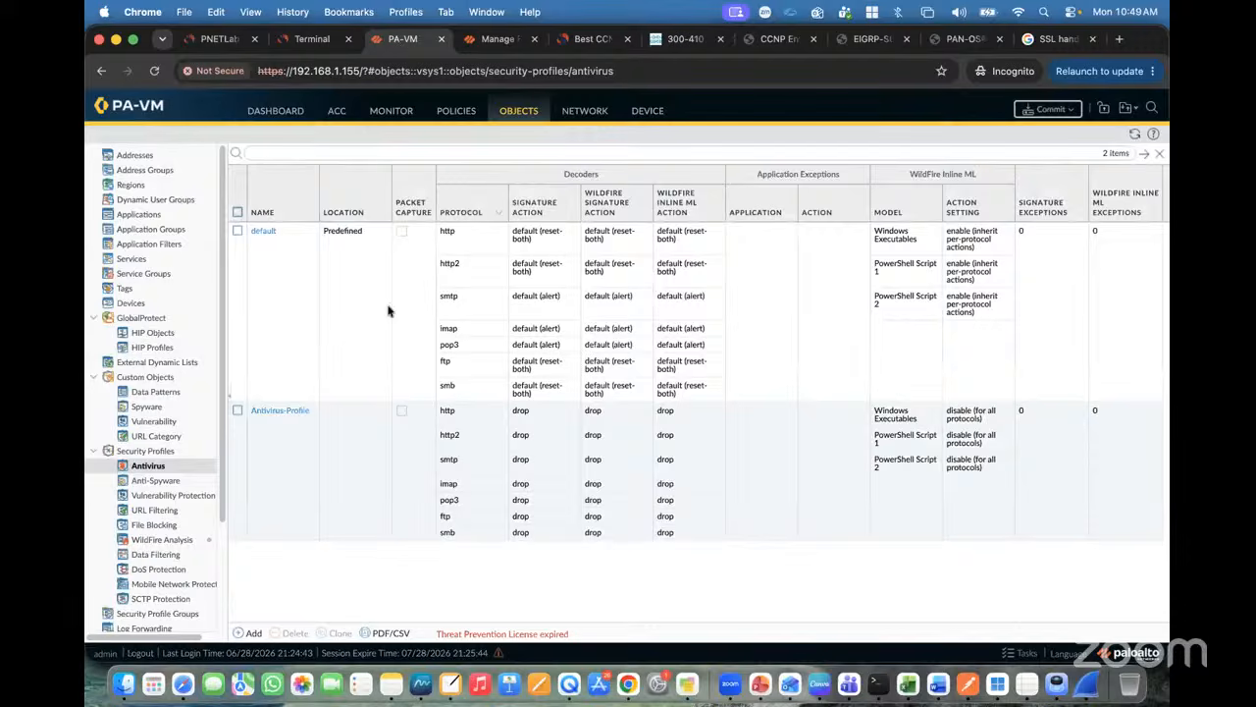
left_click(459, 113)
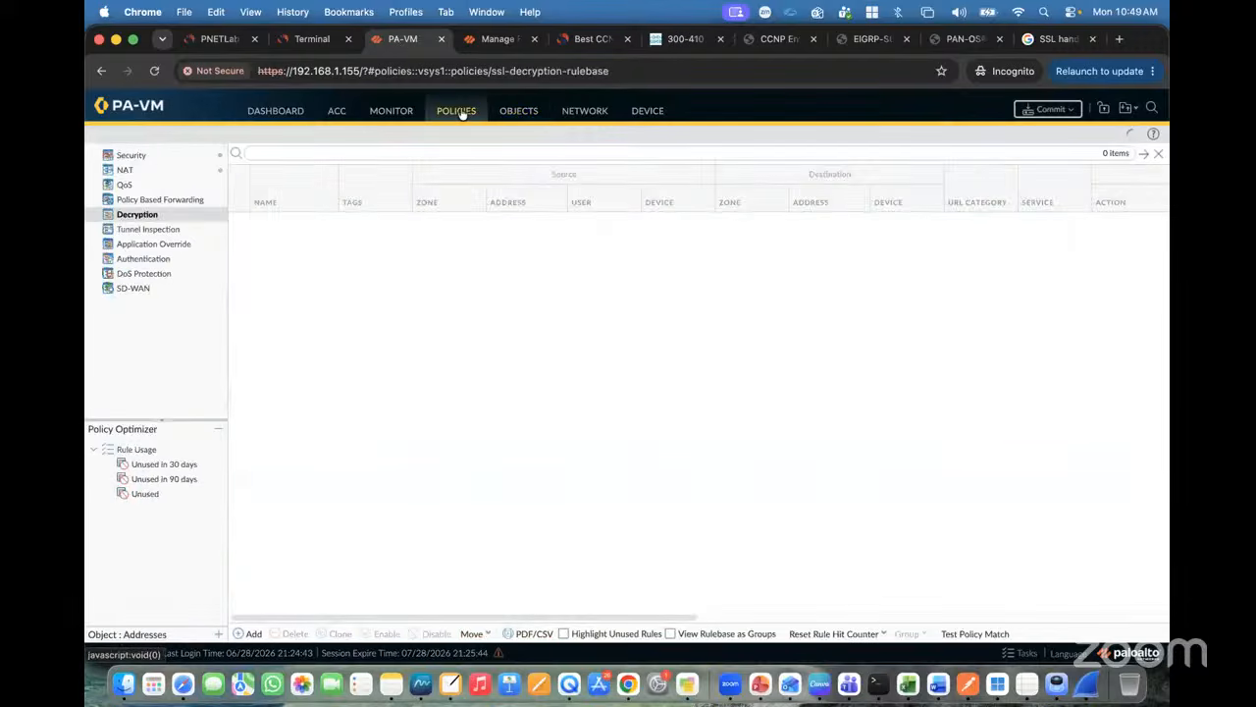
Step: Set Antivirus-Profile as the antivirus profile on the Trust-to-Untrust-Policy security rule and save it
left_click(150, 162)
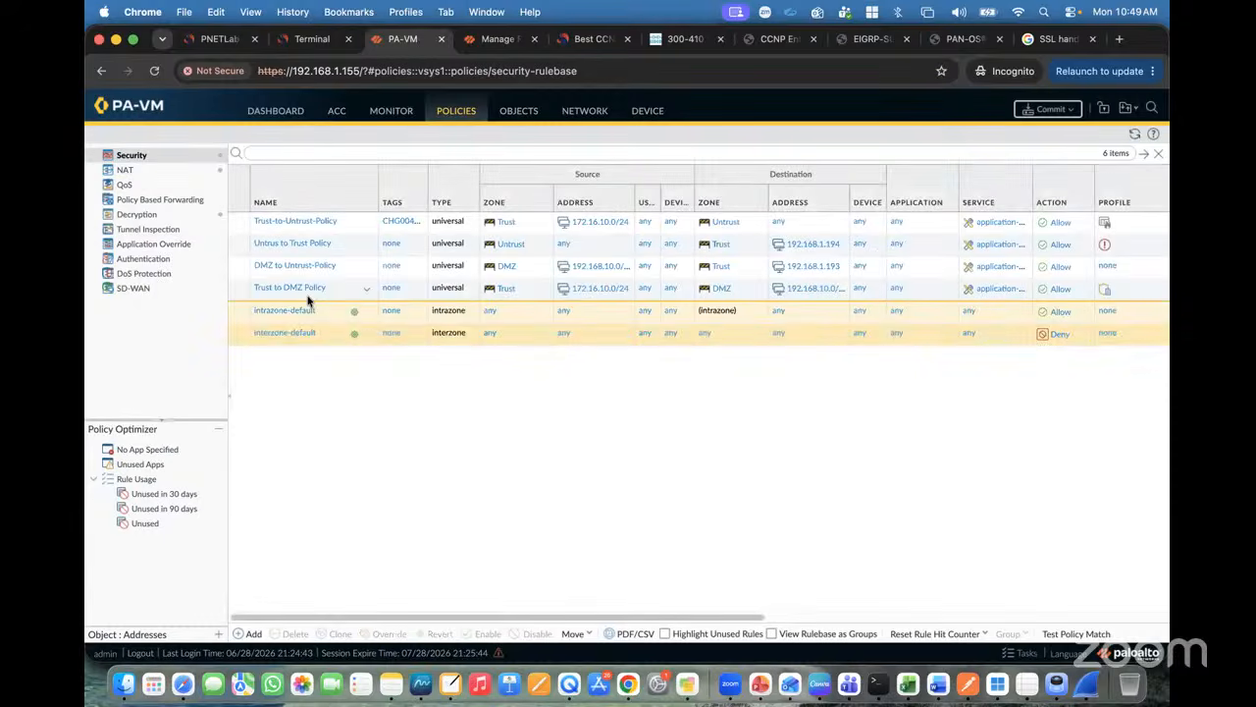
left_click(283, 222)
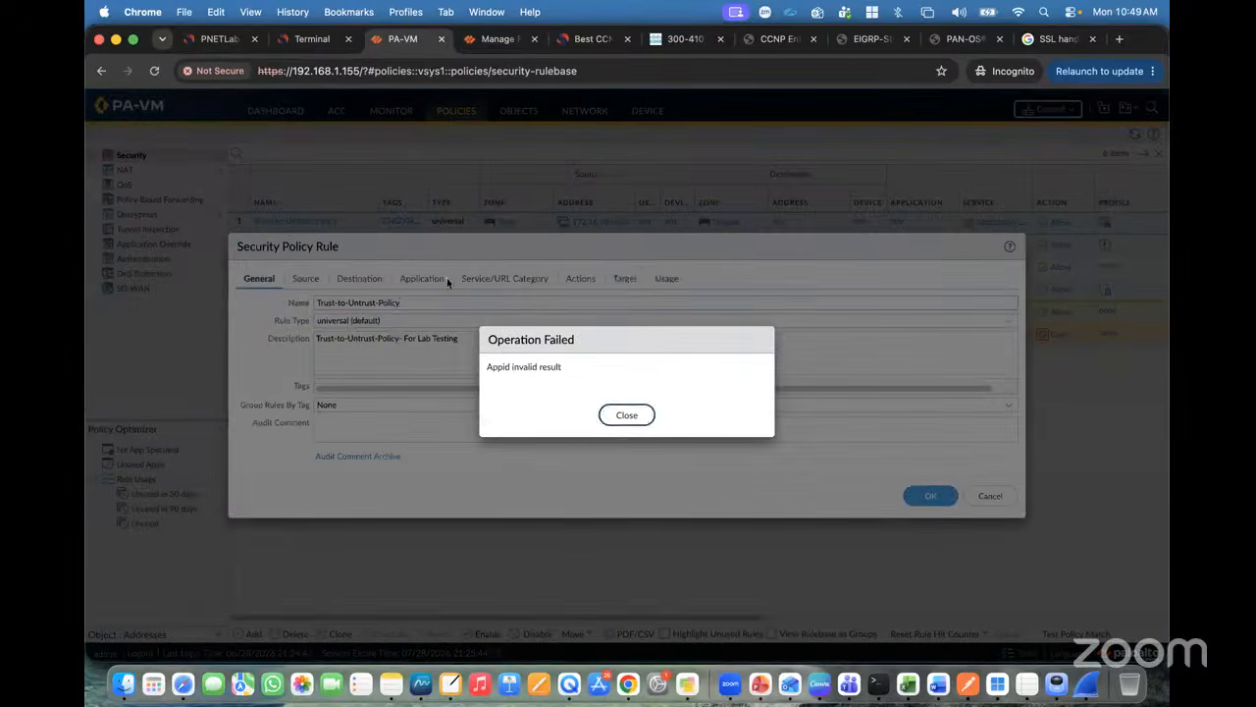
left_click(633, 422)
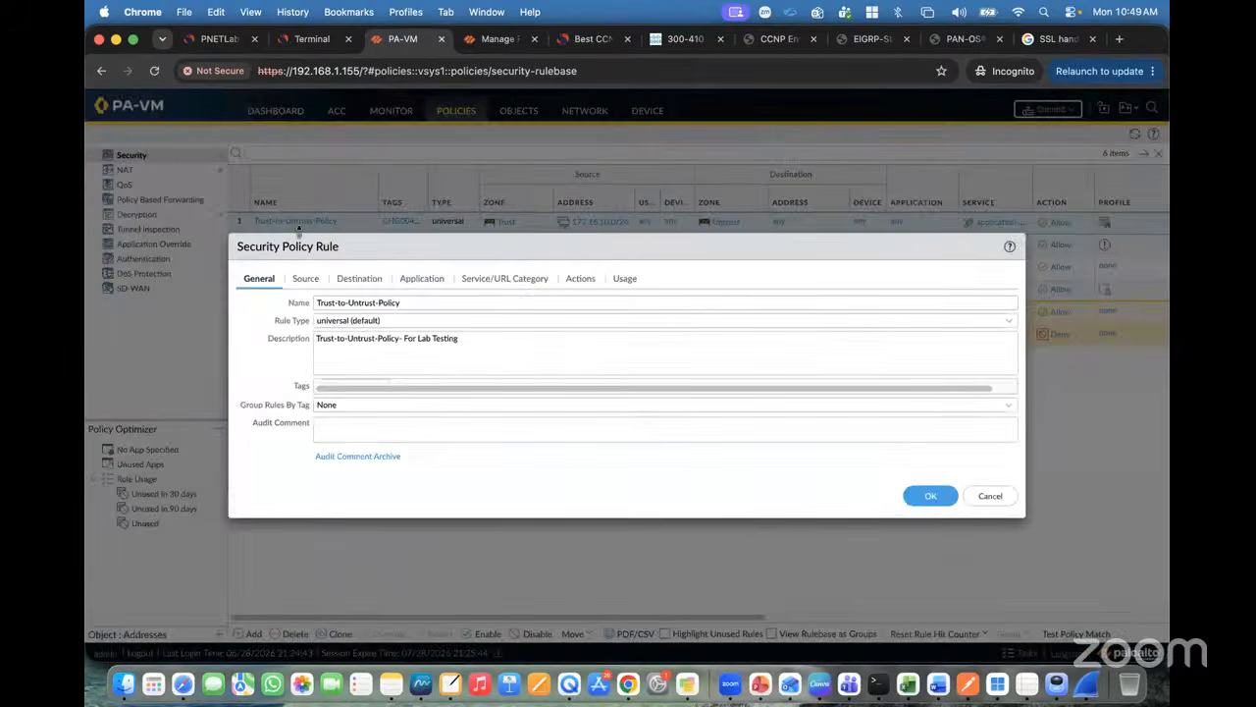
left_click(305, 280)
left_click(358, 281)
left_click(406, 282)
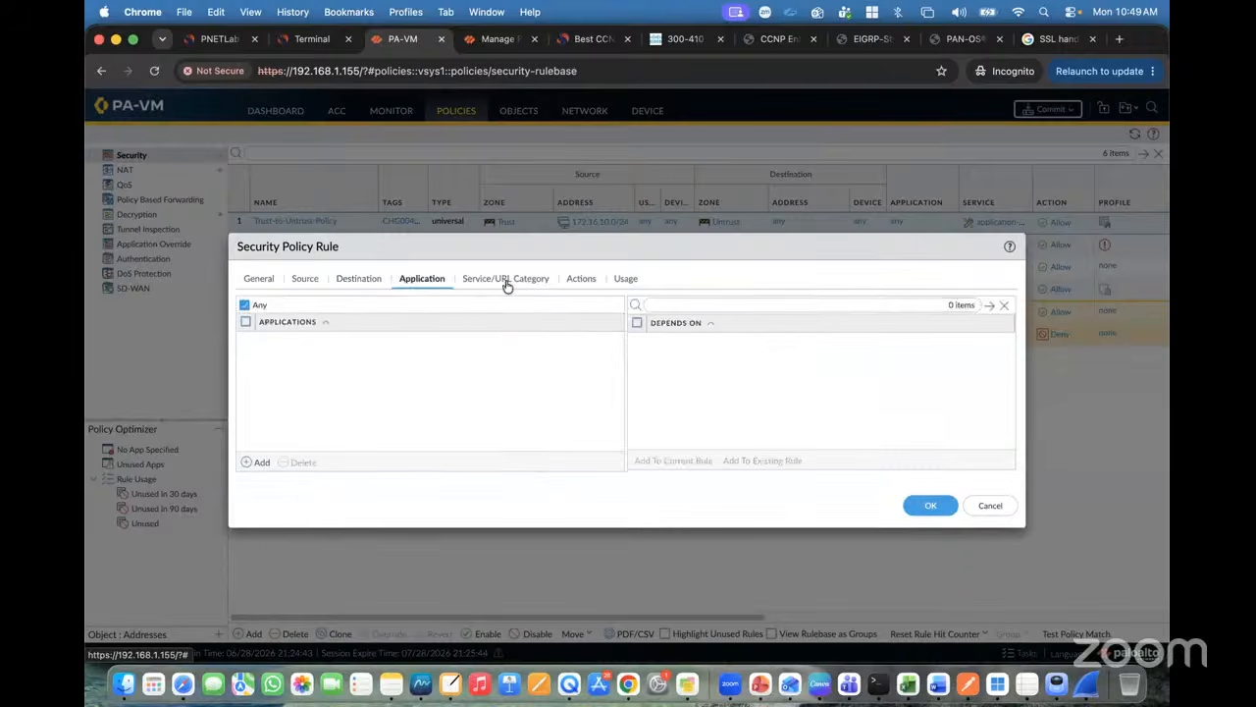
left_click(508, 281)
left_click(586, 282)
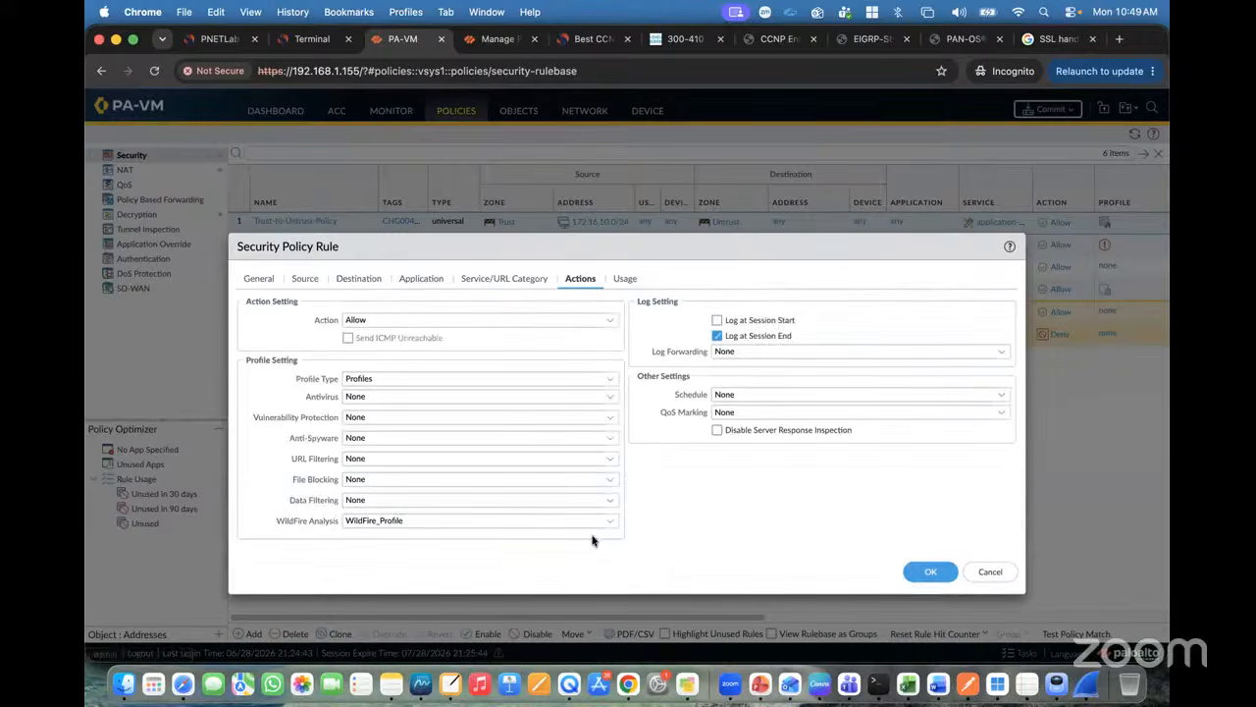
left_click(607, 397)
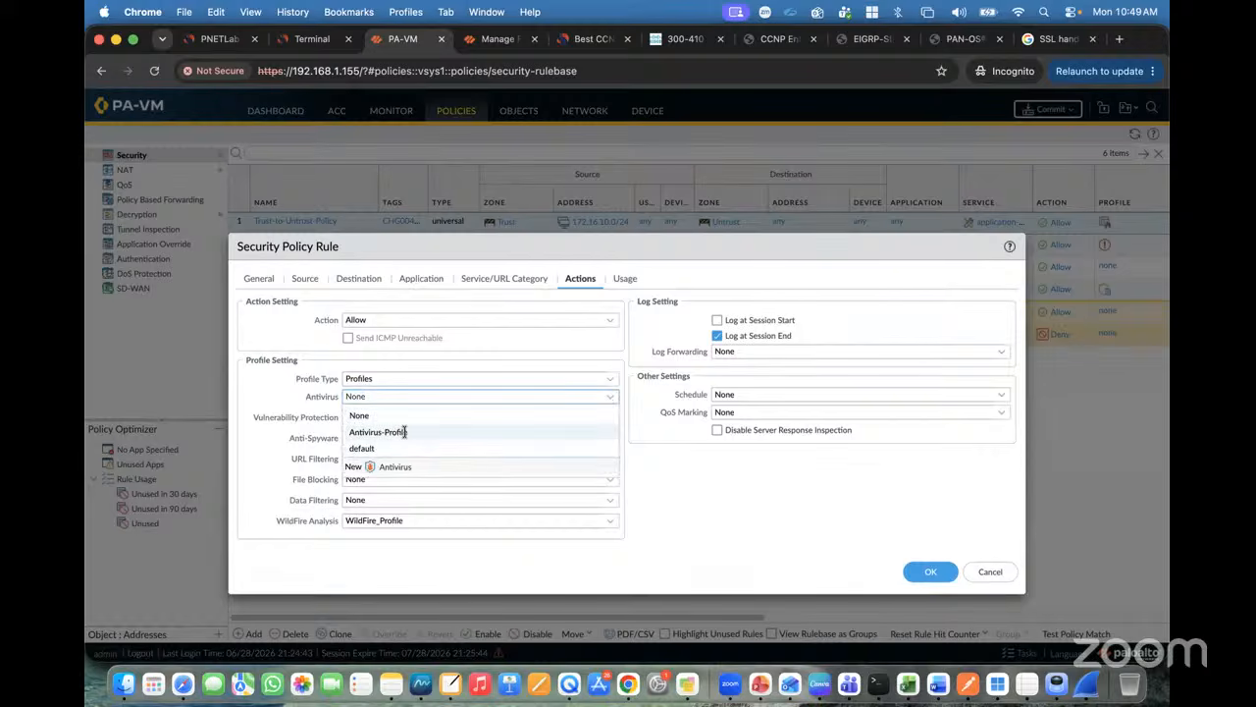
left_click(408, 432)
left_click(930, 575)
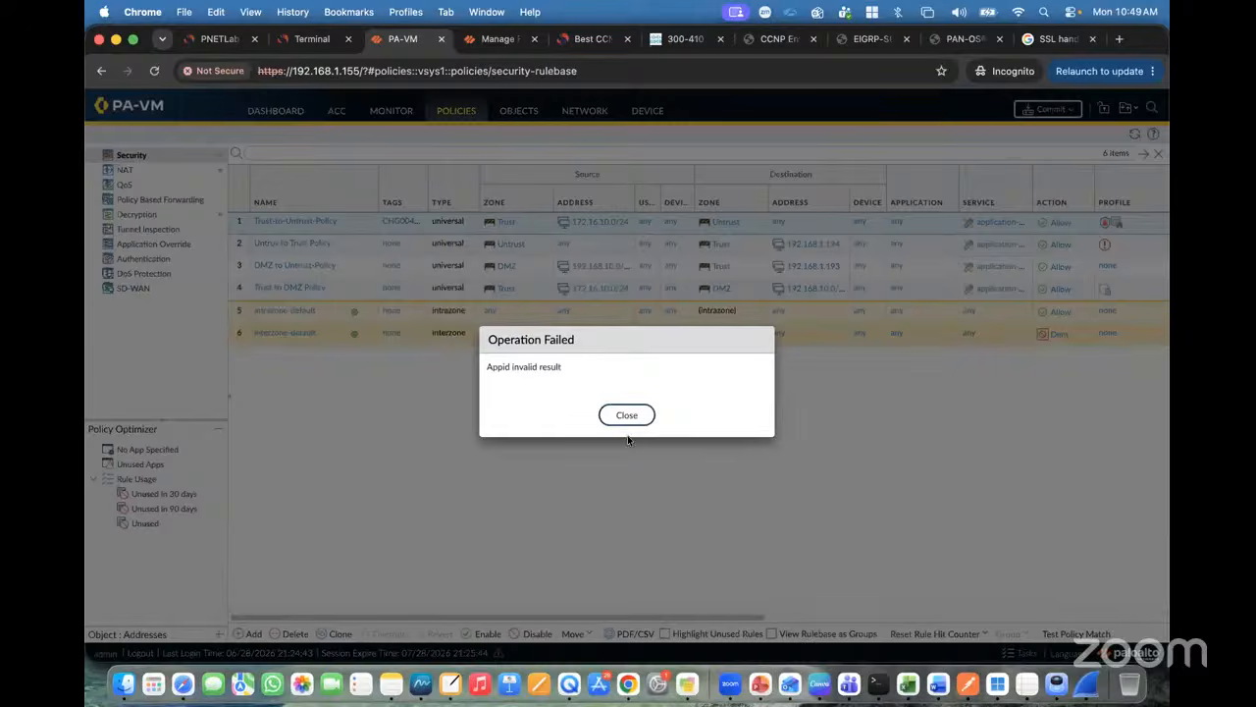
left_click(627, 417)
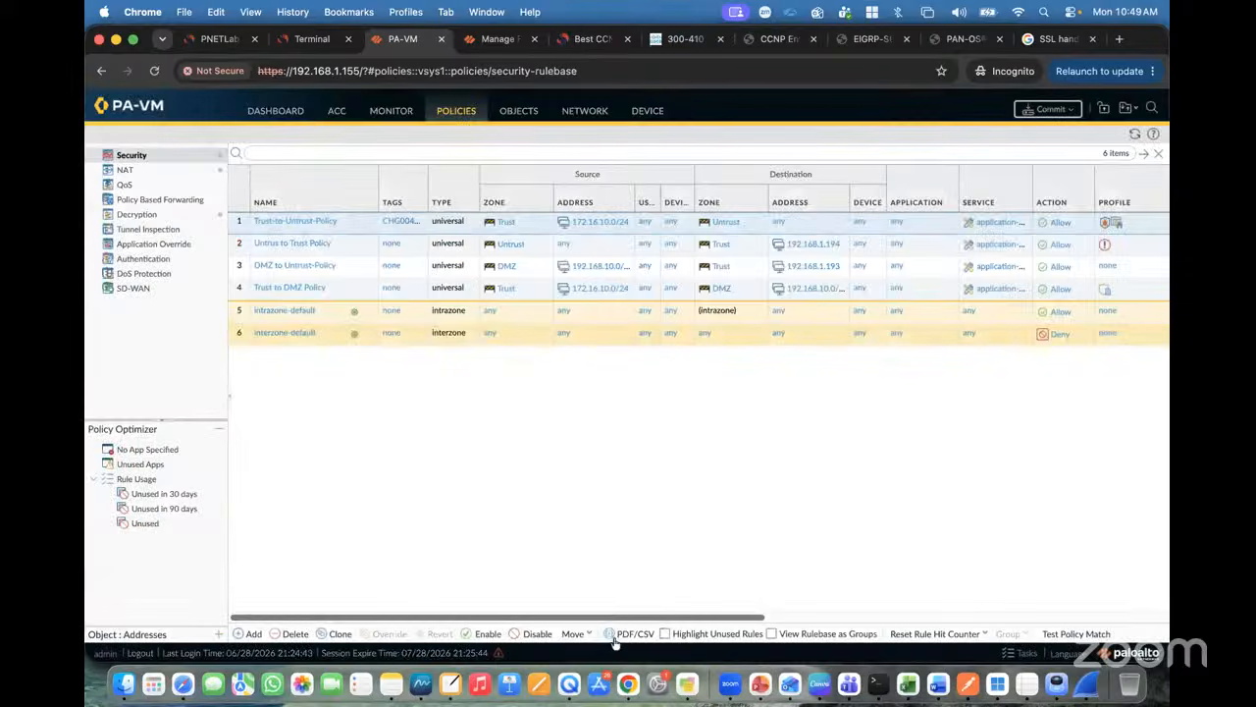
Step: Add the Block-PDF-File file blocking profile to the same rule, save it, and bring up Commit
left_click(277, 221)
left_click(583, 280)
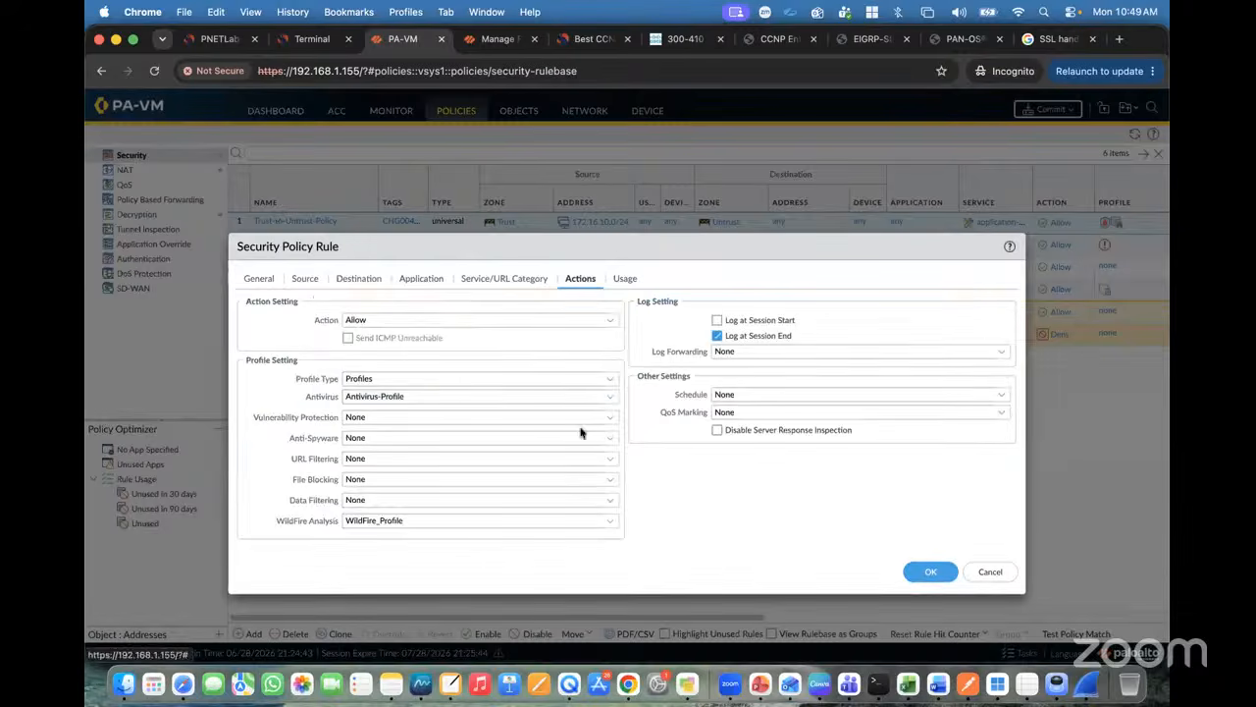
left_click(613, 480)
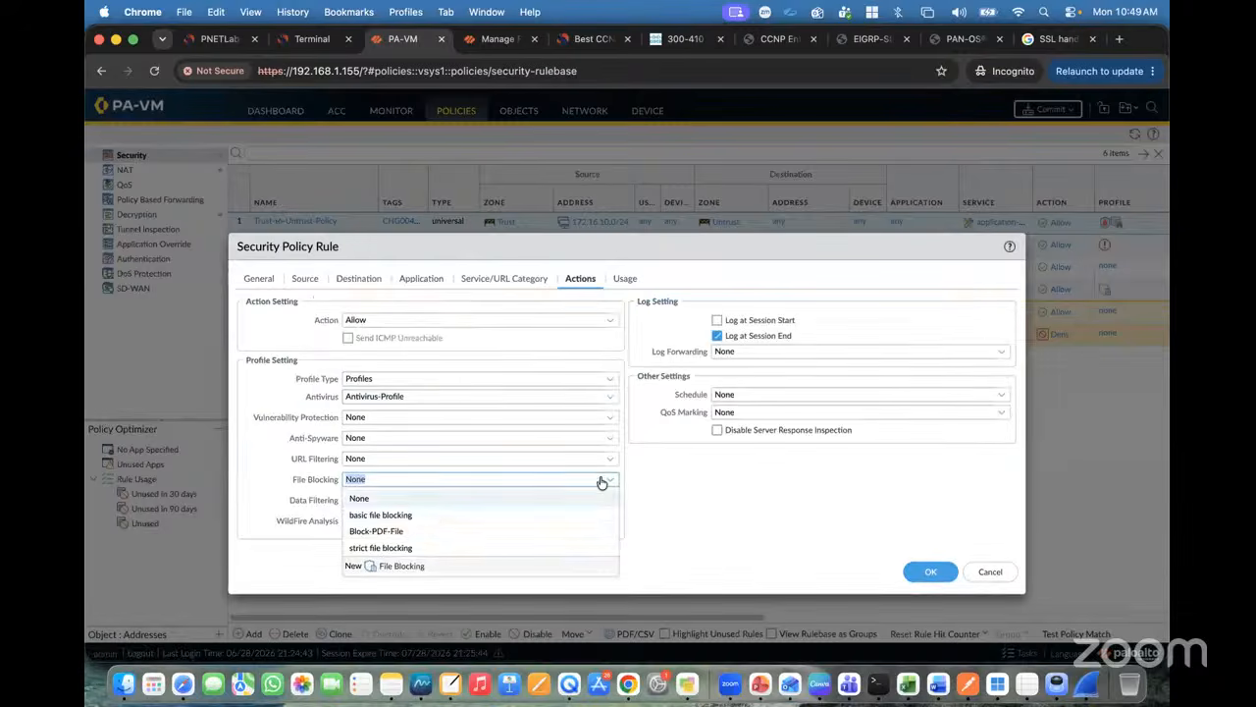
left_click(410, 532)
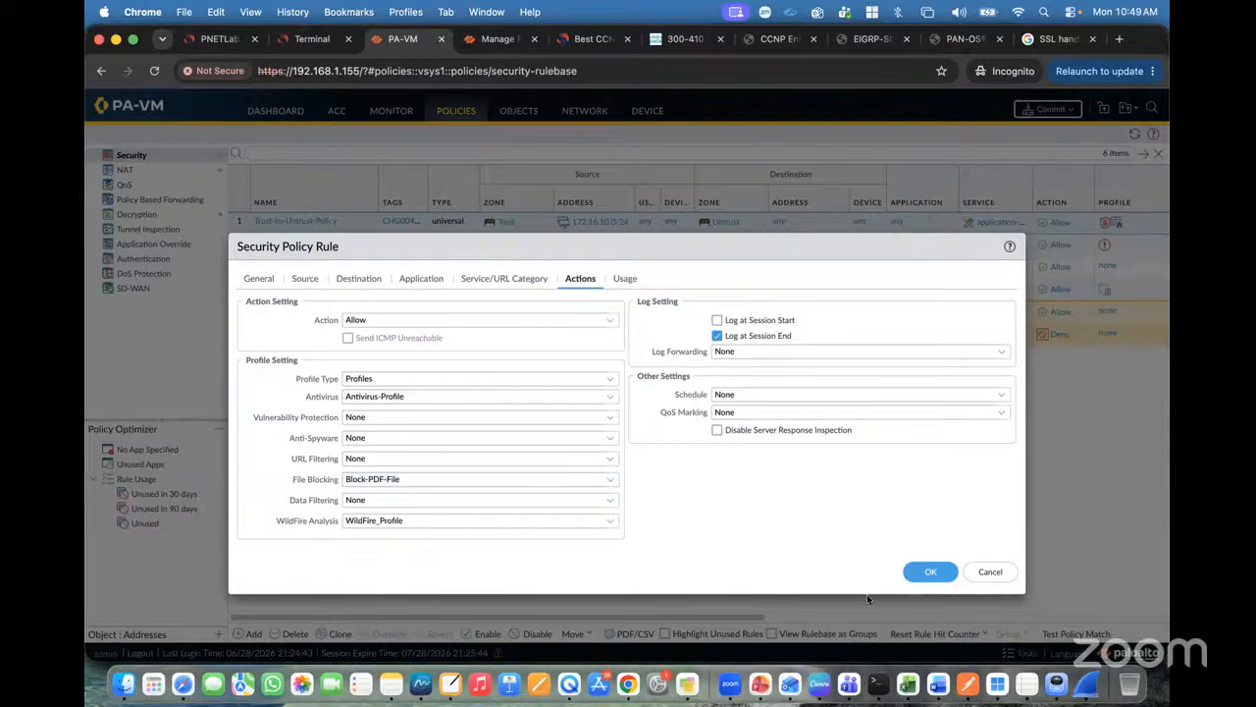
left_click(929, 571)
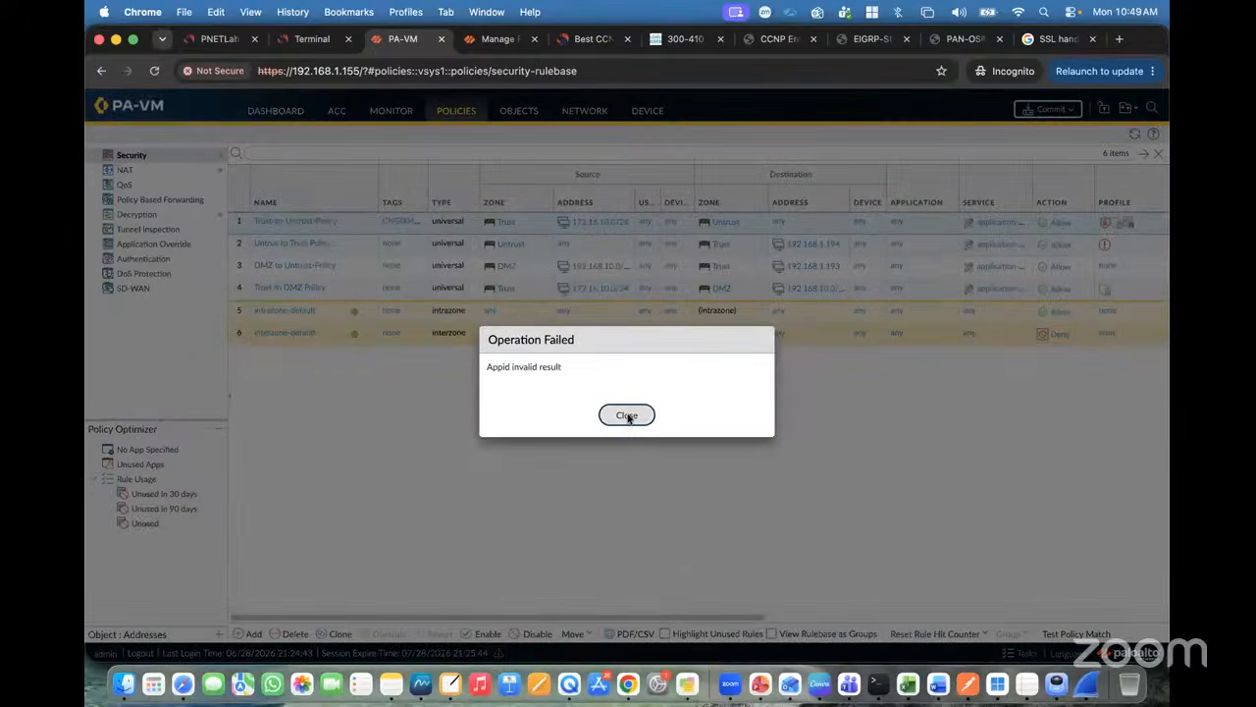
left_click(626, 415)
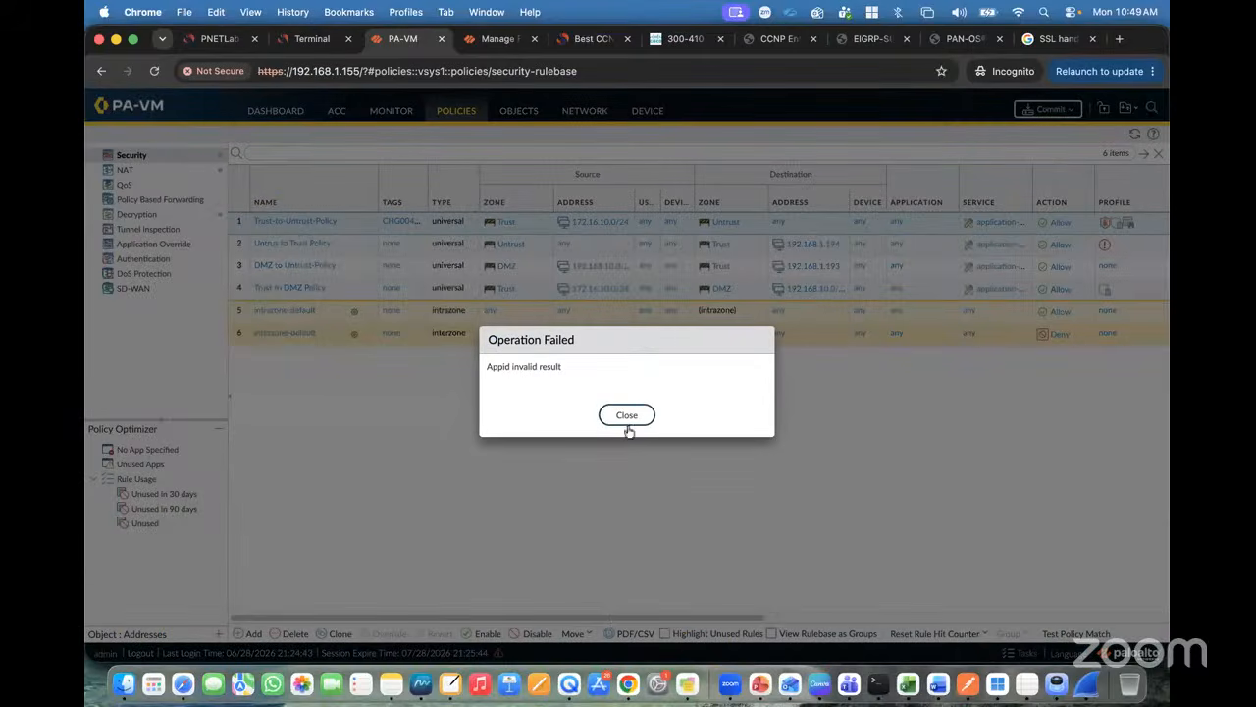
left_click(627, 415)
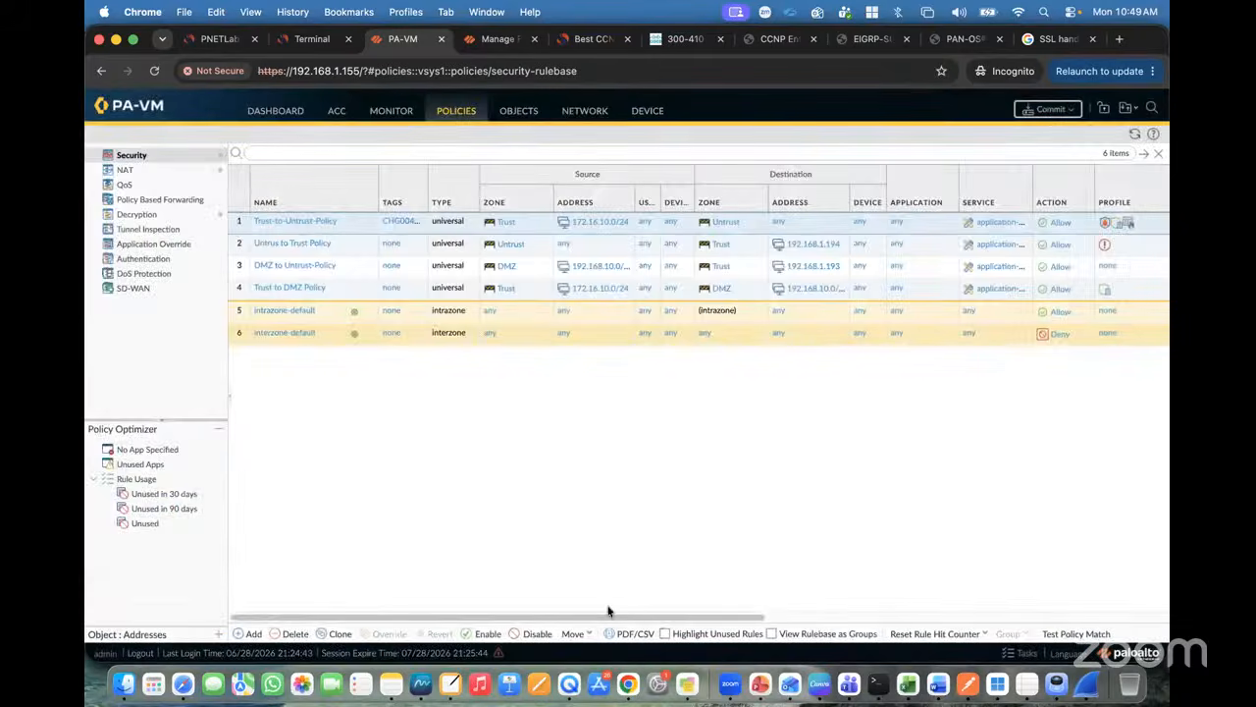
left_click_drag(606, 617, 842, 616)
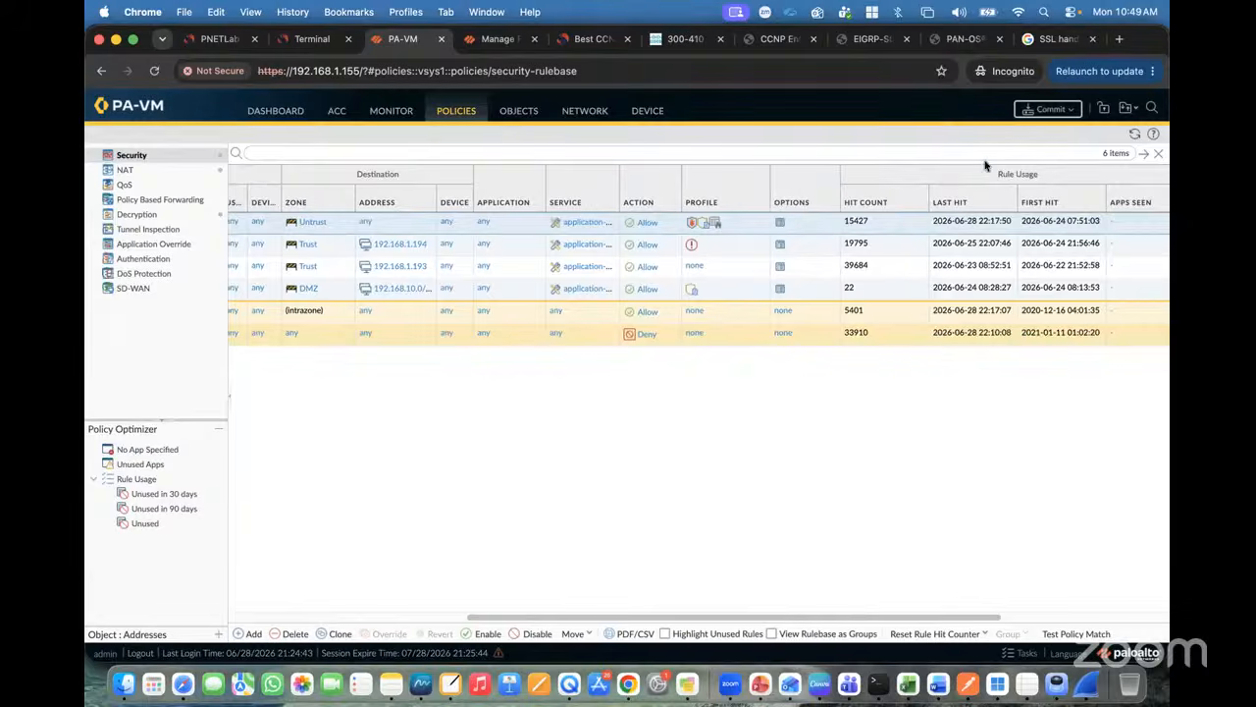
left_click(1046, 109)
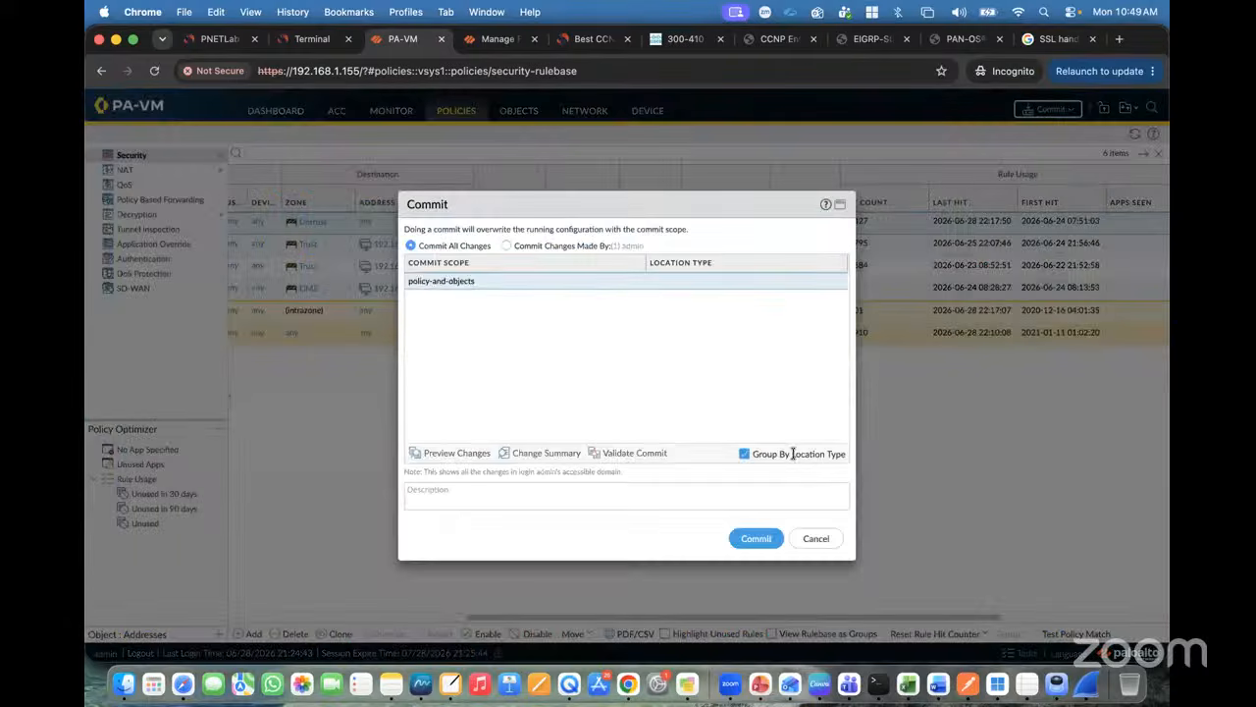
Step: Commit all pending changes to PA-VM, then go to the client VM console
left_click(756, 538)
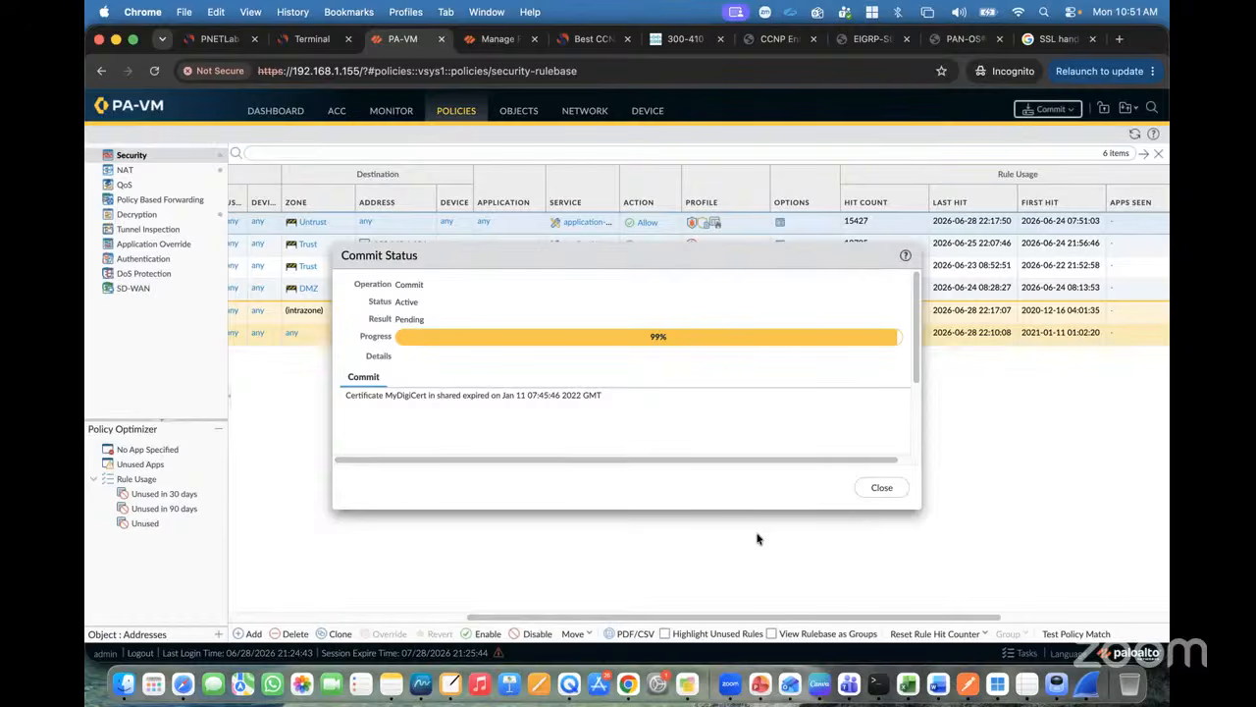
left_click(314, 41)
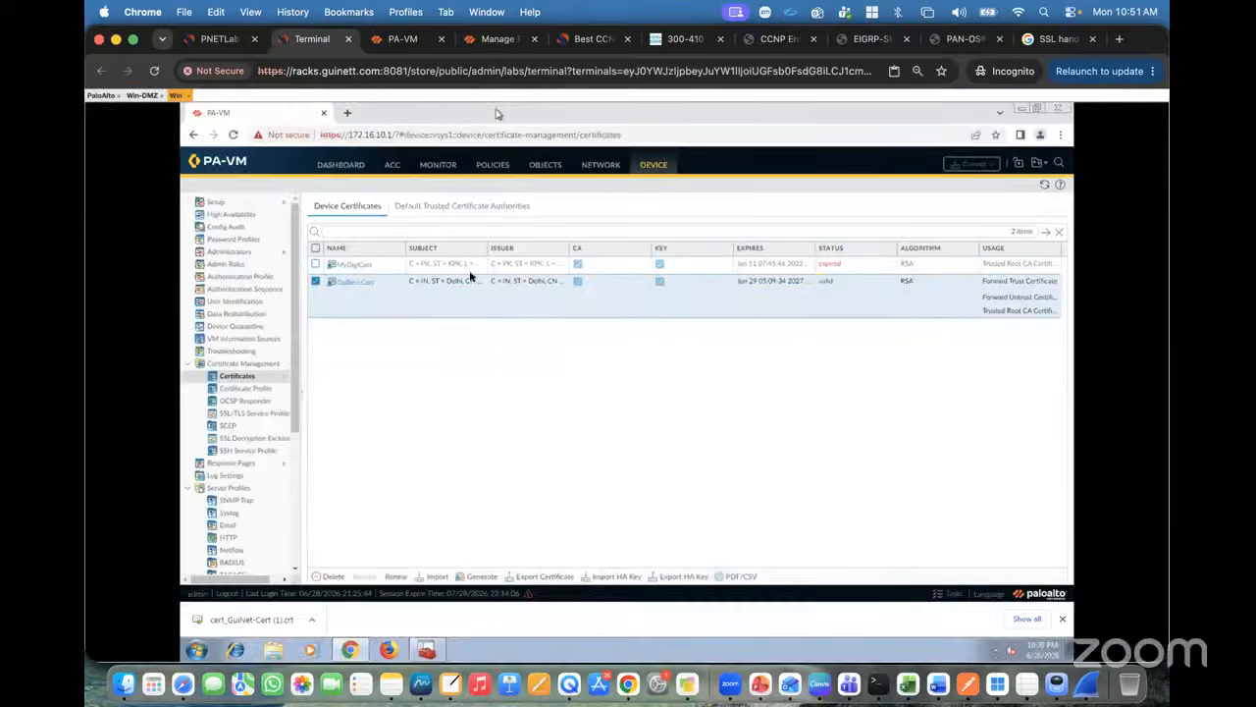
Step: Search Google for 'test virus file' and open the EICAR testfile result in a new tab
left_click(346, 113)
type("goo")
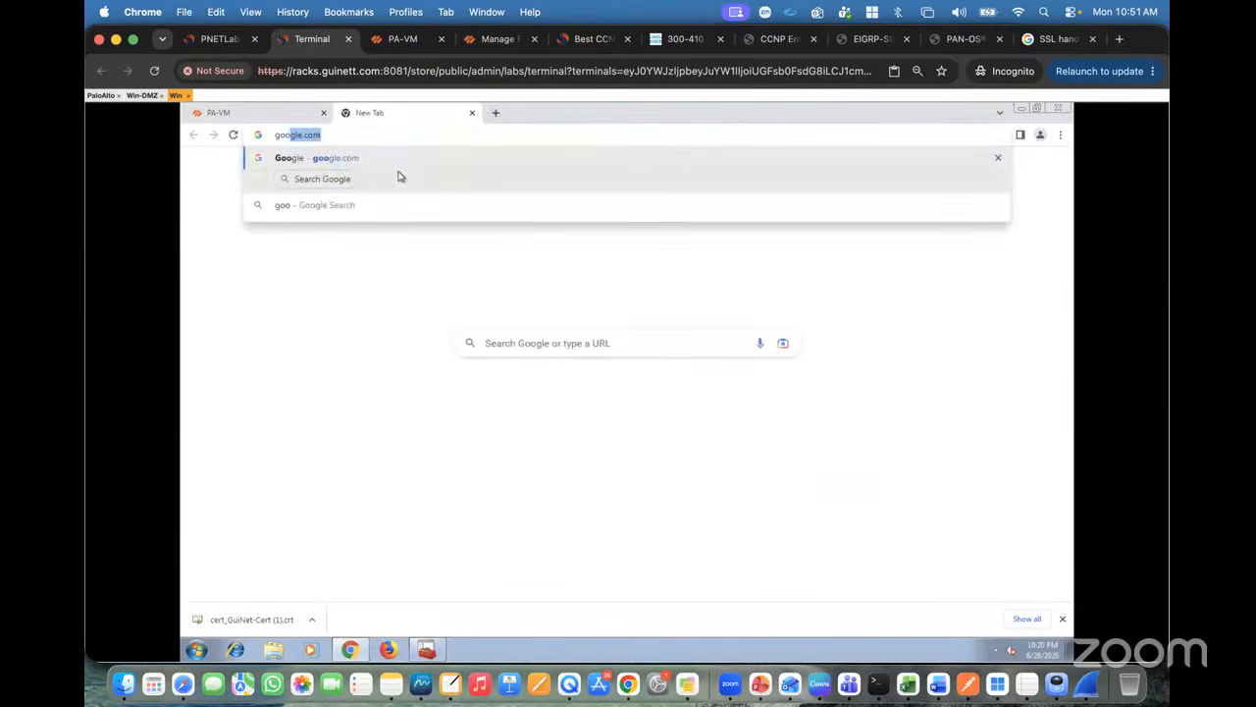
key("Return")
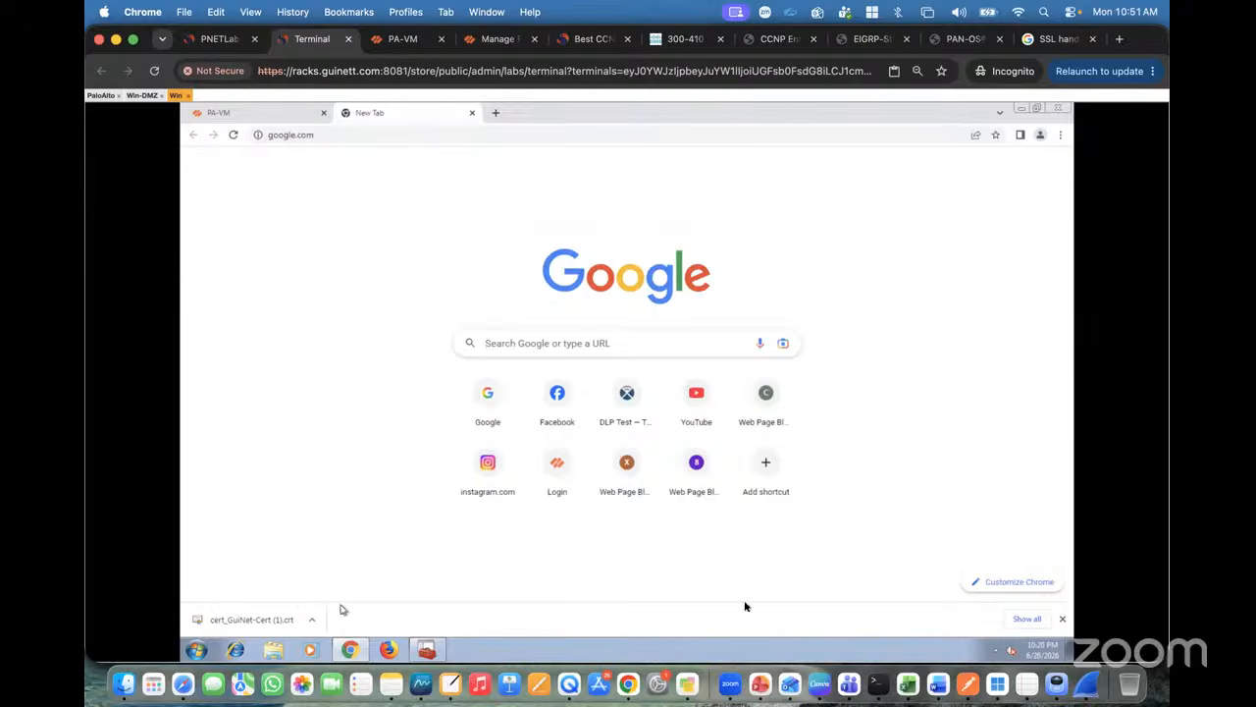
left_click(1062, 618)
left_click(526, 358)
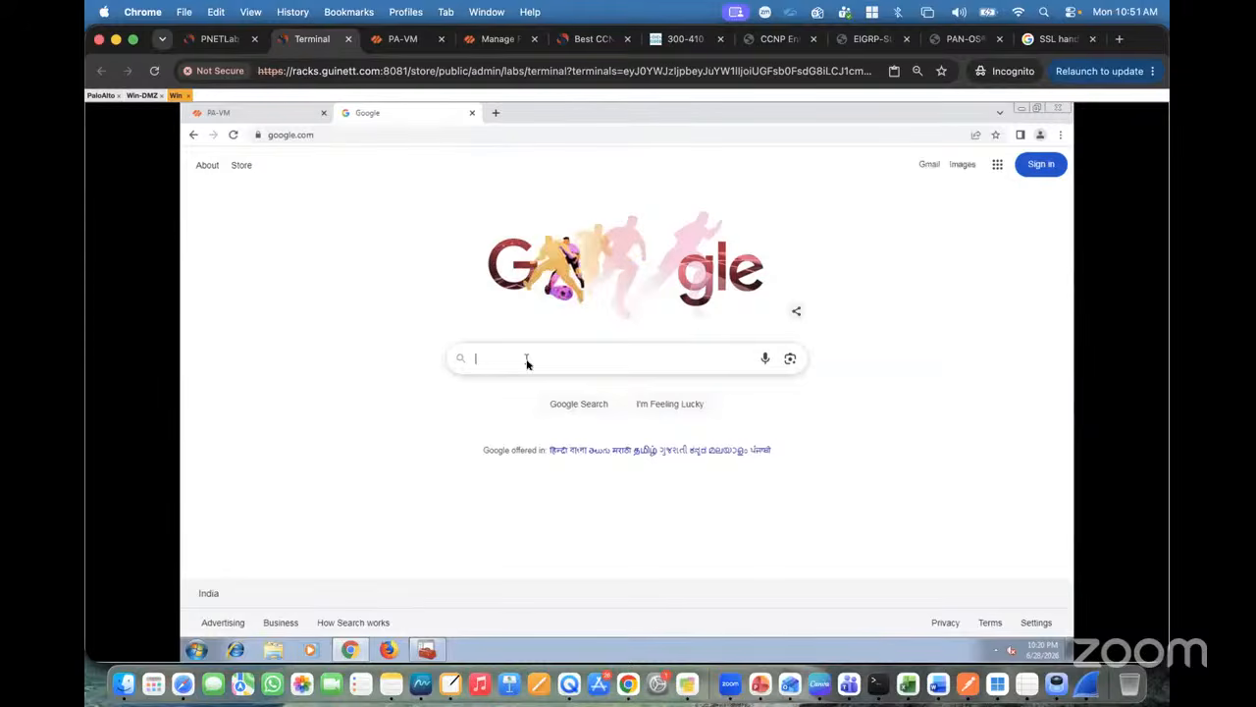
type("test")
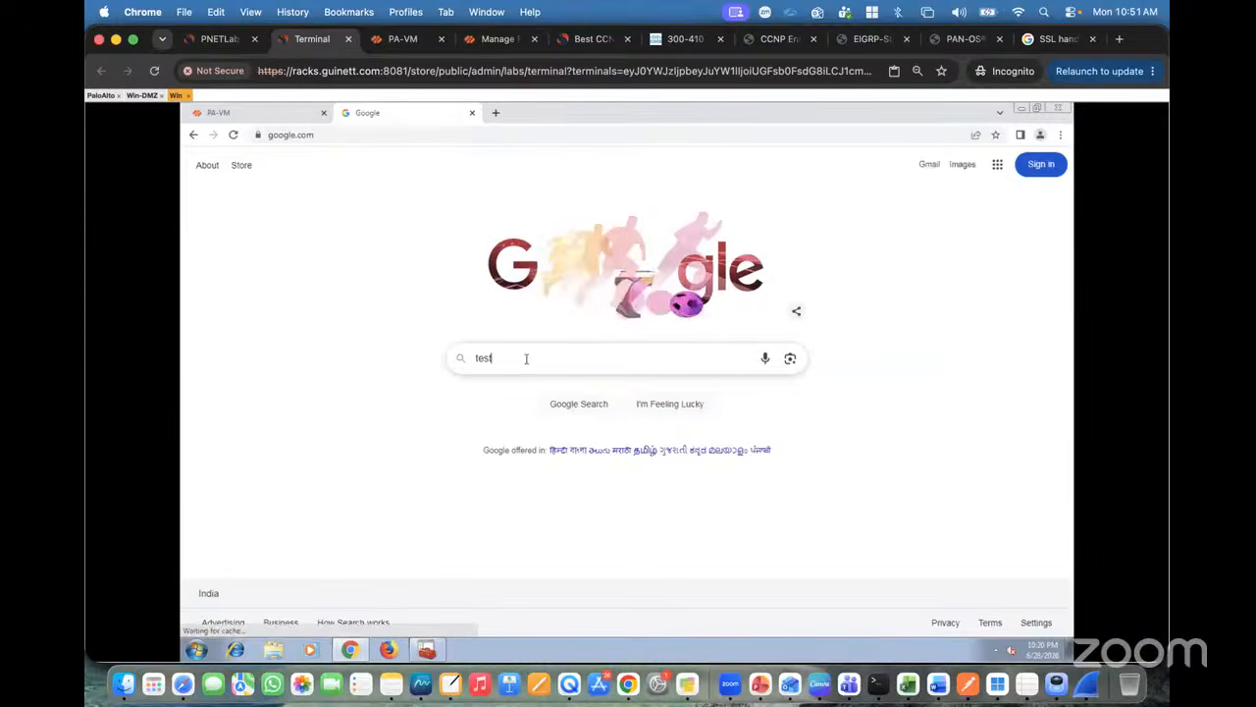
type(" virus ")
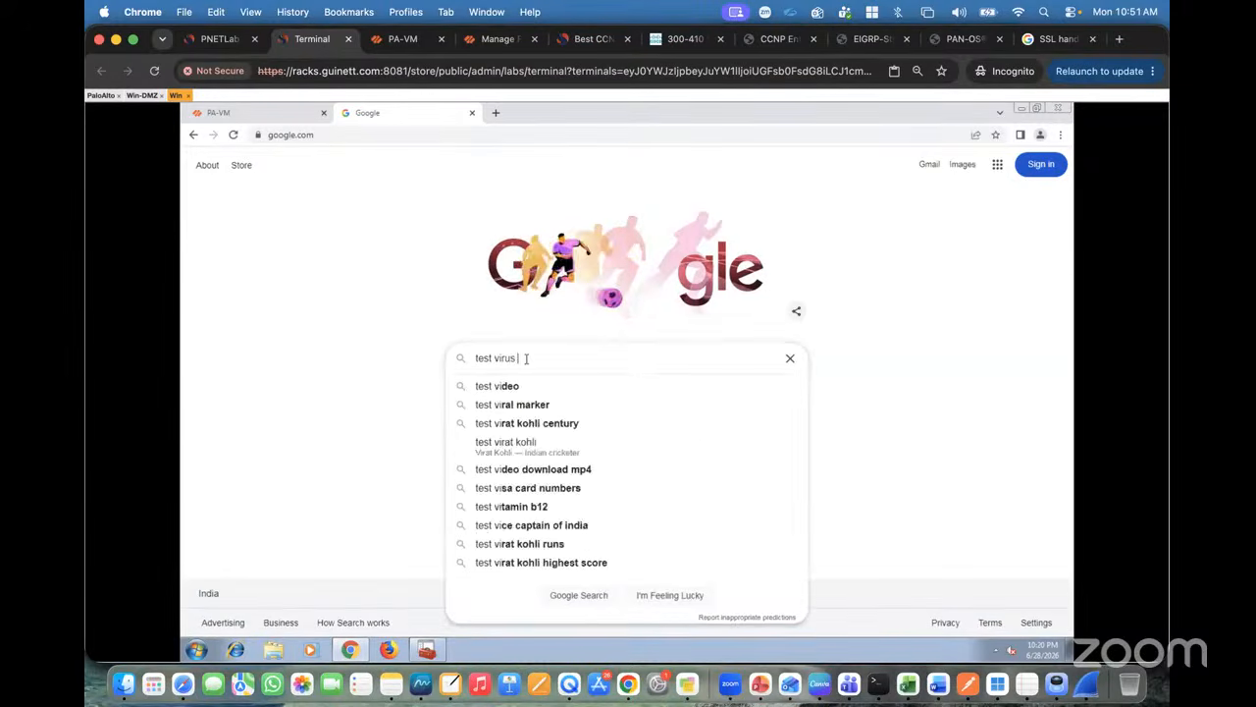
type("file")
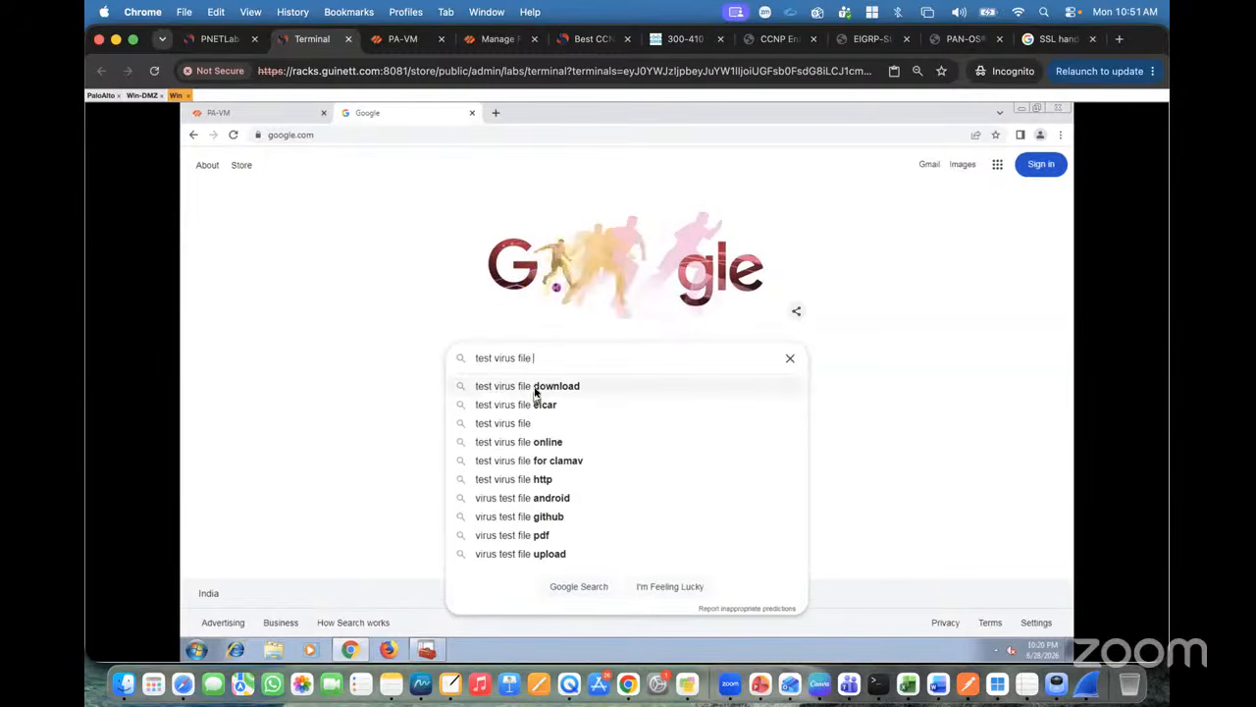
left_click(535, 386)
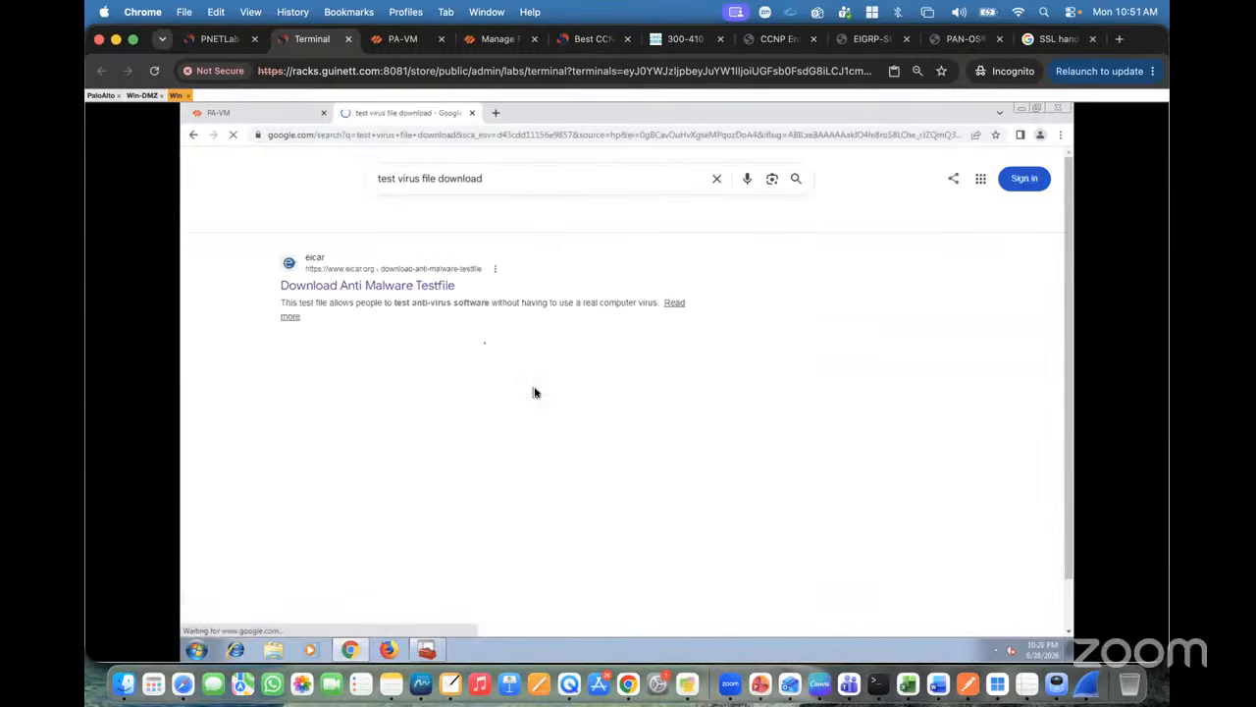
right_click(338, 288)
left_click(388, 298)
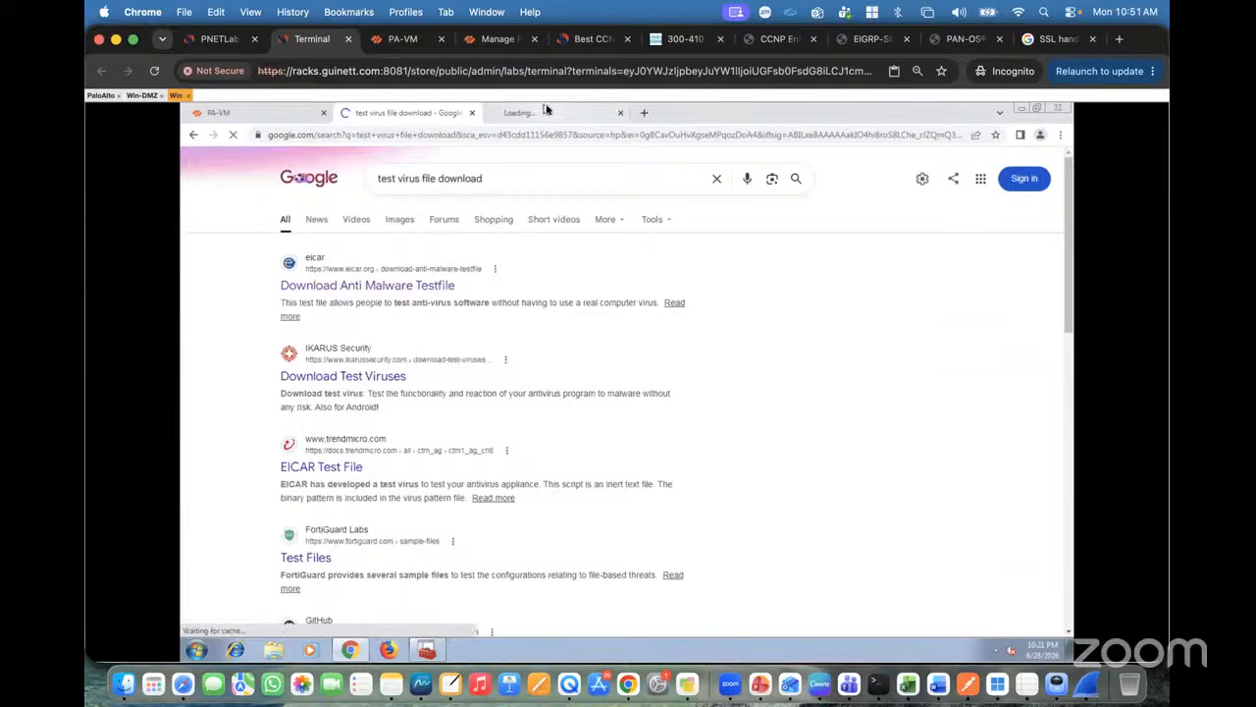
left_click(533, 118)
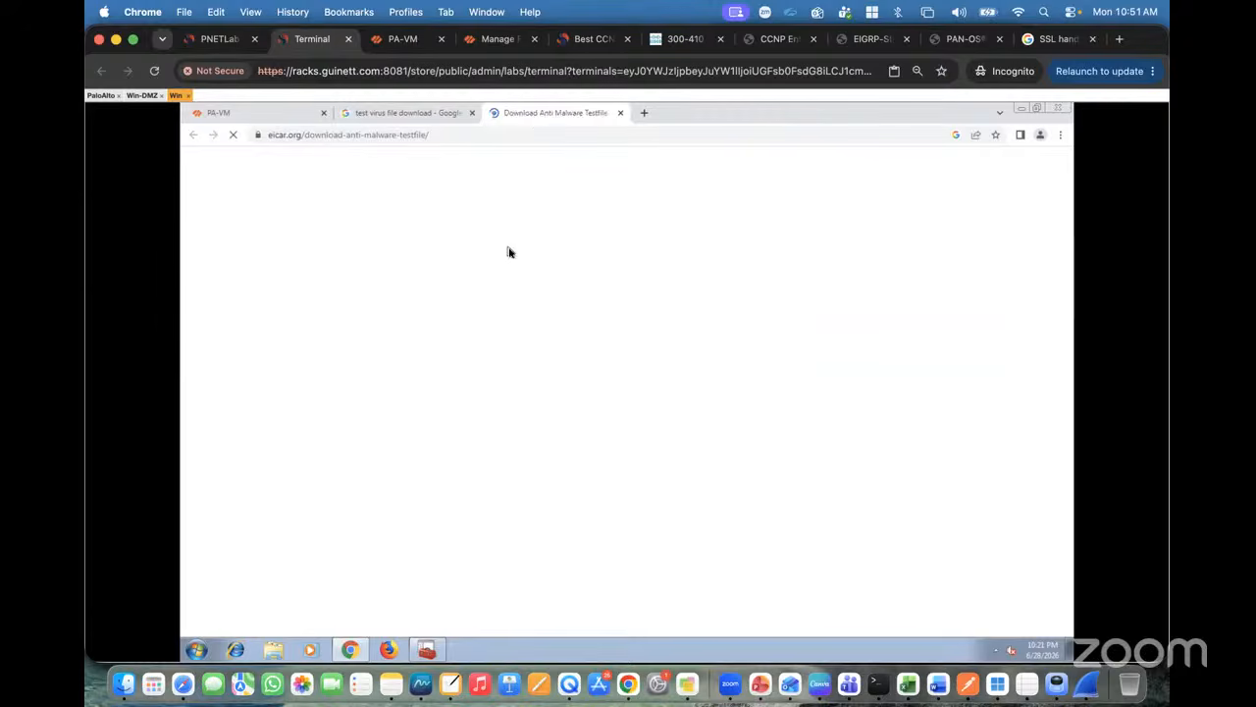
Step: Load google.com in another new tab, then return to the EICAR download page
left_click(645, 114)
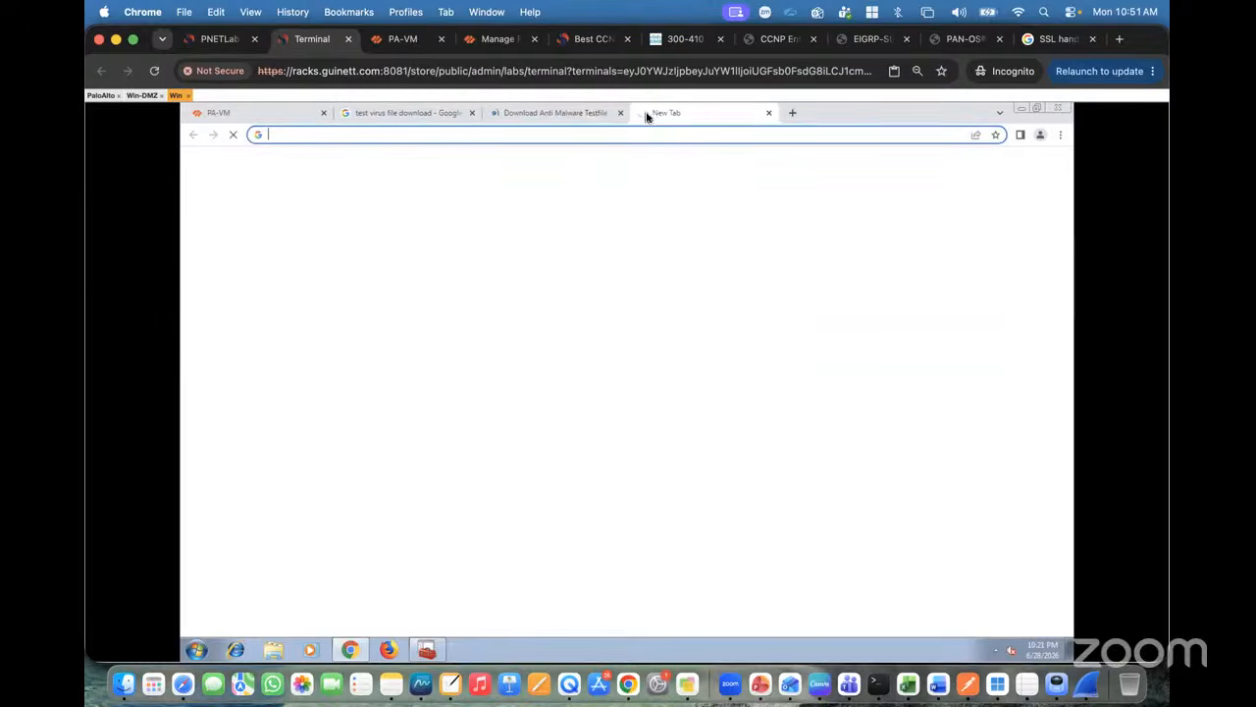
type("goo")
key("Return")
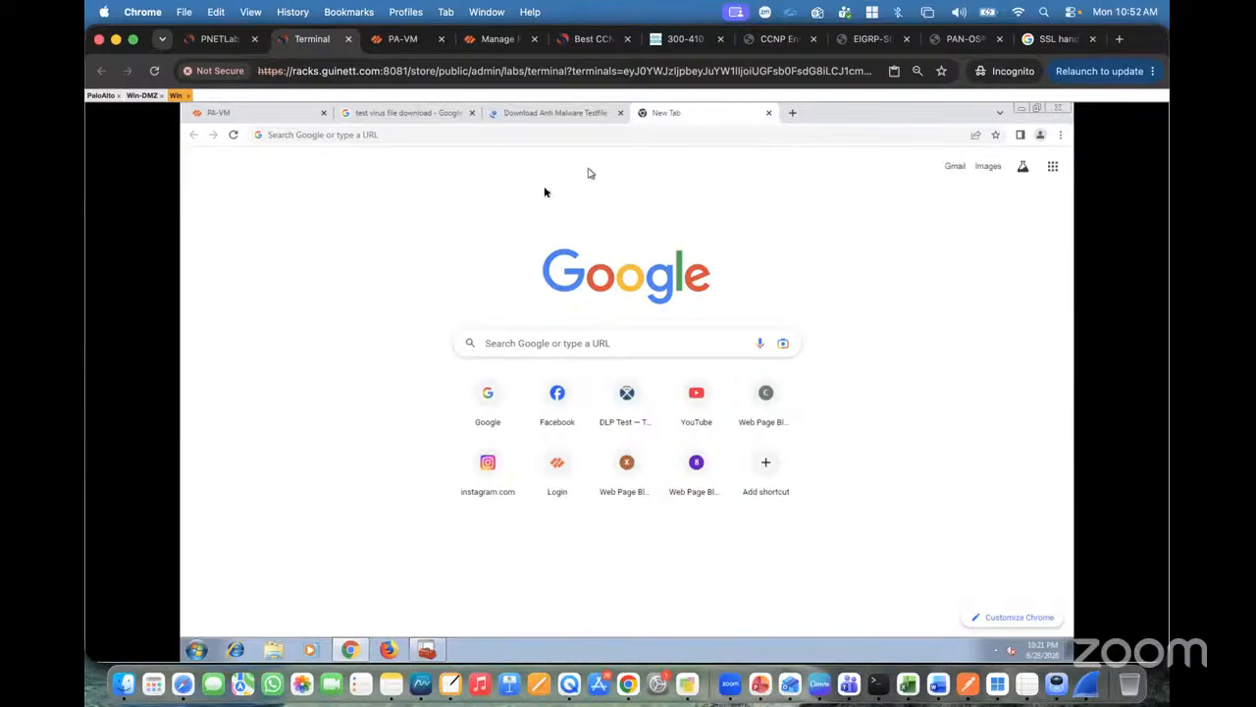
left_click(559, 114)
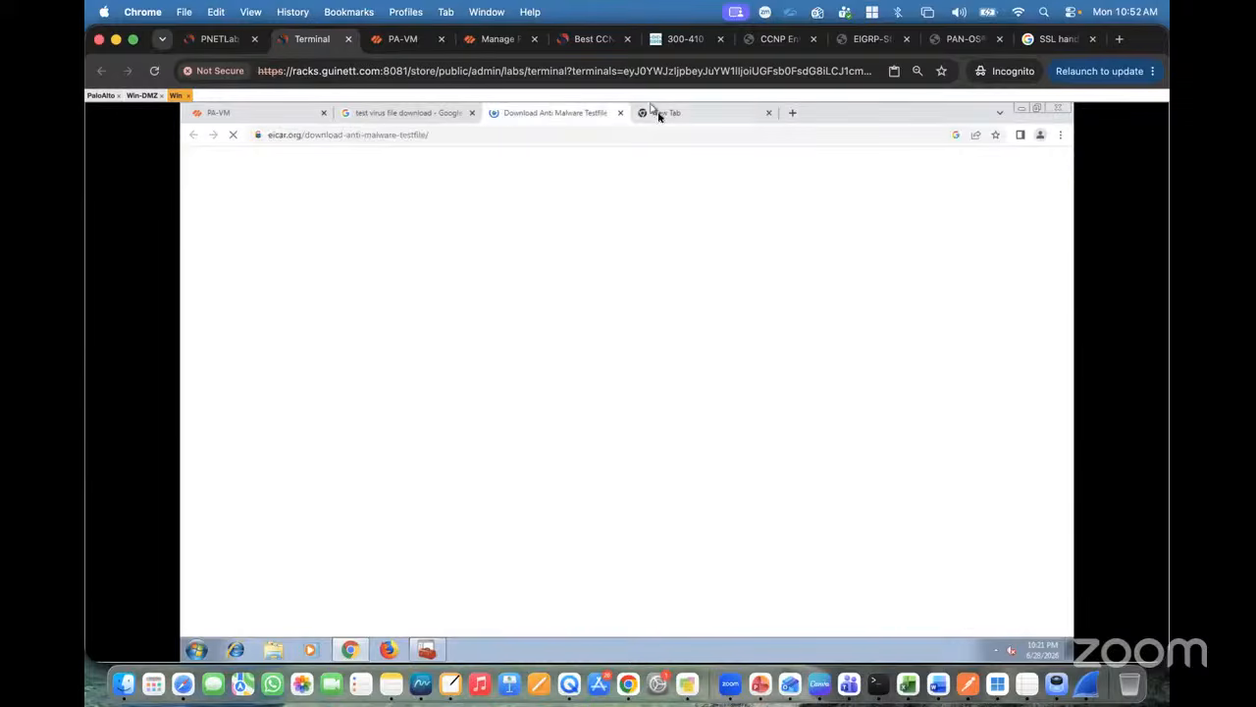
left_click(659, 115)
left_click(509, 133)
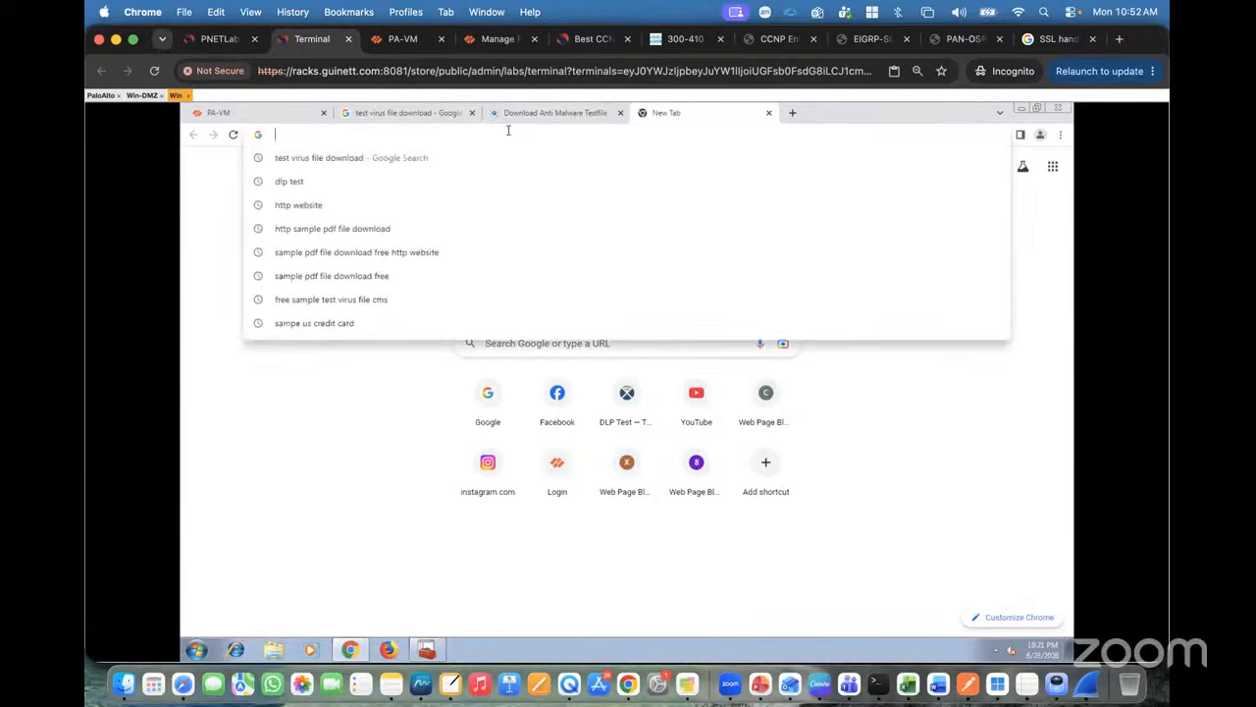
type("google.com")
key("Return")
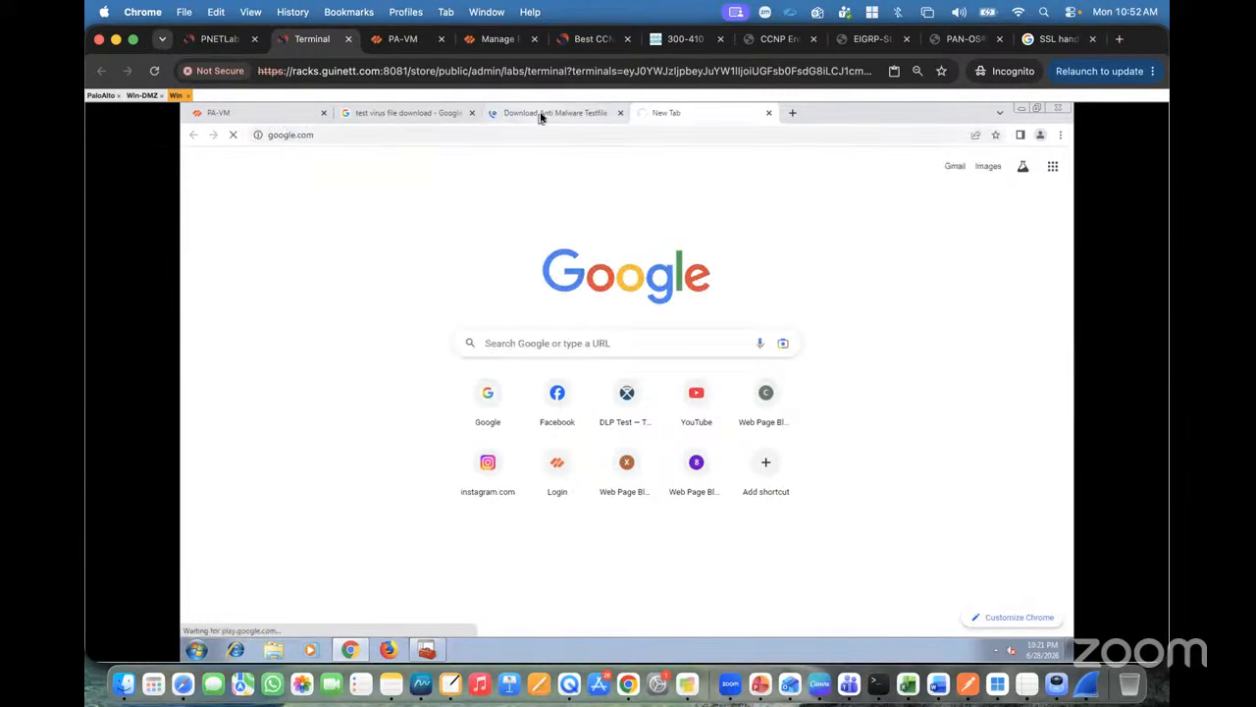
left_click(541, 116)
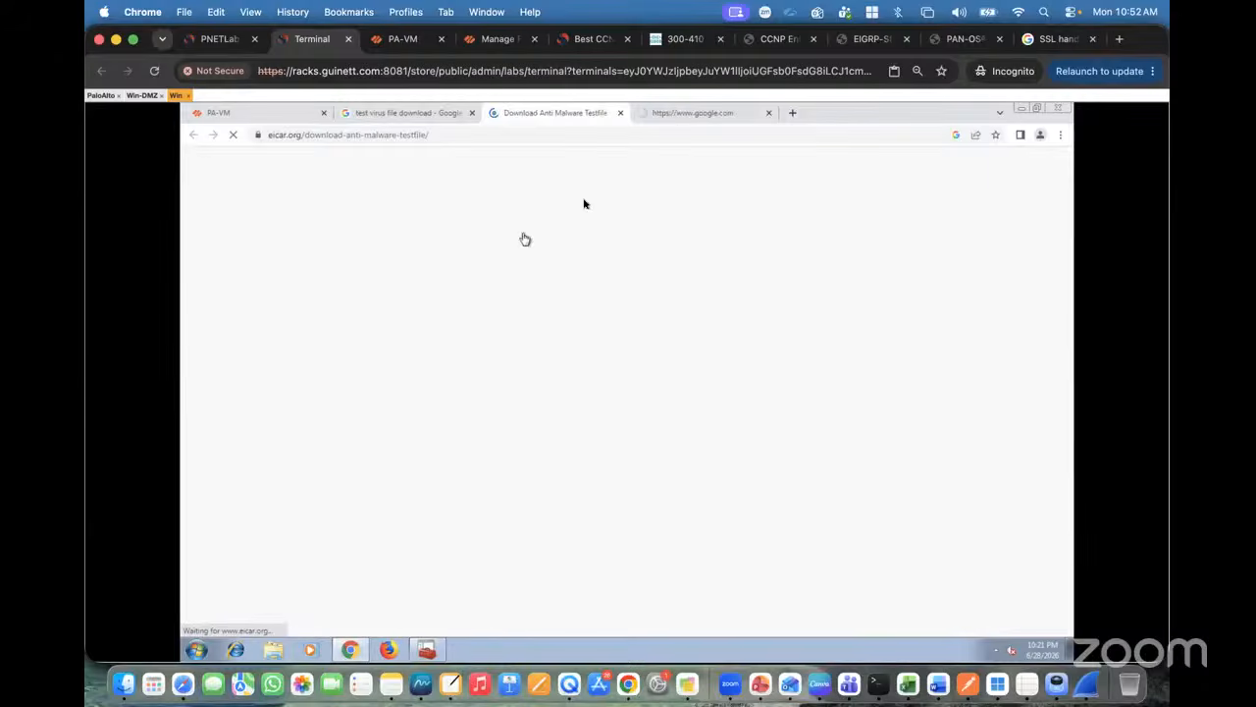
left_click(673, 116)
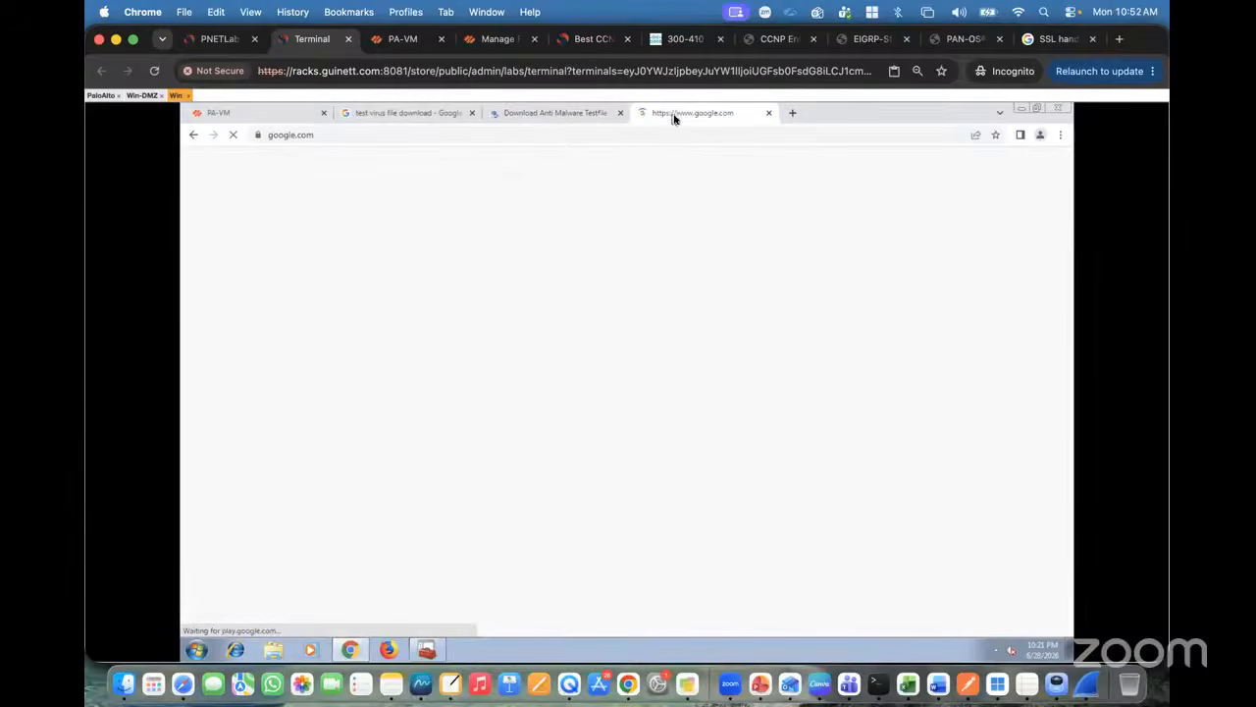
left_click(546, 115)
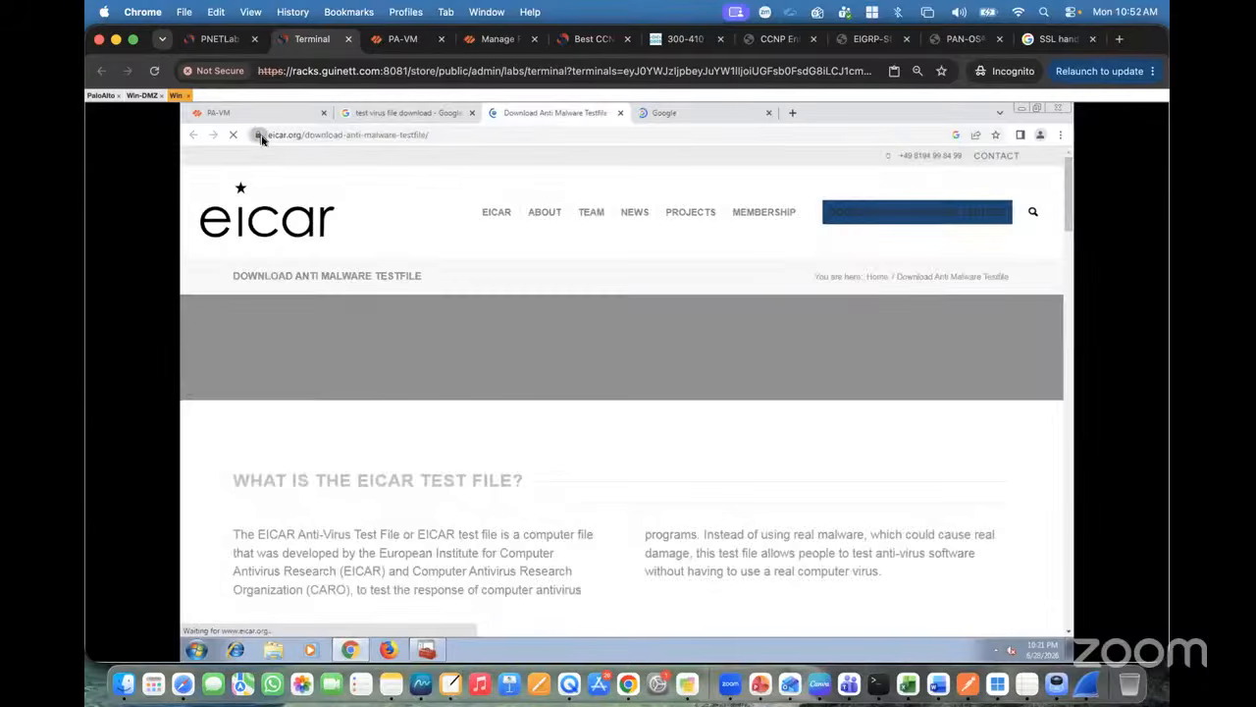
Step: Inspect eicar.org's Let's Encrypt certificate, then dismiss the site's cookie consent prompt
left_click(259, 134)
left_click(295, 185)
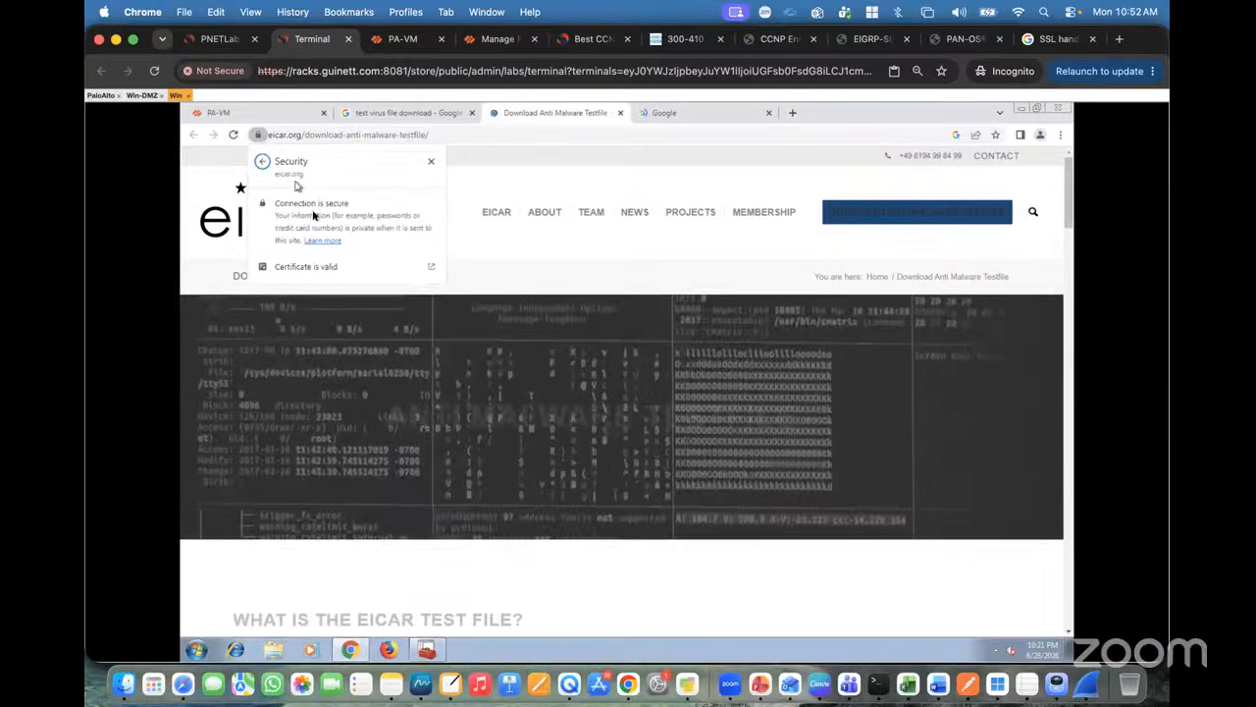
left_click(319, 268)
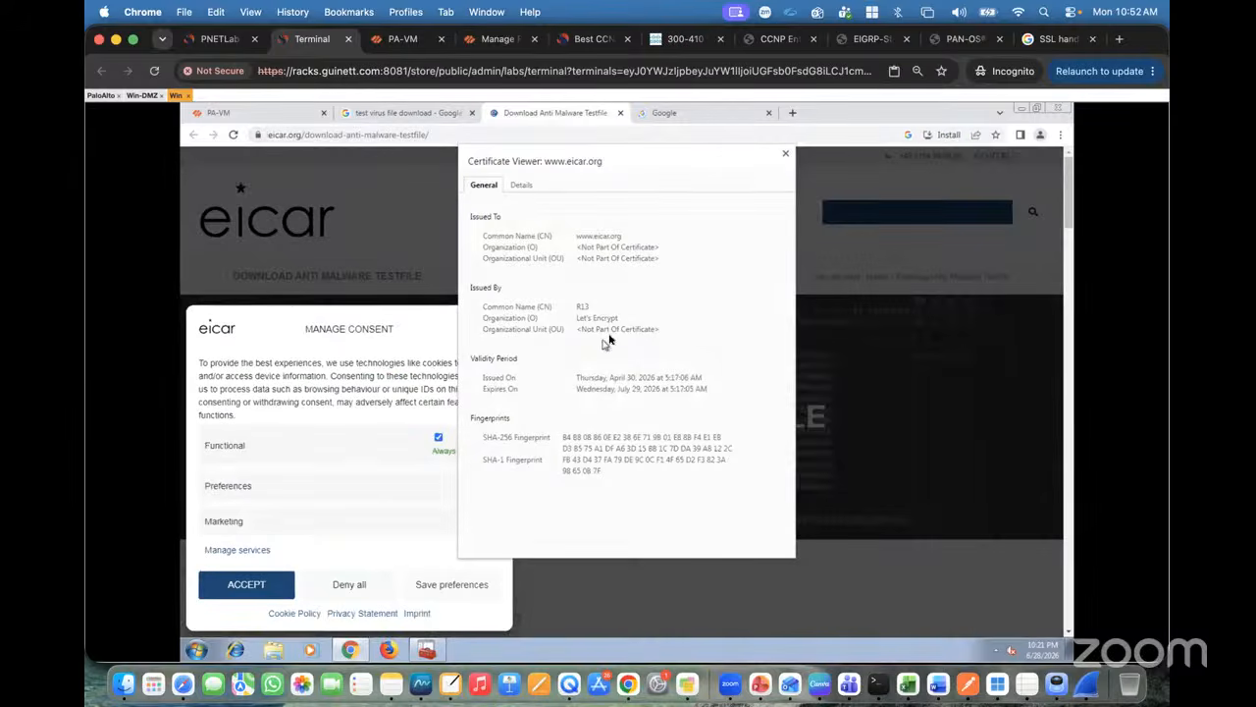
left_click(785, 157)
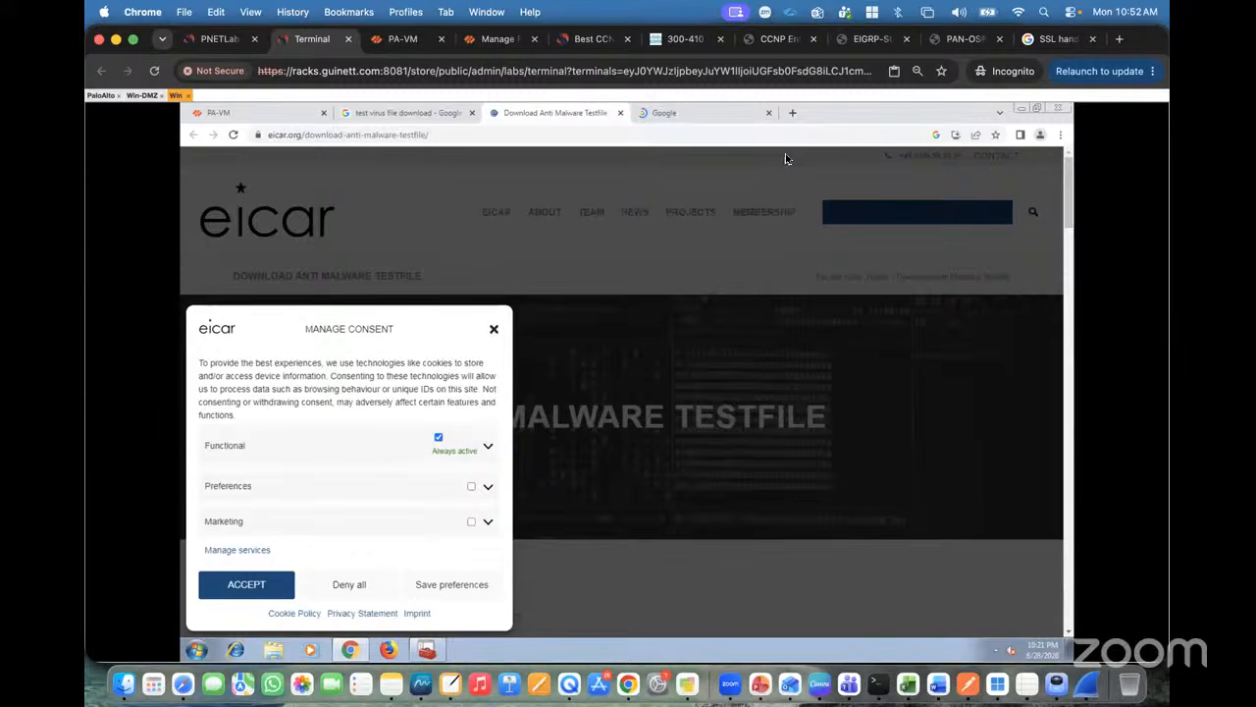
left_click(494, 331)
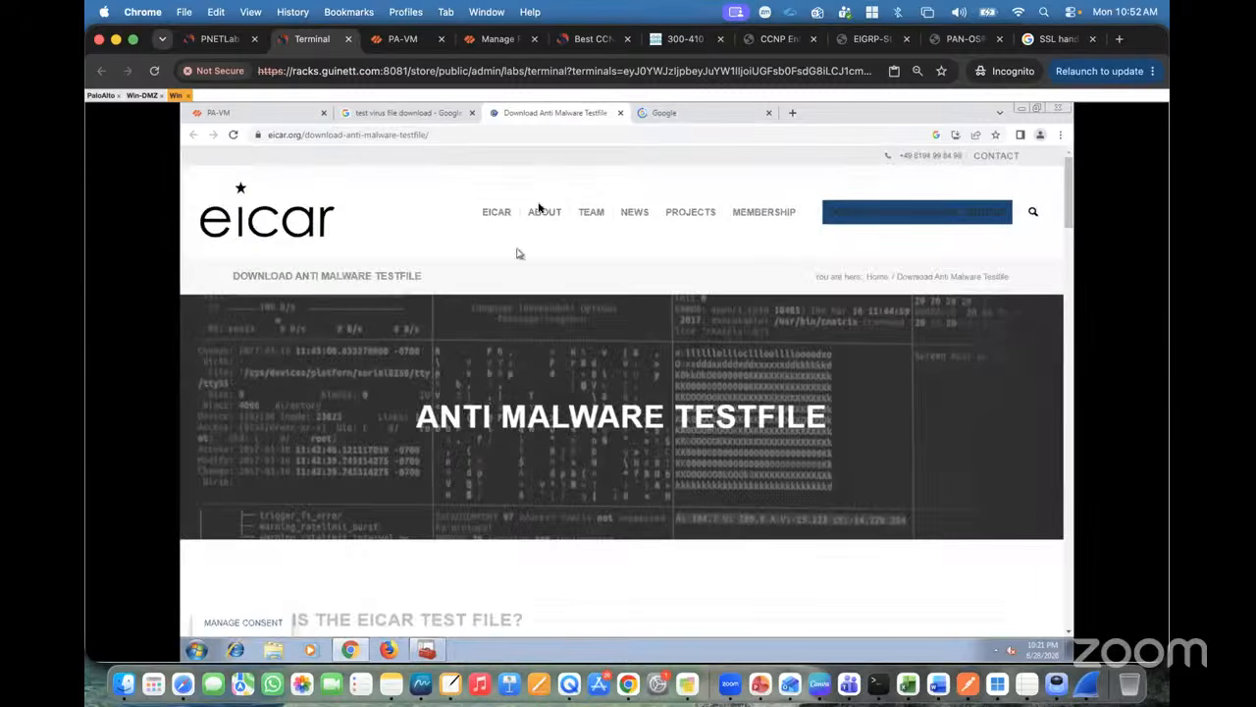
Step: Inspect google.com's certificate on the Google tab, then return to the EICAR tab
left_click(653, 118)
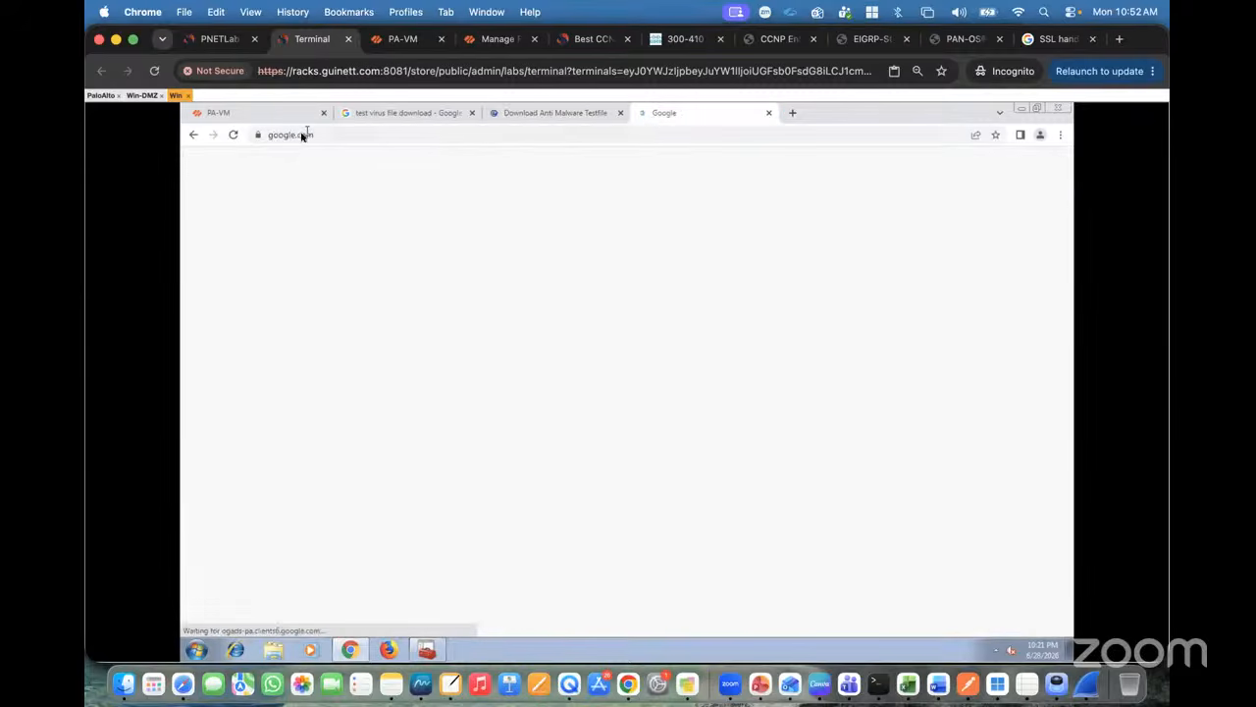
left_click(257, 135)
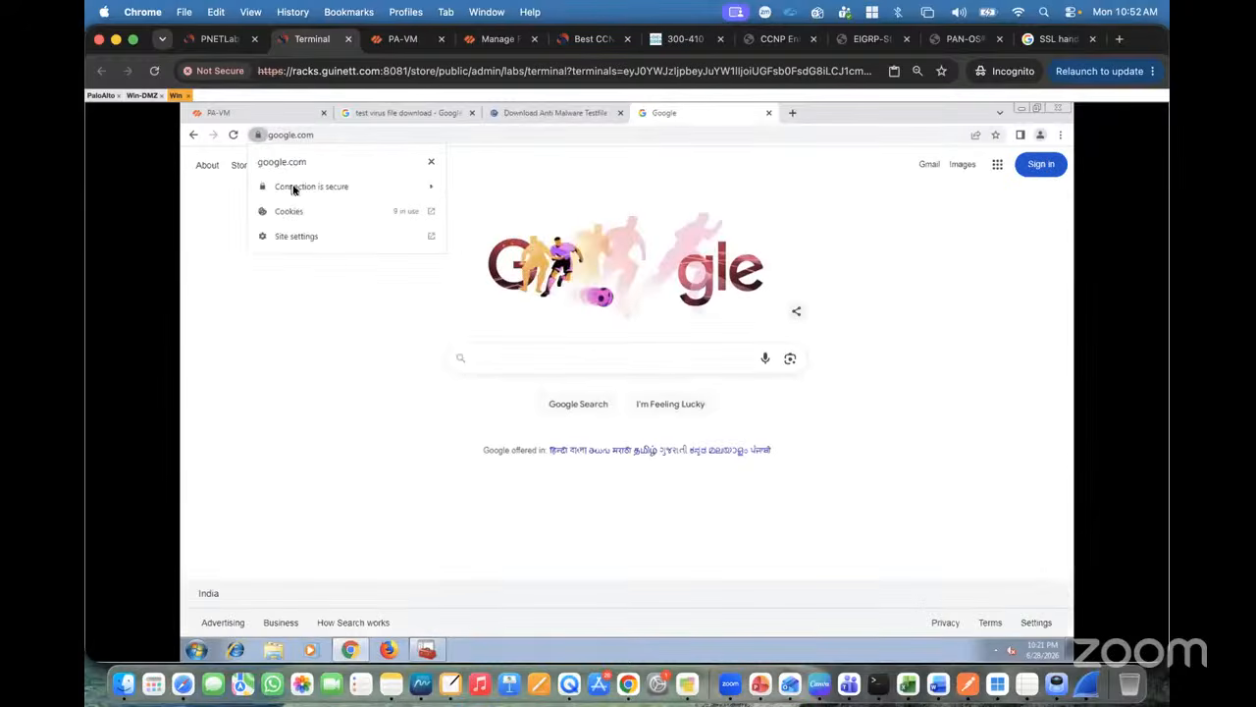
left_click(292, 188)
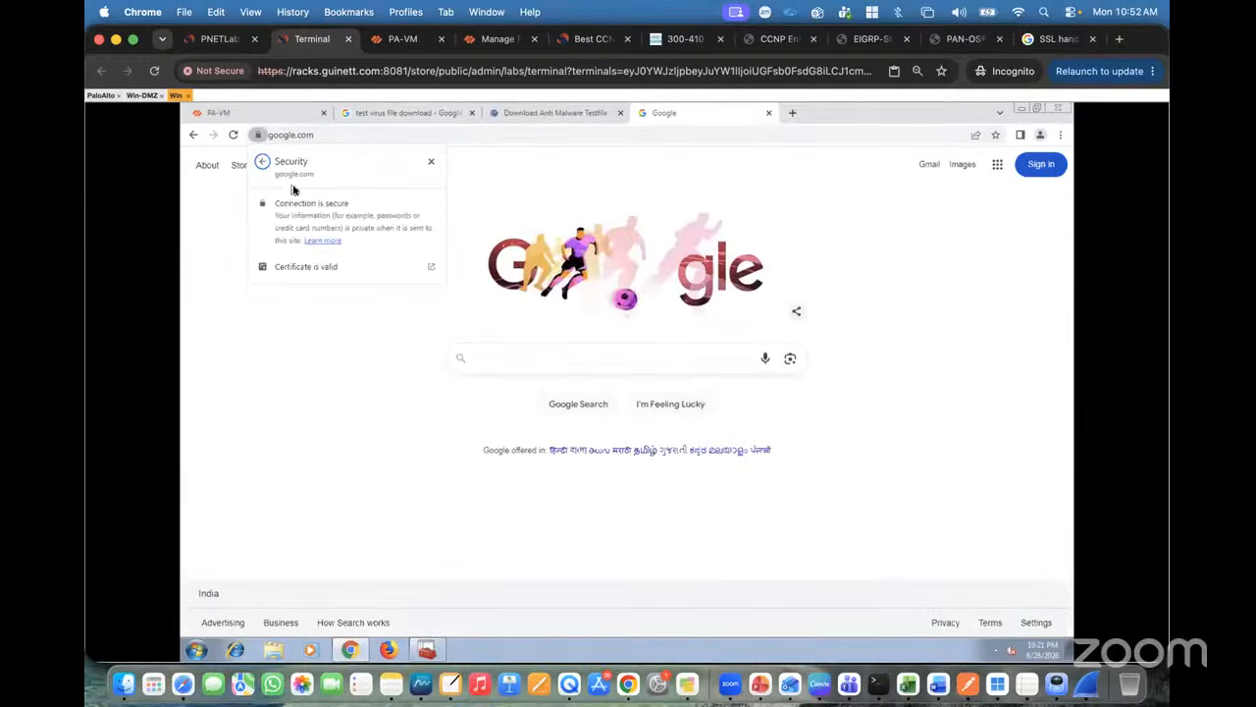
left_click(305, 263)
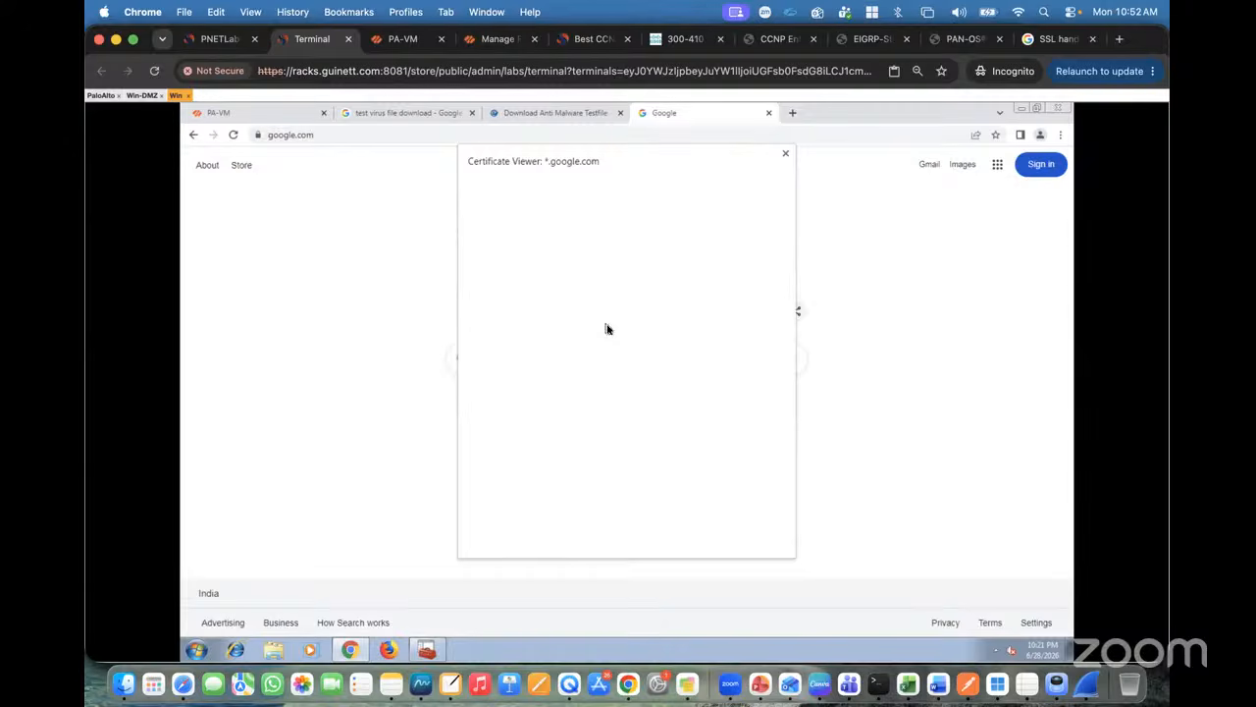
left_click(784, 154)
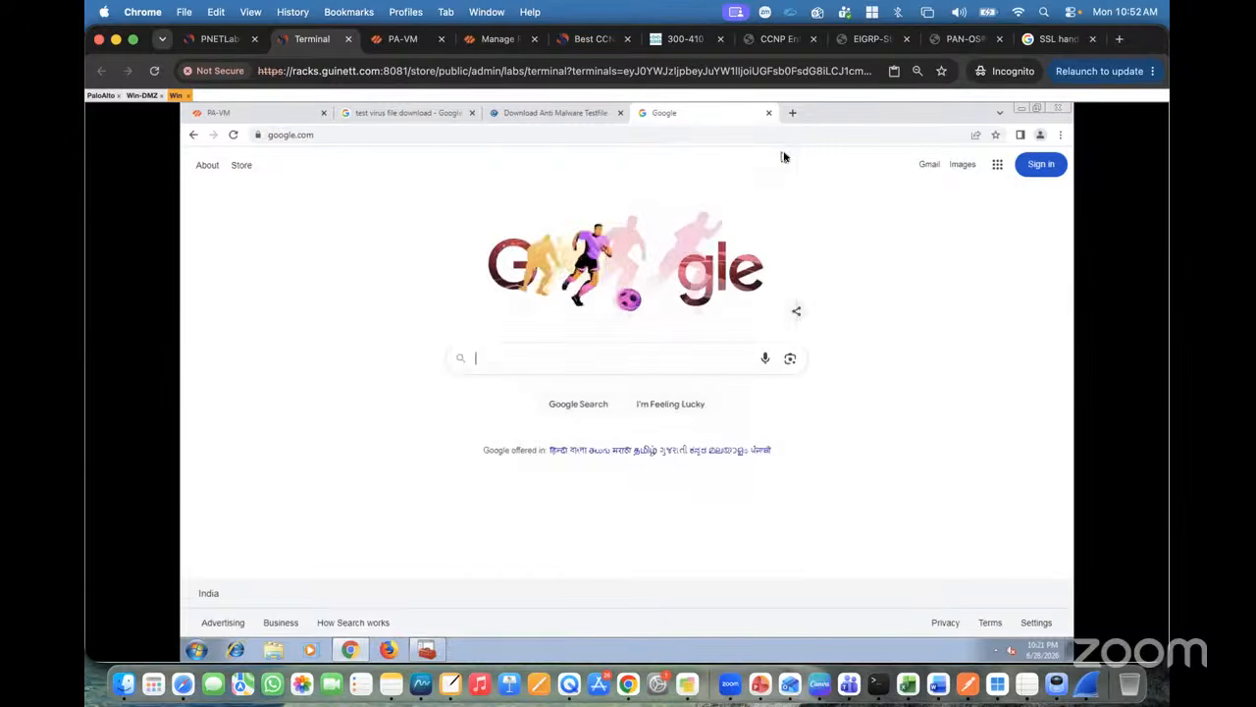
left_click(541, 112)
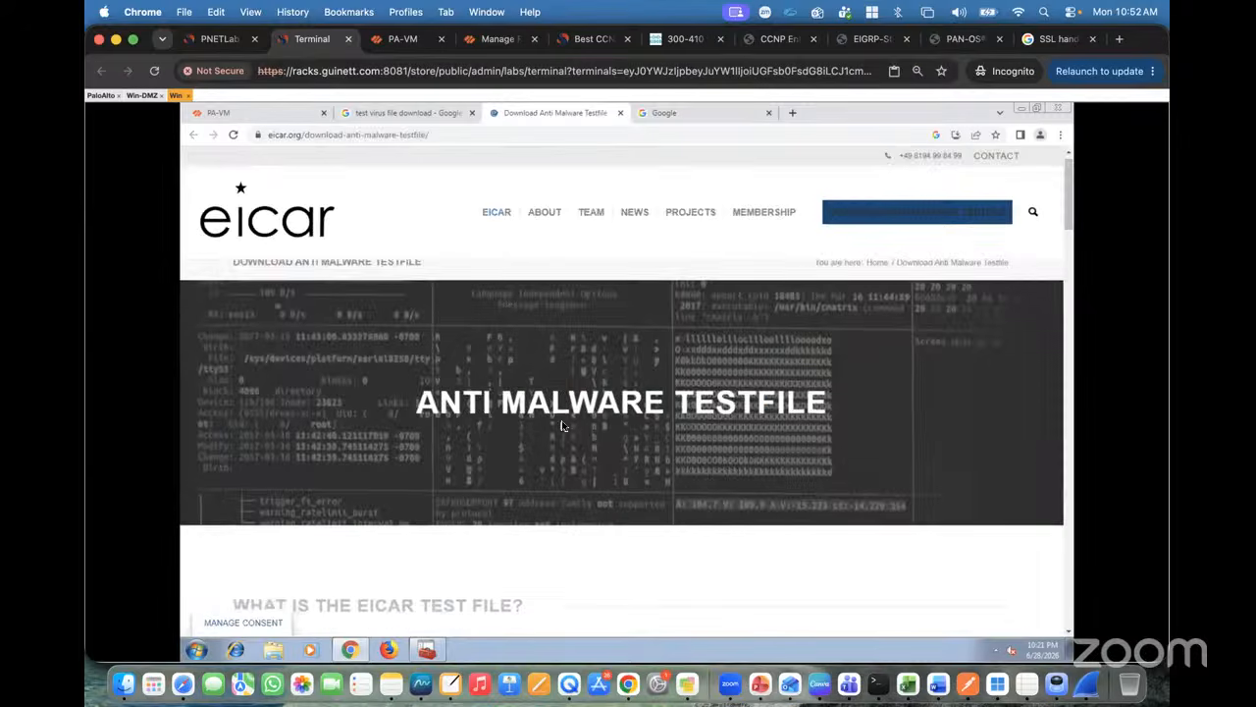
Step: Open the eicar.com.txt download from the Download Area in a new tab and view it
scroll(563, 424, "down", 3)
scroll(562, 425, "down", 2)
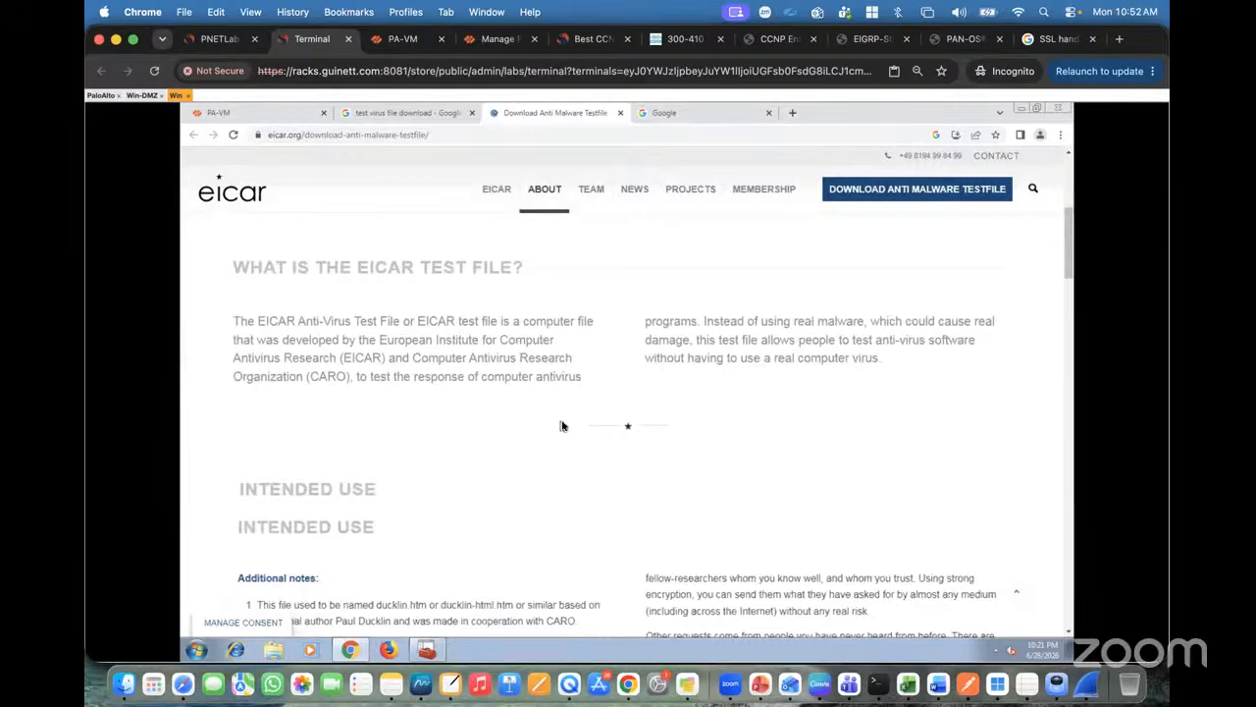
scroll(562, 425, "down", 10)
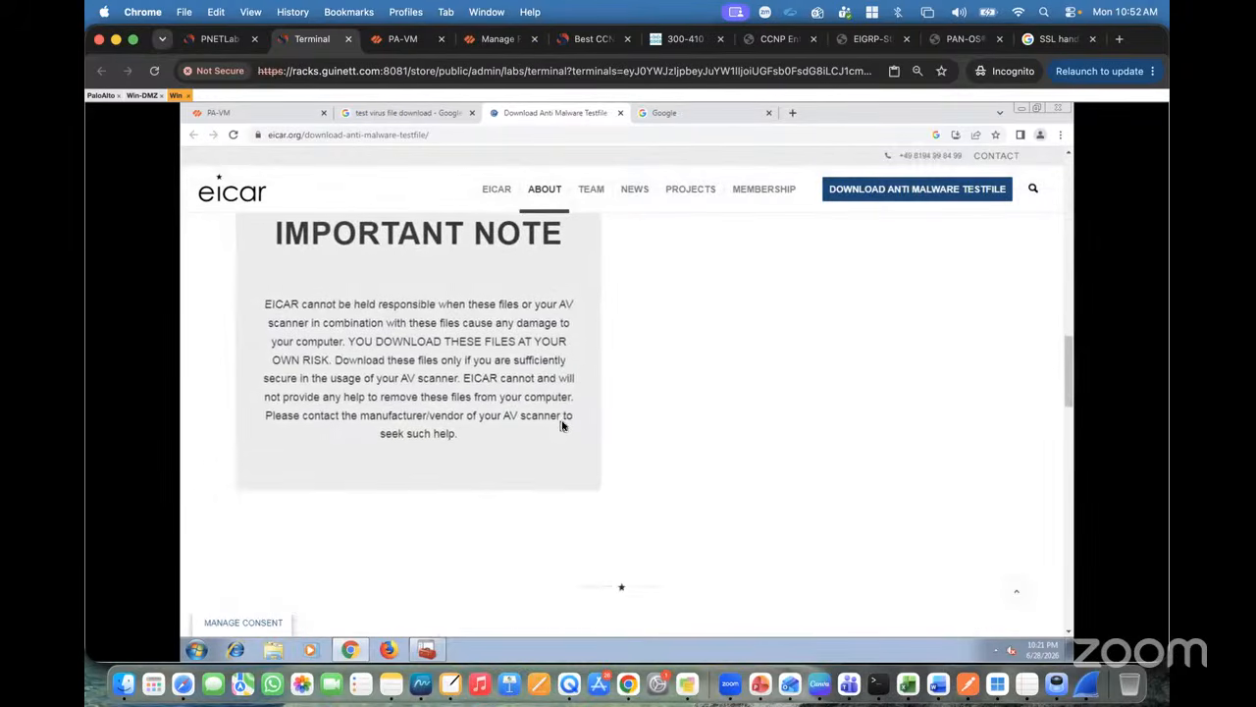
scroll(562, 424, "down", 6)
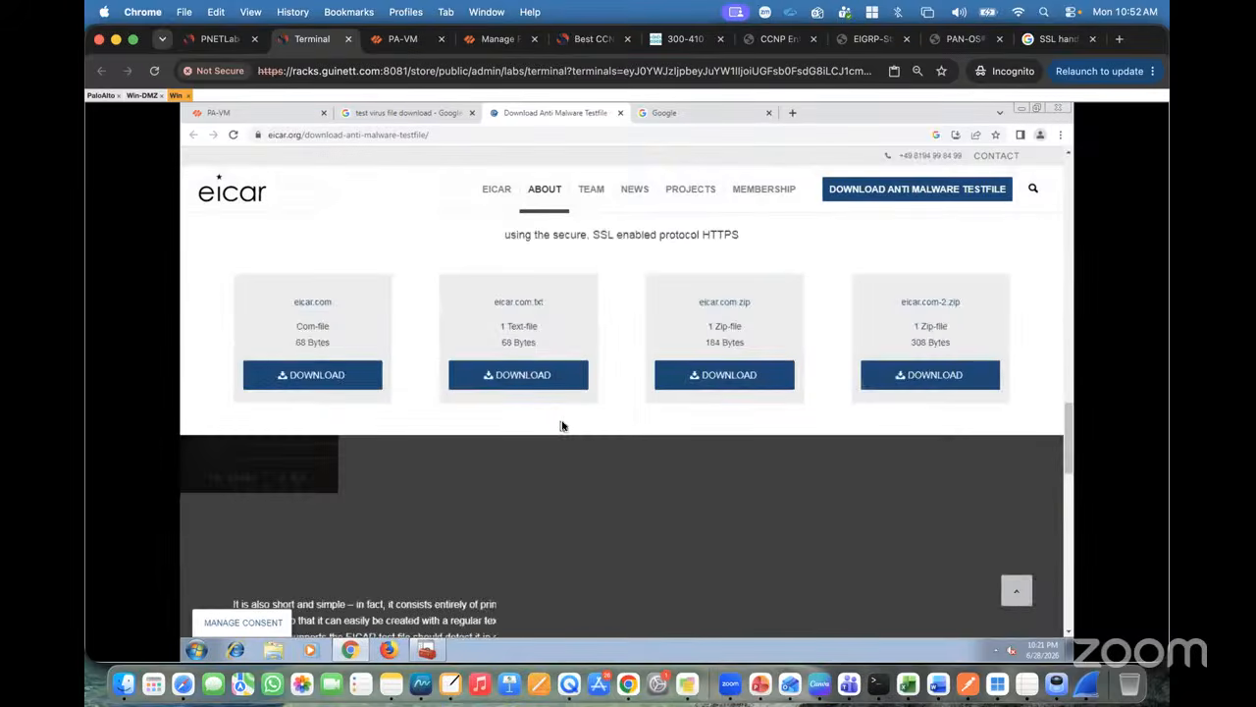
scroll(561, 425, "down", 1)
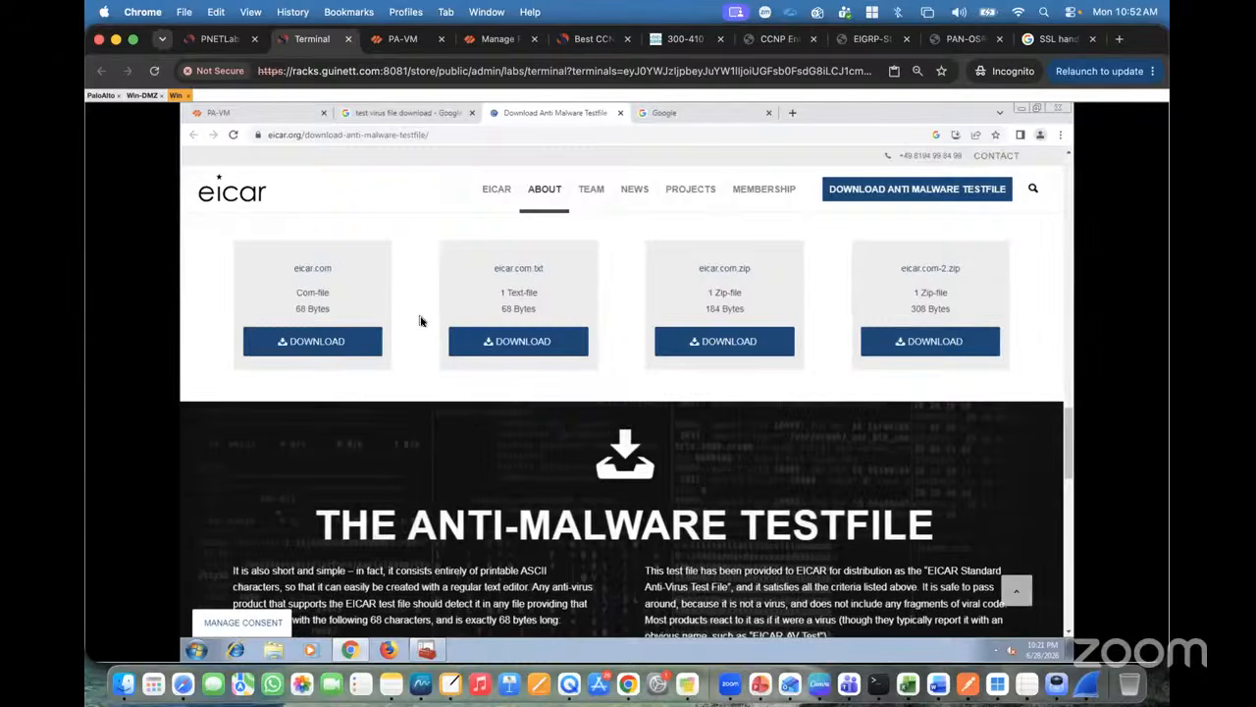
scroll(420, 321, "up", 3)
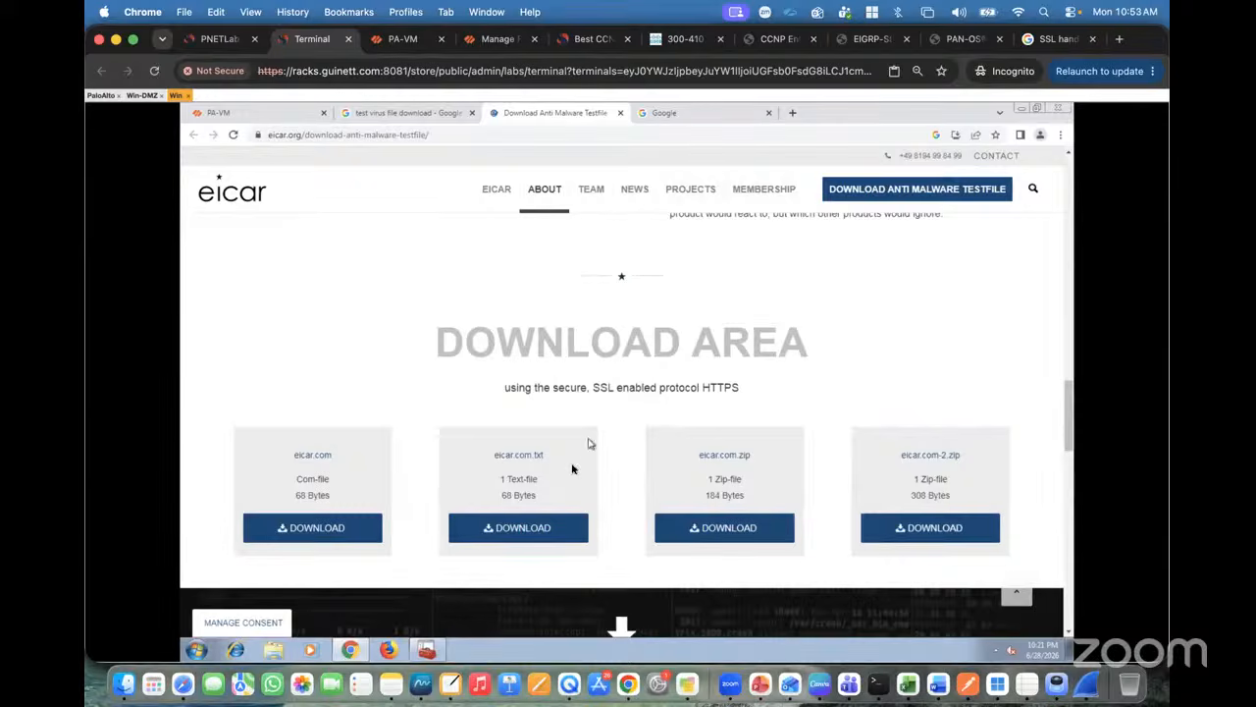
right_click(516, 528)
left_click(552, 536)
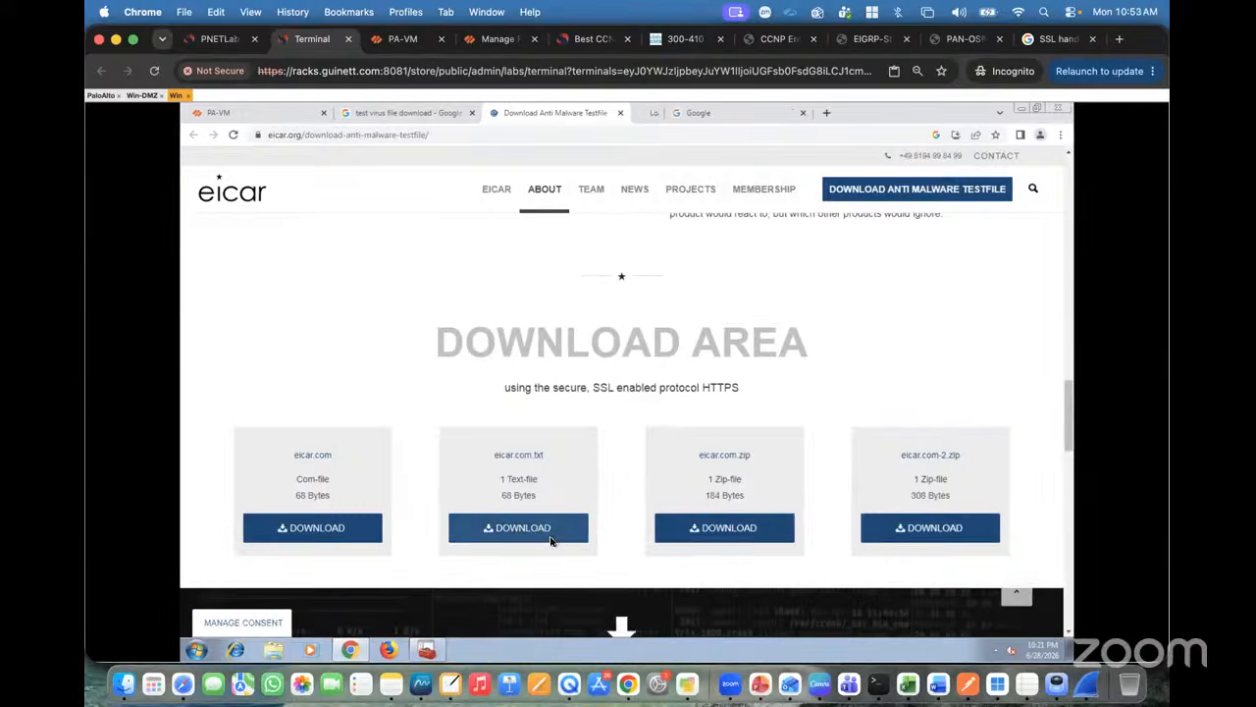
left_click(664, 116)
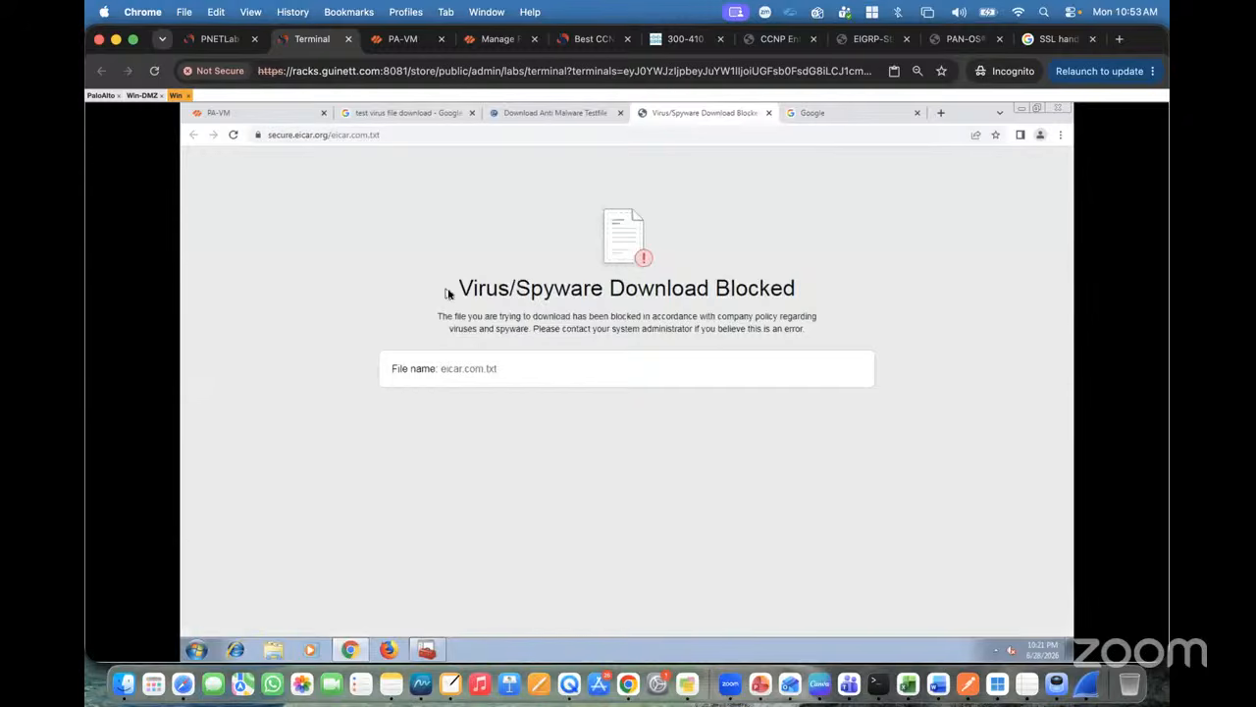
Step: Show that the blocked secure.eicar.org page's certificate was issued by 172.16.10.1
left_click_drag(447, 294, 797, 289)
left_click(257, 134)
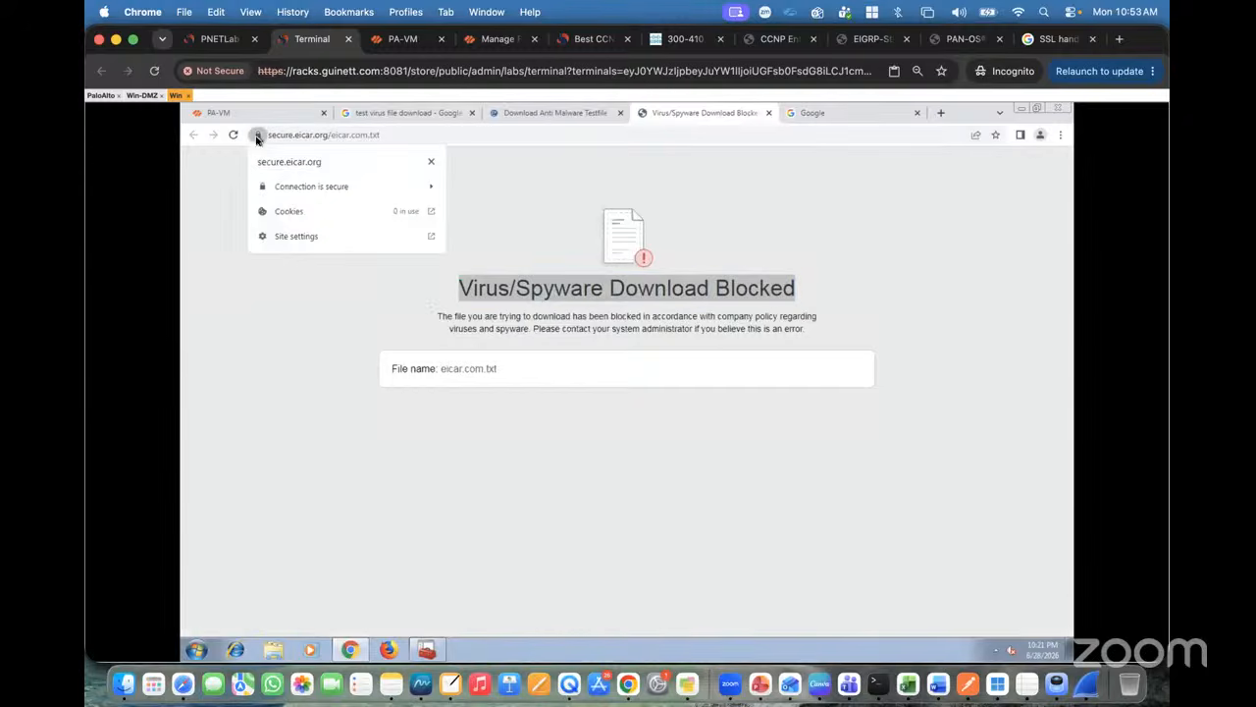
left_click(289, 189)
left_click(306, 266)
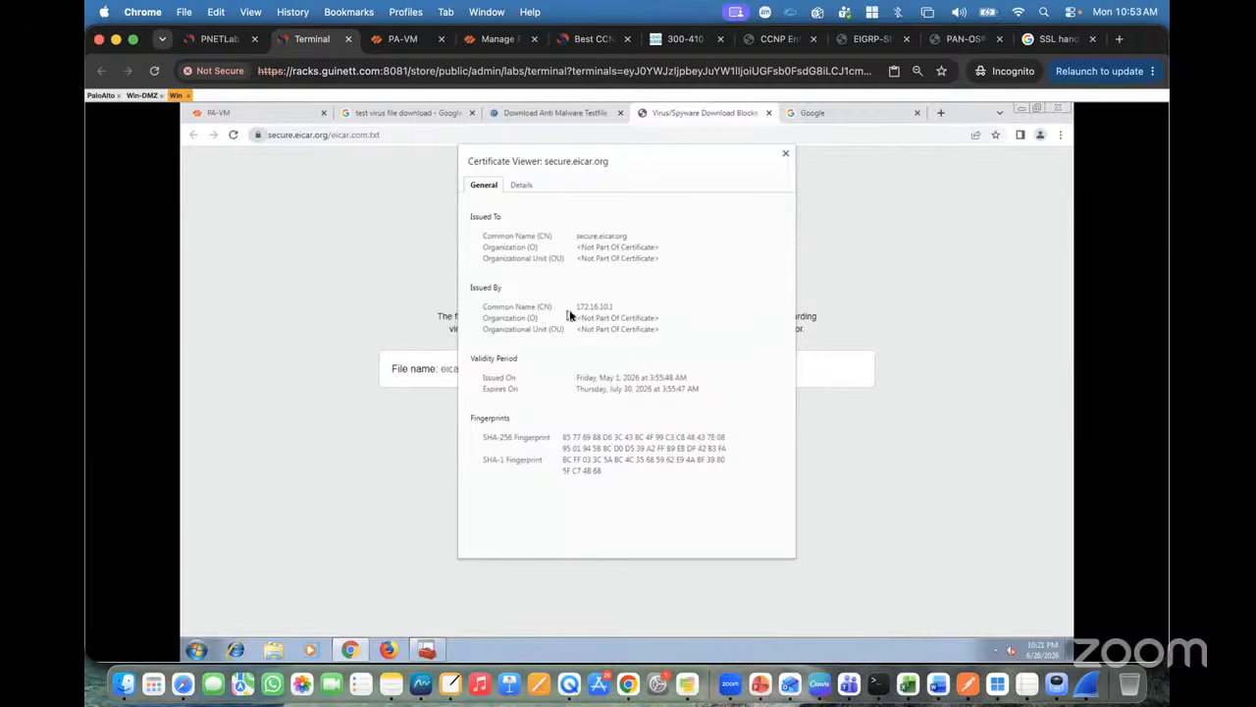
left_click_drag(575, 307, 620, 311)
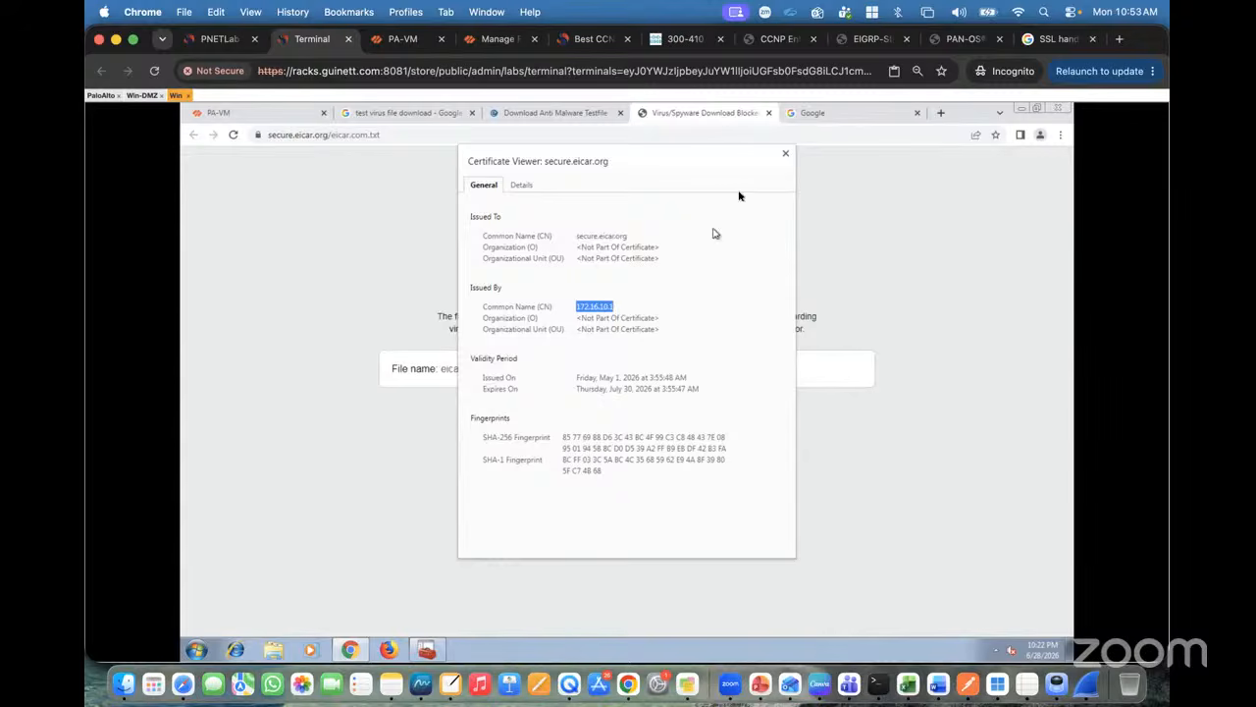
left_click(785, 153)
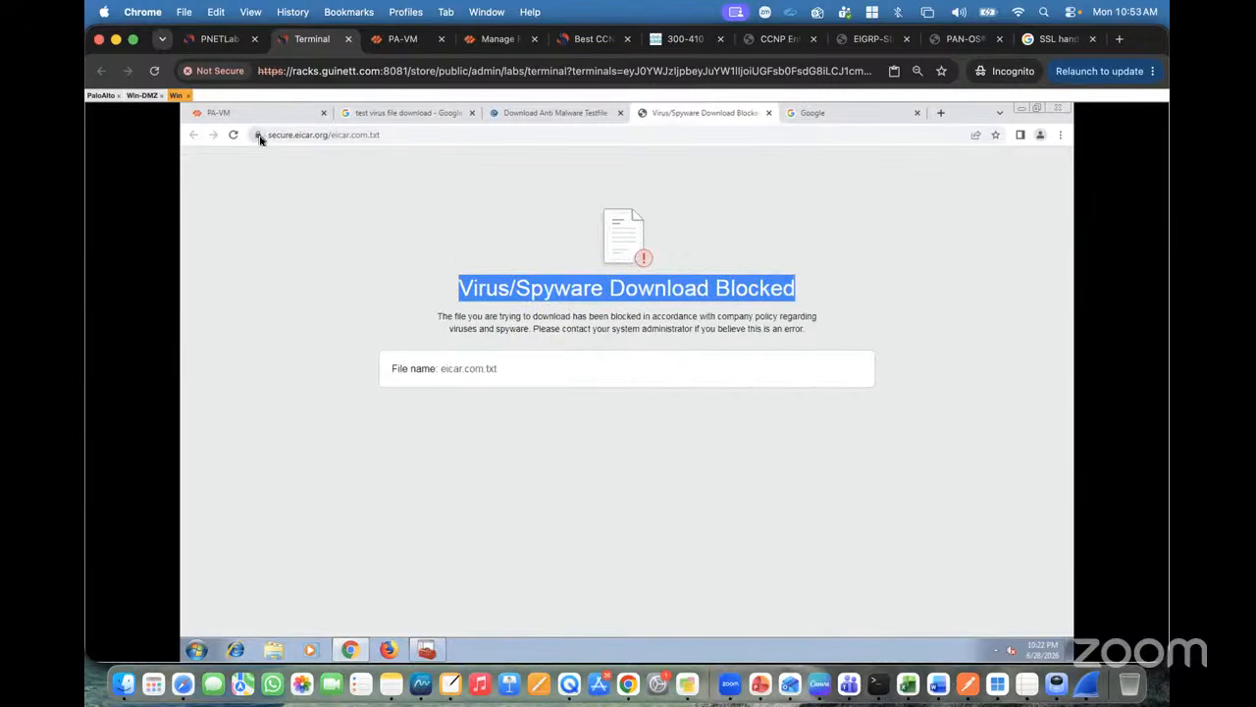
left_click(258, 135)
left_click(305, 136)
left_click(305, 137)
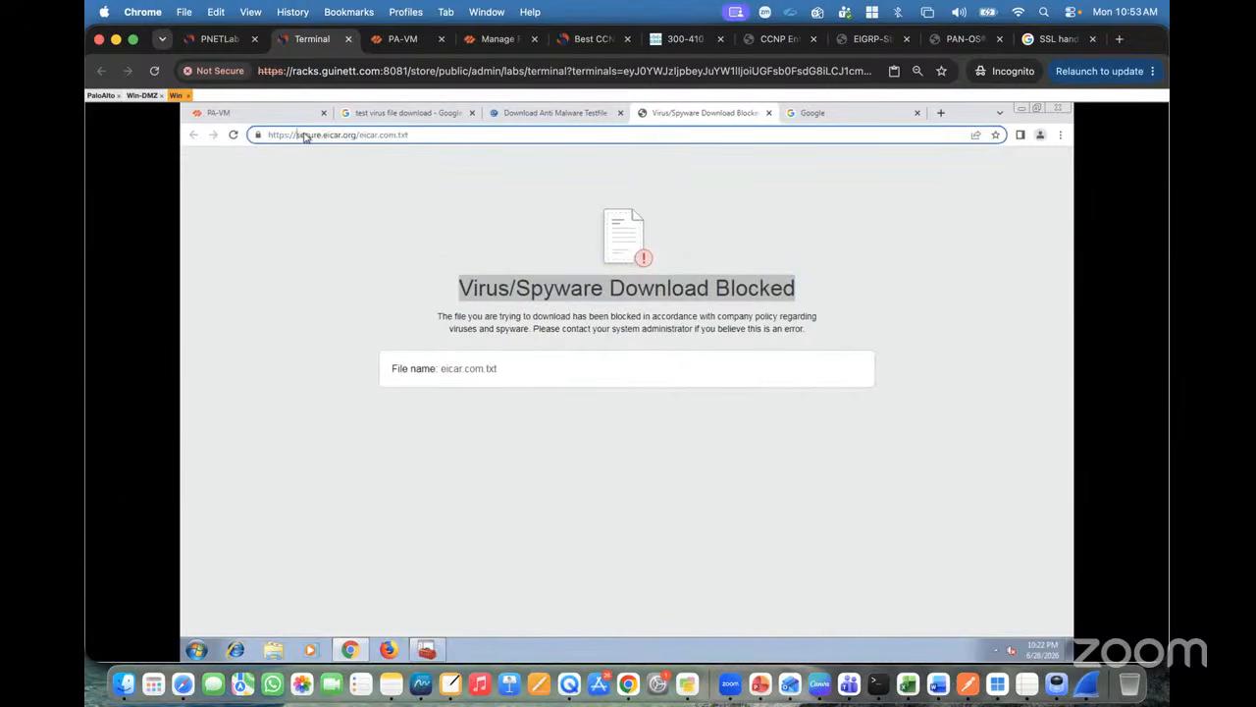
Step: Switch to the Google tab and click into the search box
left_click(246, 193)
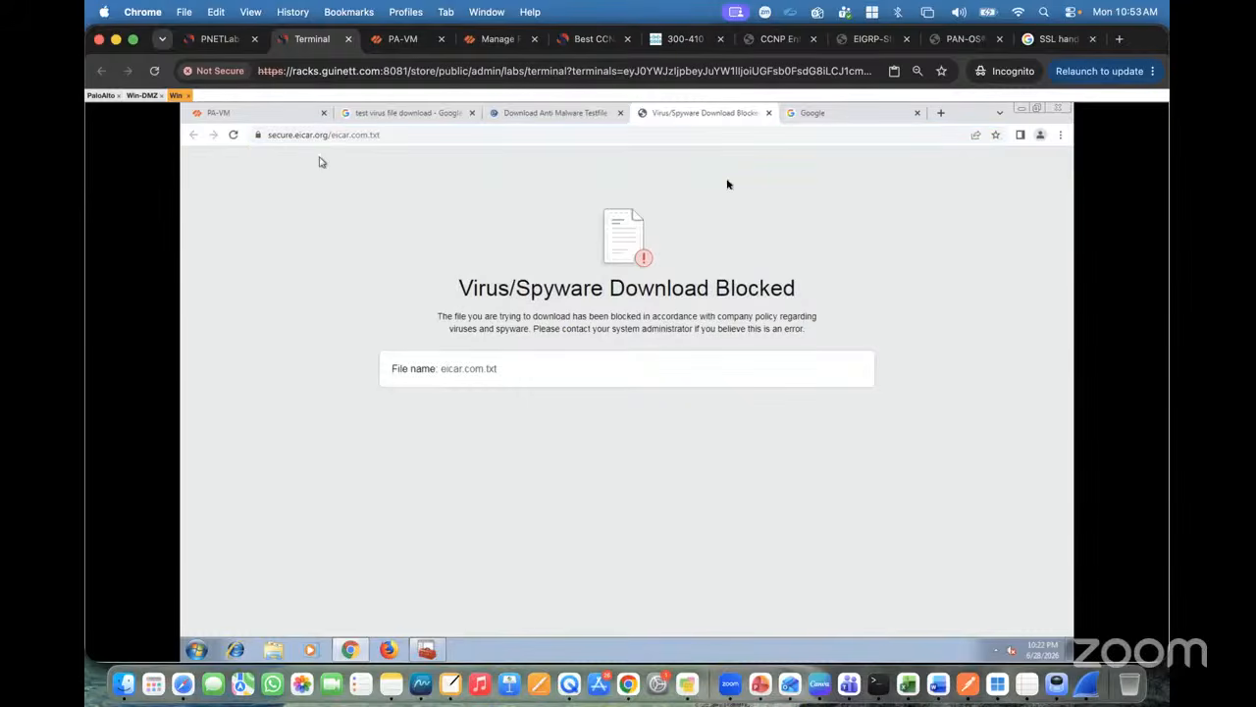
left_click(813, 113)
left_click(511, 357)
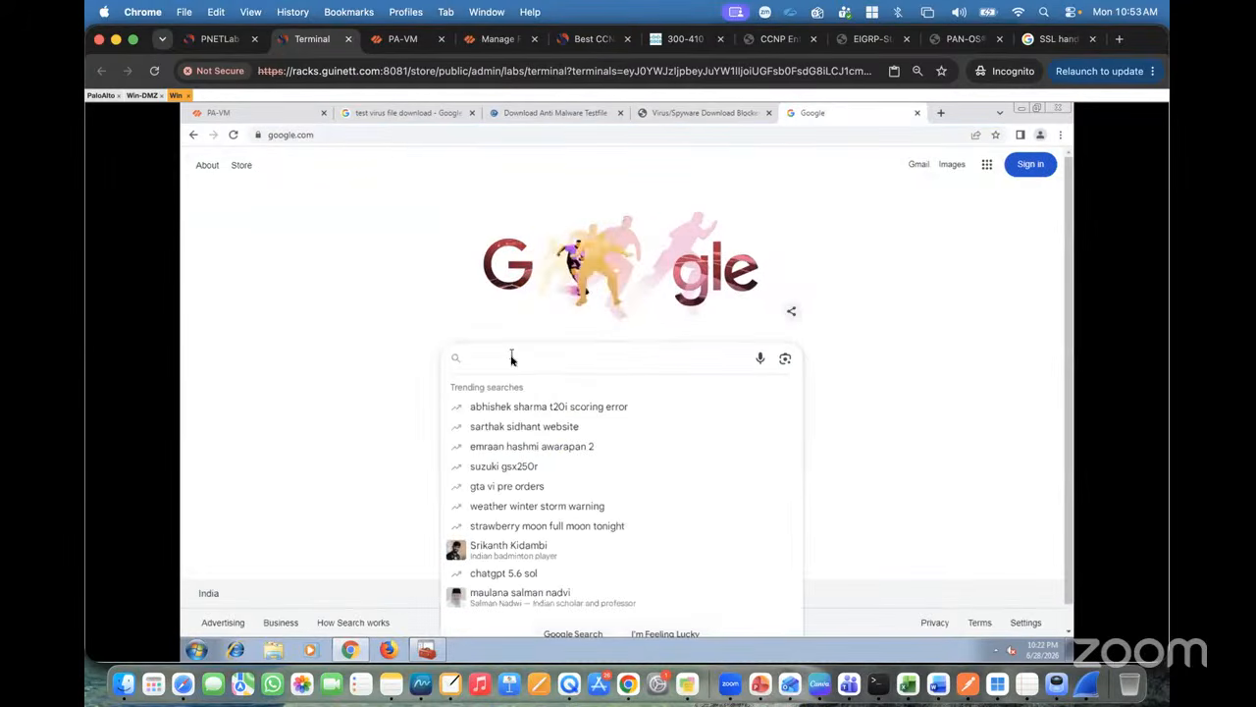
Step: Search Google for 'sample pdf donwload' and open the PDFObject Sample PDF result in a new tab
type("sample p")
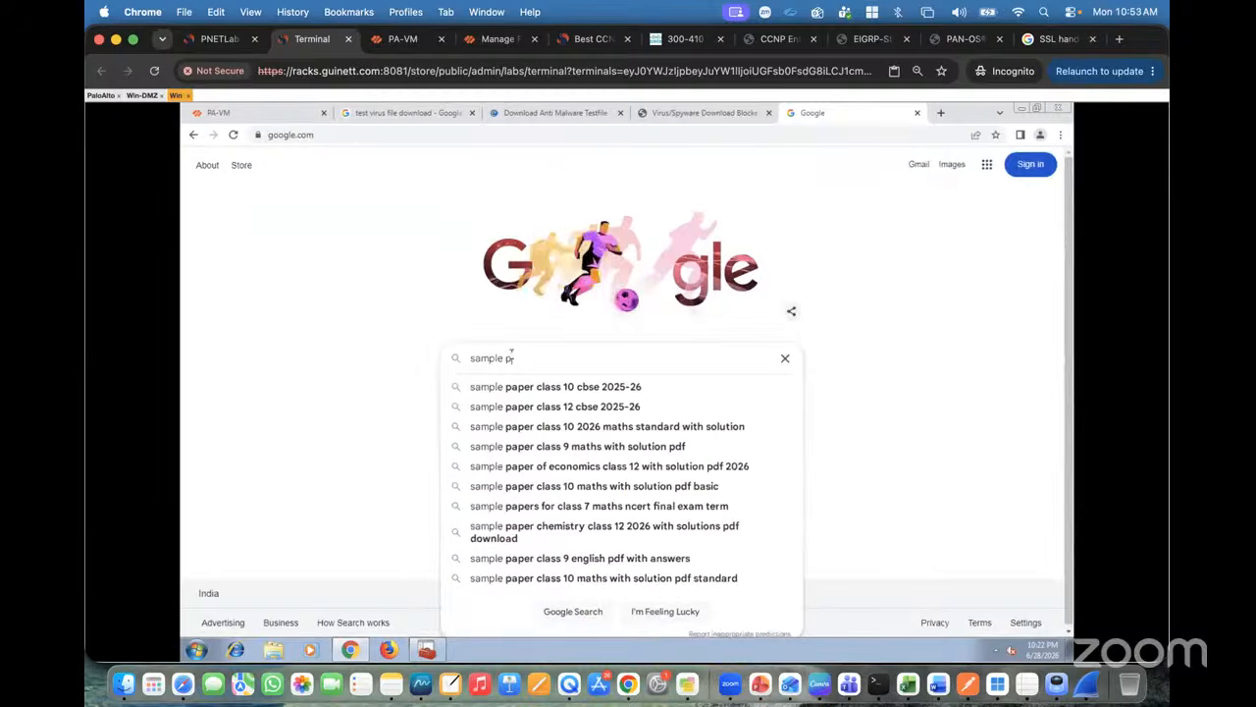
type("df donwload")
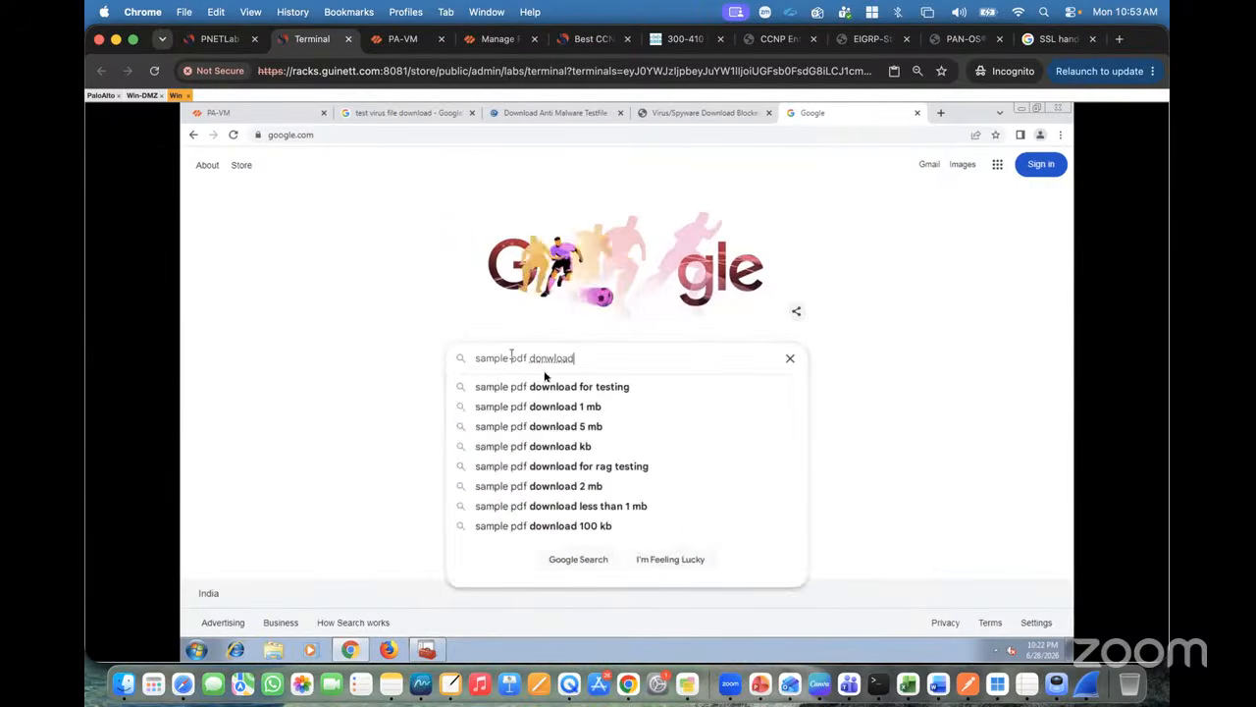
key("Return")
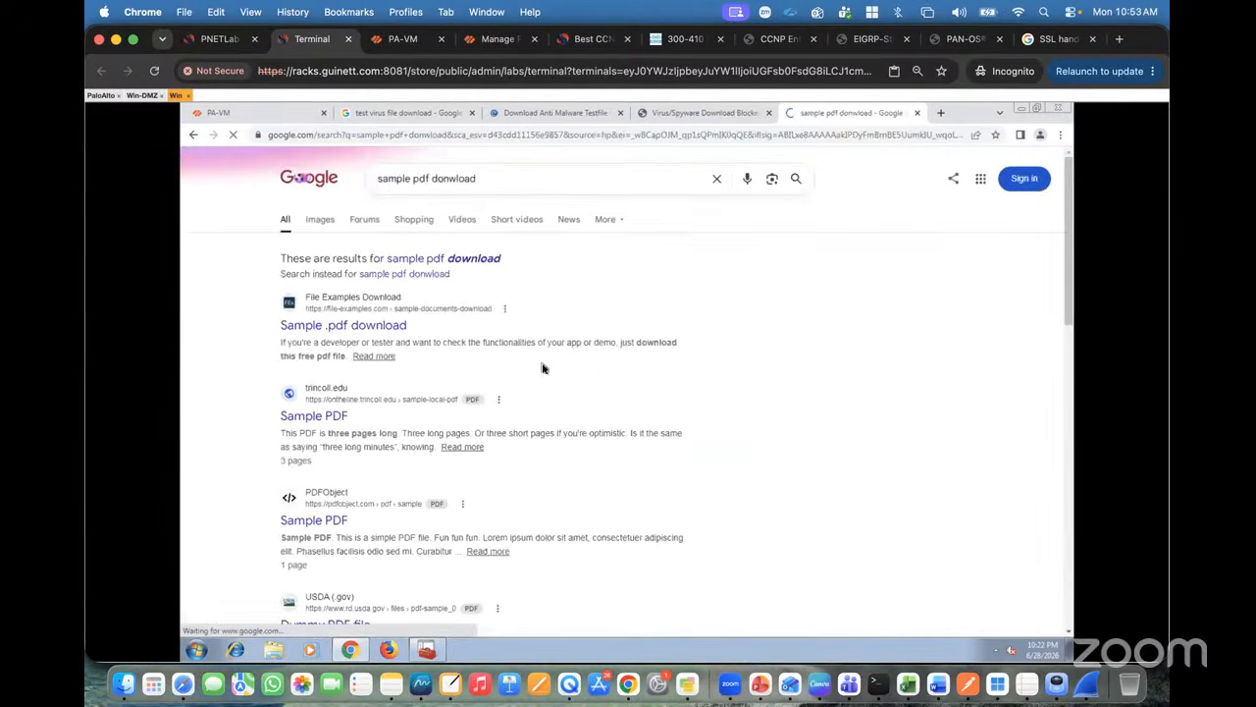
right_click(304, 528)
left_click(345, 533)
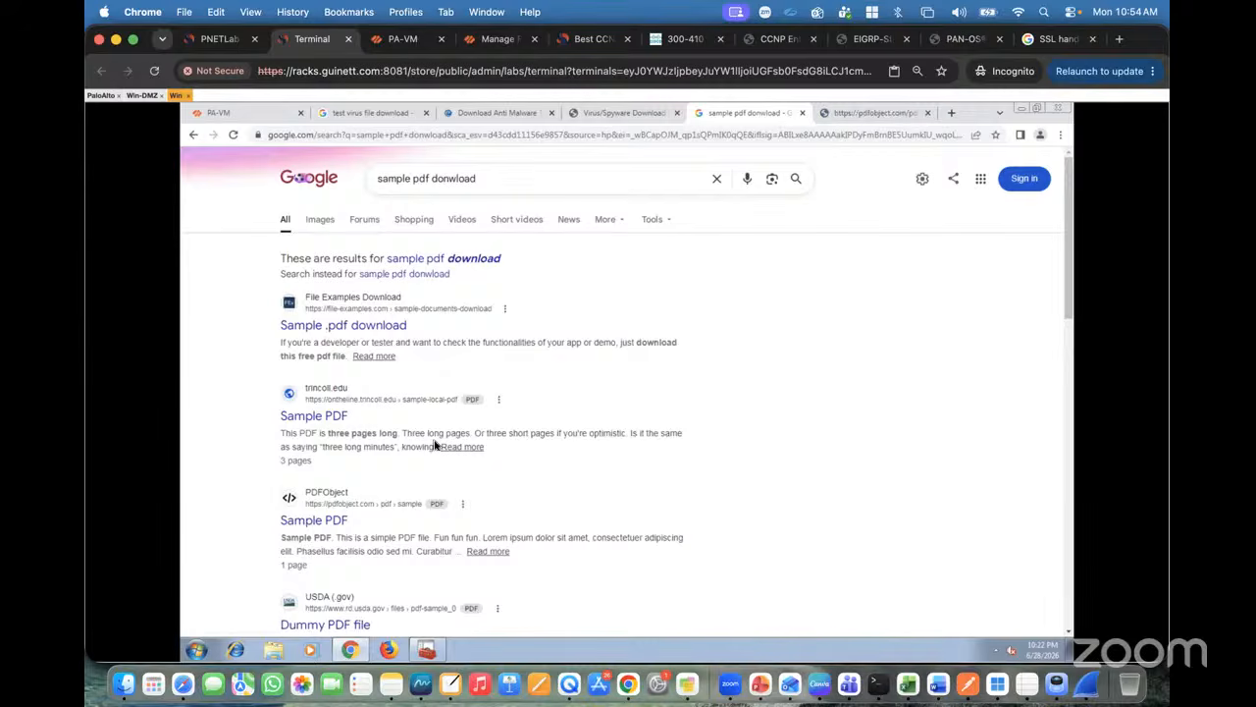
Step: Switch to the Sample PDF tab and retry loading it, but it fails to load
scroll(439, 438, "down", 2)
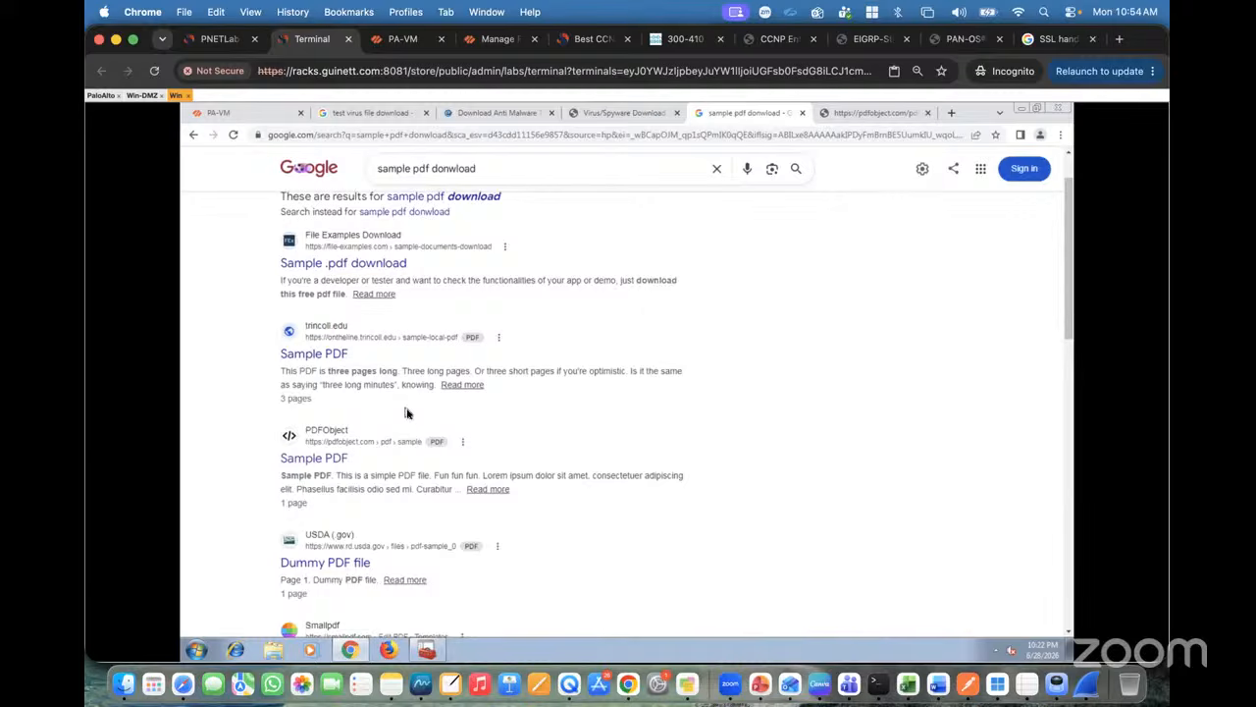
scroll(408, 413, "down", 3)
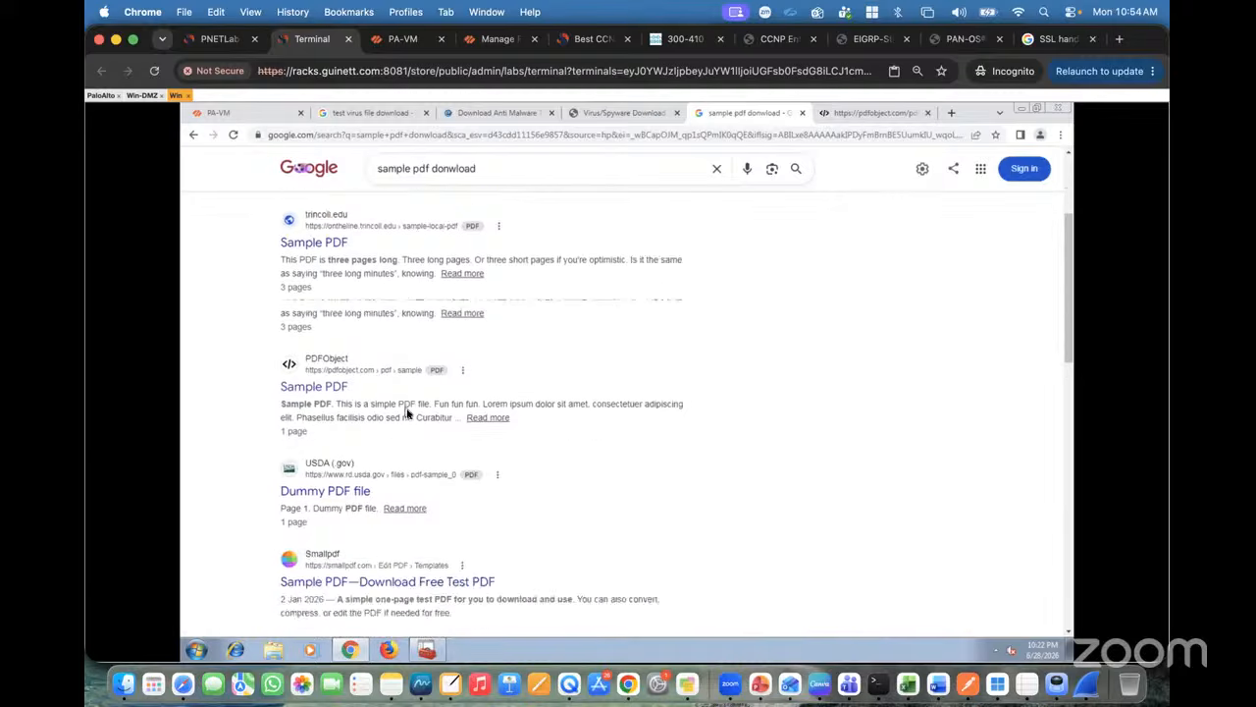
scroll(408, 413, "down", 3)
scroll(408, 413, "down", 2)
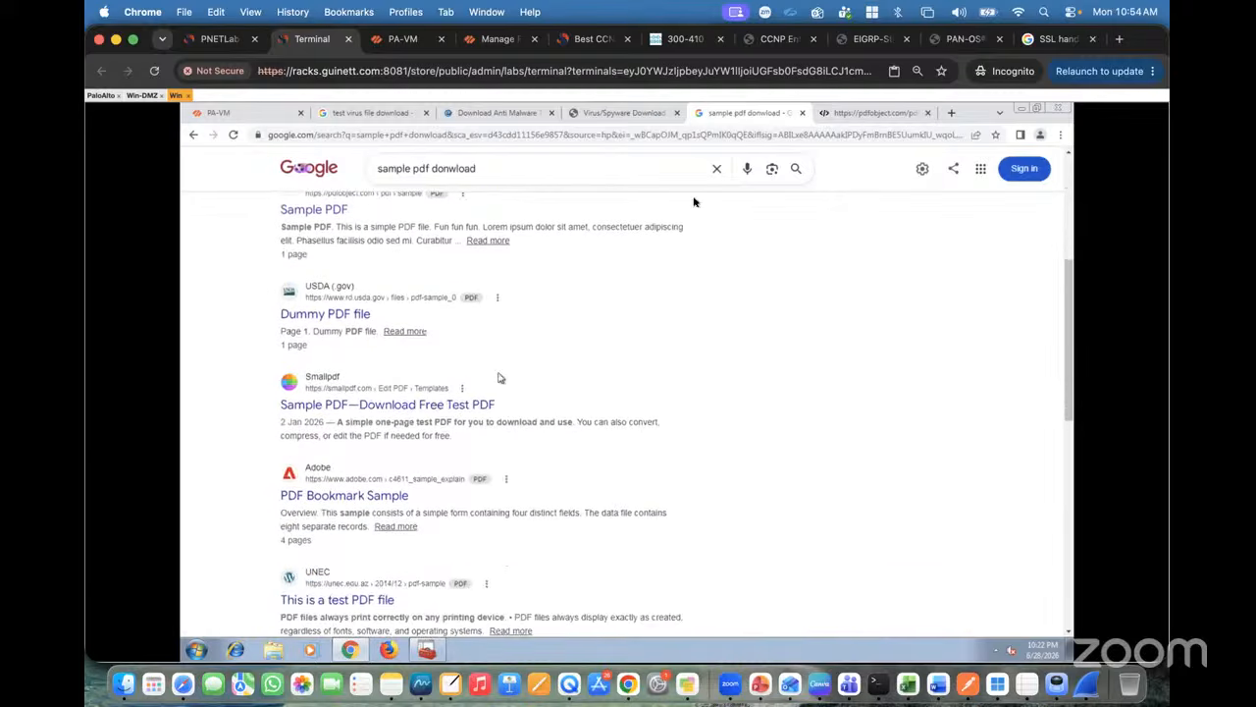
left_click(853, 114)
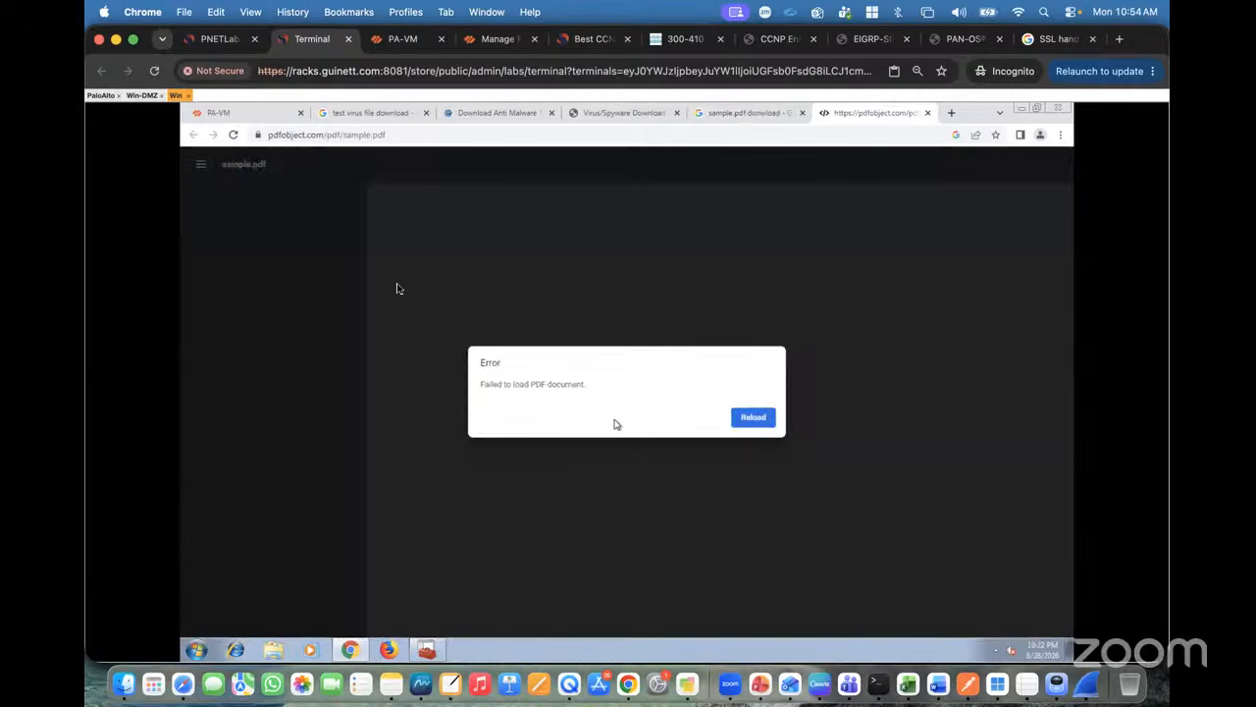
left_click(766, 420)
Step: Return to PA-VM and dismiss the Operation Failed and Commit Status messages
left_click(394, 38)
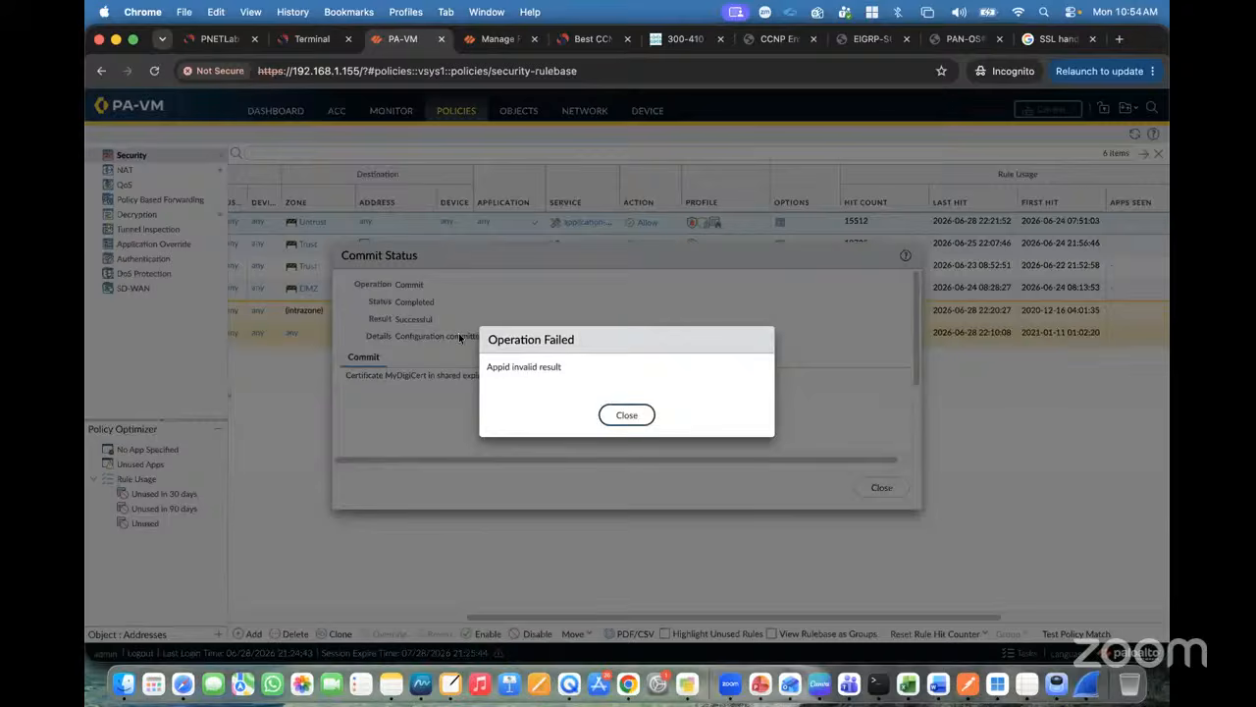
left_click(629, 414)
left_click(881, 487)
Step: Open Monitor > Logs > Threat and review the Eicar Test File entry dropped at medium severity
left_click(391, 111)
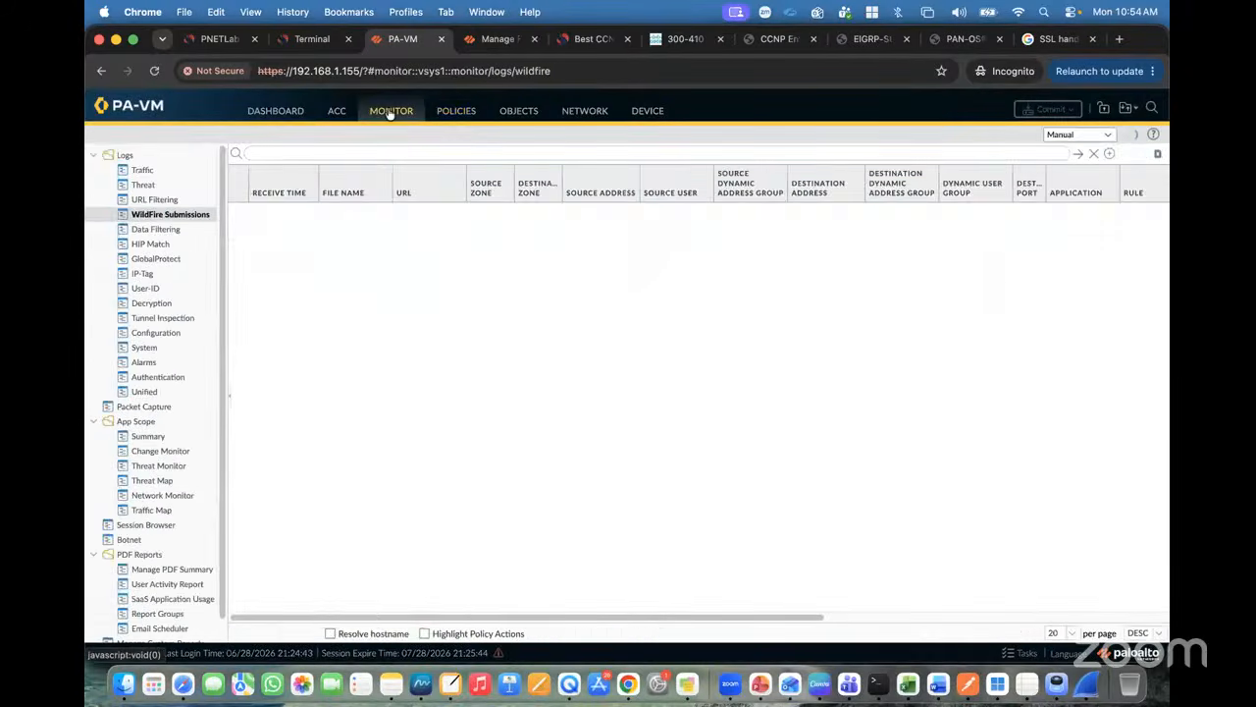
left_click(143, 187)
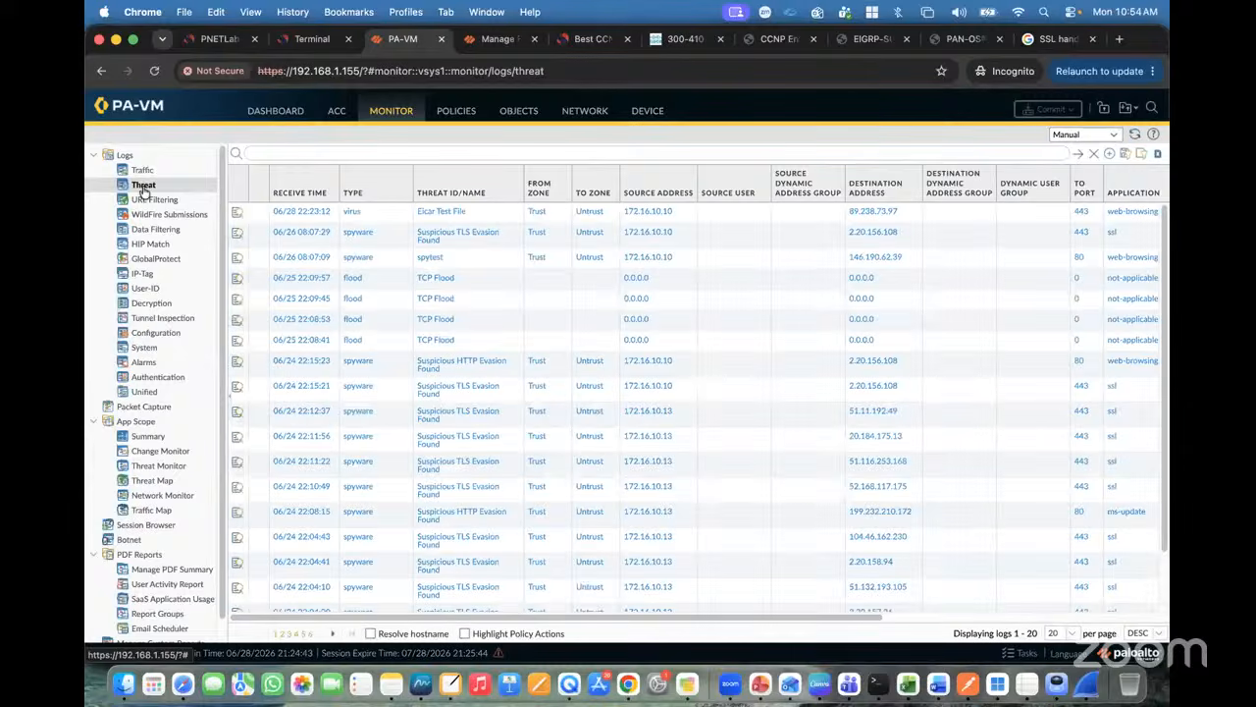
scroll(726, 243, "right", 5)
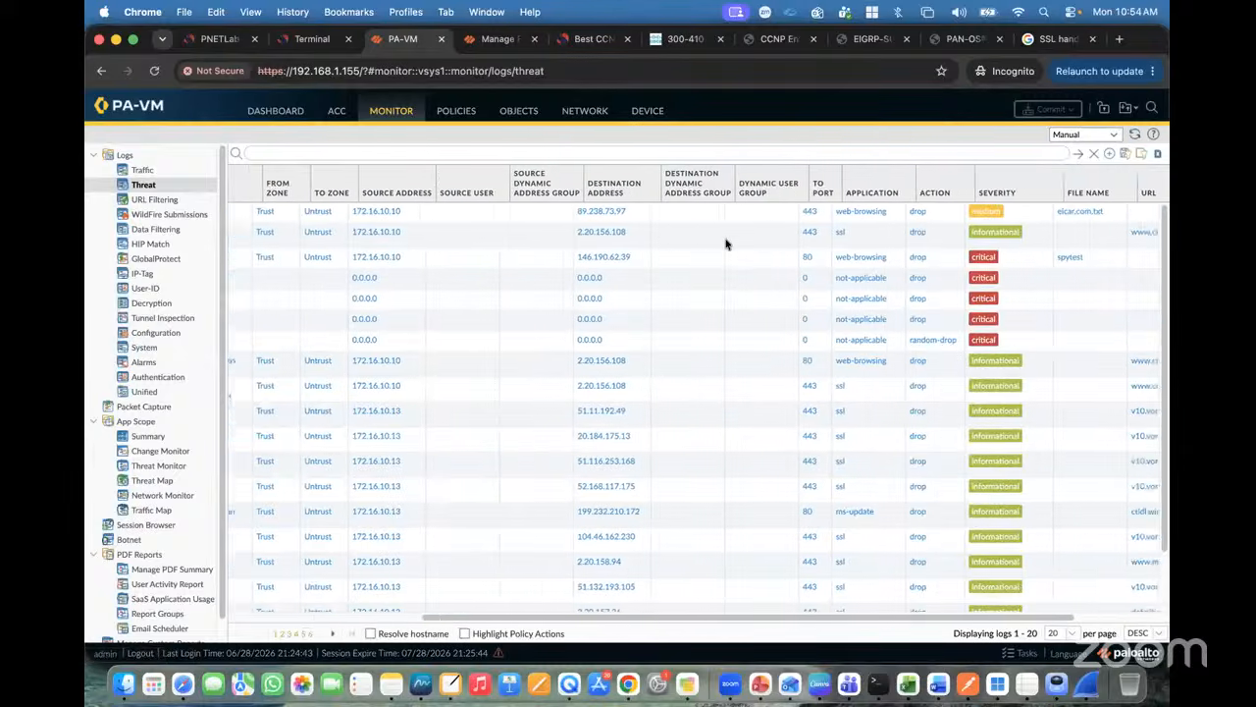
scroll(726, 244, "right", 3)
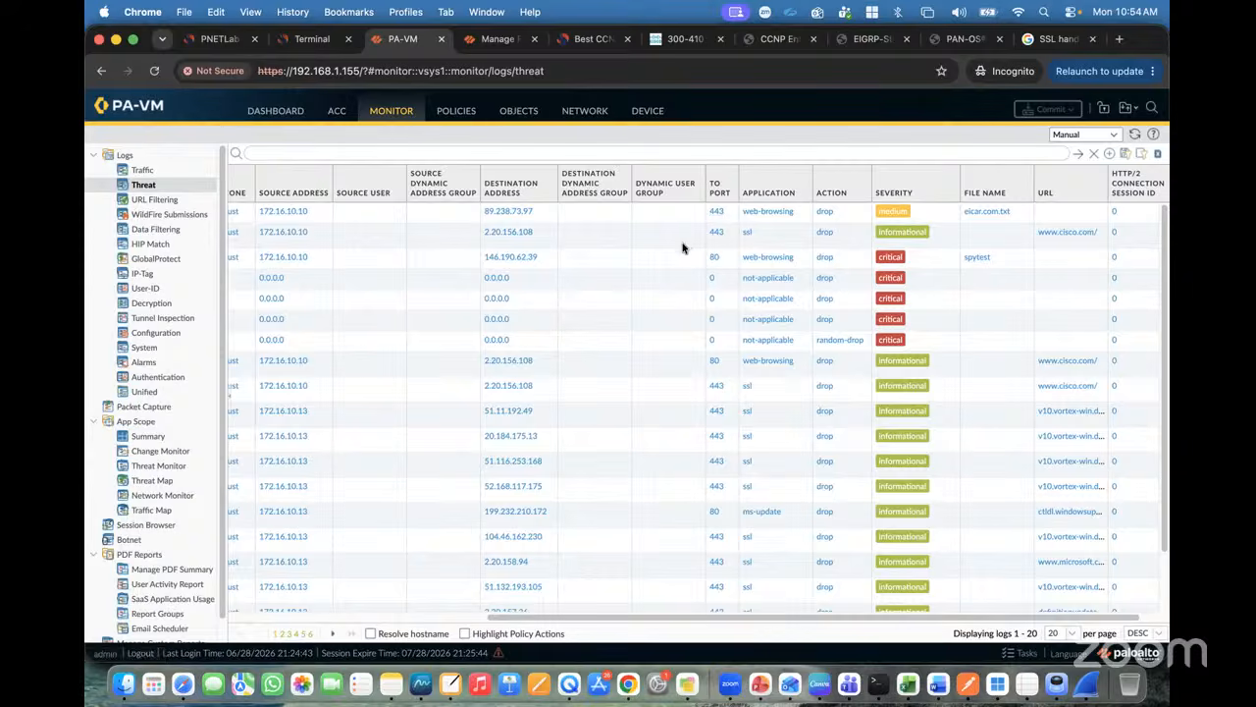
scroll(683, 247, "left", 10)
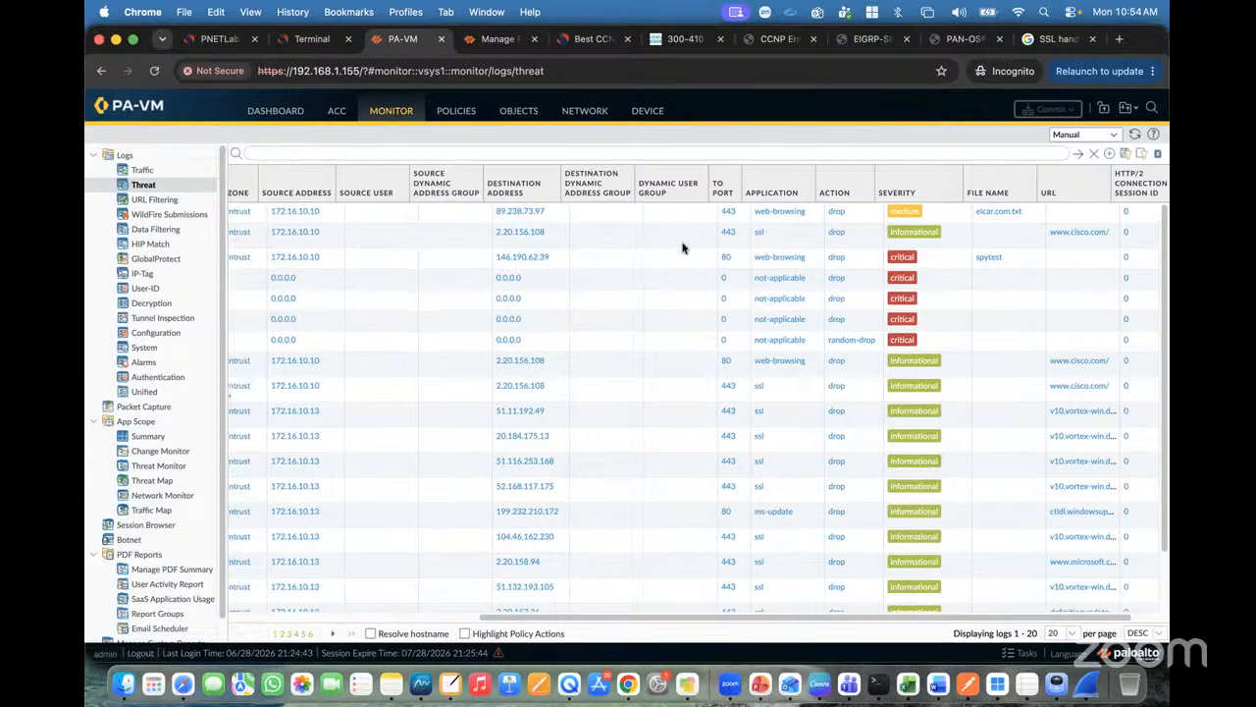
Step: Review the denied sample.pdf entry in the Data Filtering log, then check the empty Decryption log
left_click(153, 230)
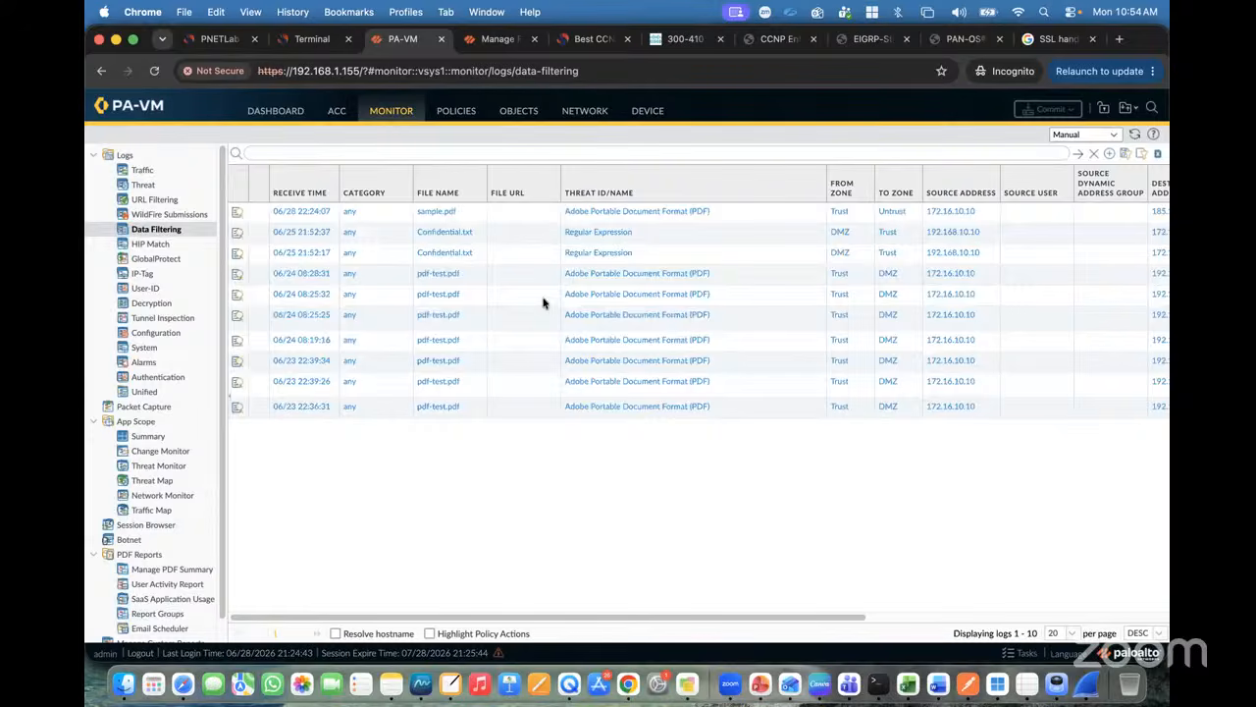
scroll(780, 246, "right", 10)
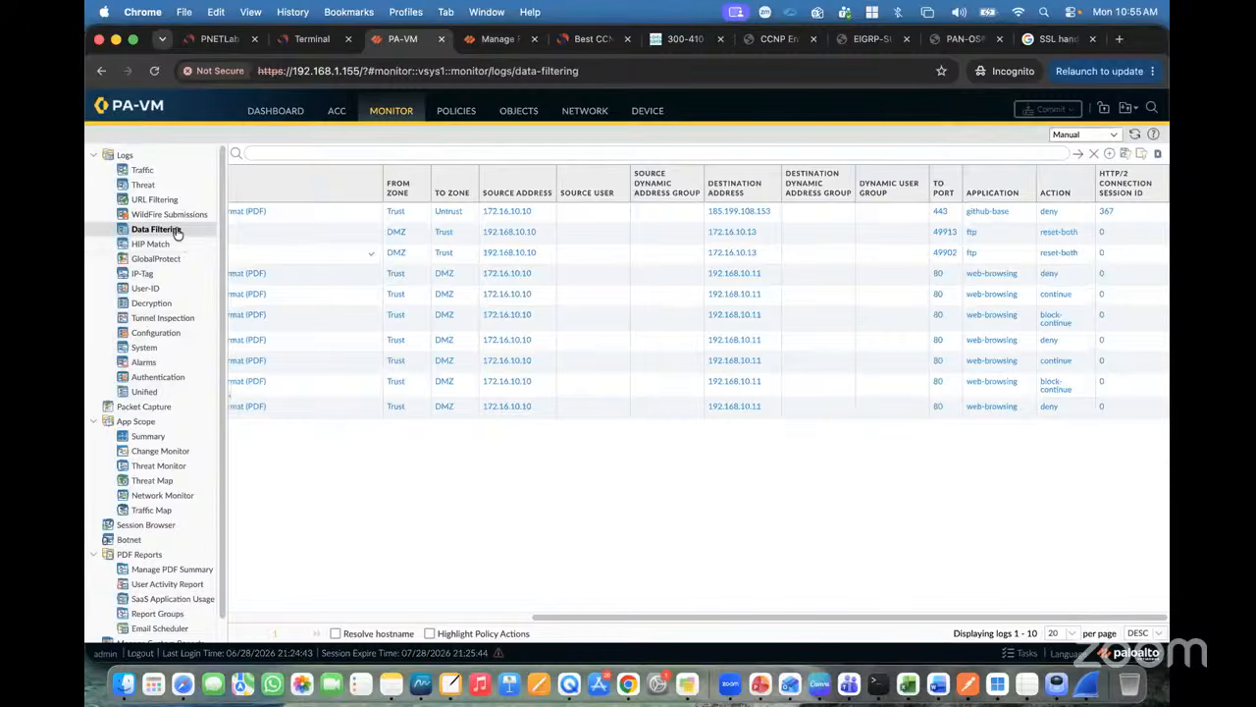
left_click(152, 308)
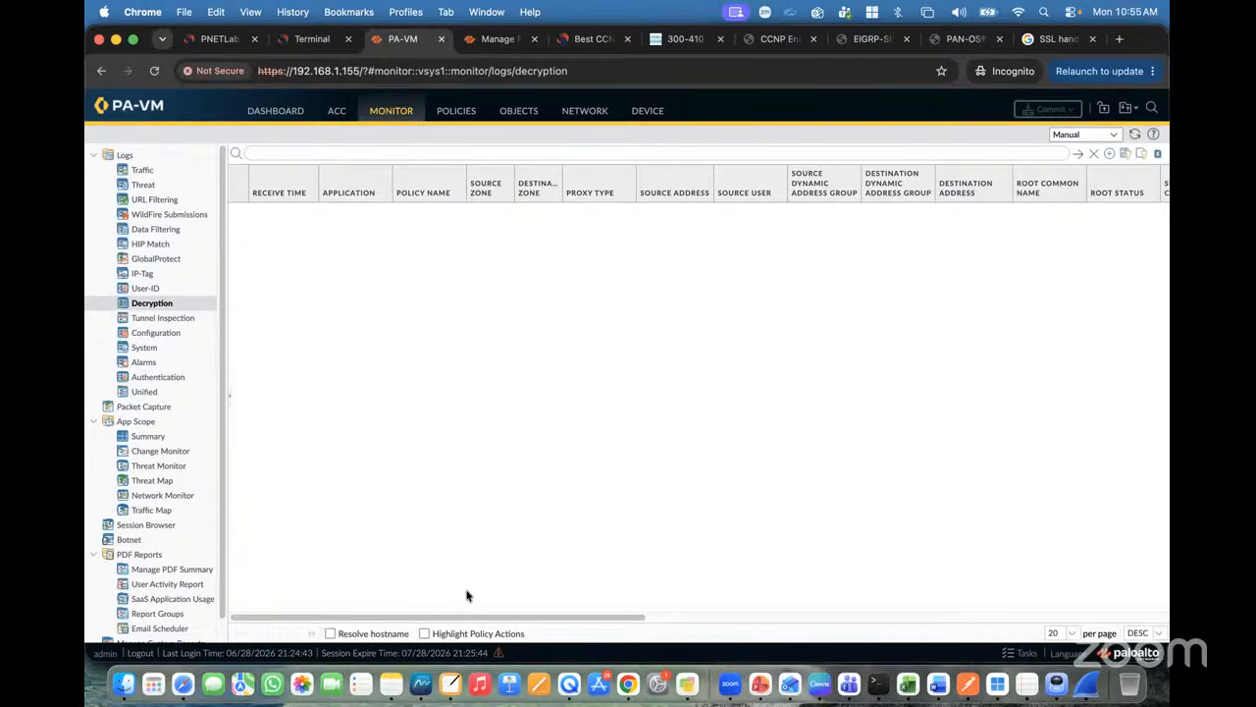
left_click_drag(449, 617, 319, 510)
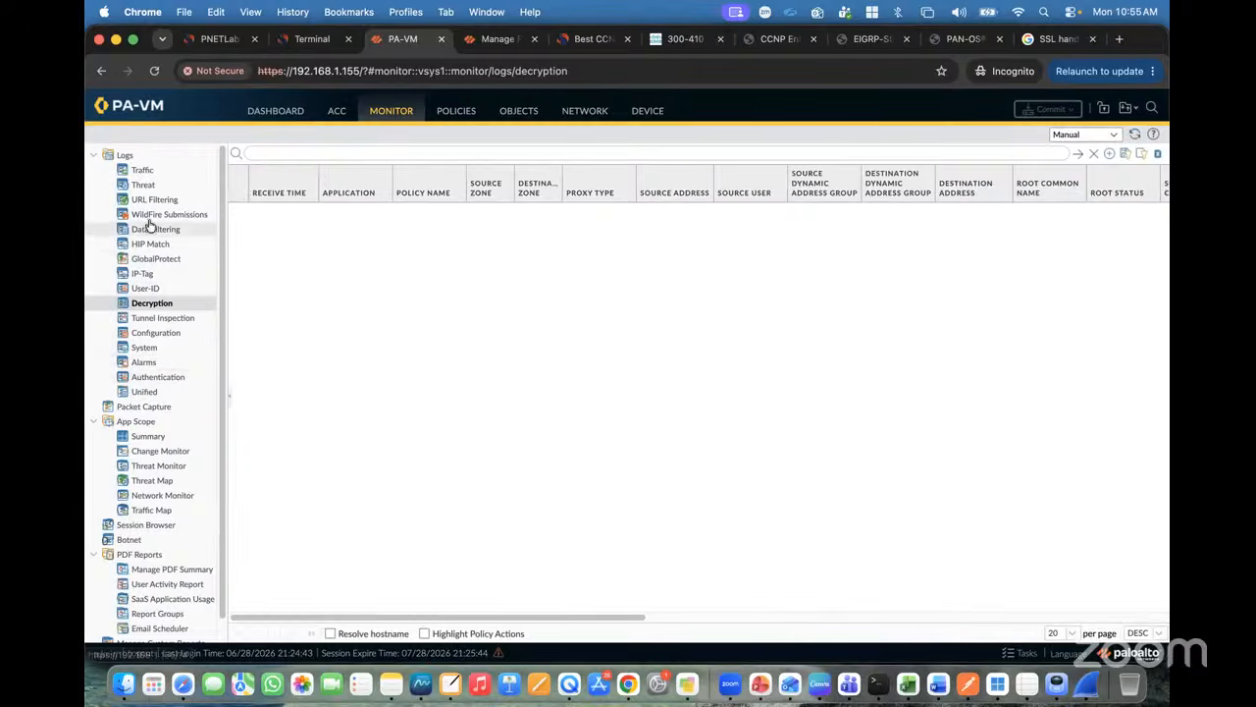
Step: Open the Traffic log, look over its column options, and filter to sessions with Decrypted set to yes
left_click(144, 172)
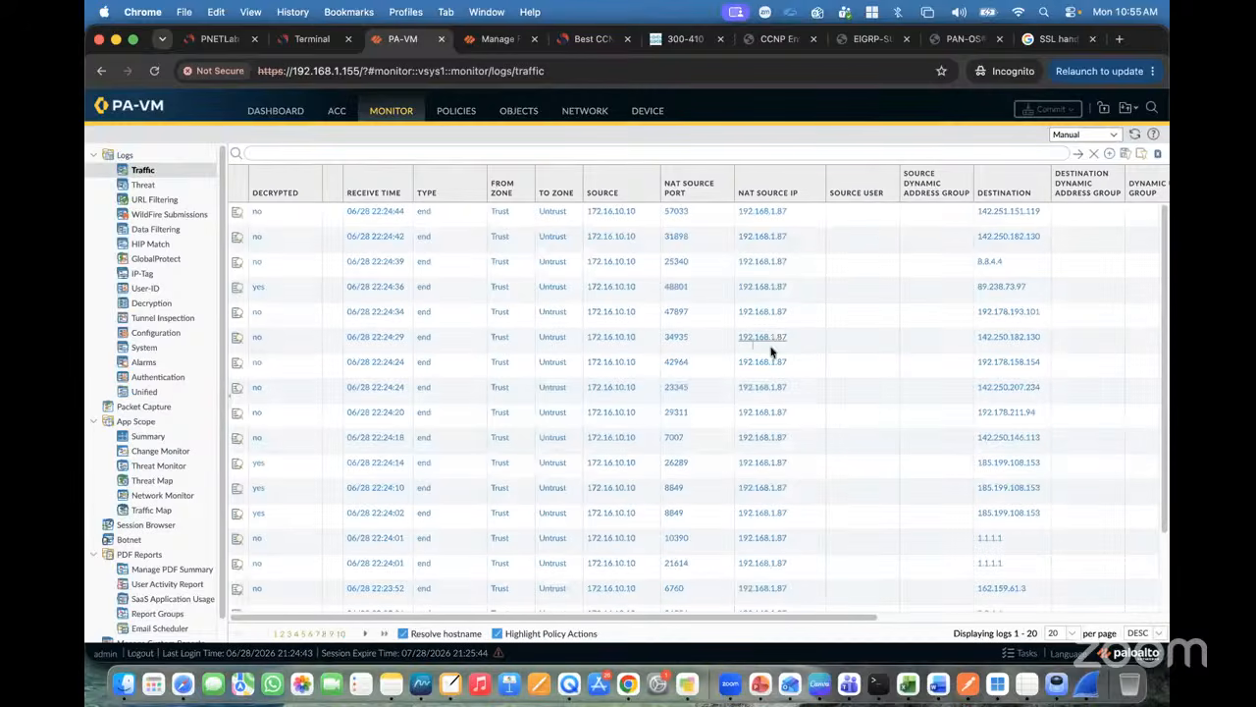
left_click(963, 192)
mouse_move(1001, 213)
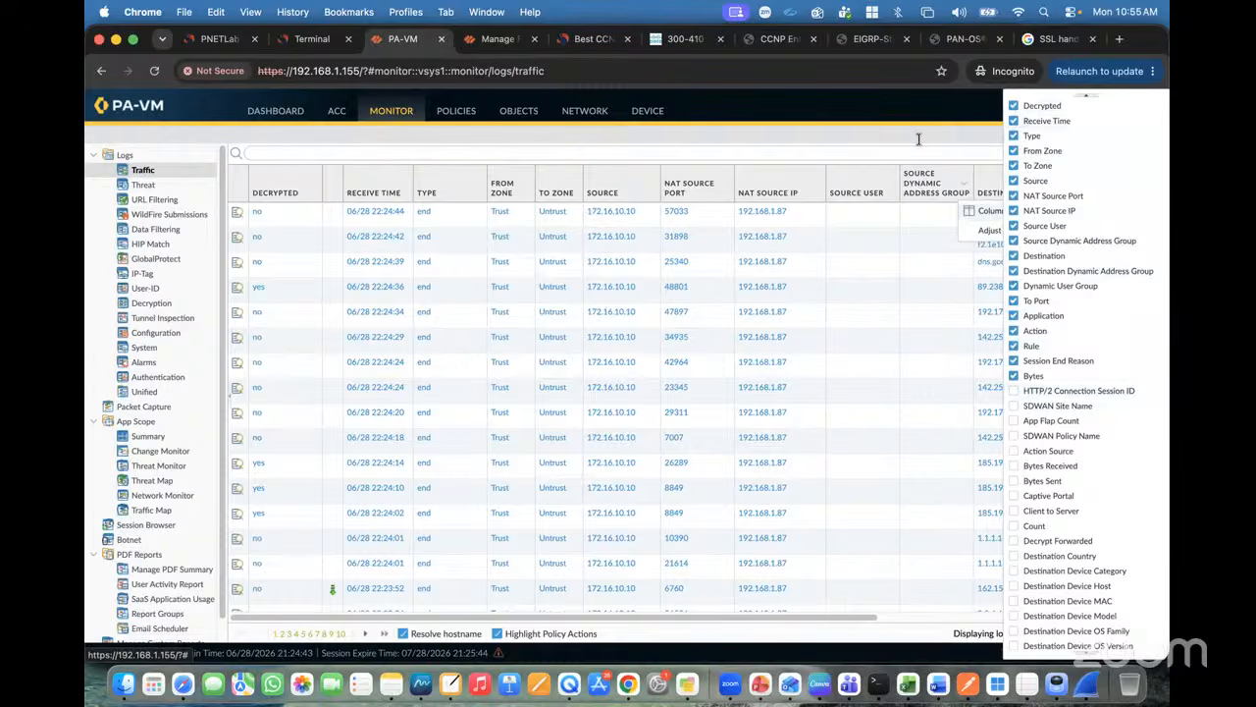
left_click(874, 127)
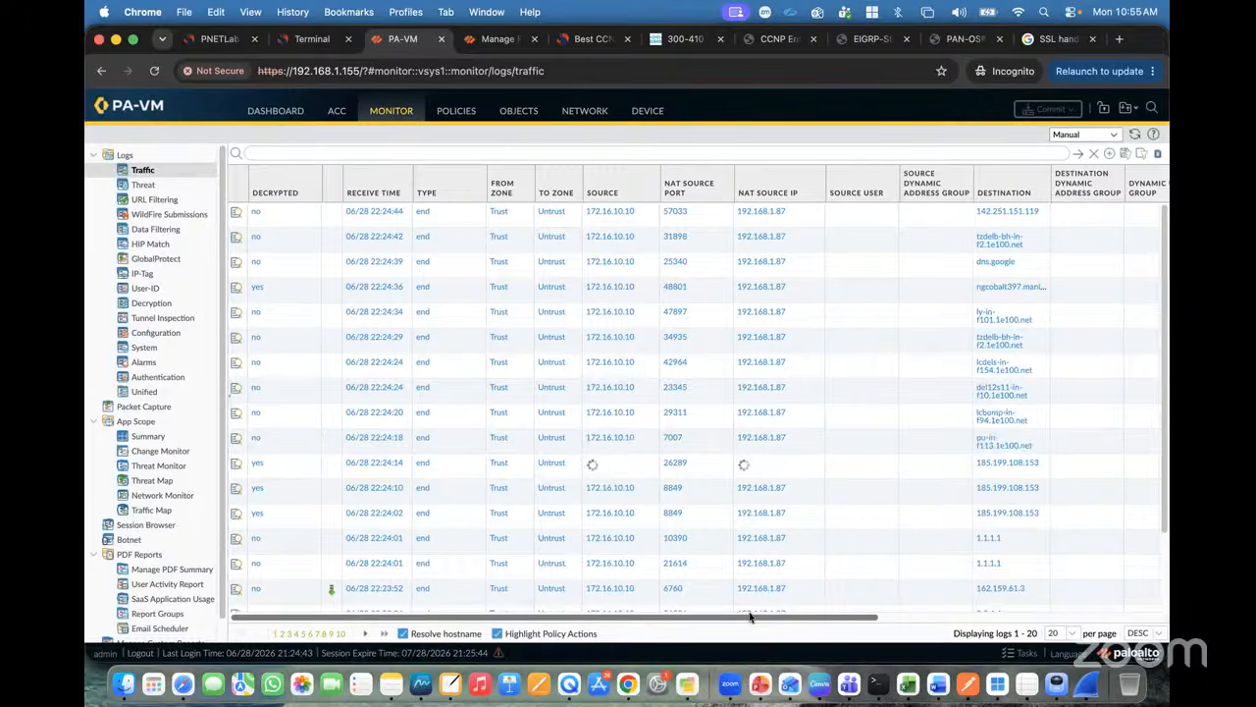
left_click_drag(746, 617, 1023, 589)
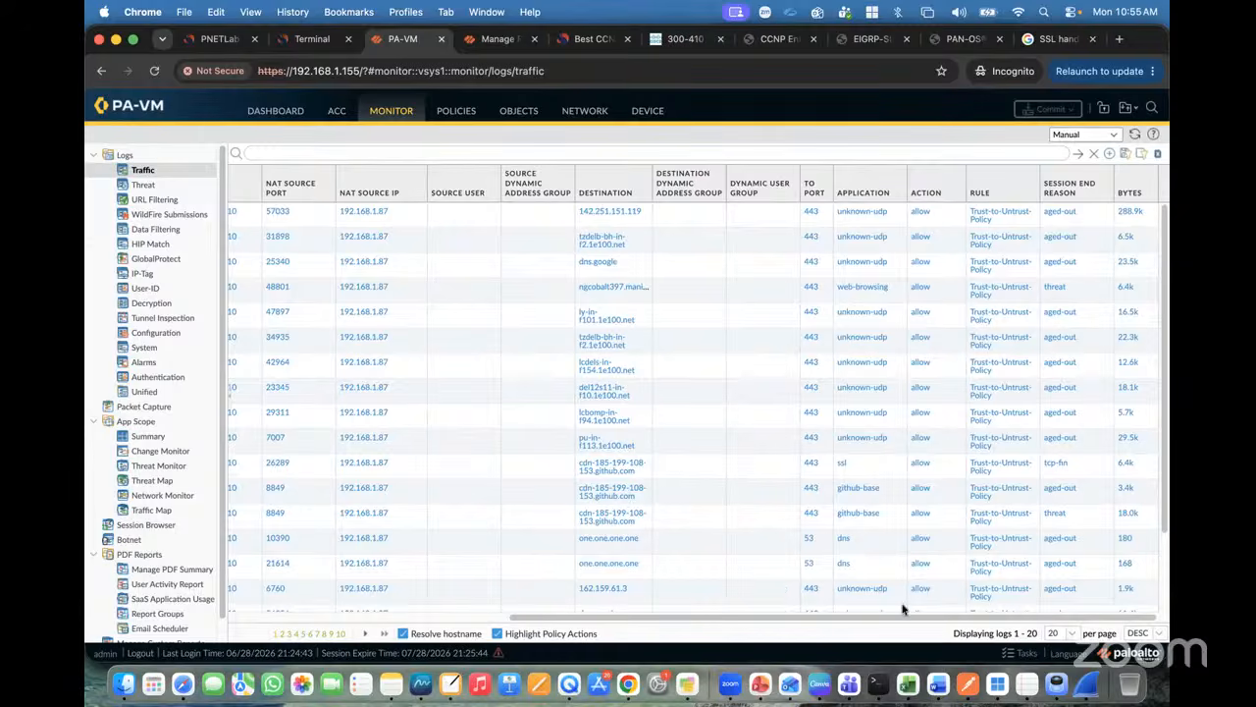
left_click_drag(912, 618, 654, 602)
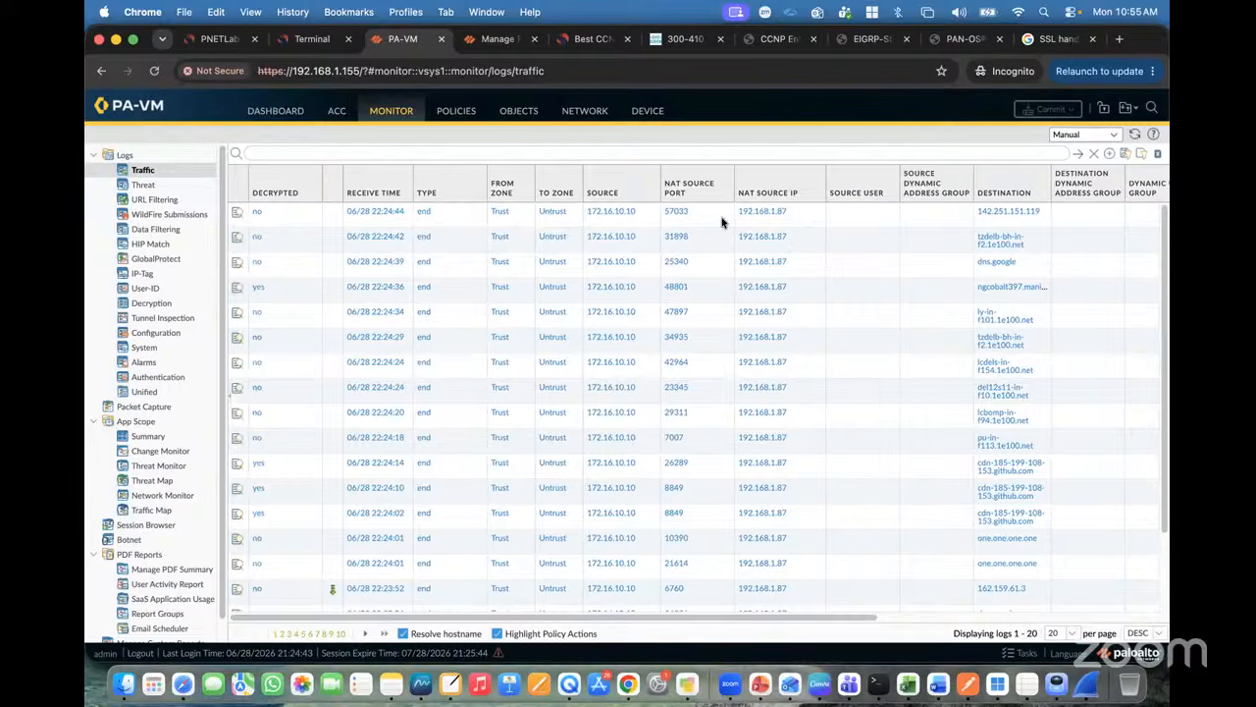
left_click(257, 291)
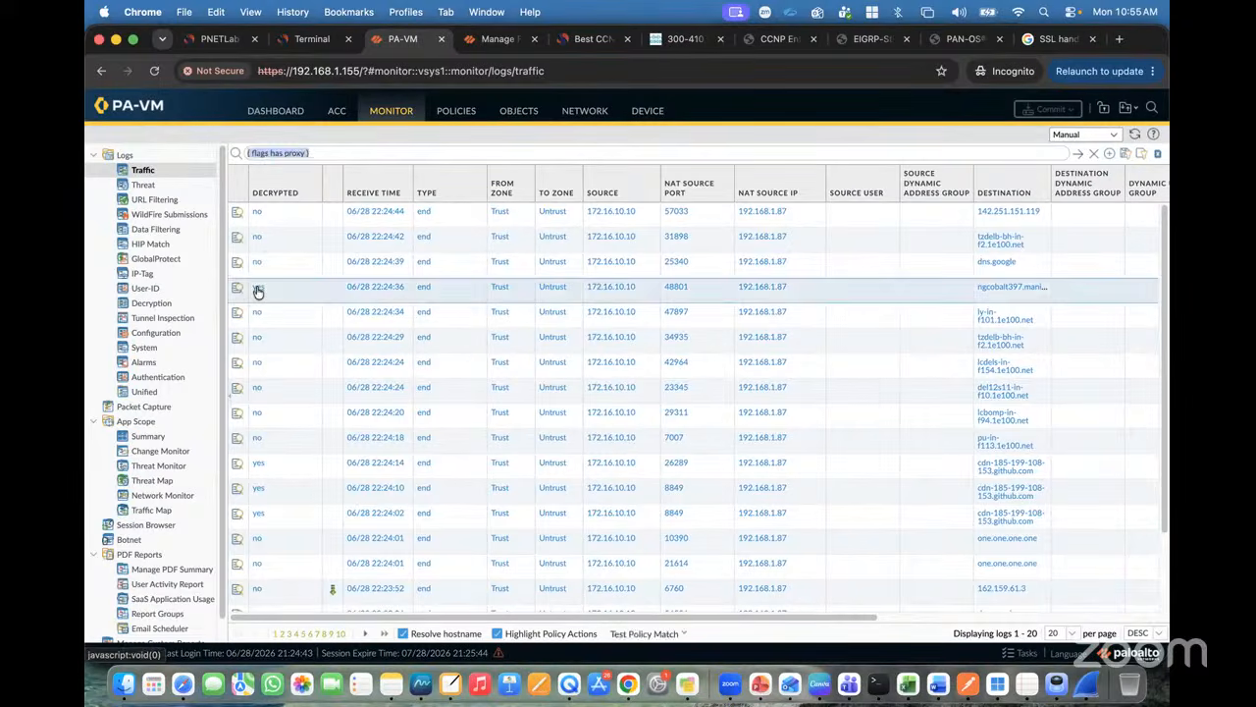
Step: Filter the Traffic log by '( flags has proxy )', review the columns, then clear the filter
left_click(1077, 154)
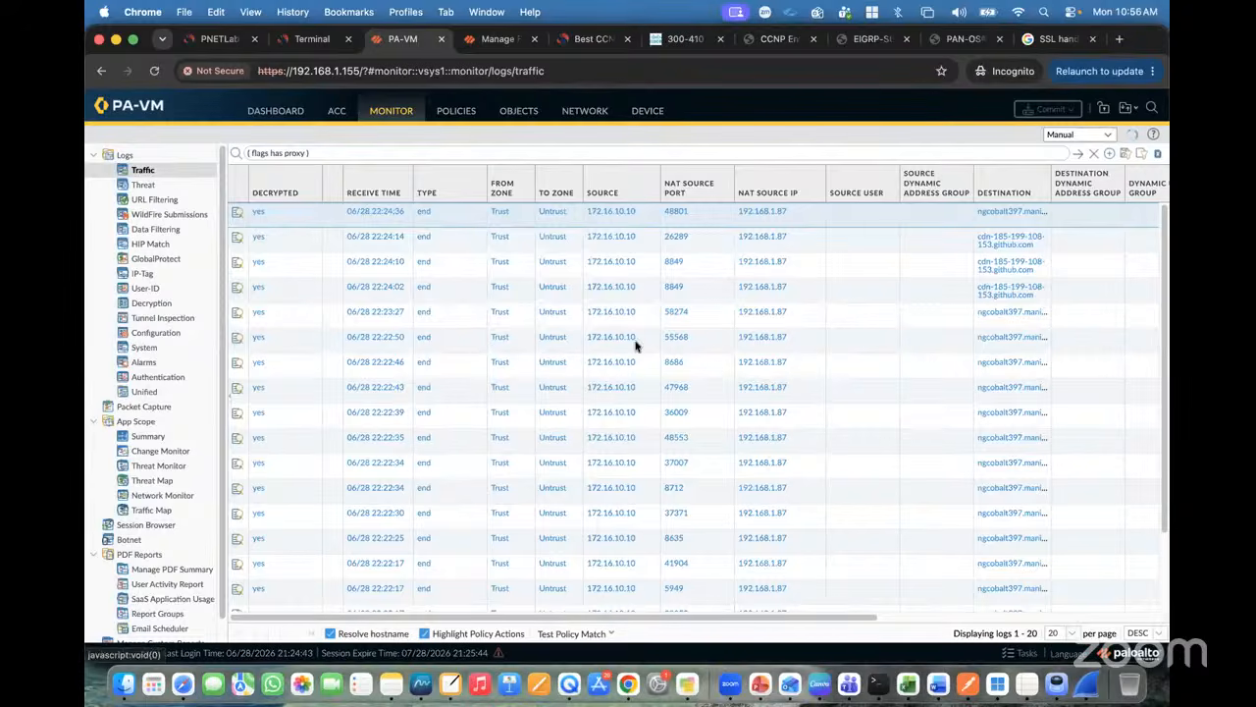
scroll(876, 390, "right", 5)
scroll(876, 390, "right", 3)
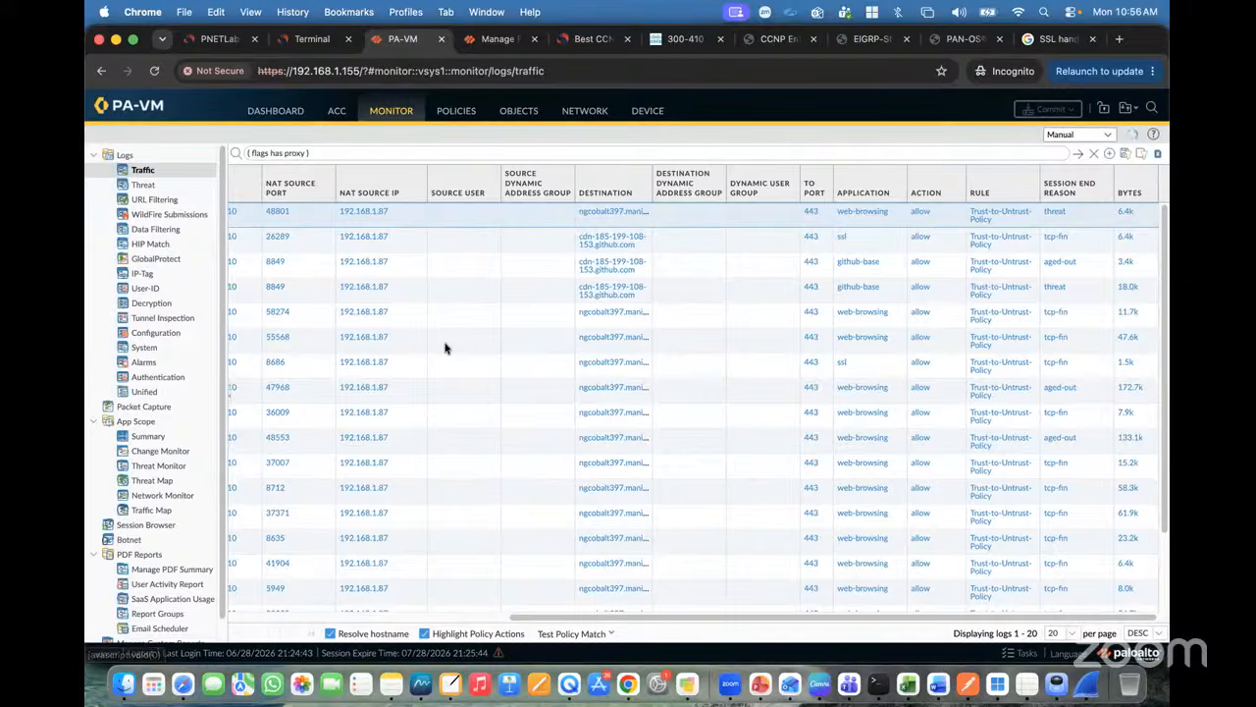
scroll(444, 349, "left", 8)
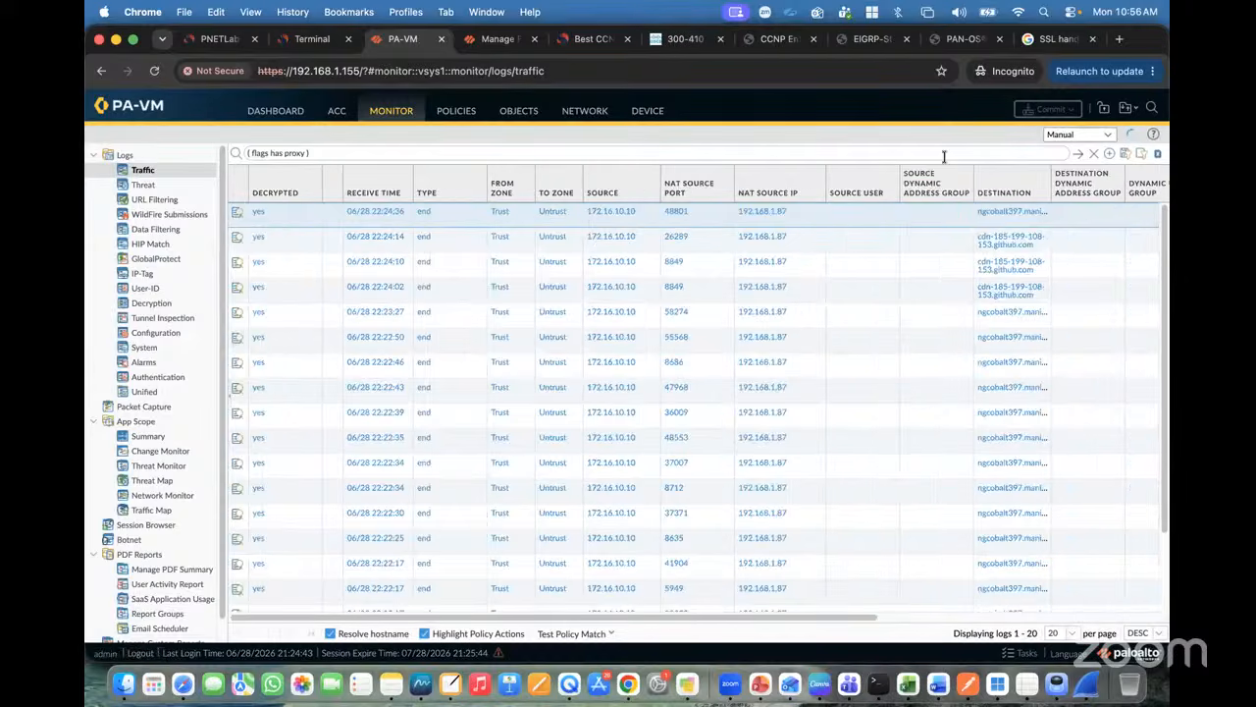
left_click(1093, 154)
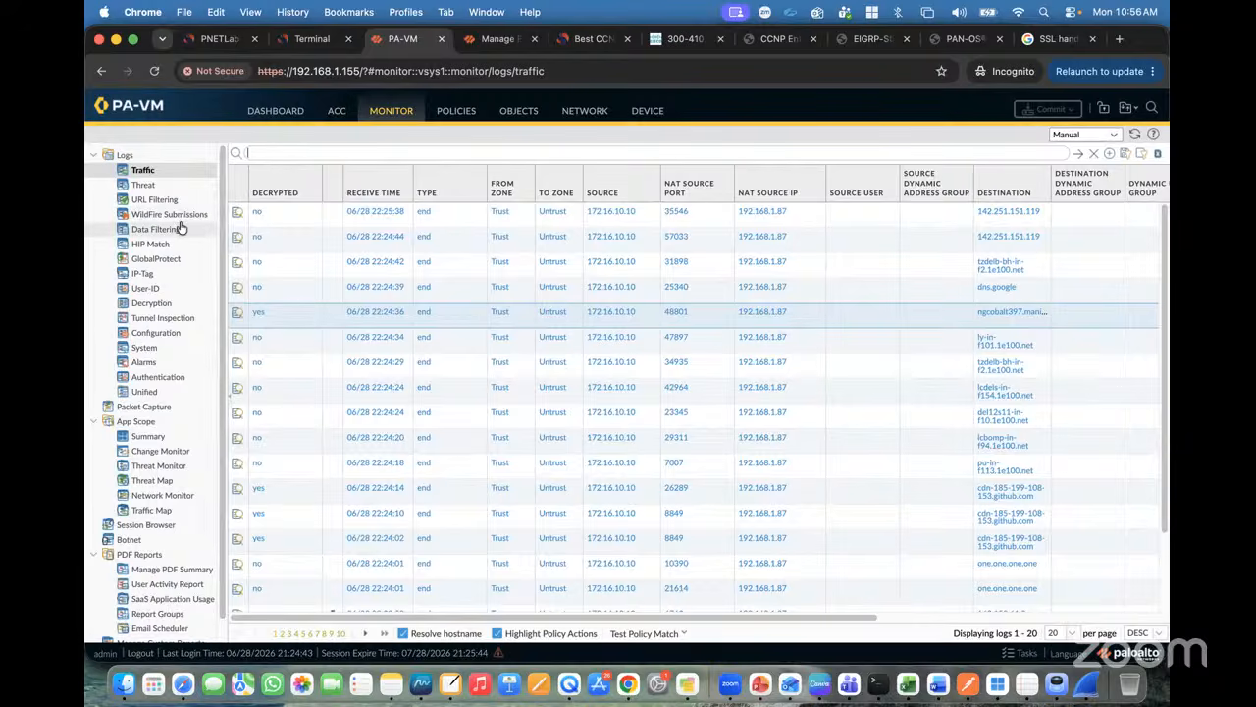
Step: Revisit the Decryption and Traffic logs and the PNETLab topology, then open Policies > Security
left_click(152, 303)
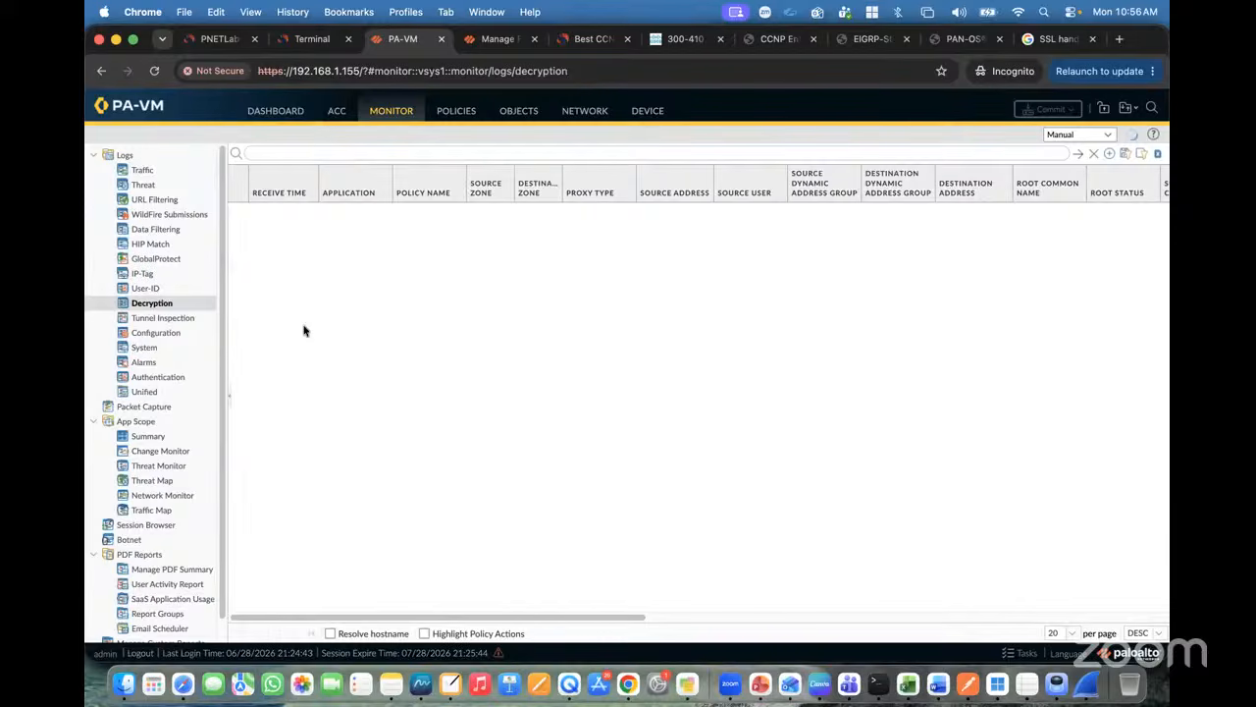
left_click(142, 170)
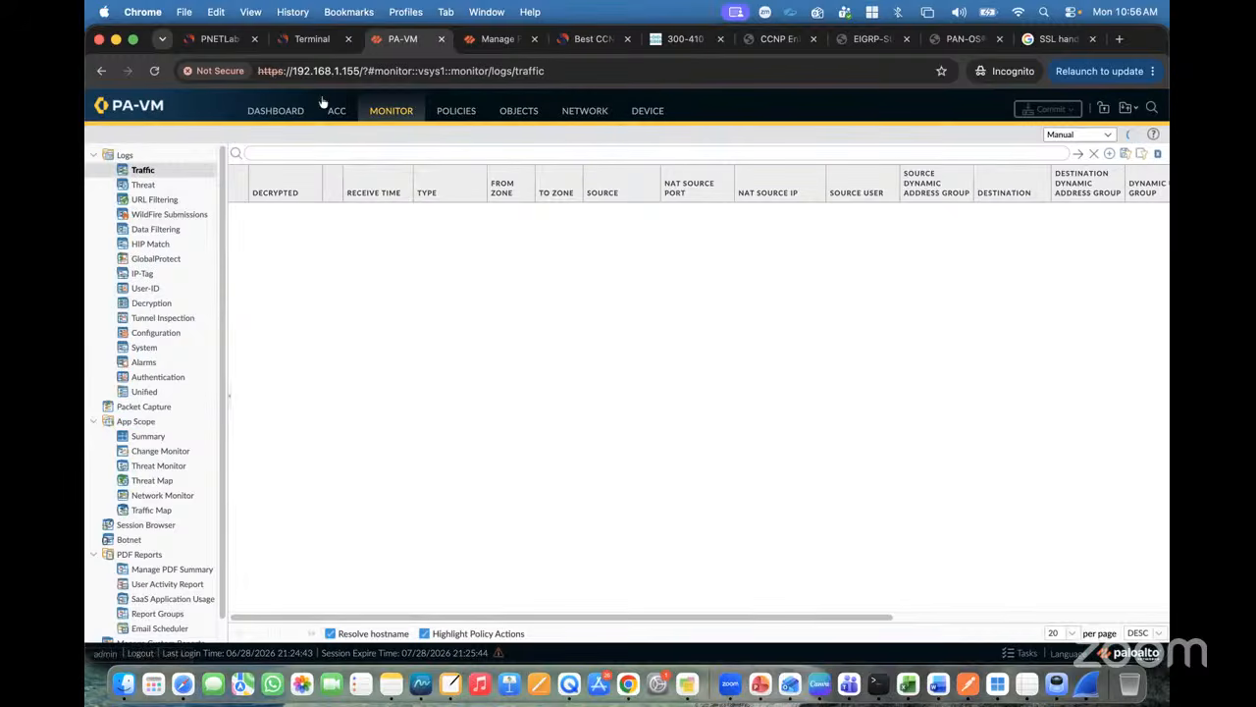
left_click(214, 40)
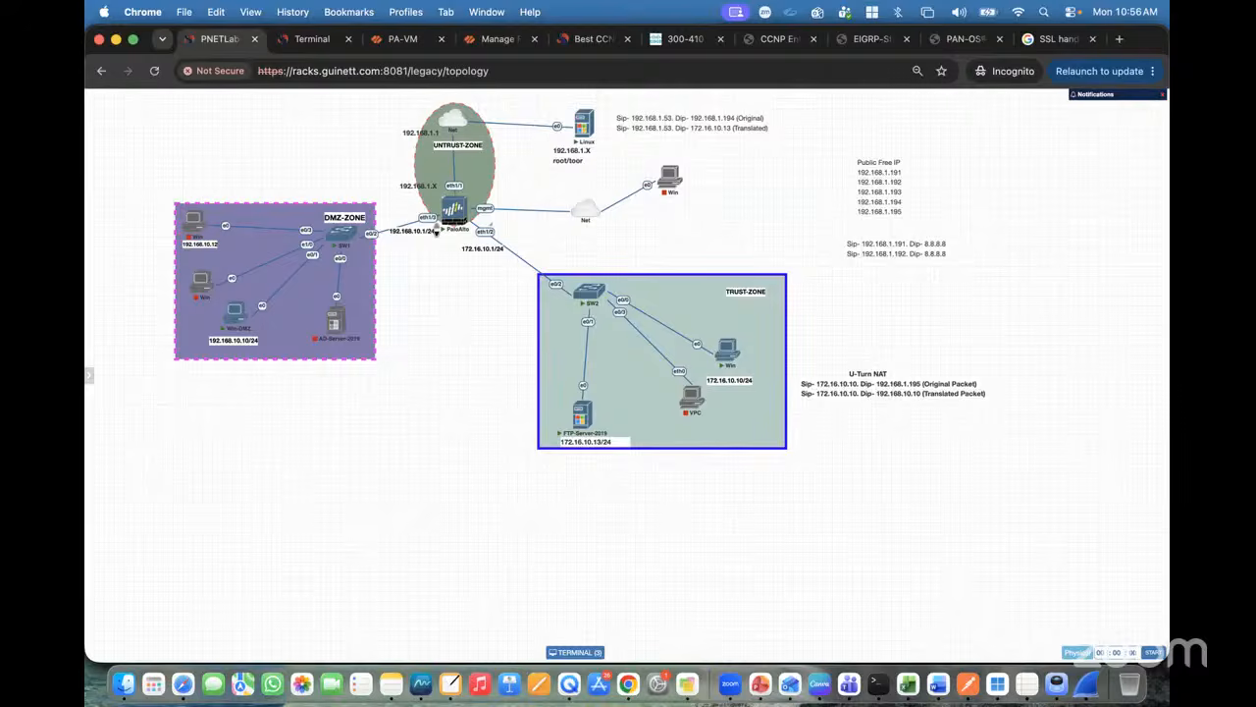
left_click(398, 39)
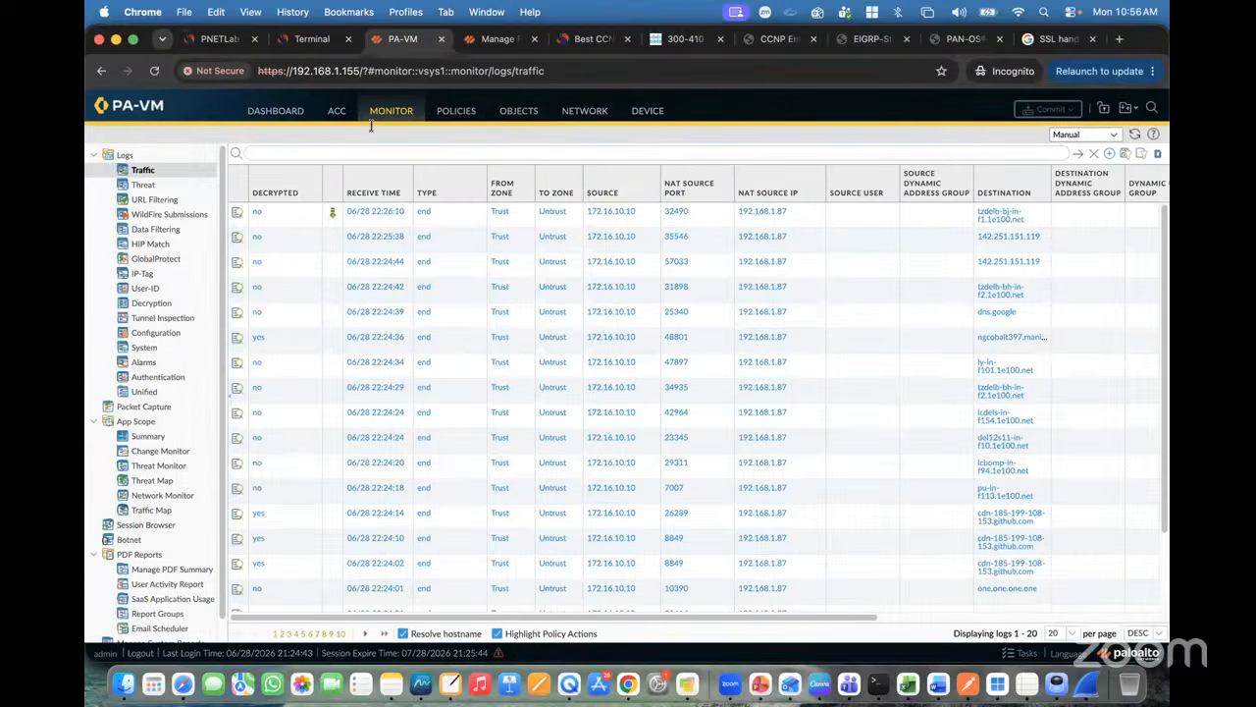
left_click(214, 46)
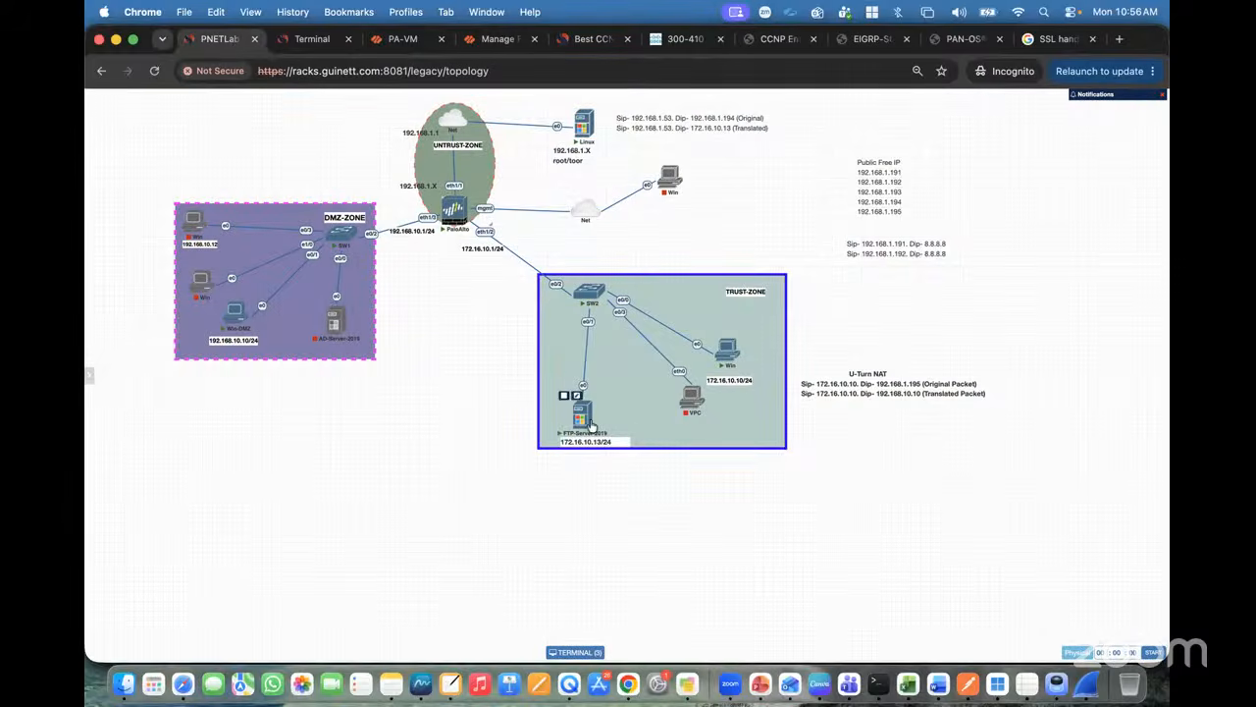
left_click(384, 41)
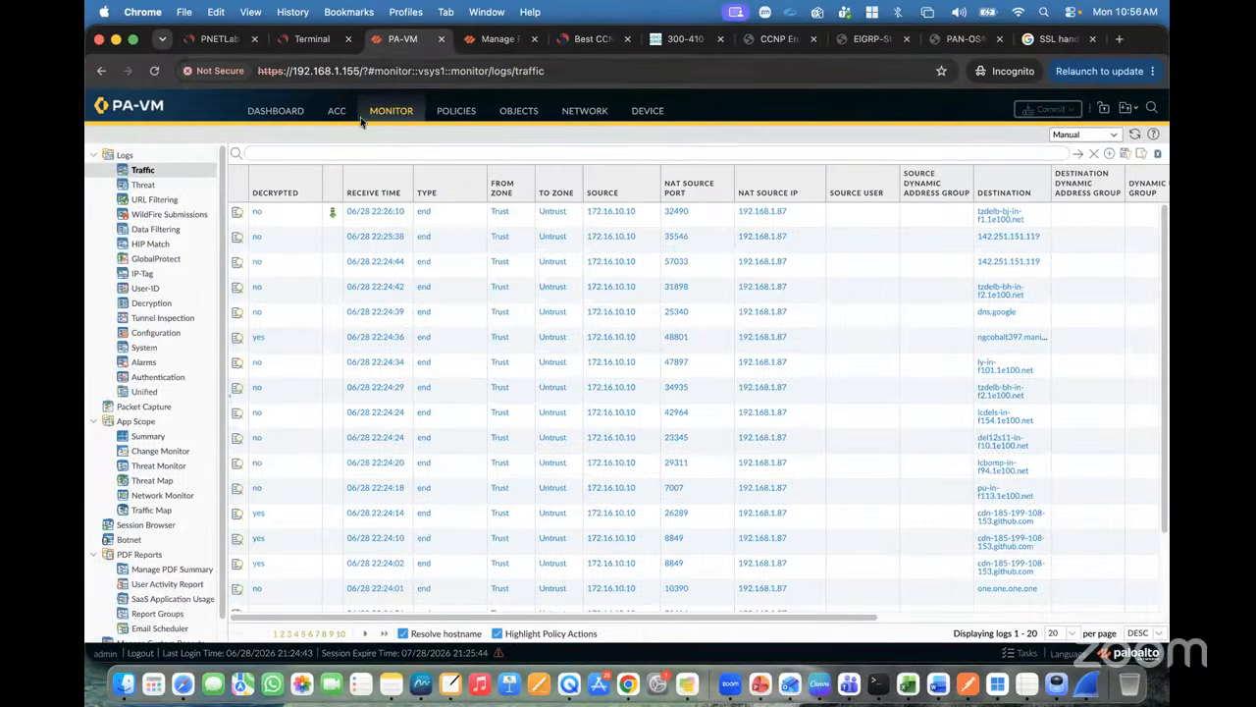
left_click(474, 115)
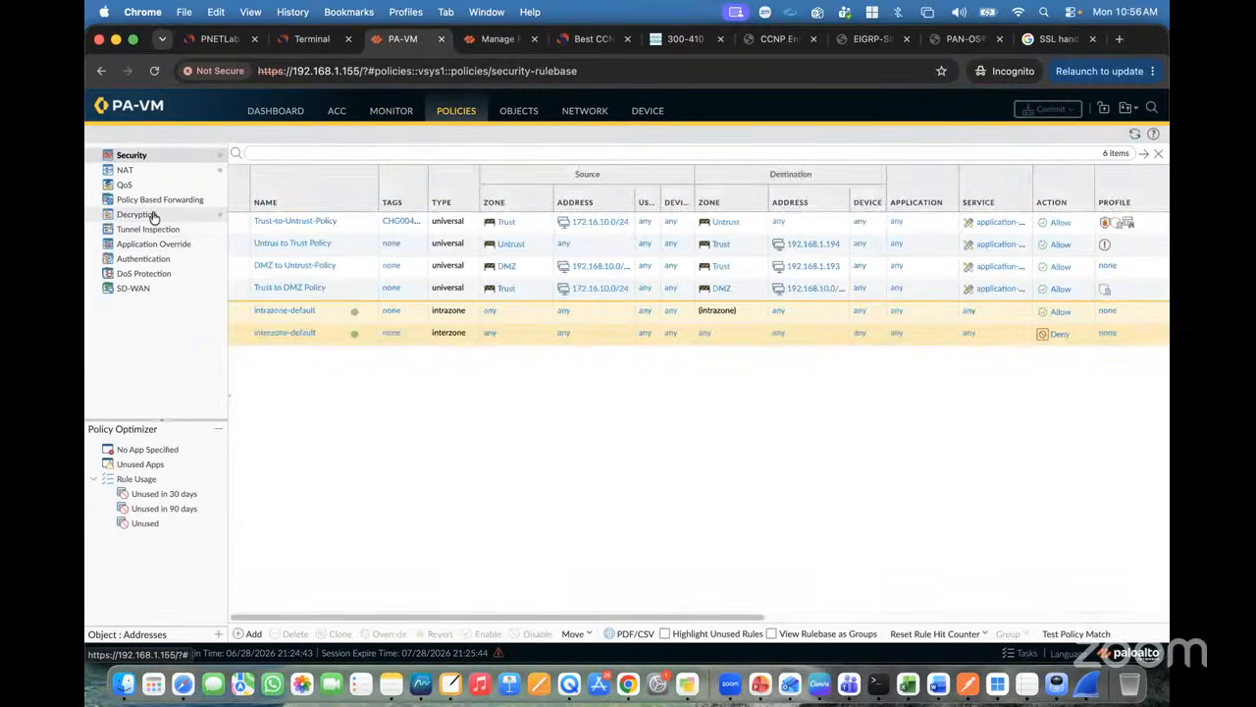
Step: Add a new decryption rule, dismiss the error, and start naming it 'Inbou'
left_click(152, 214)
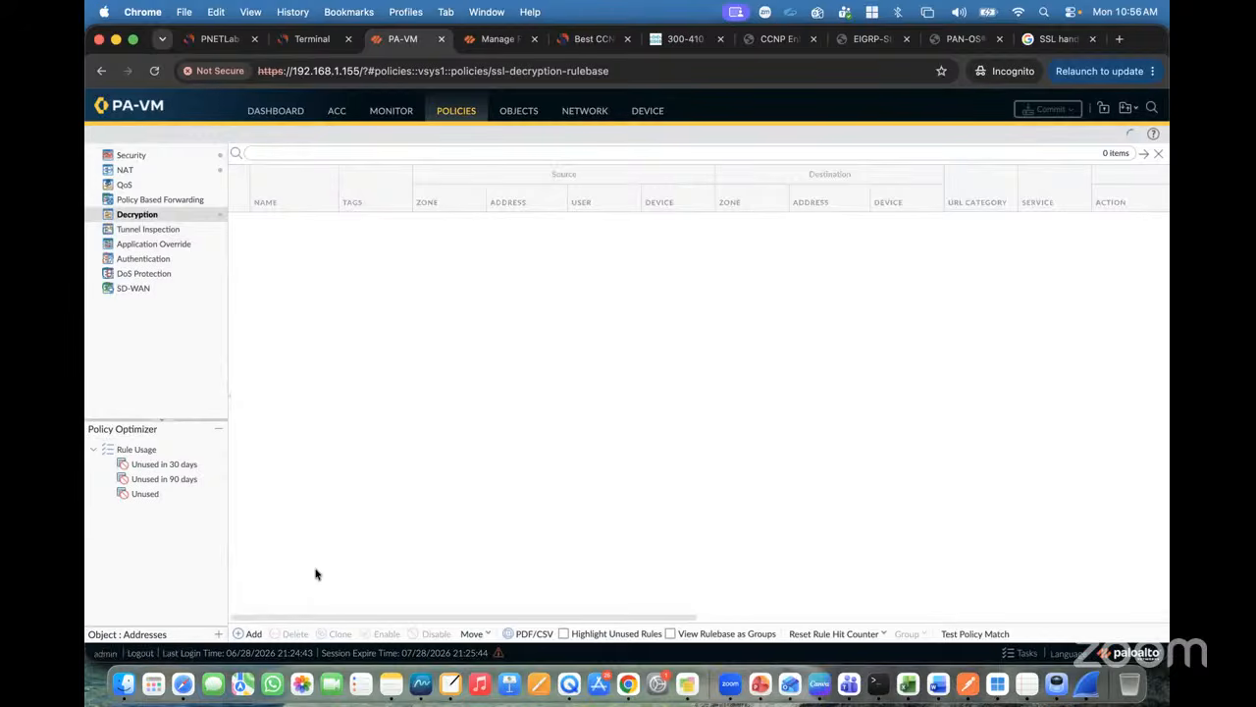
left_click(250, 634)
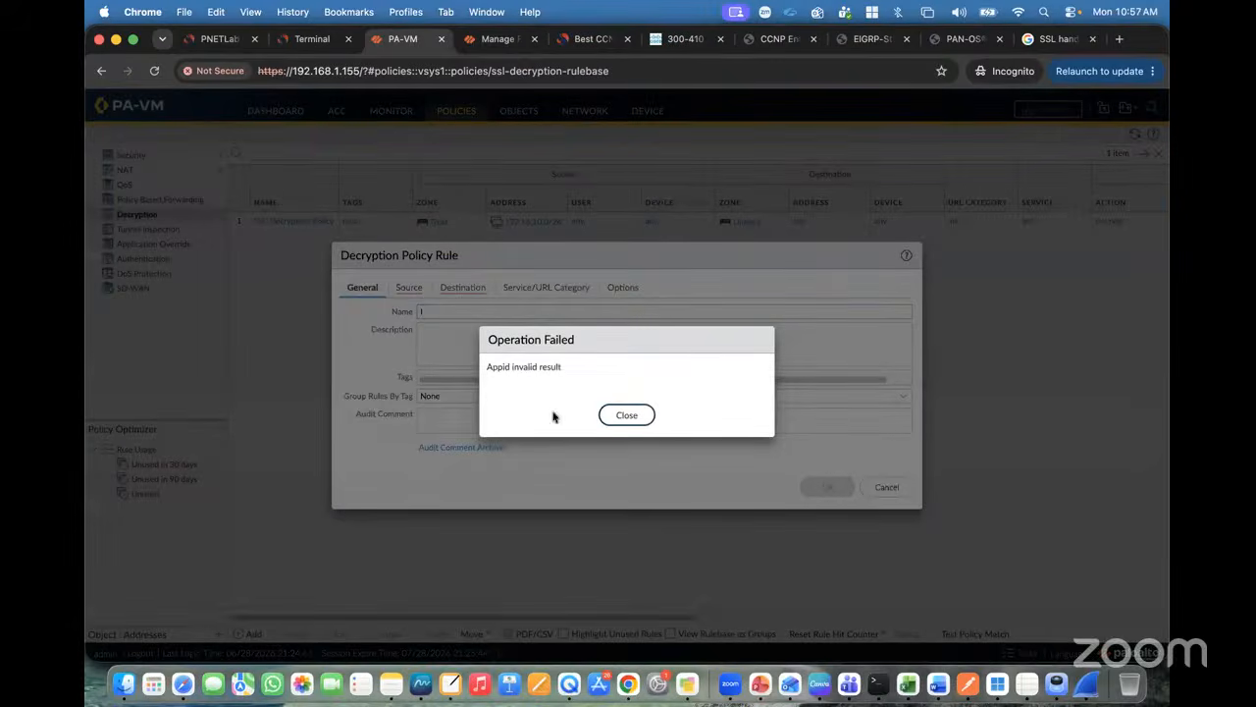
left_click(617, 413)
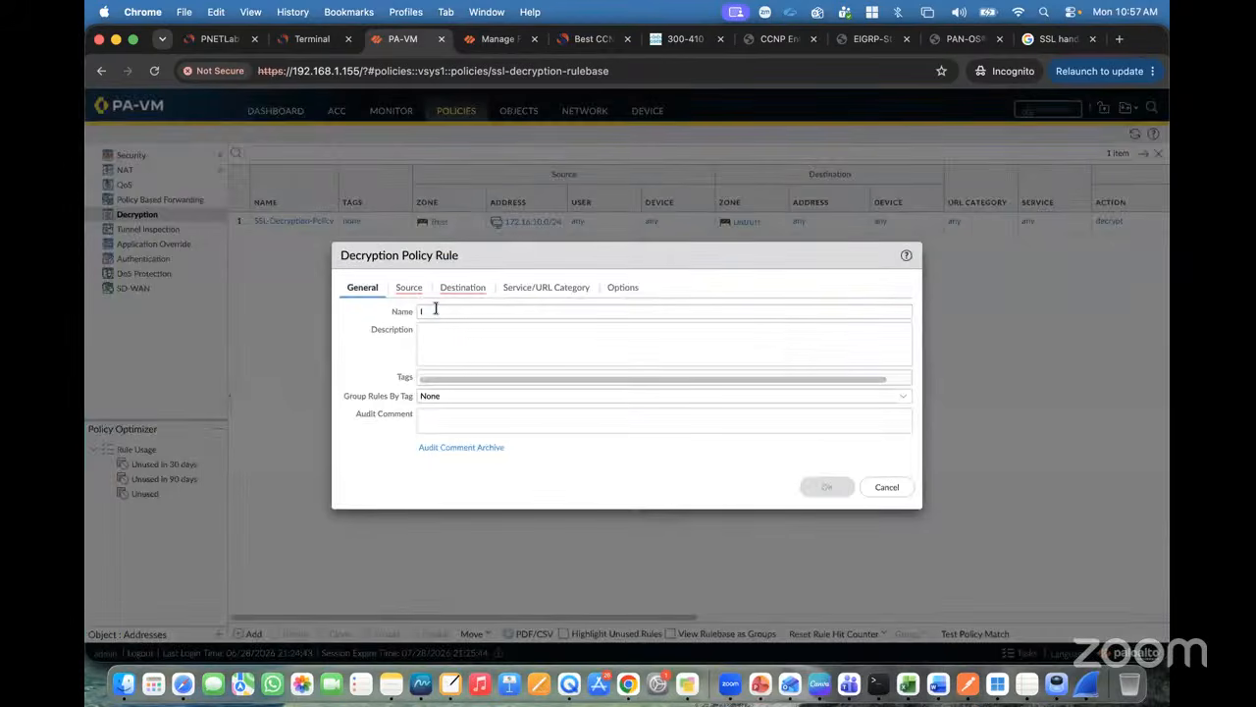
left_click(435, 310)
type("Inbound-SSL-Decryption")
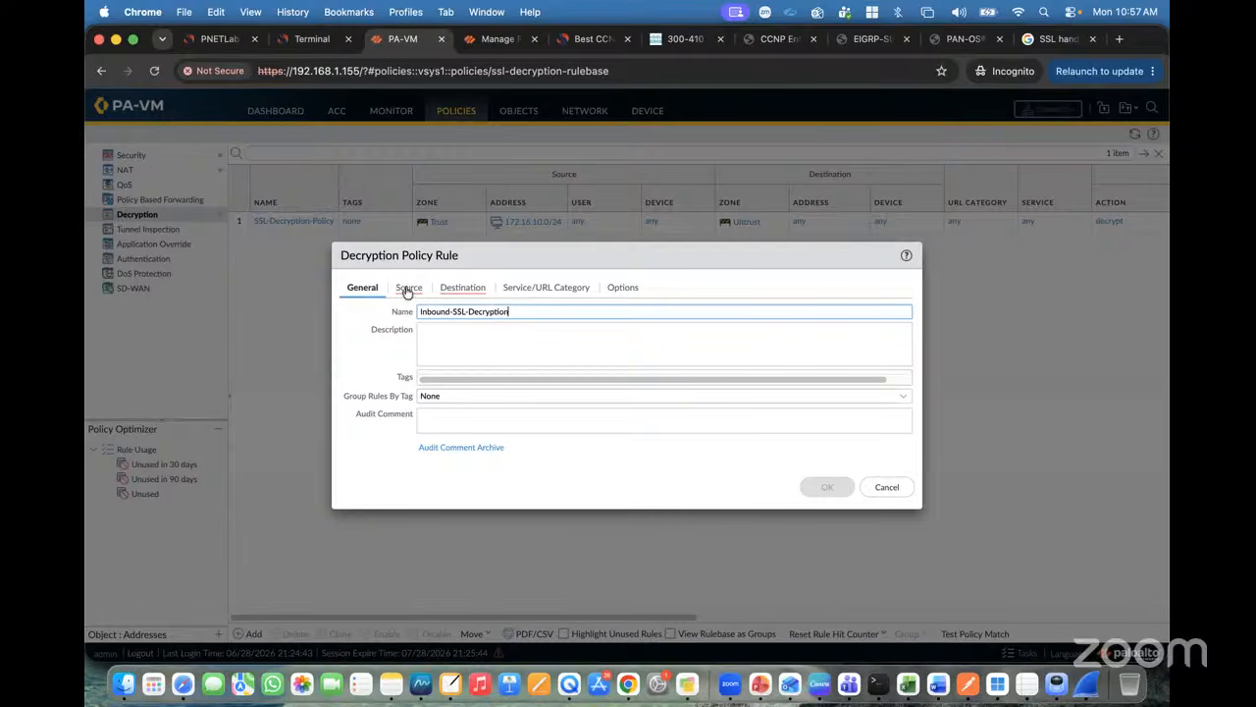
Step: Set the rule's source zone to Untrust and destination zone to Trust
left_click(408, 287)
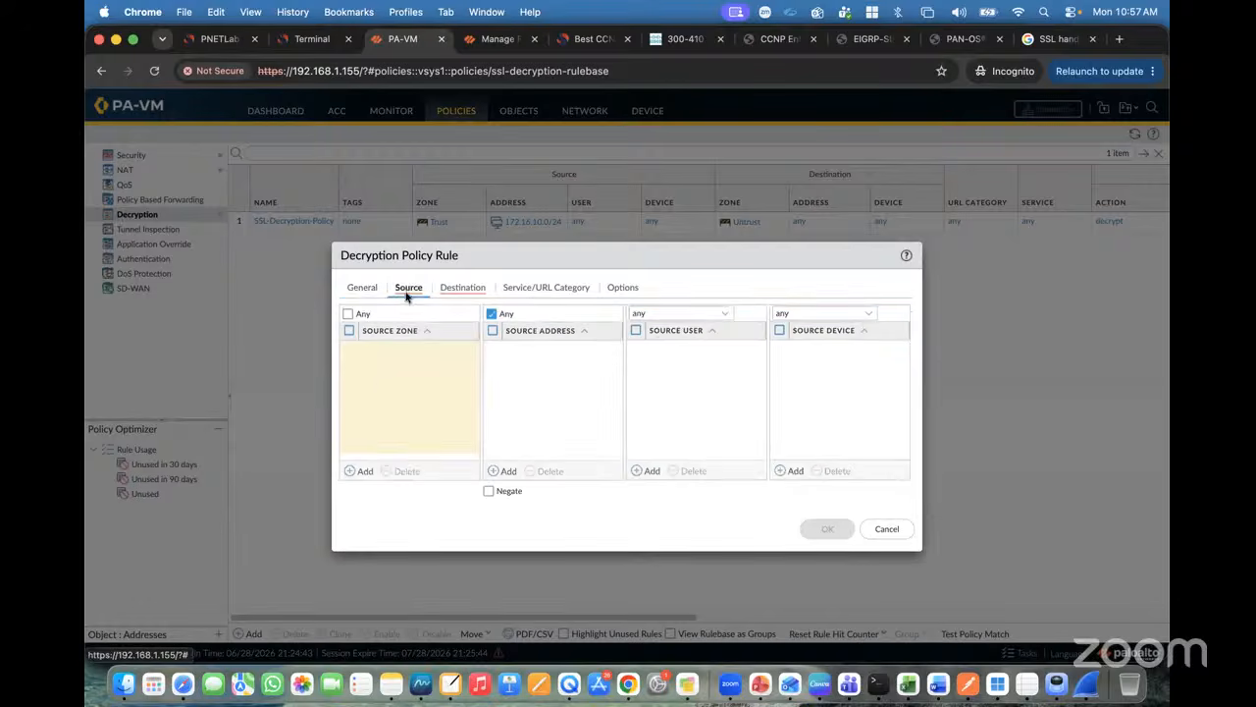
left_click(360, 471)
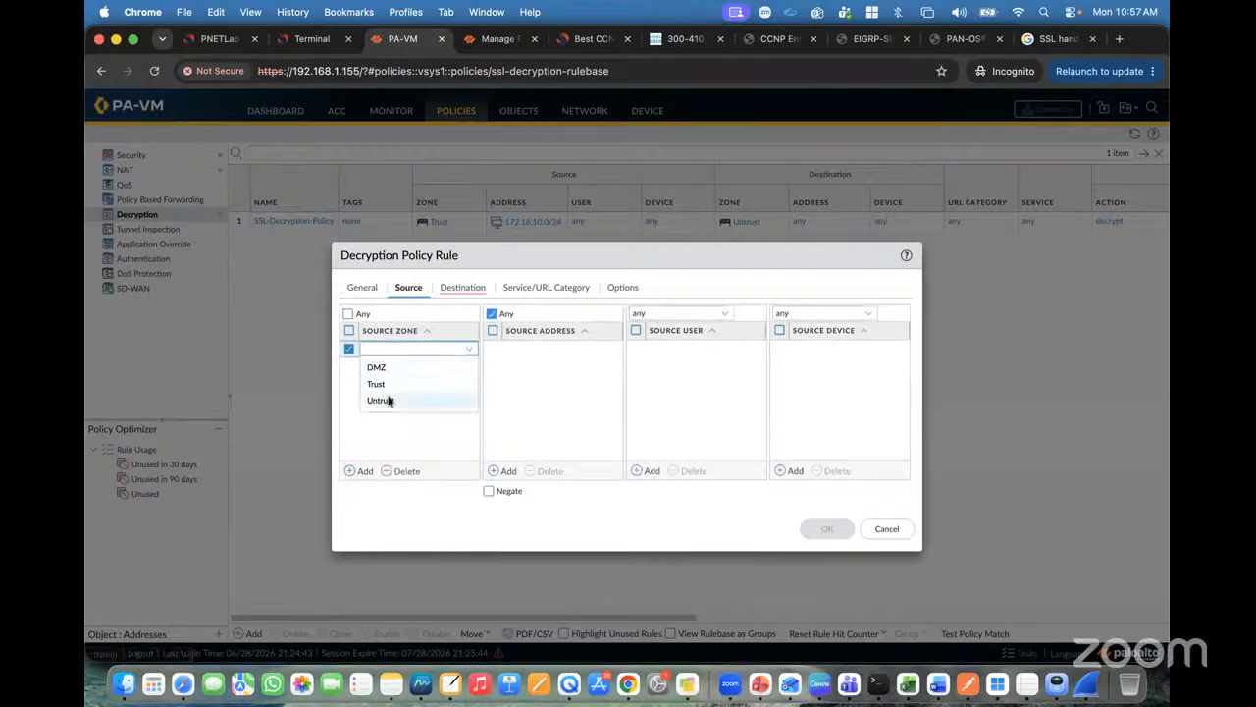
left_click(389, 399)
left_click(482, 292)
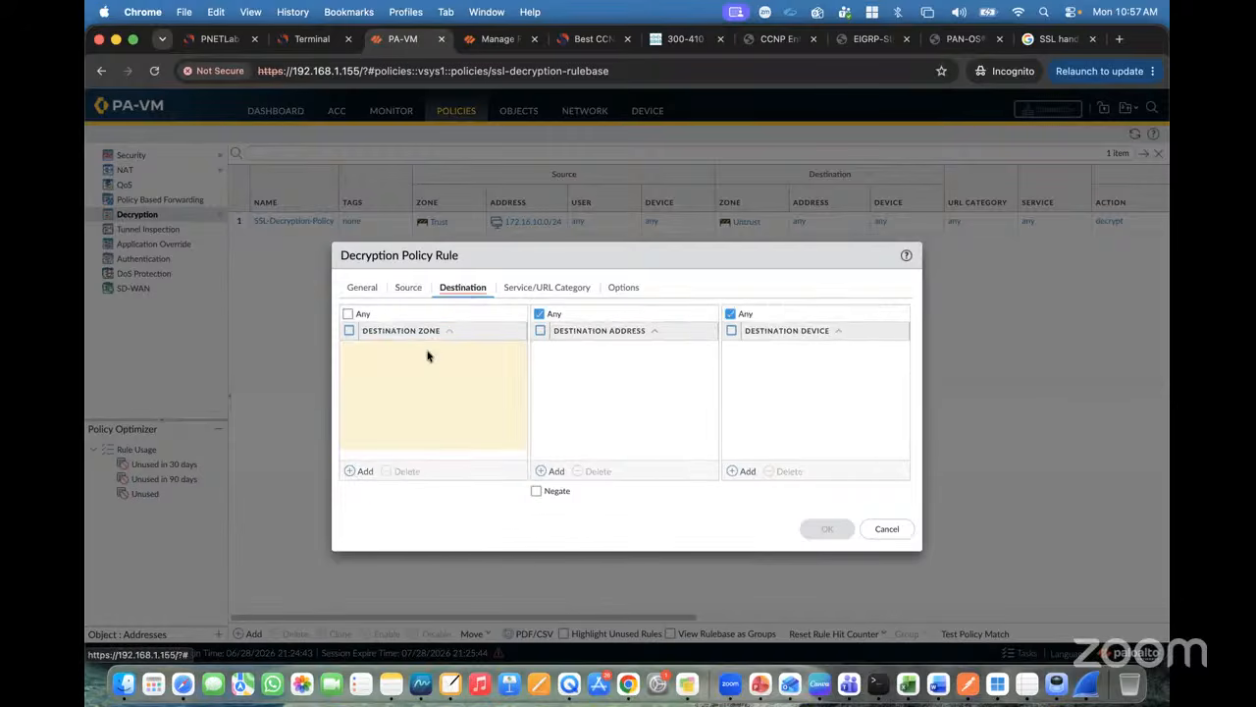
left_click(363, 471)
left_click(379, 387)
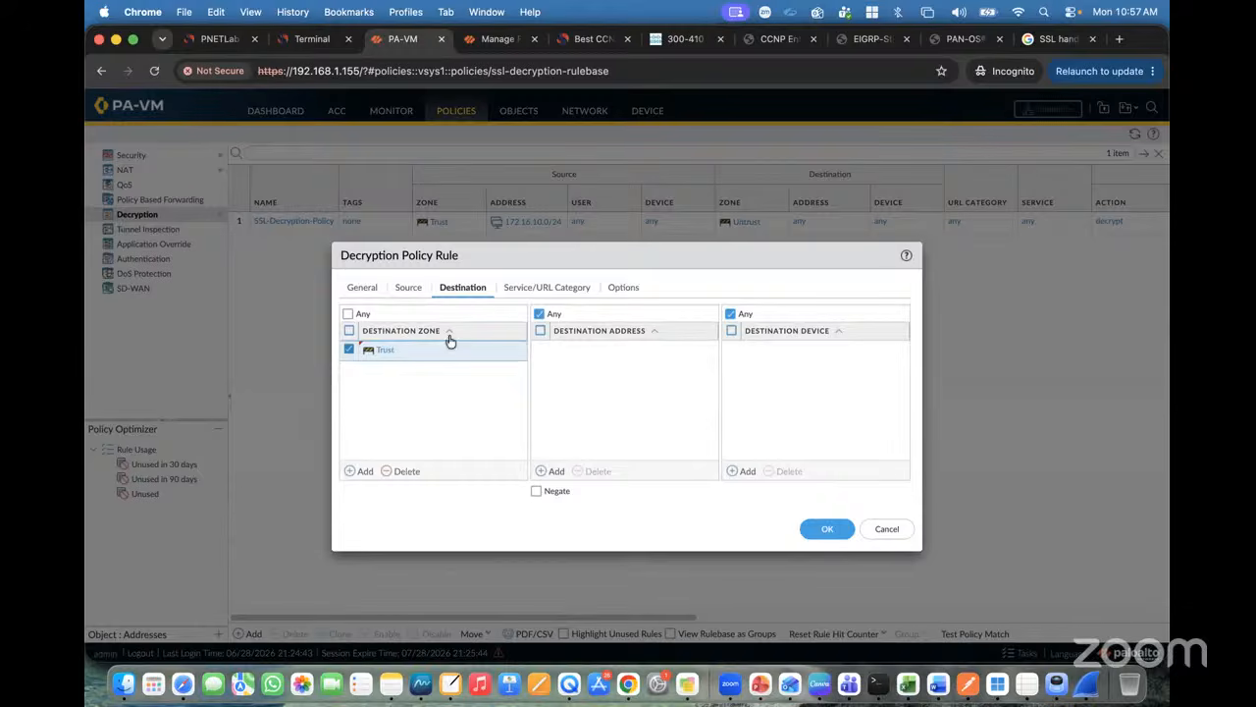
Step: Set the rule action to Decrypt with type SSL Inbound Inspection
left_click(522, 292)
left_click(618, 286)
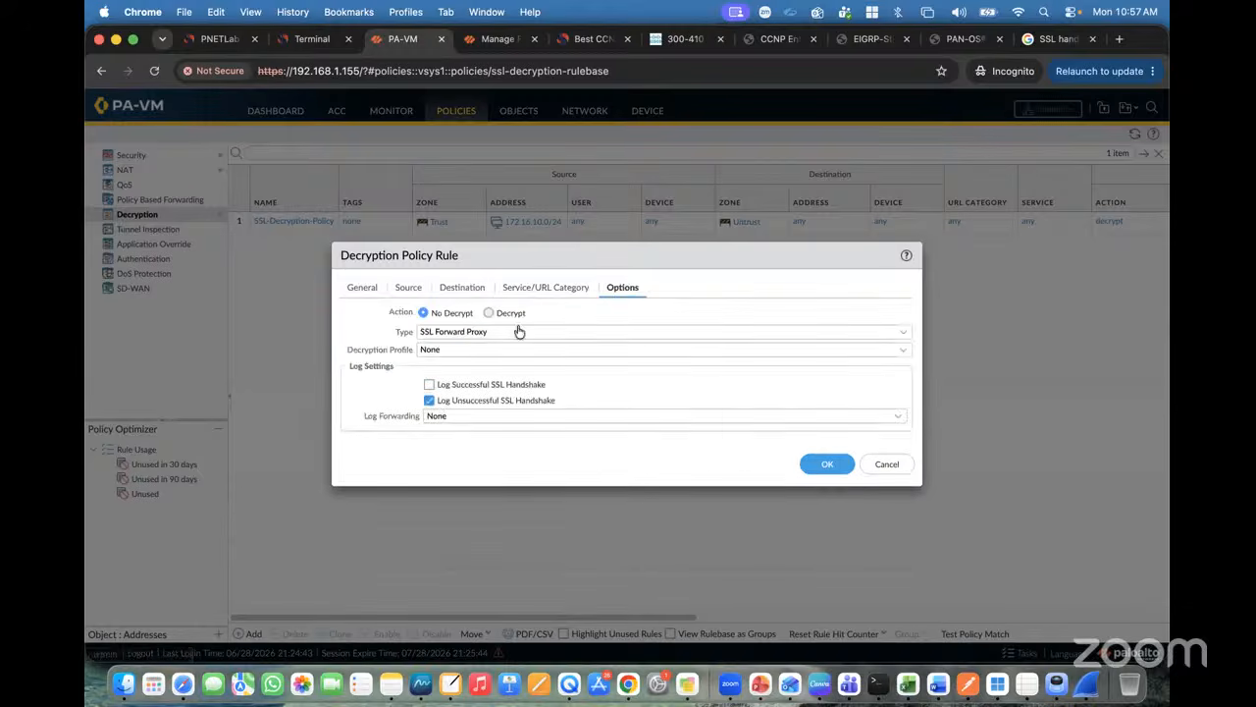
left_click(488, 312)
left_click(902, 333)
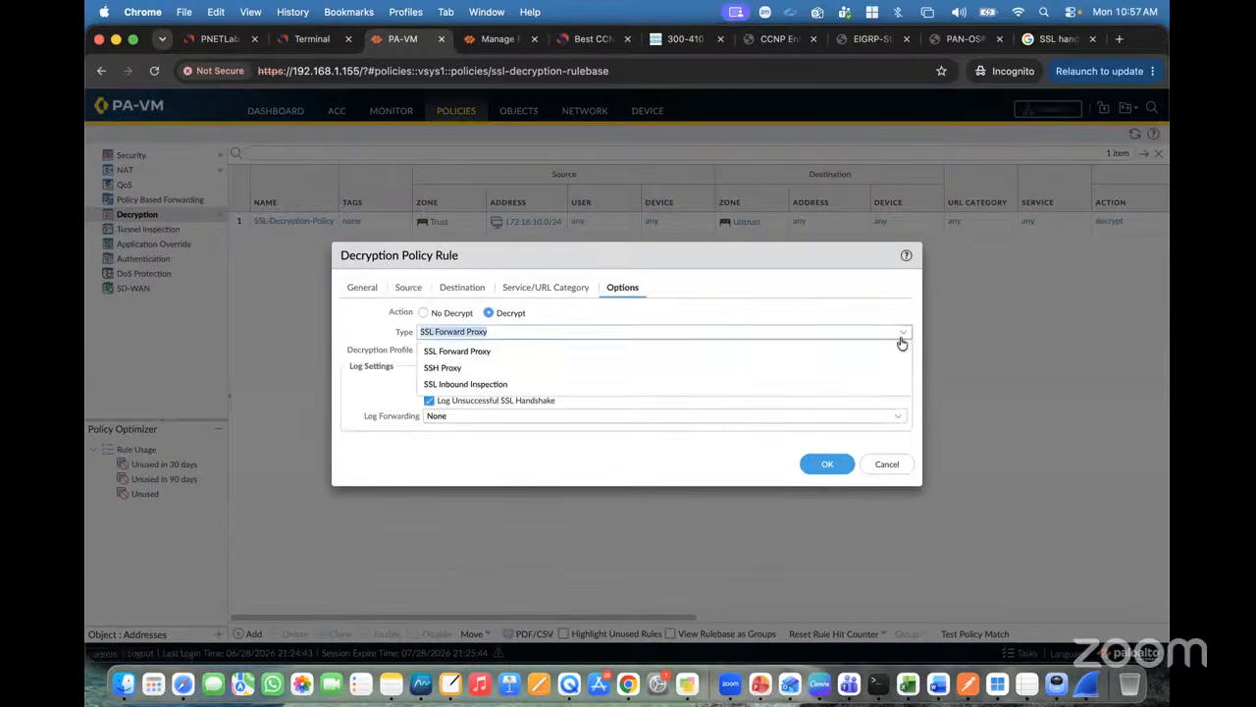
left_click(499, 386)
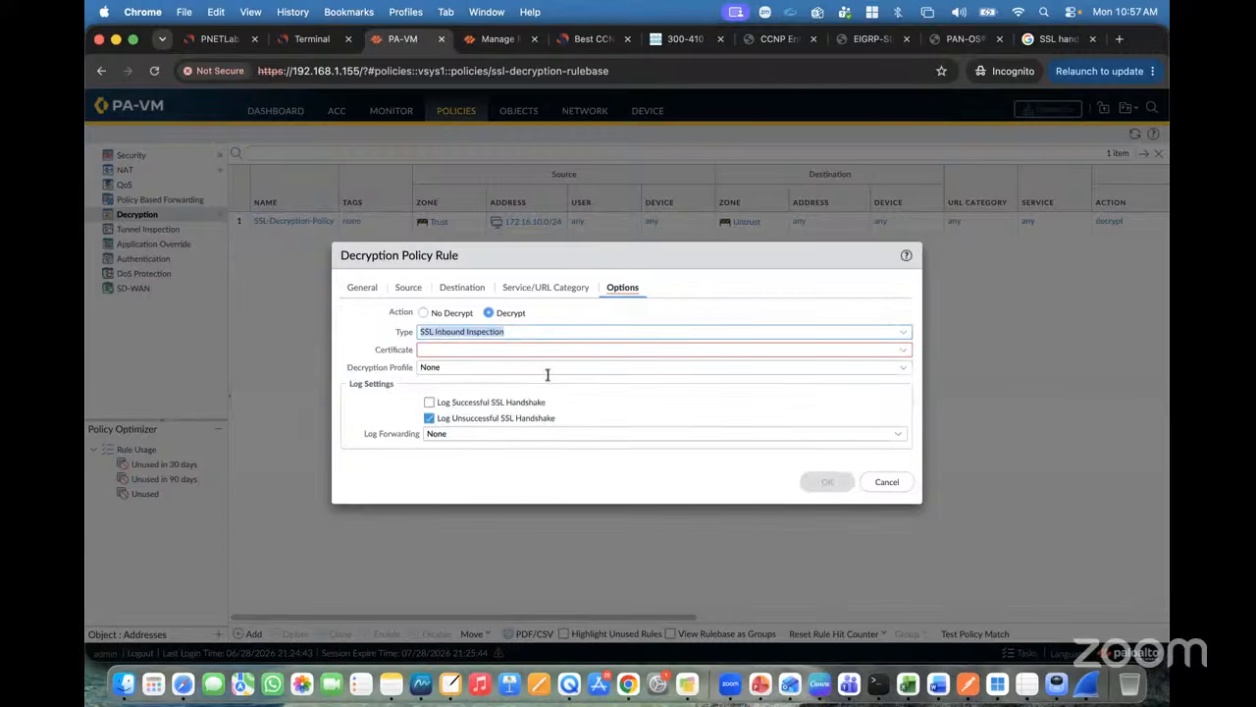
left_click(593, 315)
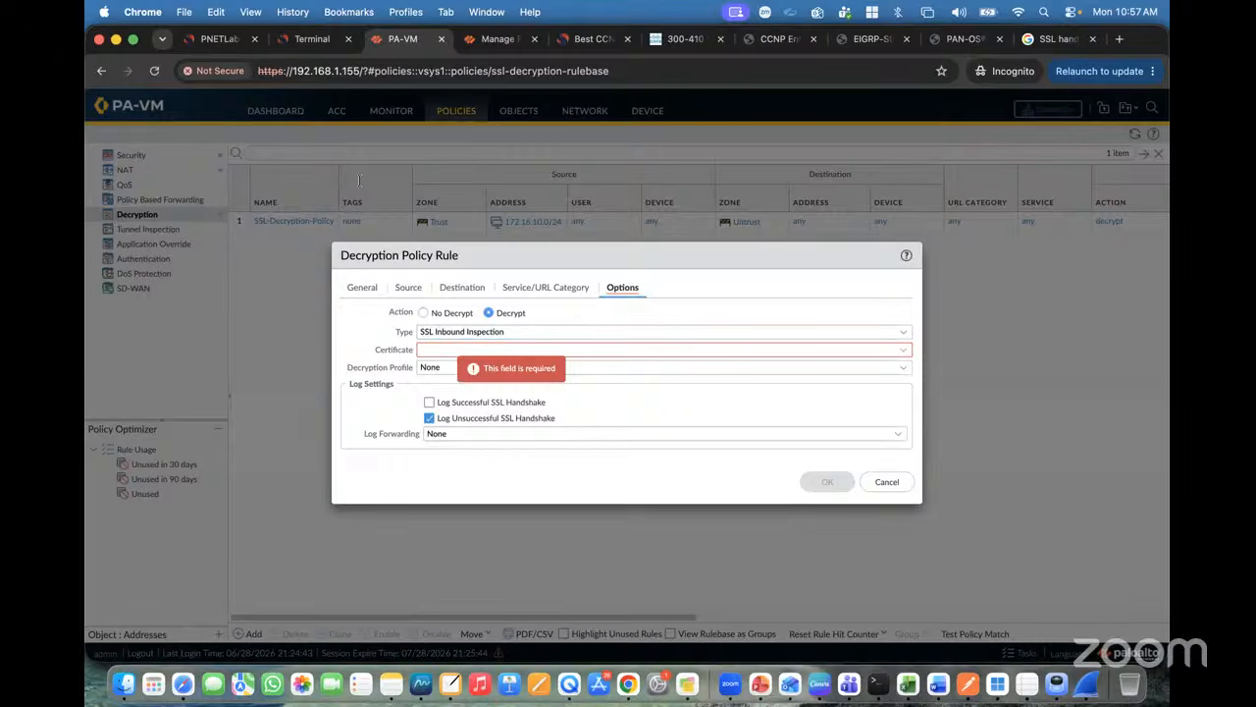
key("super+1")
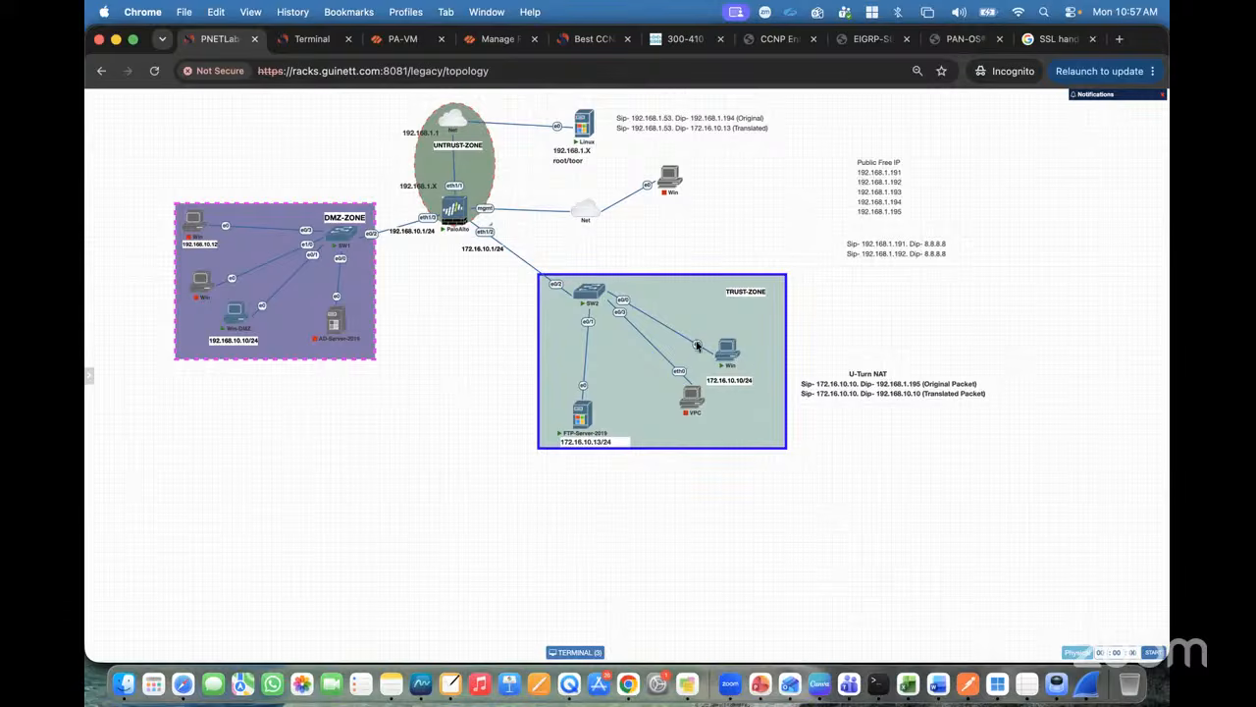
Step: Back in the rule editor, set the inbound rule's certificate to MyDigiCert
mouse_move(728, 358)
left_click(397, 39)
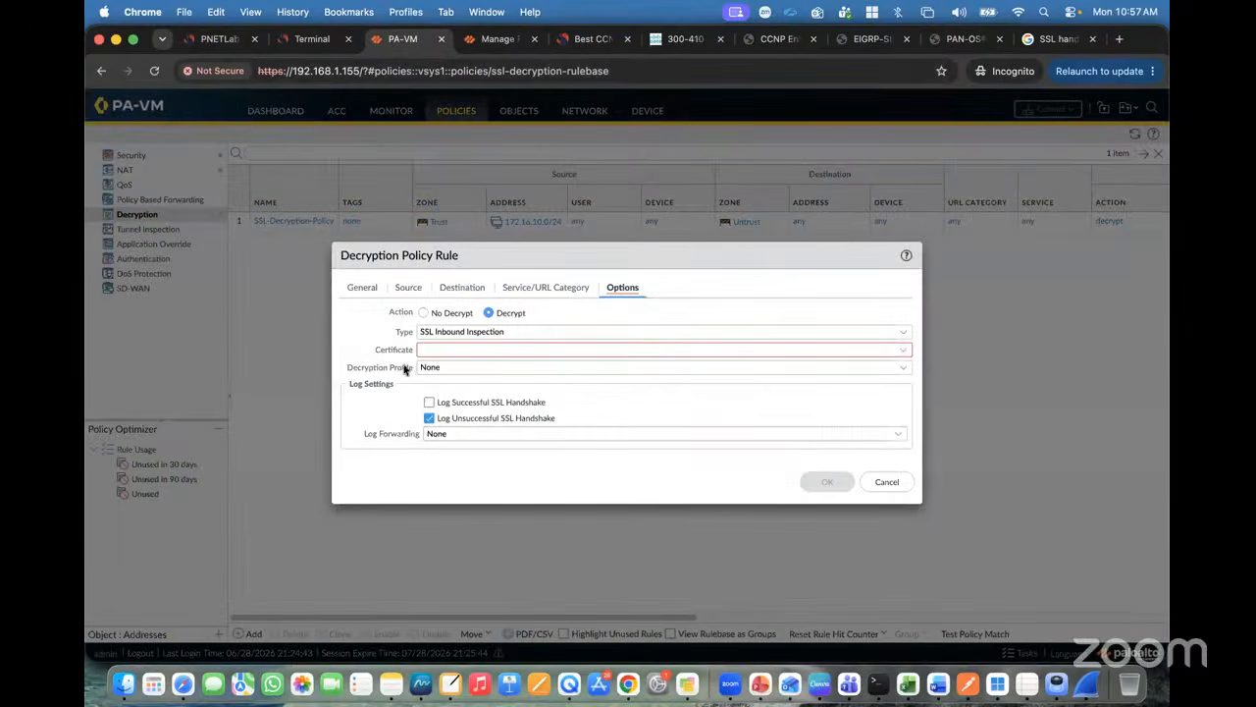
left_click(203, 38)
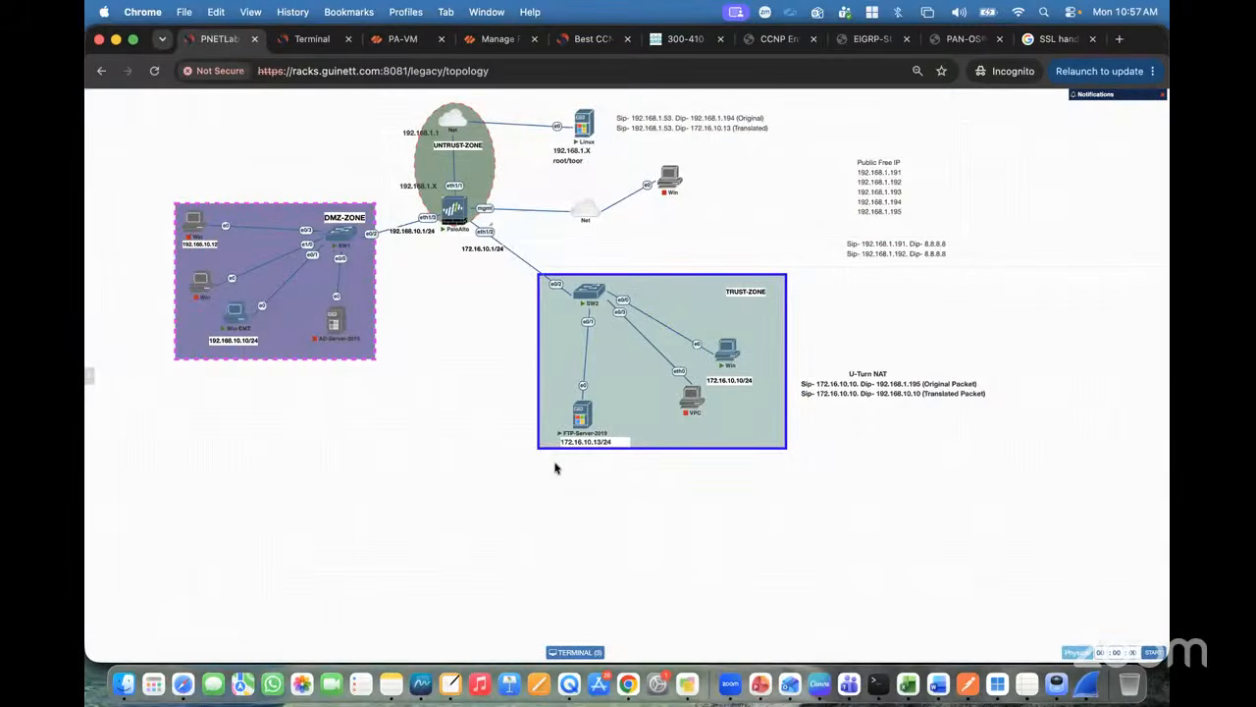
left_click(402, 39)
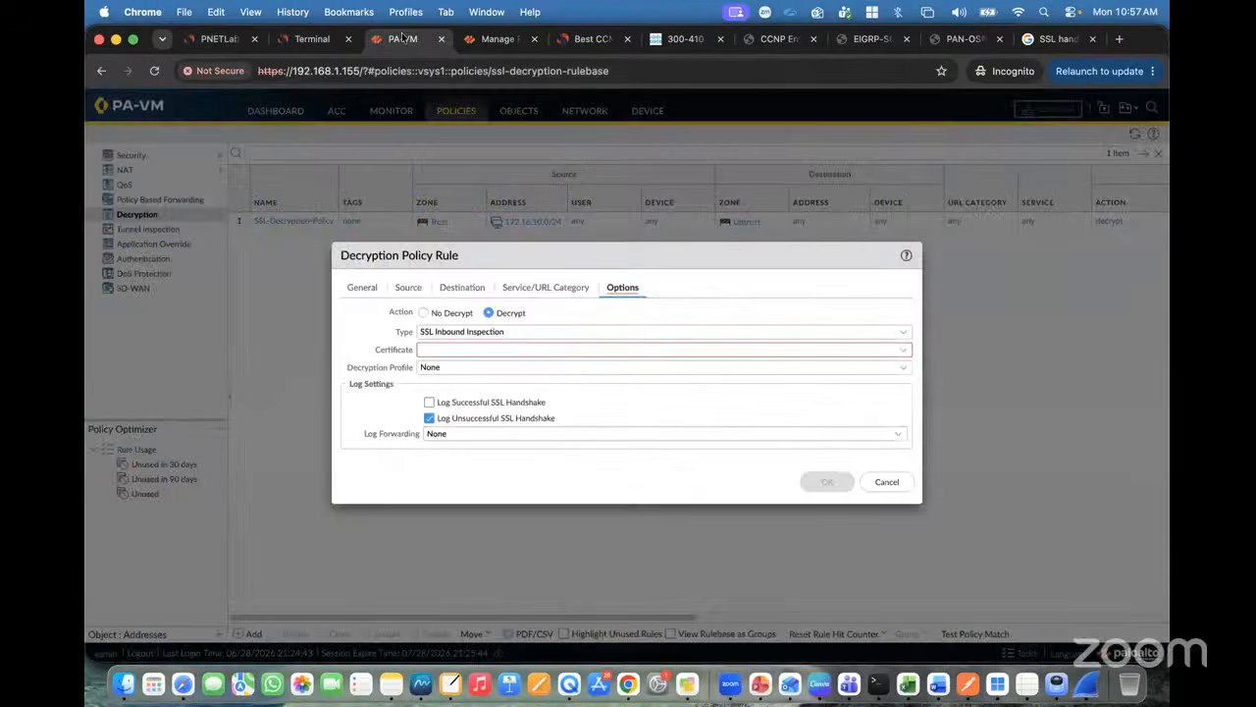
left_click(901, 351)
left_click(463, 370)
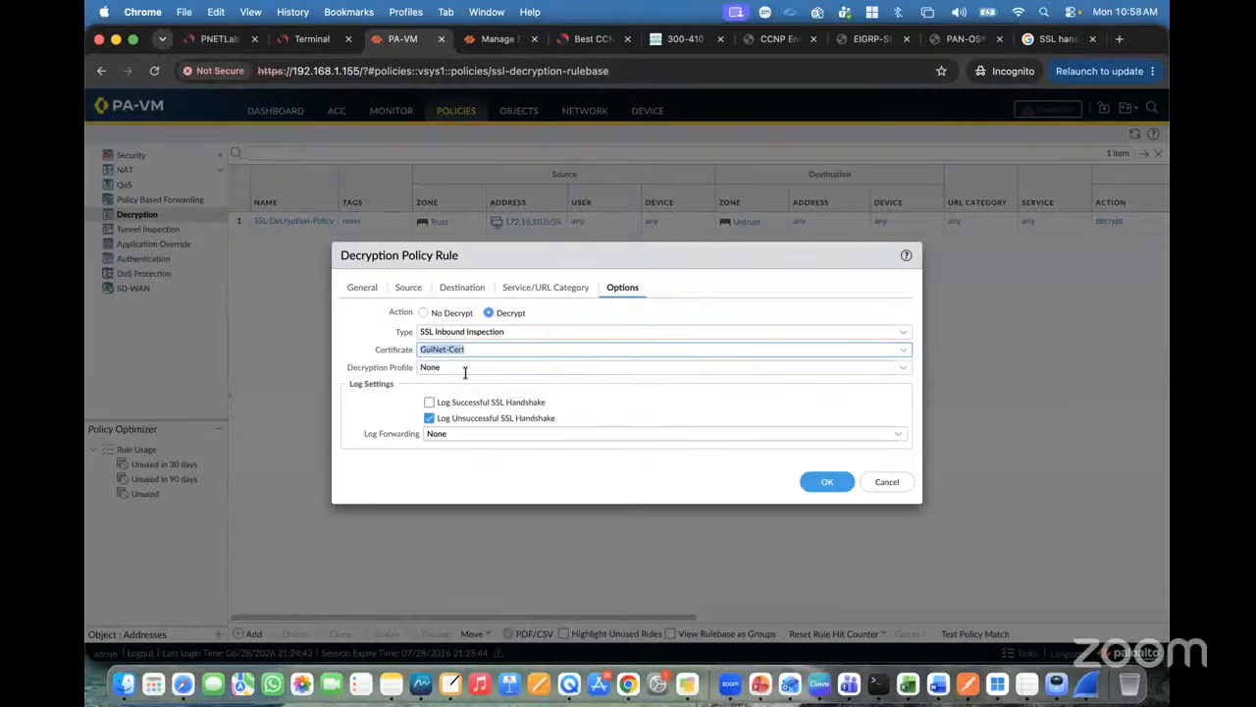
left_click(905, 353)
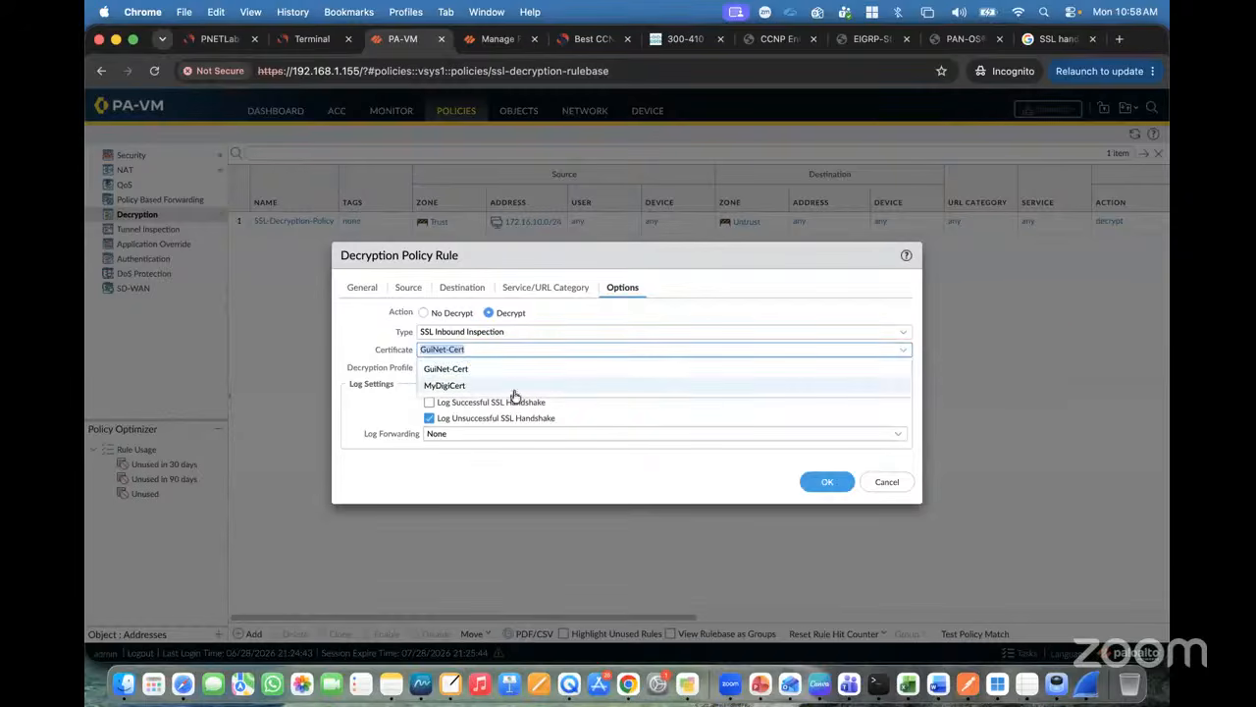
left_click(484, 384)
left_click(343, 408)
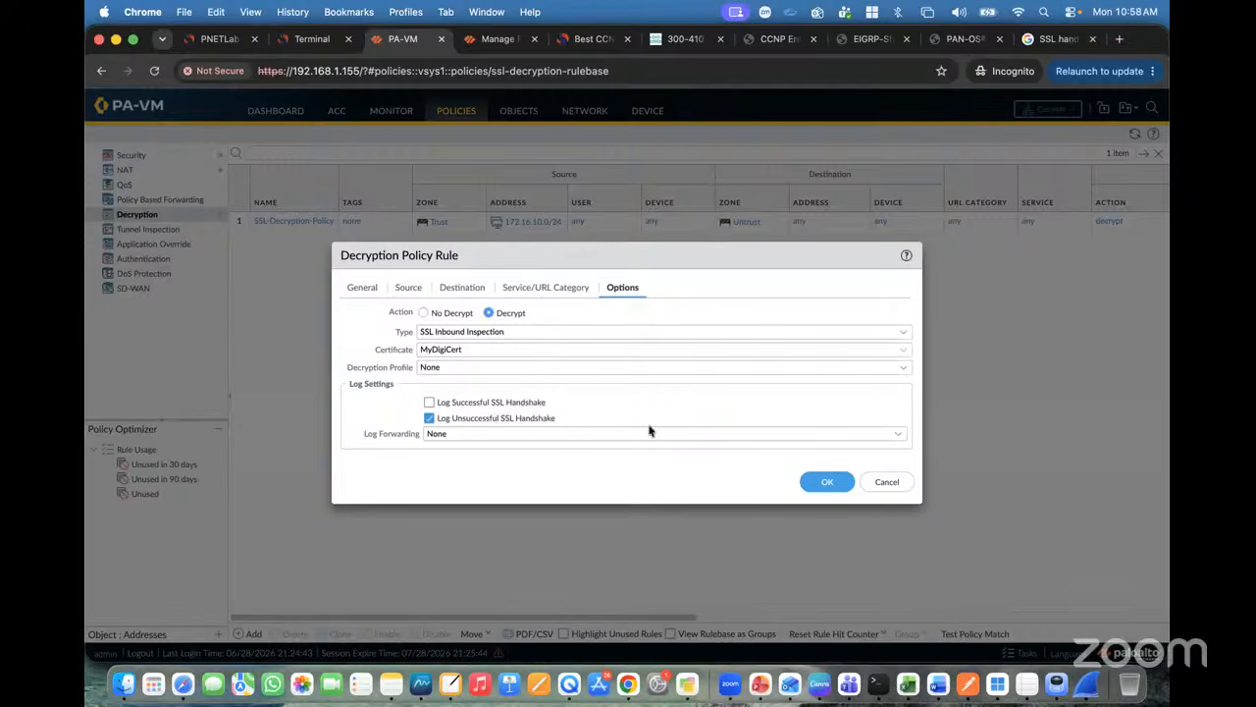
Step: Choose the default decryption profile, save the rule, and dismiss the Operation Failed message
left_click(901, 368)
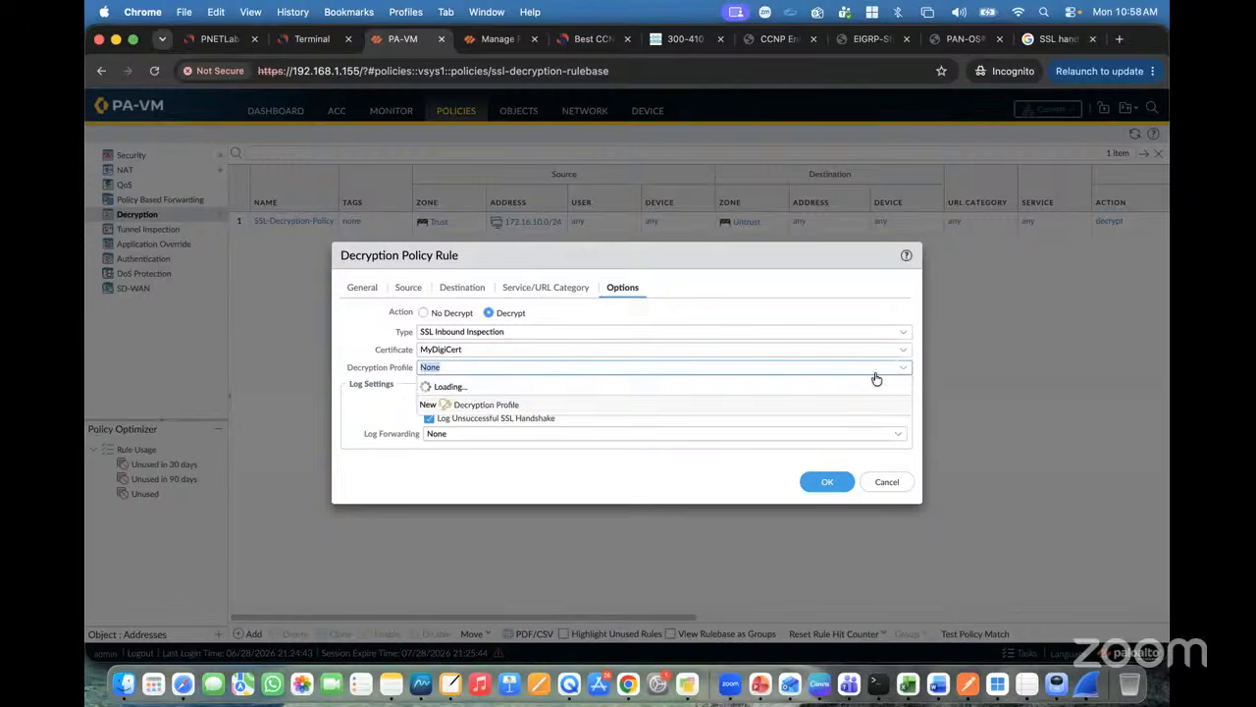
left_click(518, 403)
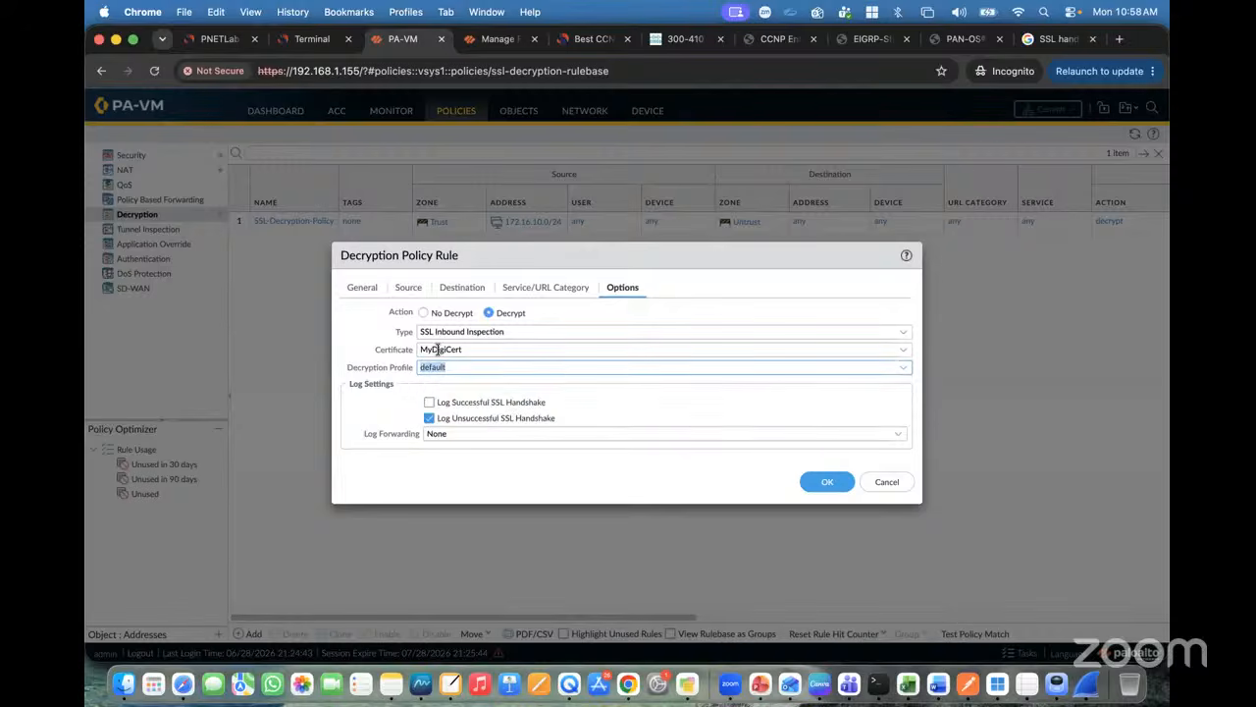
left_click(218, 40)
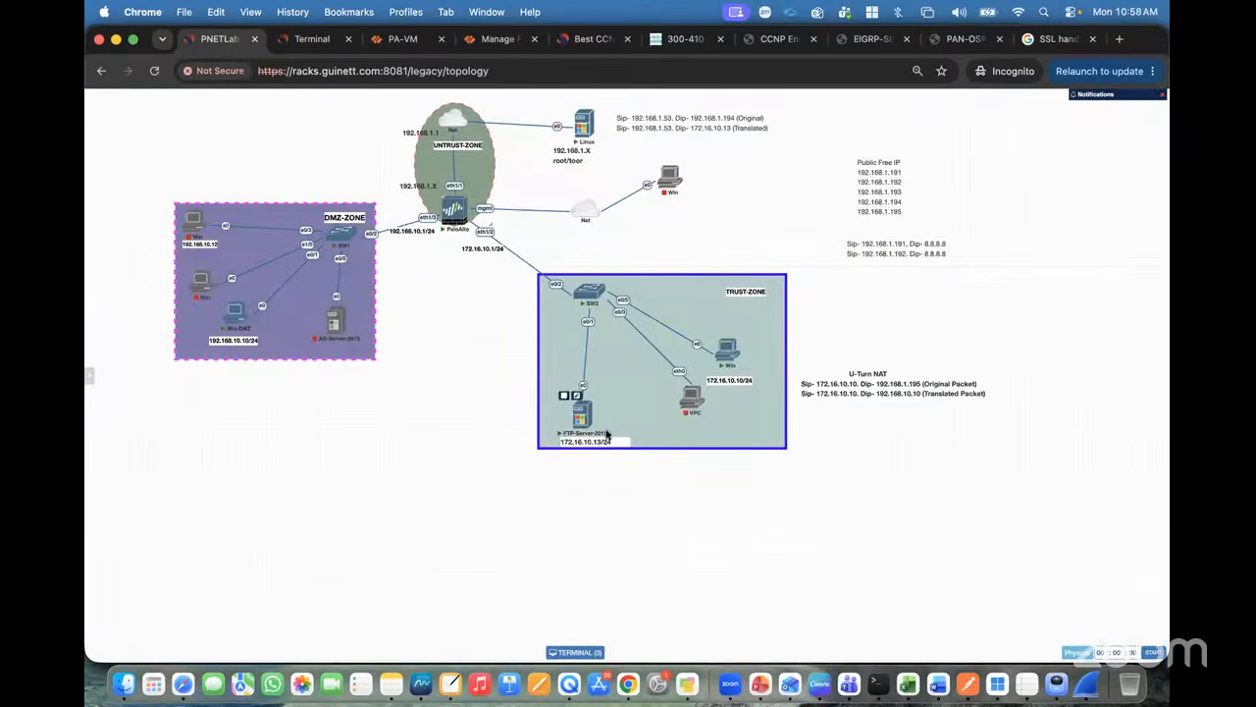
left_click(404, 40)
left_click(816, 480)
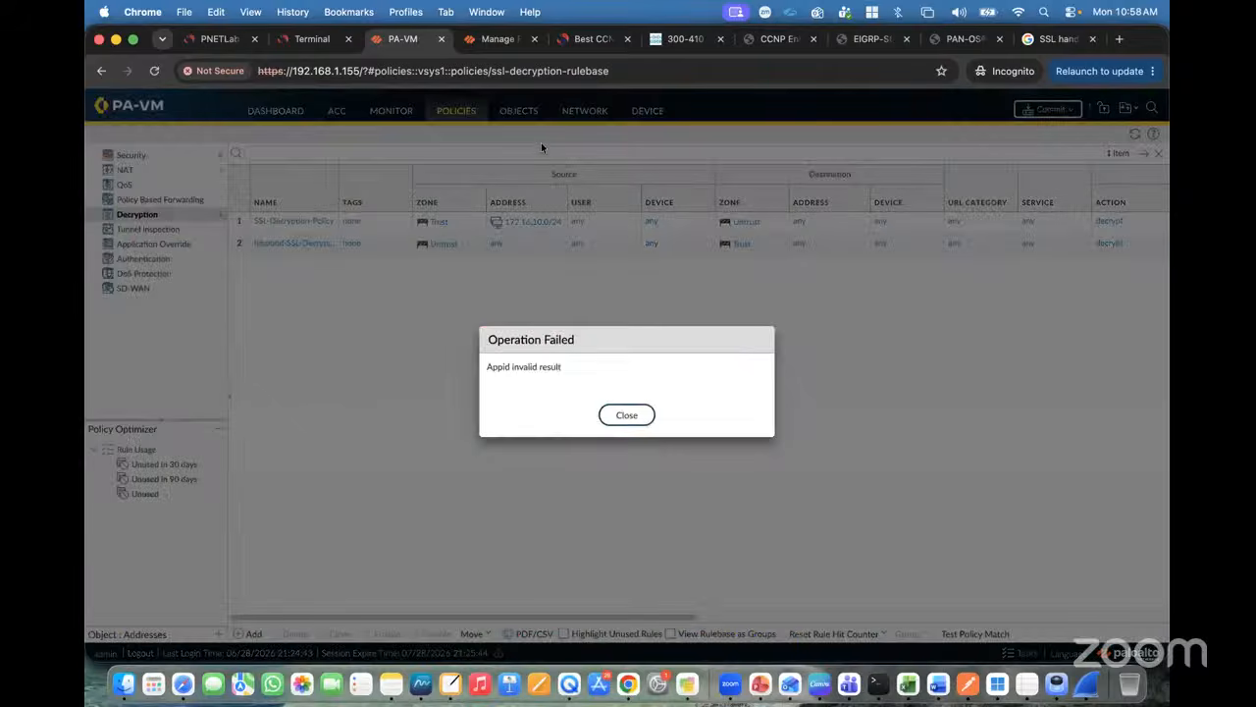
left_click(640, 415)
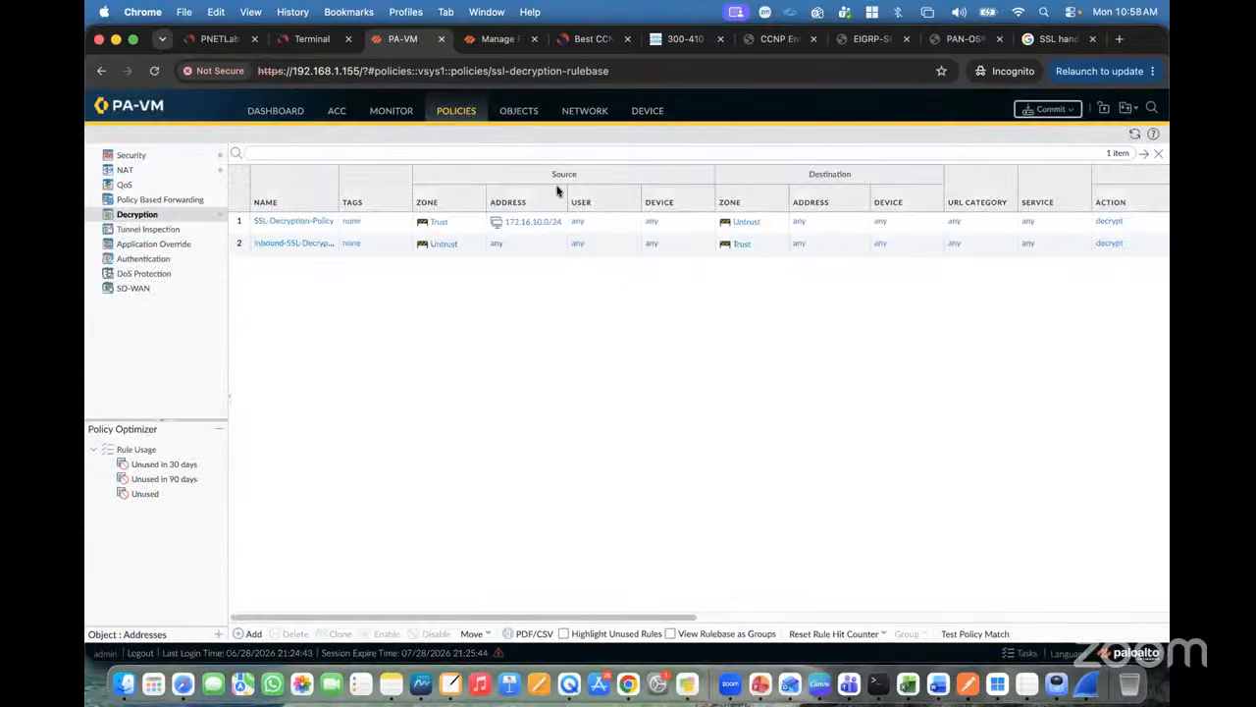
left_click(516, 113)
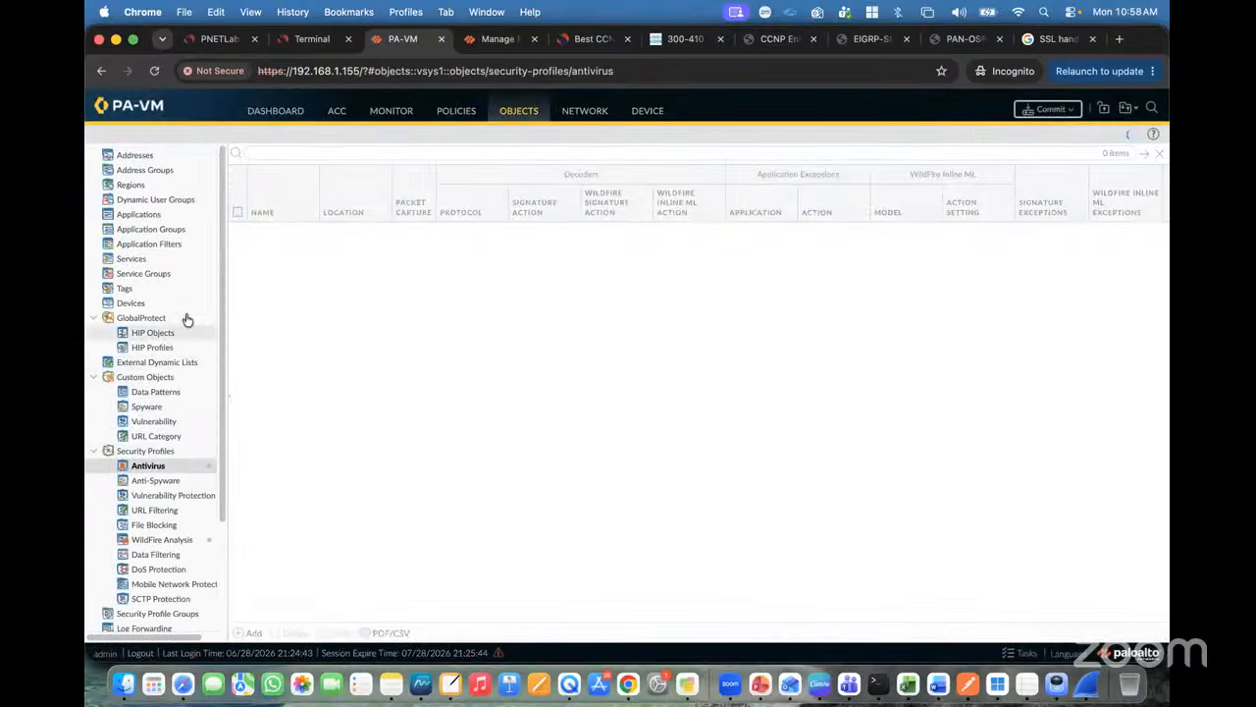
left_click(638, 115)
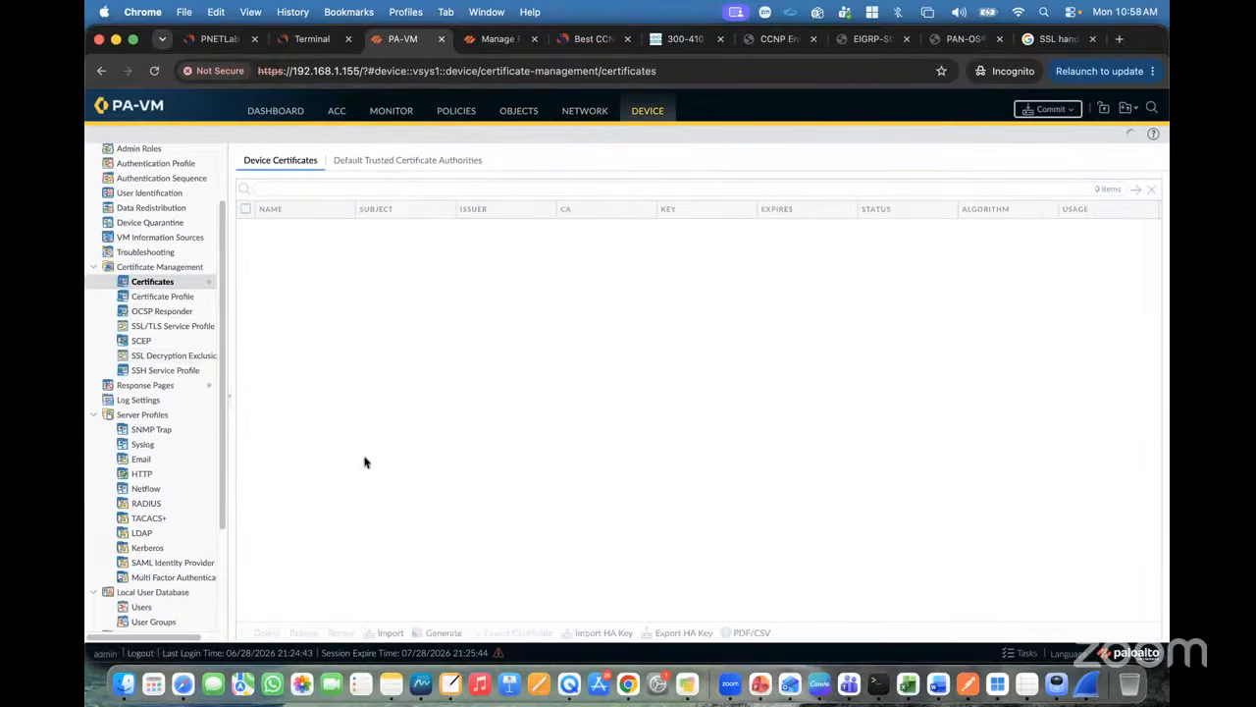
left_click(389, 632)
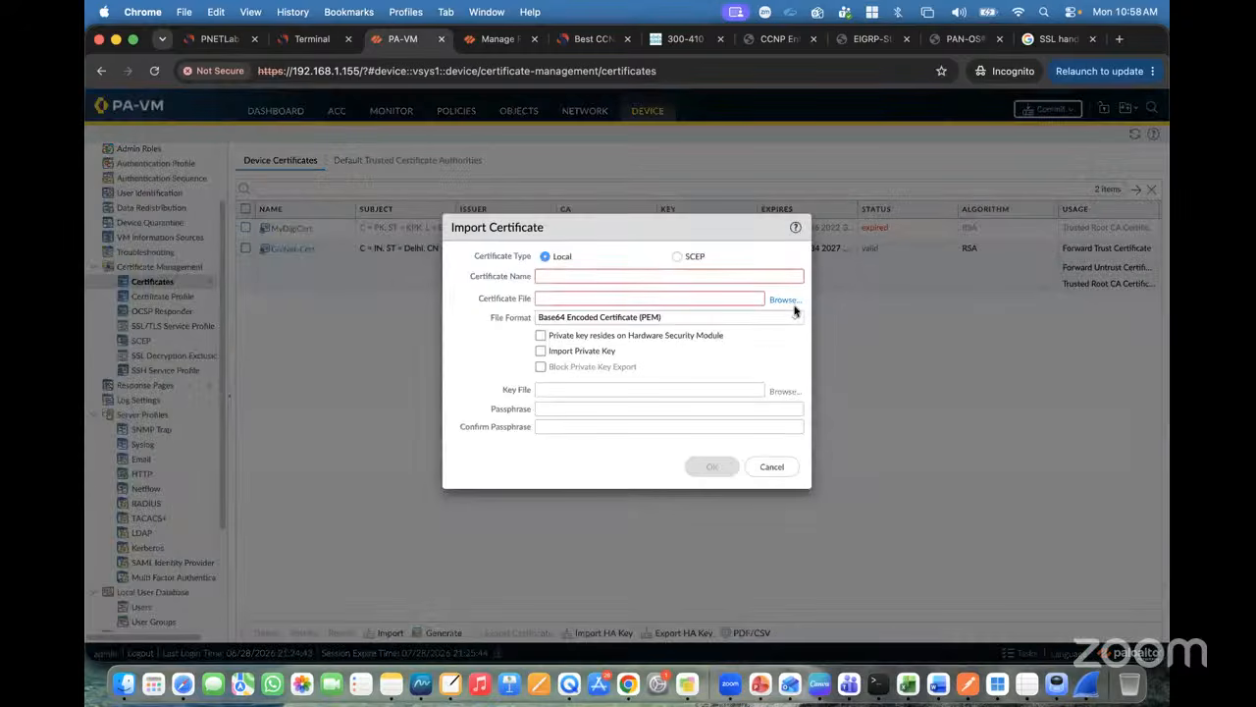
left_click(677, 257)
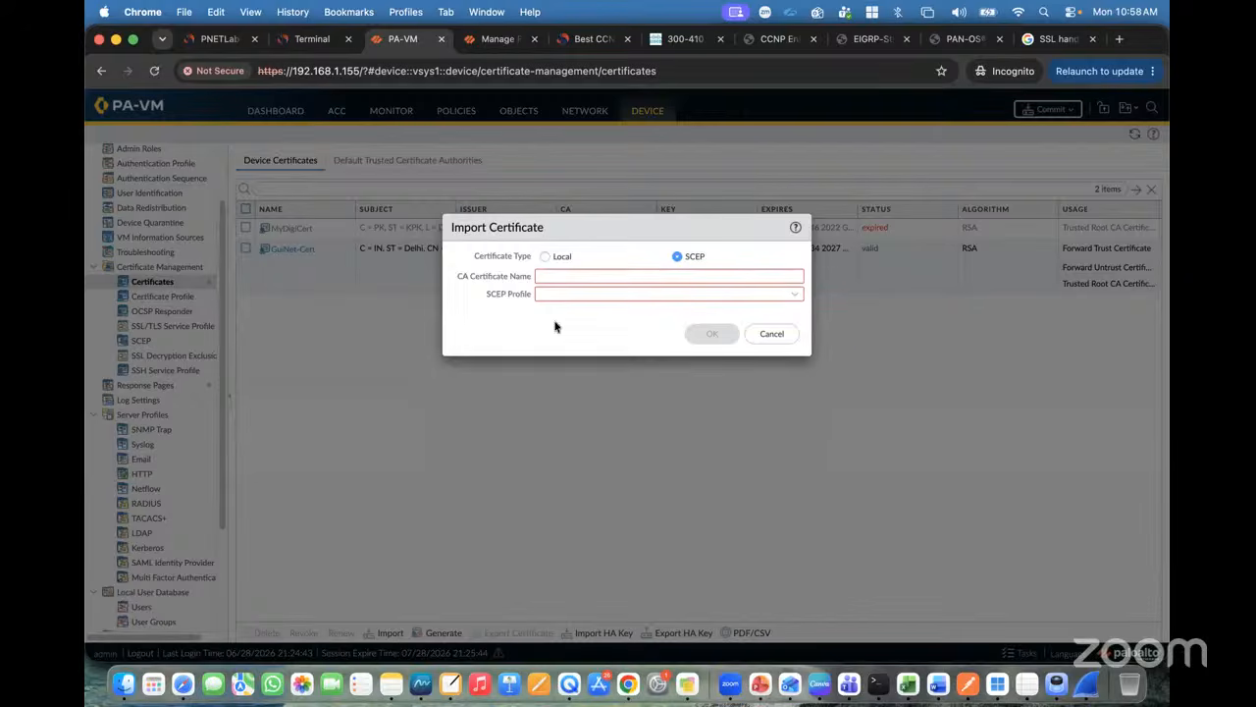
left_click(771, 334)
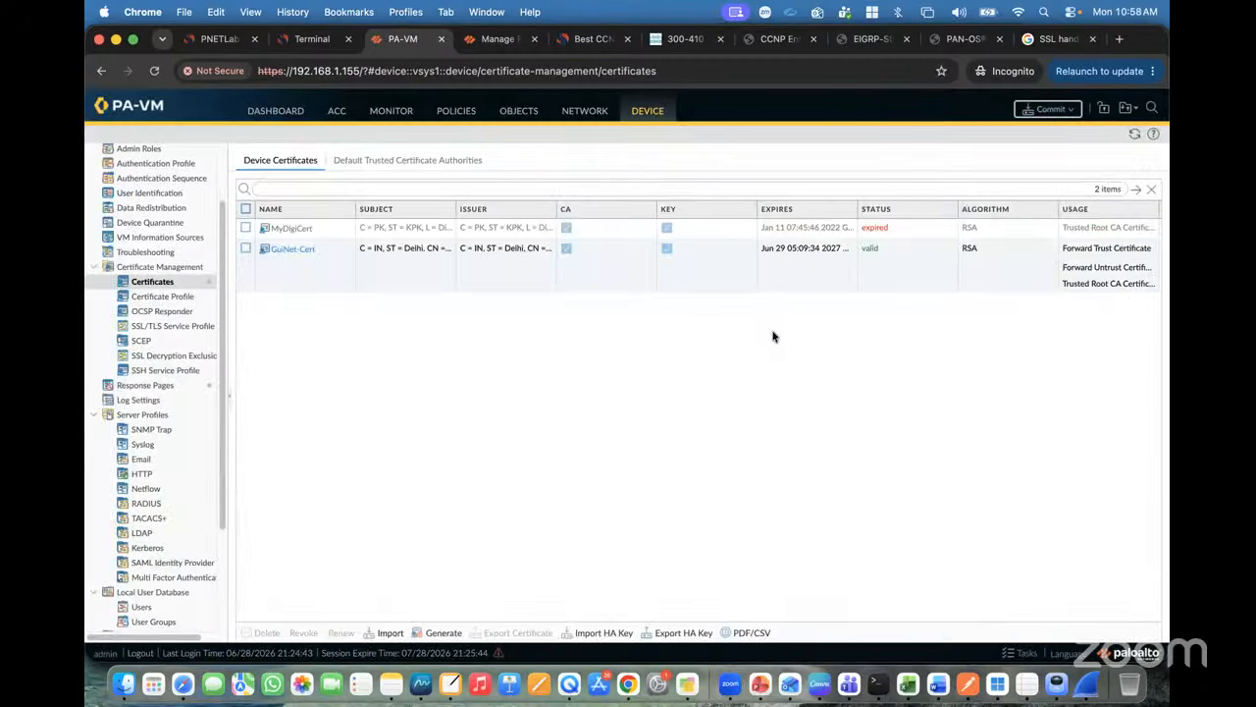
left_click(453, 111)
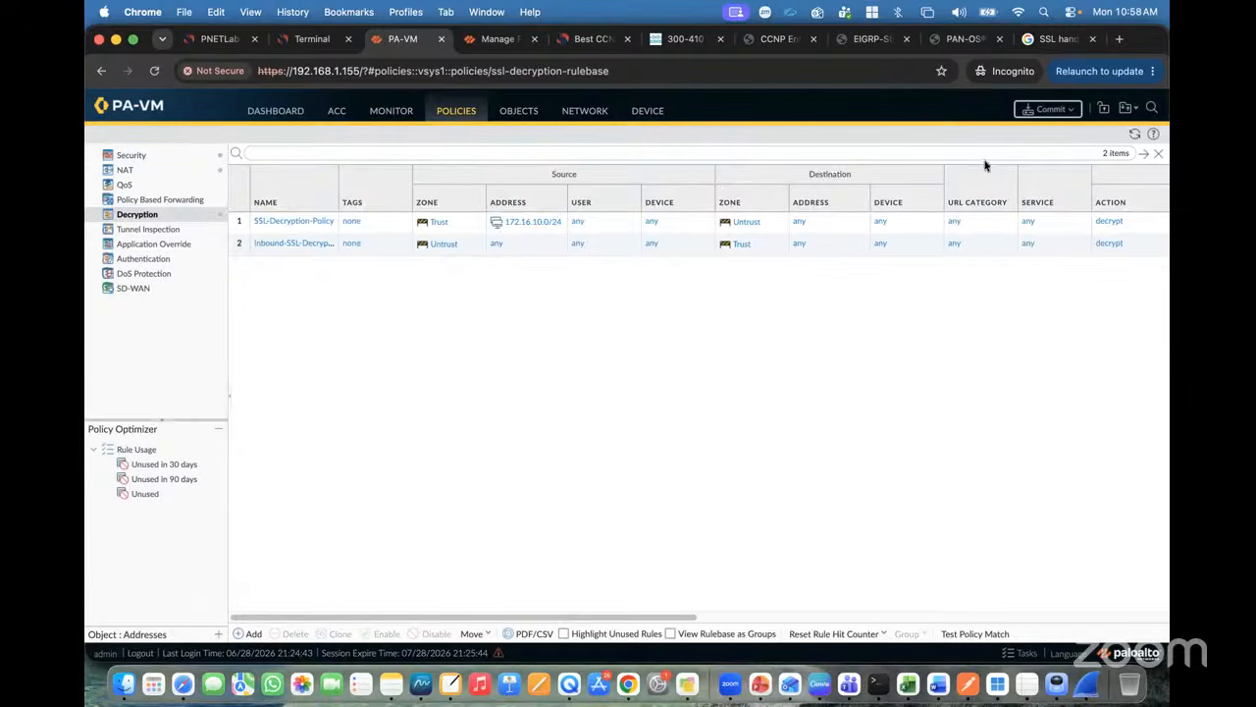
Step: Dismiss the error and commit all changes, then open SSL-Decryption-Policy for editing
left_click(1068, 112)
left_click(637, 415)
left_click(1047, 110)
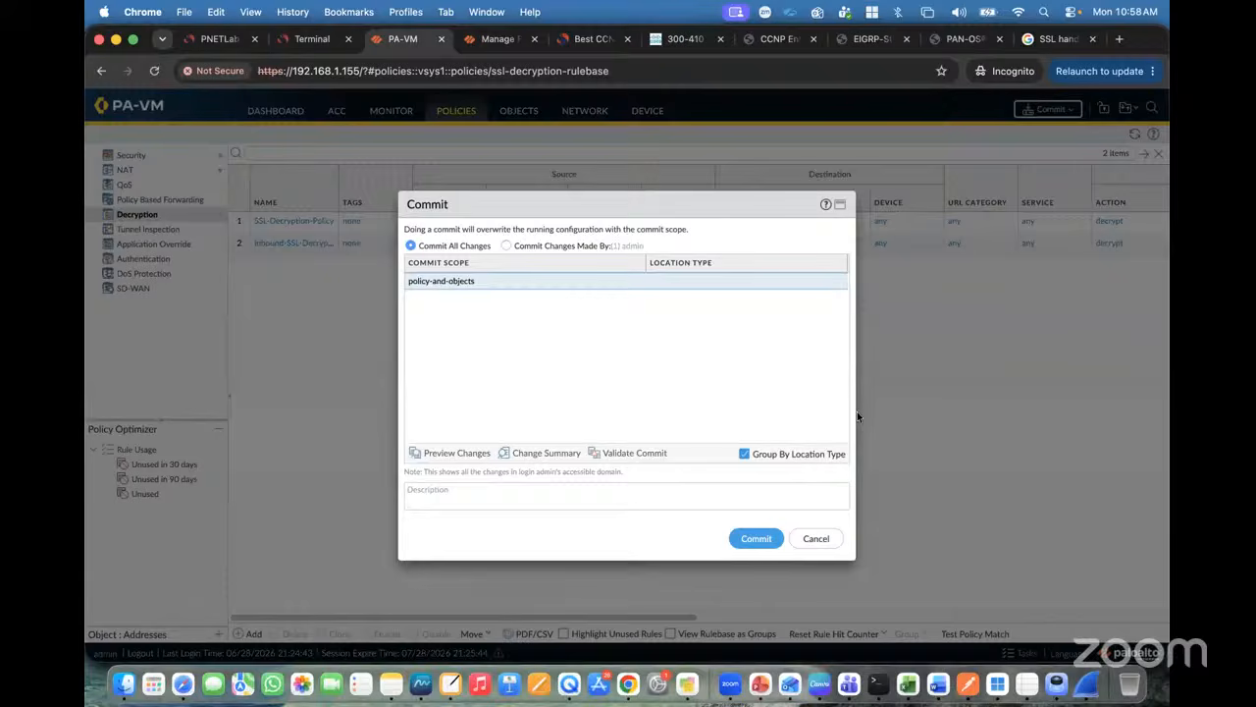
left_click(757, 539)
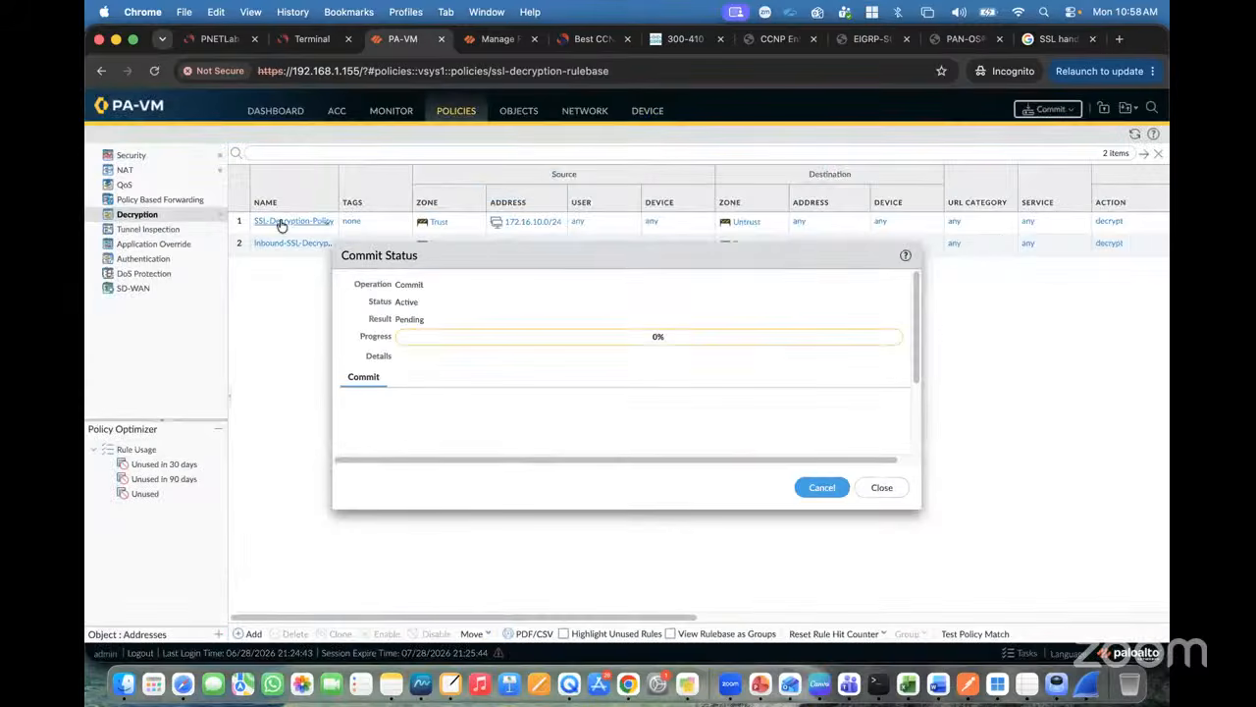
left_click(274, 220)
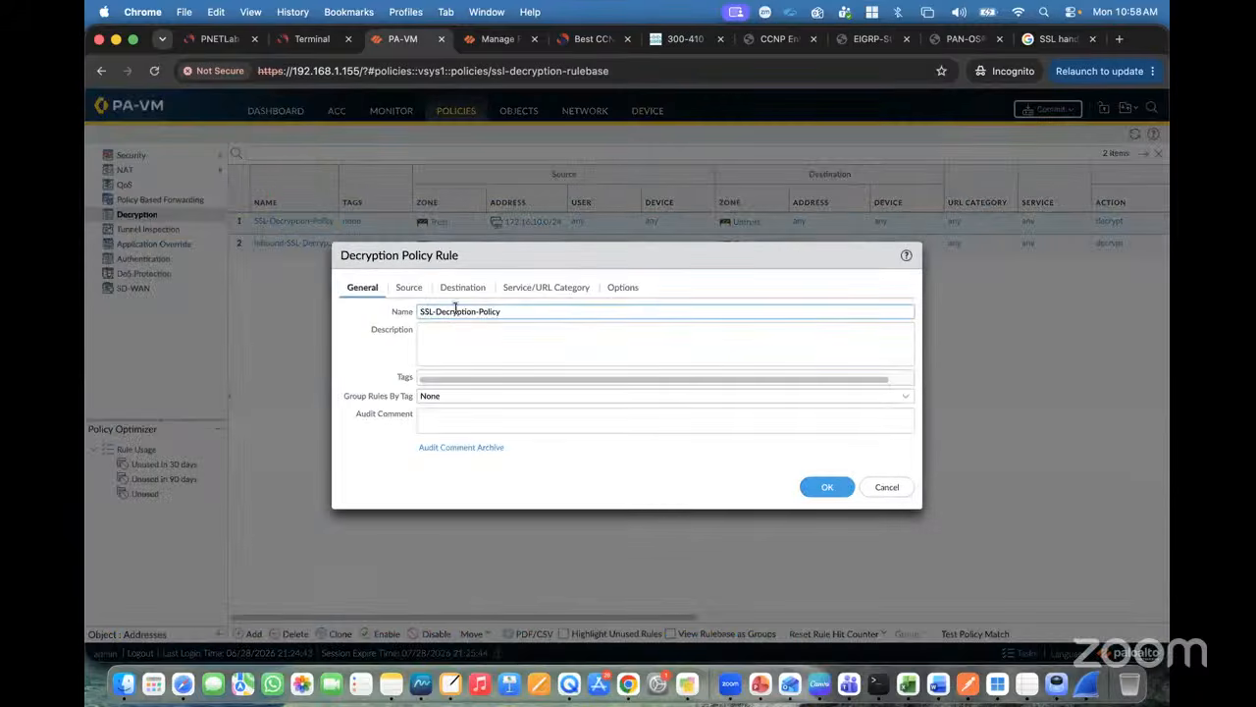
Step: Rename the first decryption rule to Outbound-SSL-Decryption-Policy, save it, and add a new rule
type("-O")
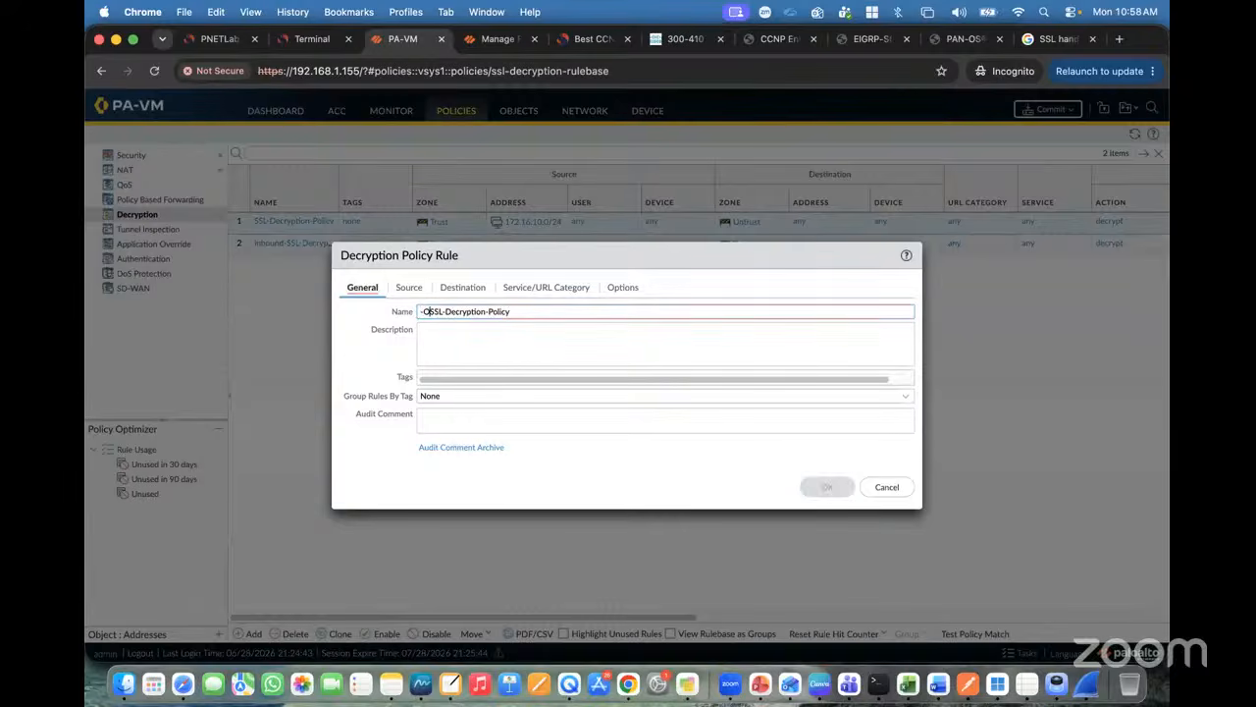
key("BackSpace")
key("BackSpace")
type("Out")
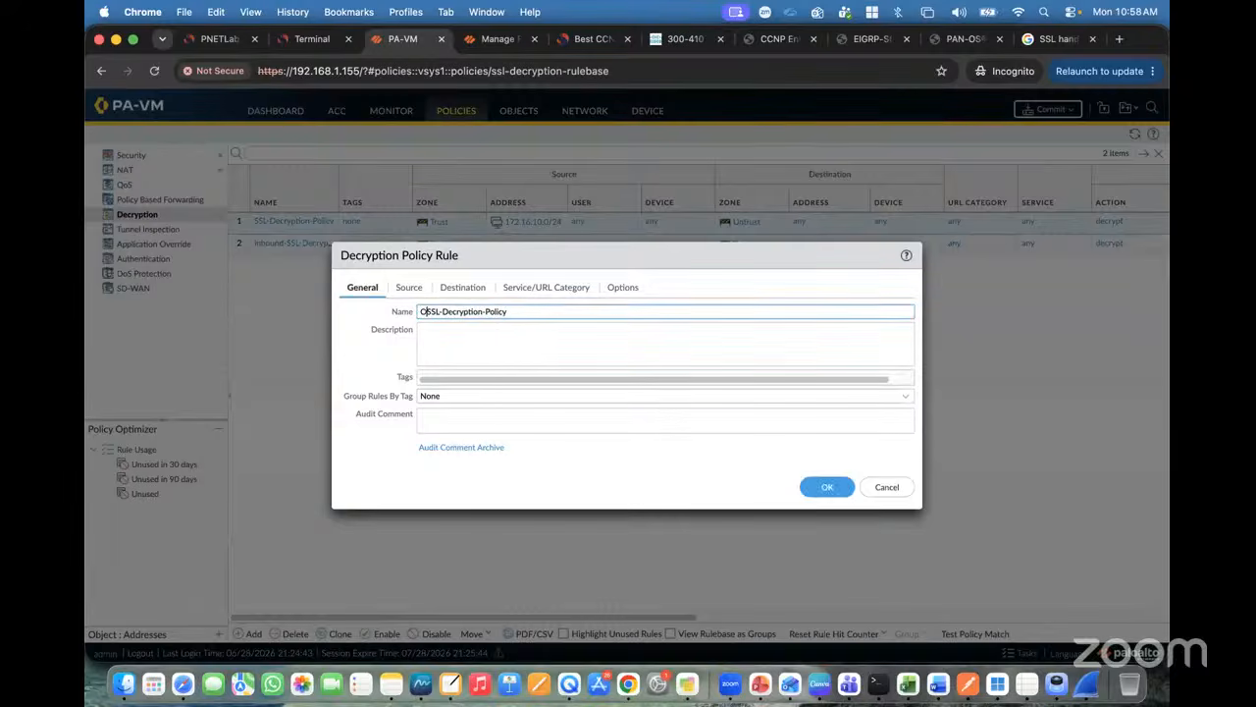
type("bound-")
left_click(823, 489)
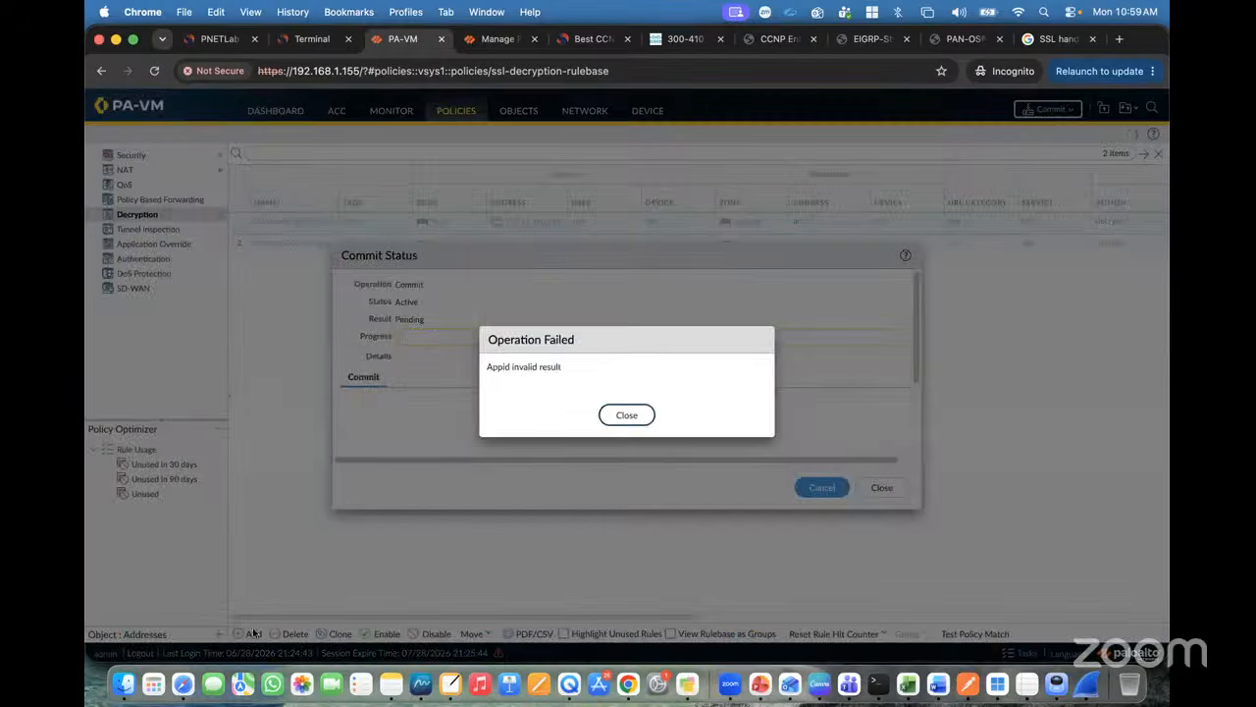
left_click(628, 418)
left_click(246, 636)
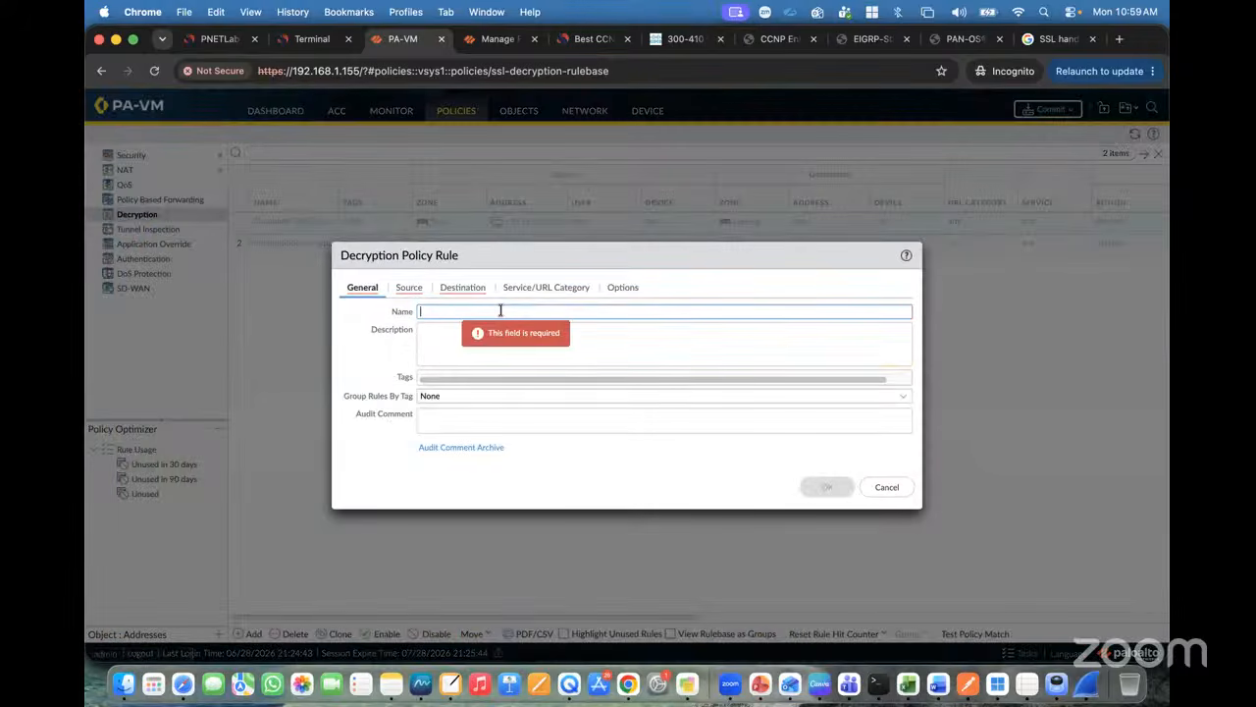
Step: Enter SSH-Decryption_Policy as the new decryption rule's name
type("SSH-Dec")
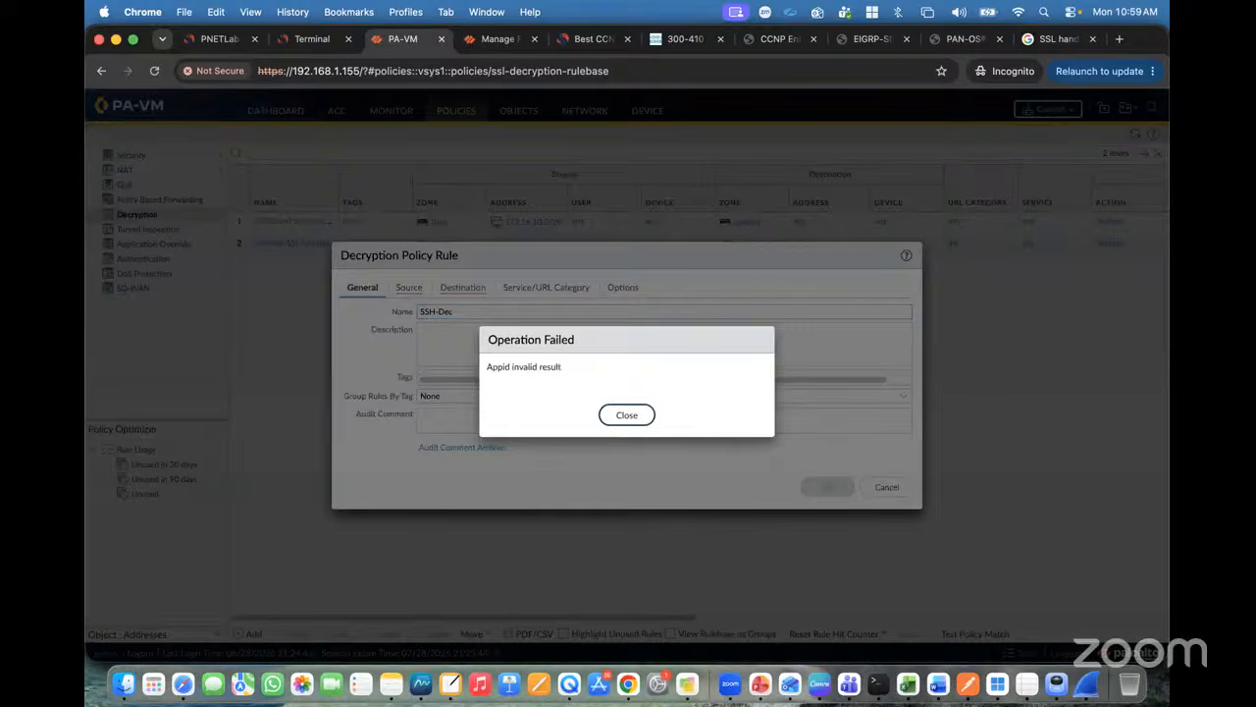
left_click(631, 409)
left_click(469, 316)
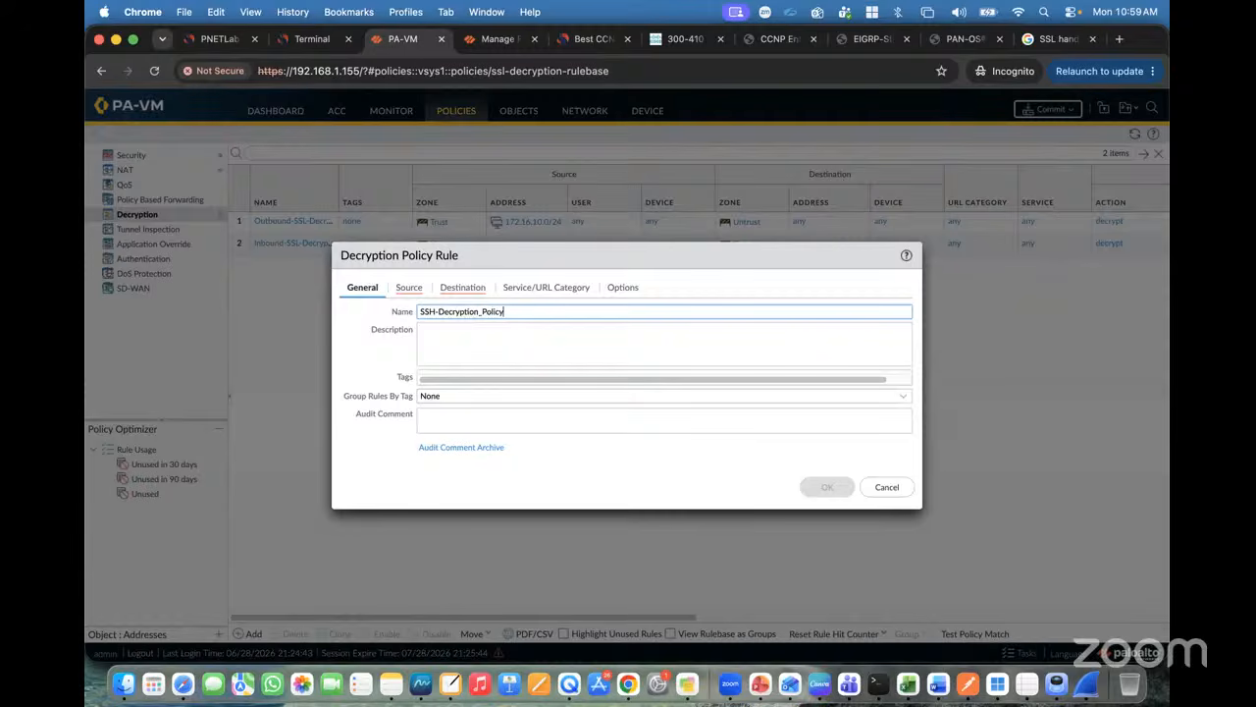
key("super+a")
Step: Set the rule's source zone to Trust and add a destination zone entry
left_click(404, 287)
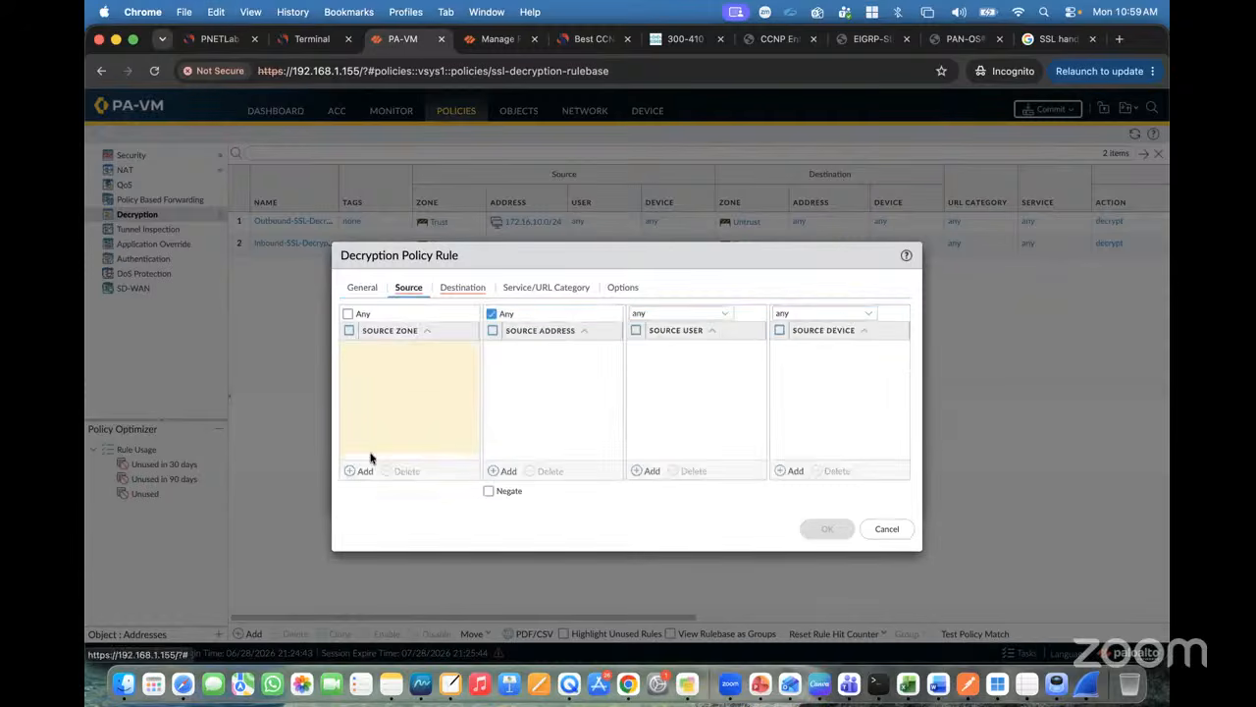
left_click(361, 470)
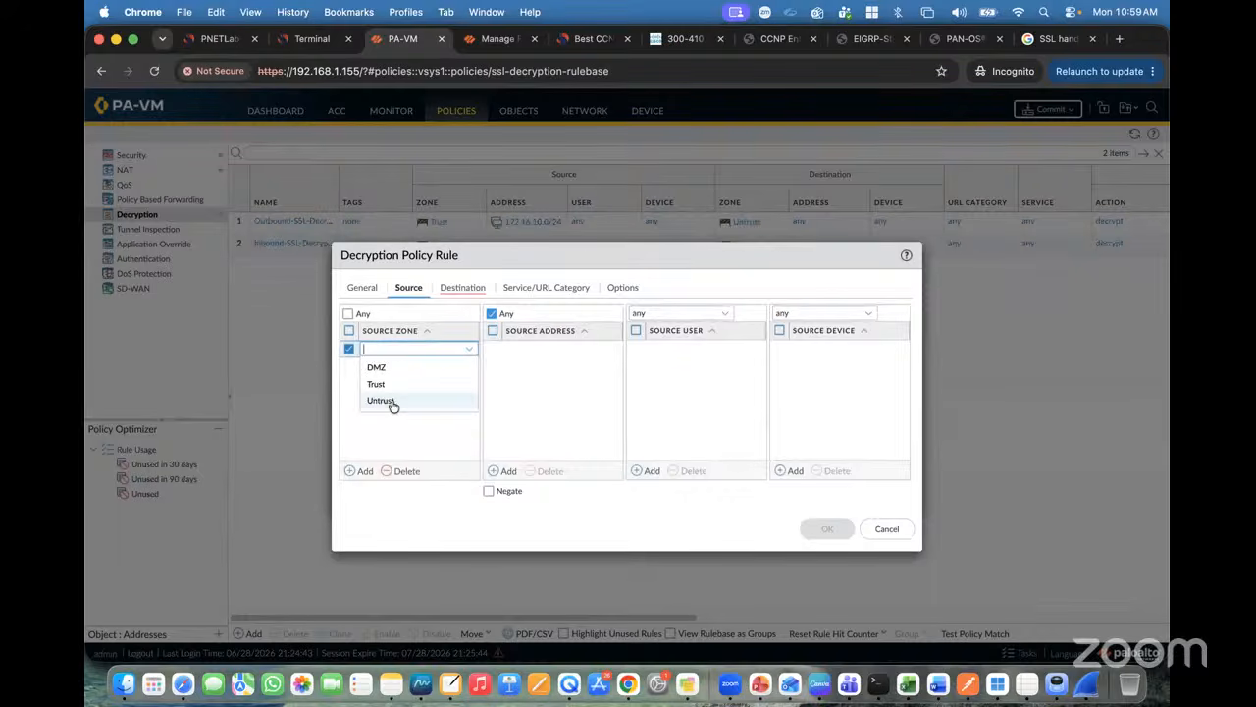
left_click(382, 385)
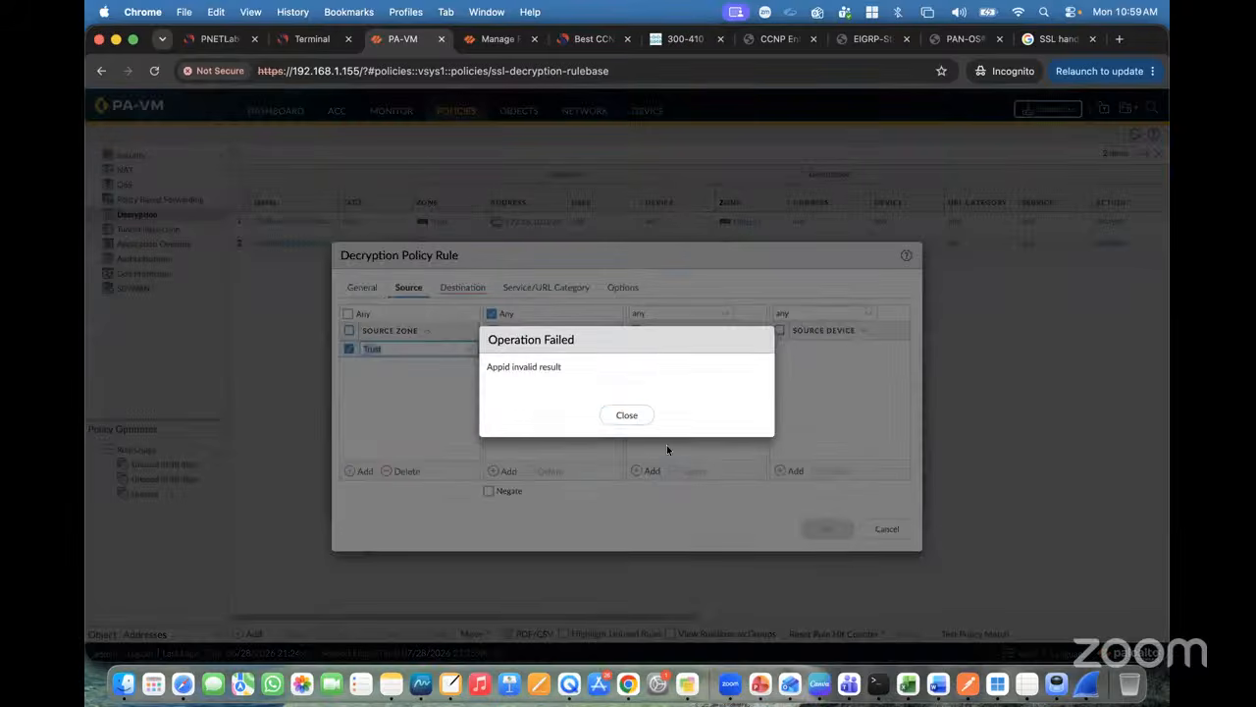
left_click(633, 415)
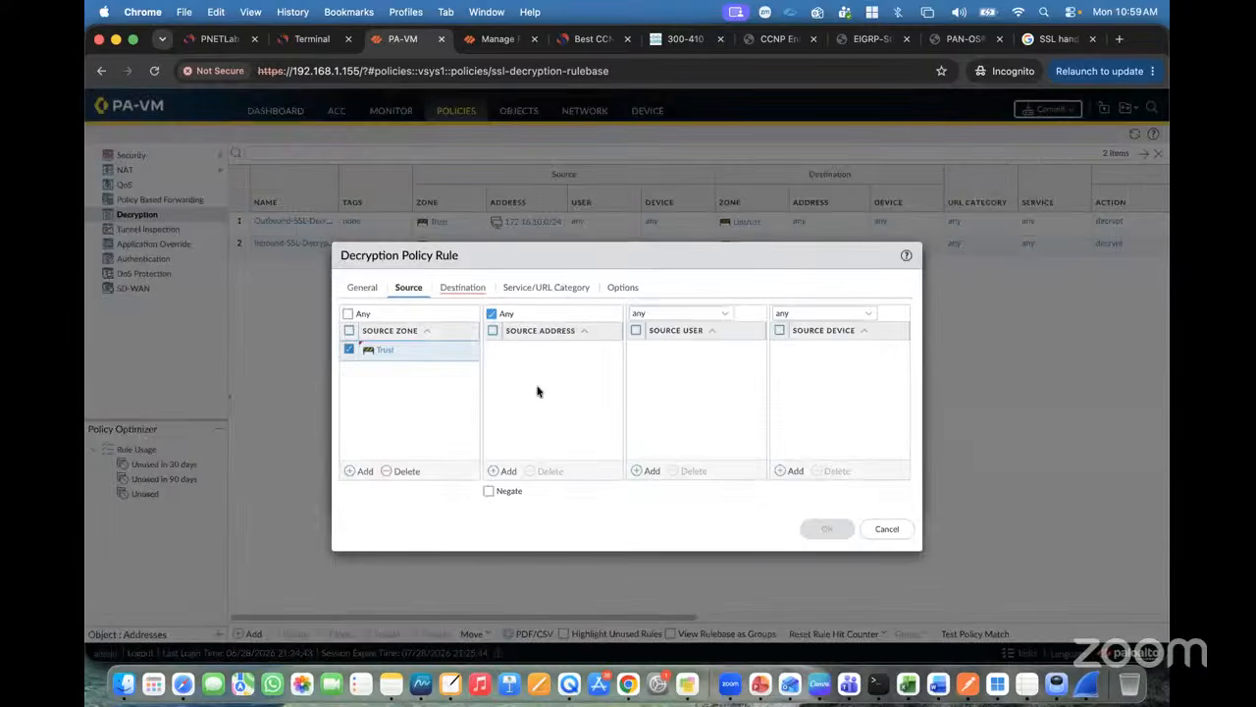
left_click(462, 287)
left_click(357, 471)
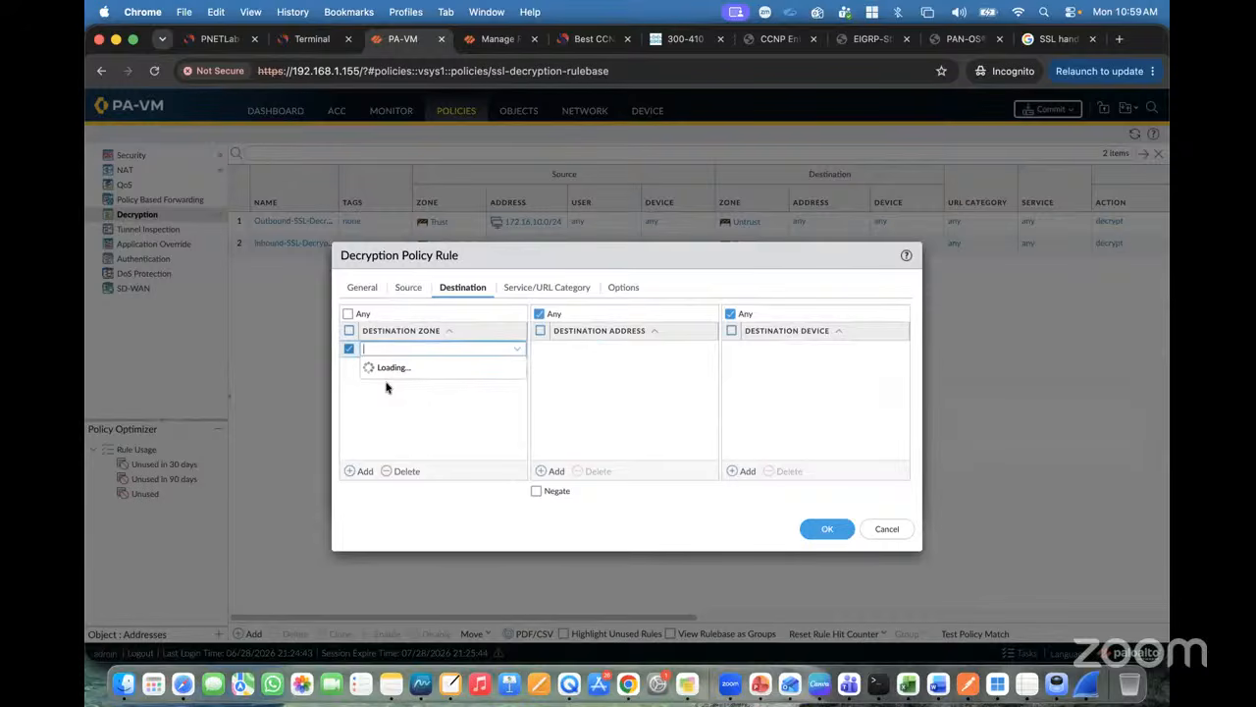
Step: Set the SSH rule's destination zone to Untrust
left_click(386, 388)
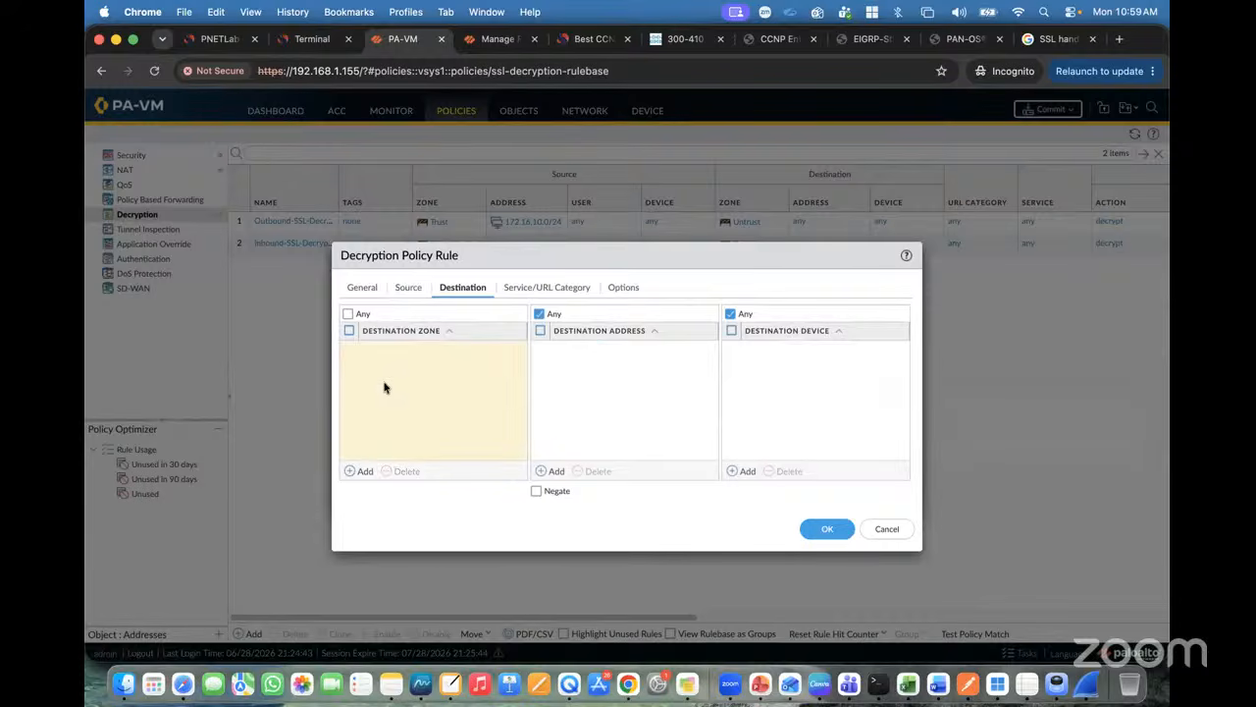
left_click(363, 477)
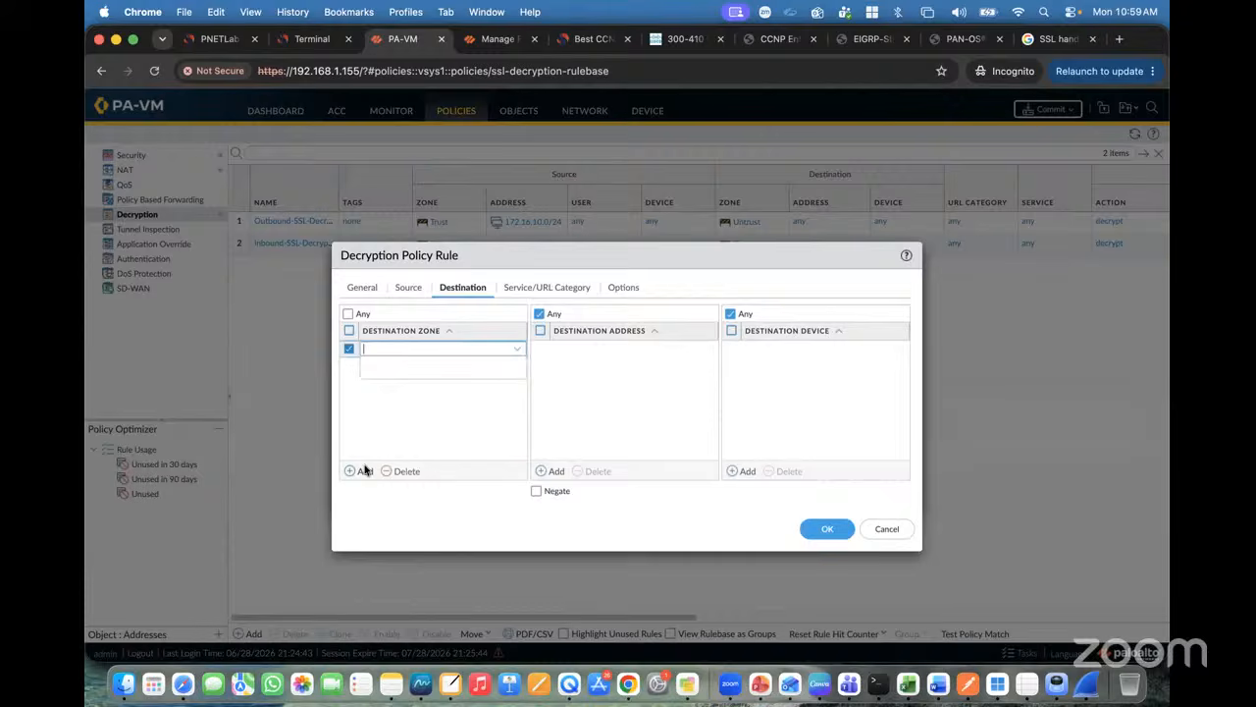
left_click(410, 288)
left_click(448, 288)
left_click(360, 472)
left_click(387, 411)
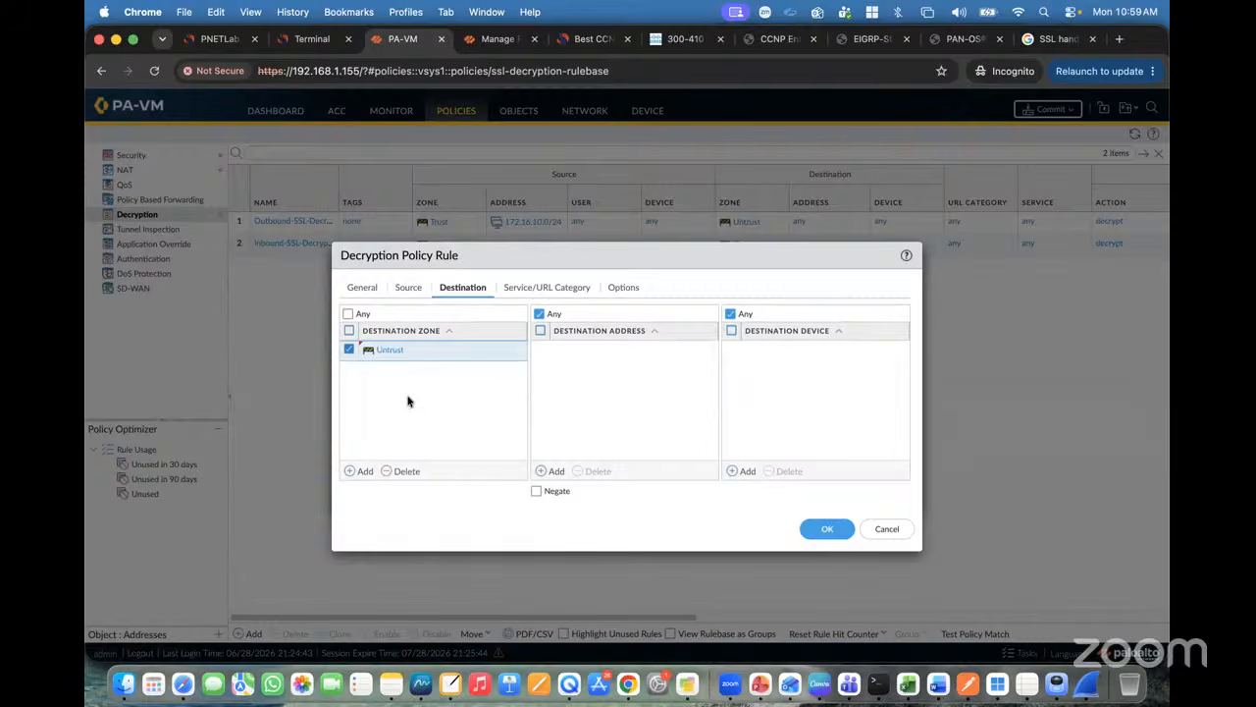
Step: Set action Decrypt, profile default and type SSH Proxy, then save the rule
left_click(540, 291)
left_click(631, 290)
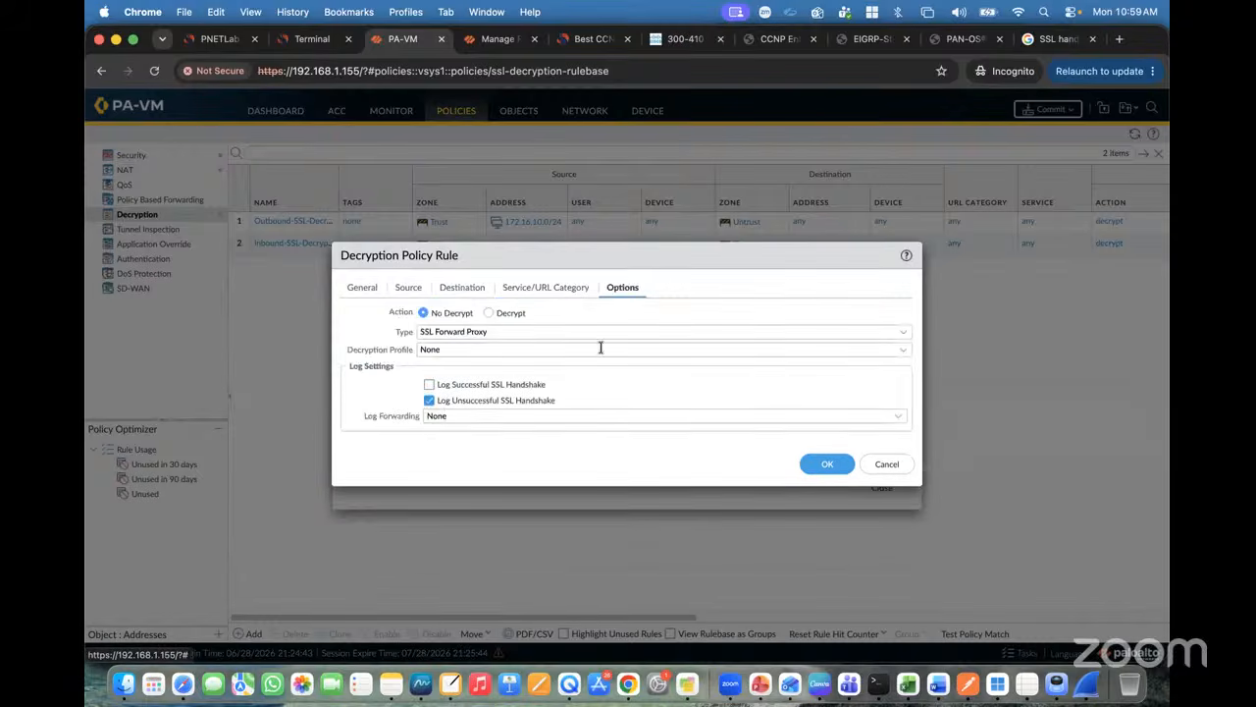
left_click(495, 313)
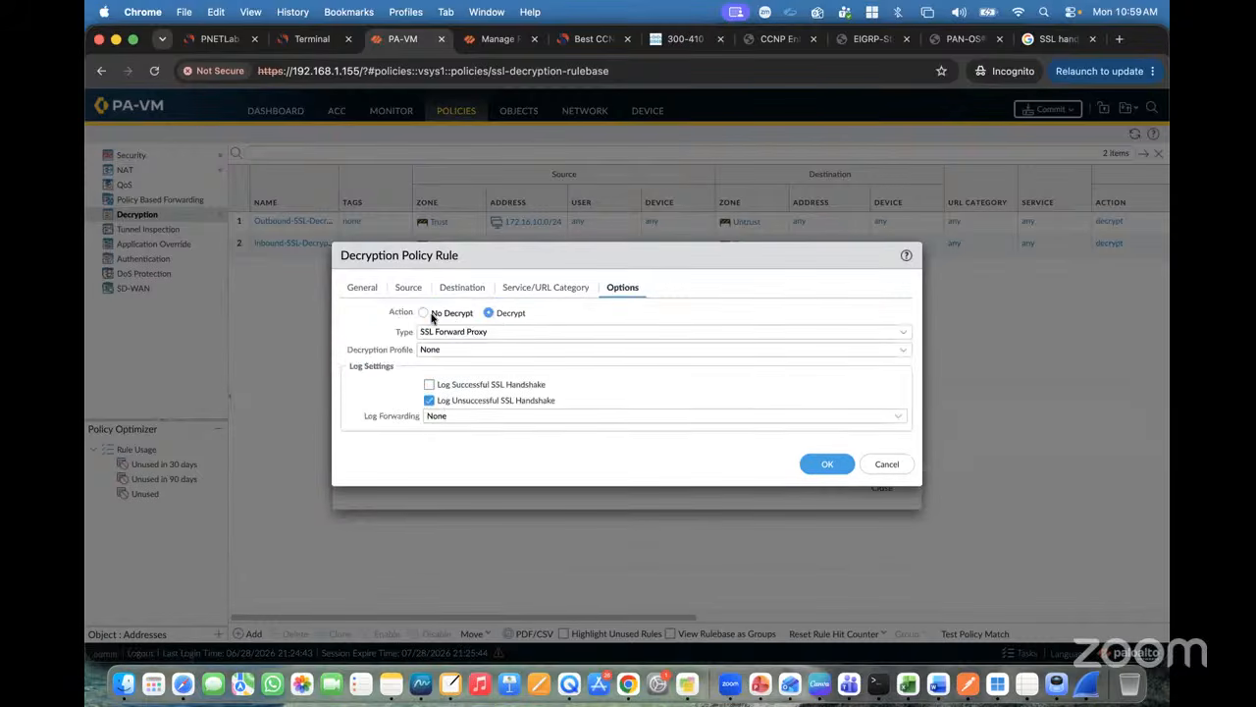
left_click(432, 315)
left_click(490, 314)
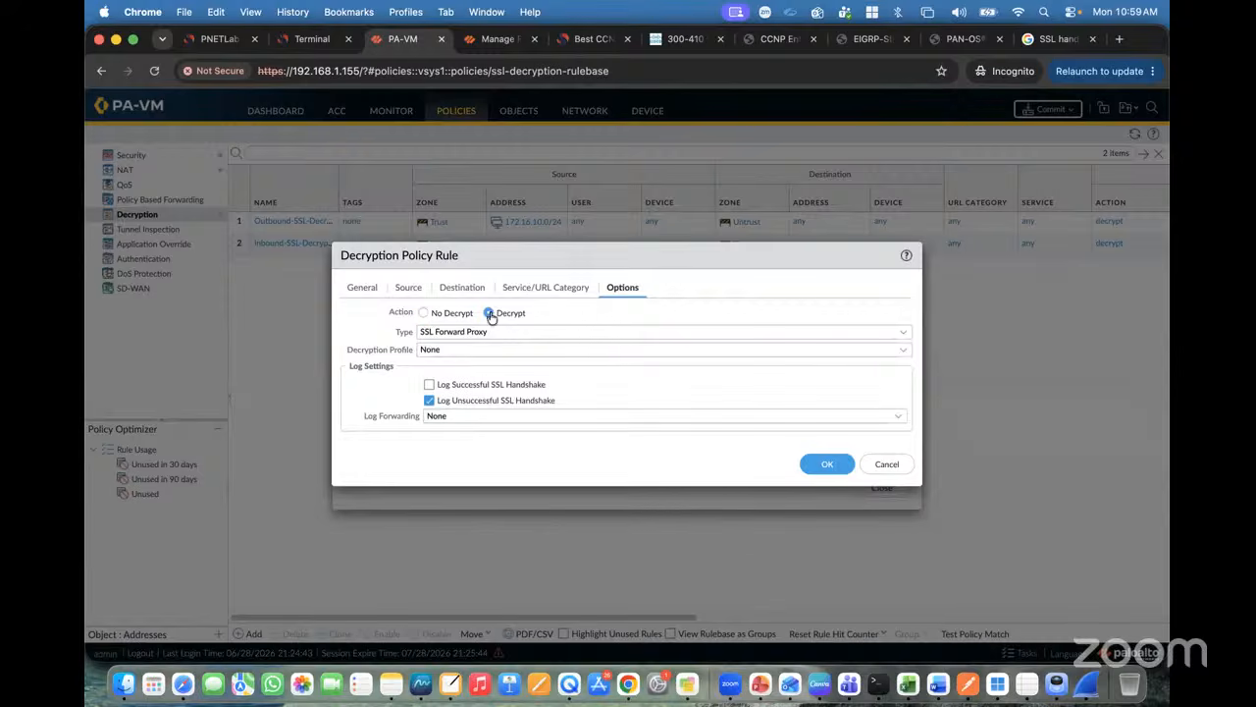
left_click(904, 349)
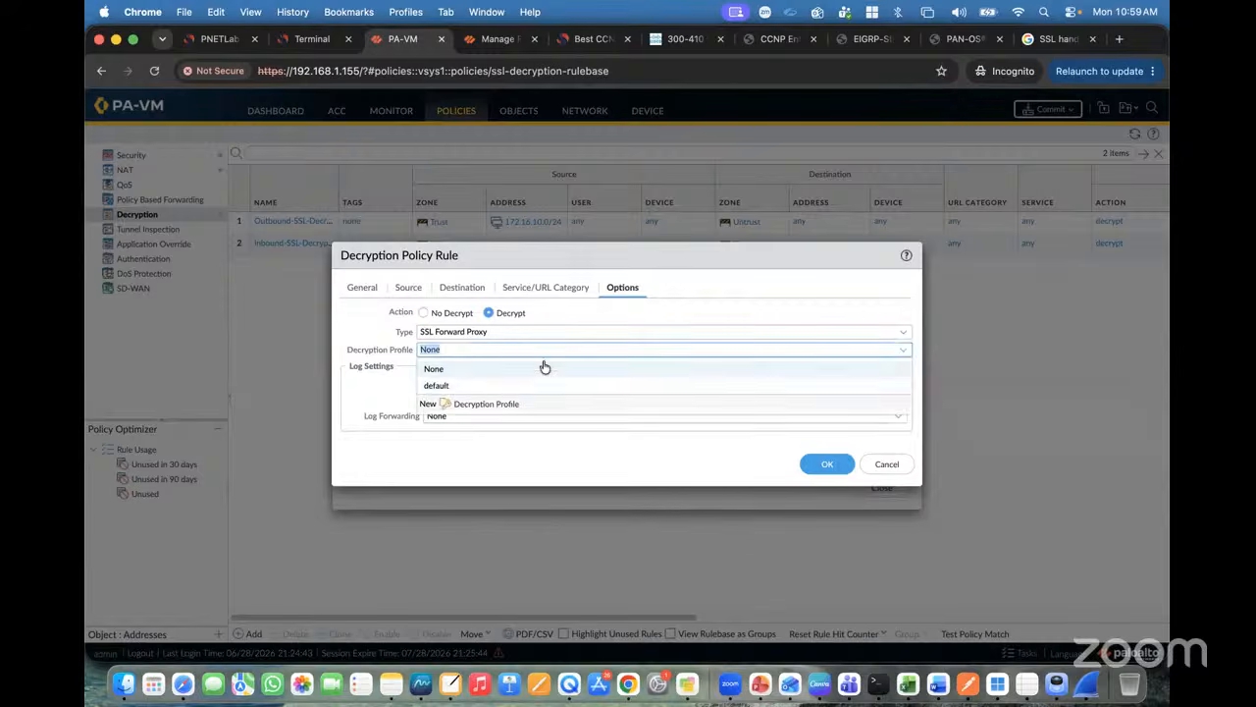
left_click(436, 386)
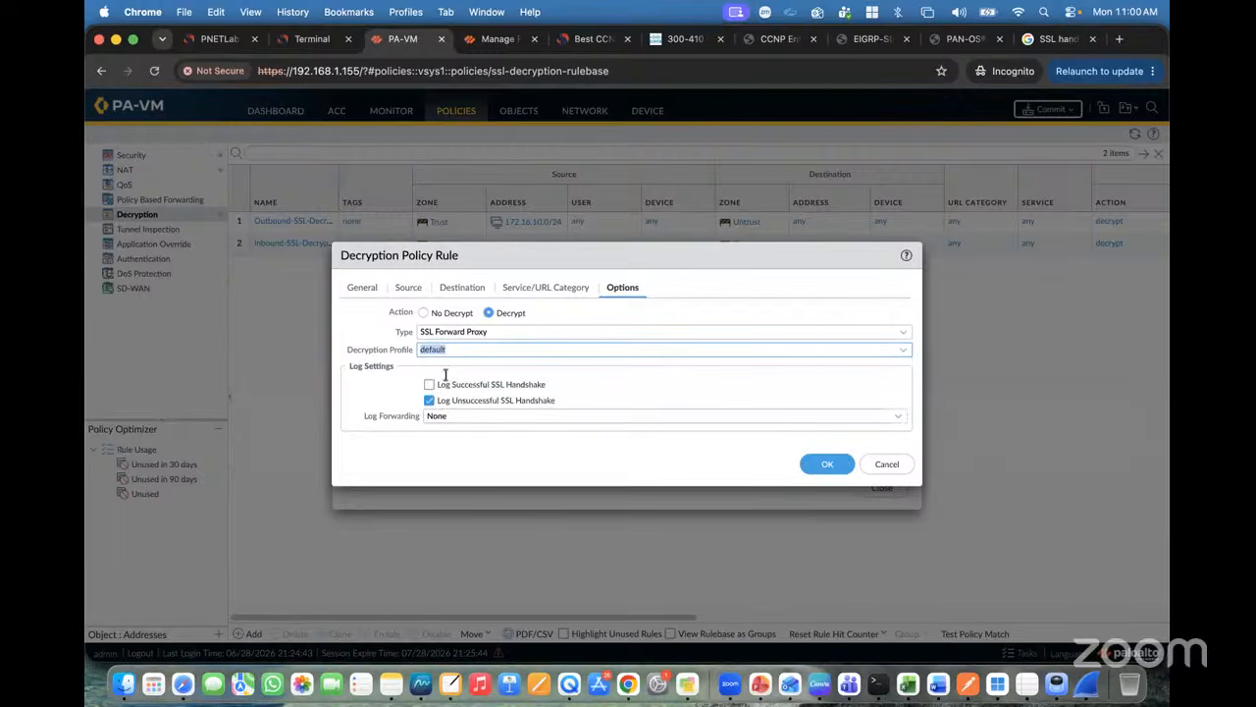
left_click(907, 332)
left_click(451, 371)
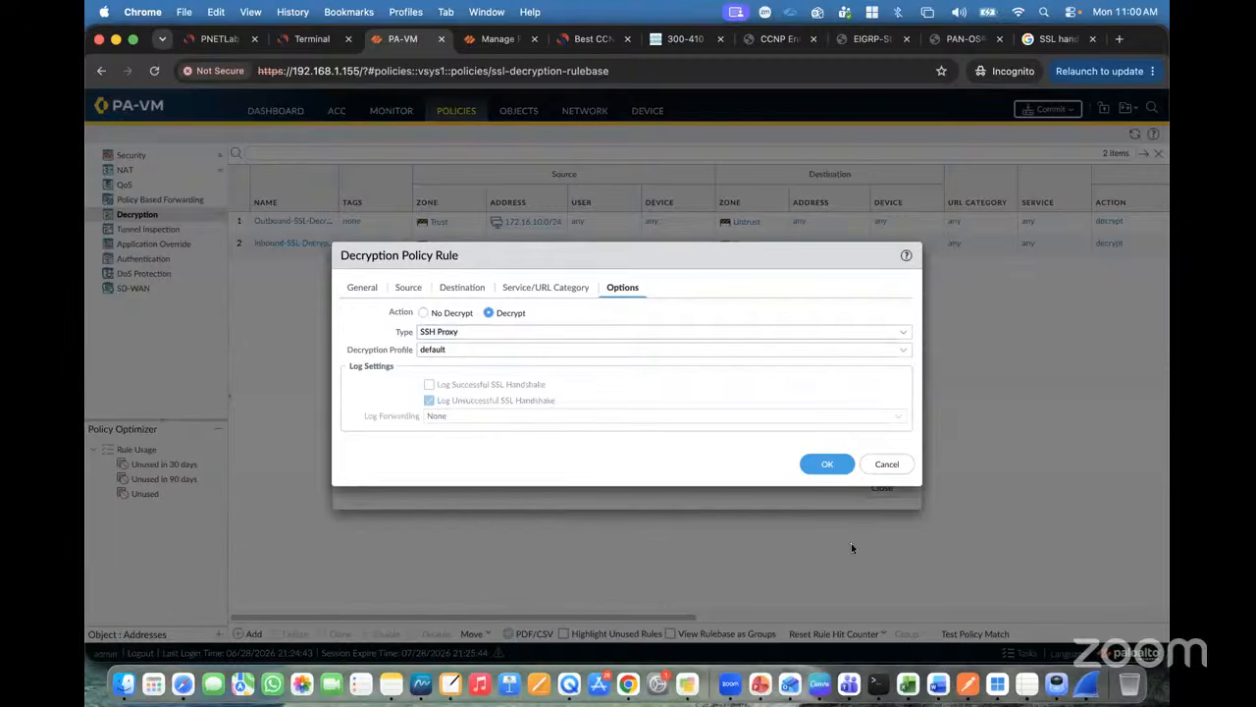
left_click(830, 469)
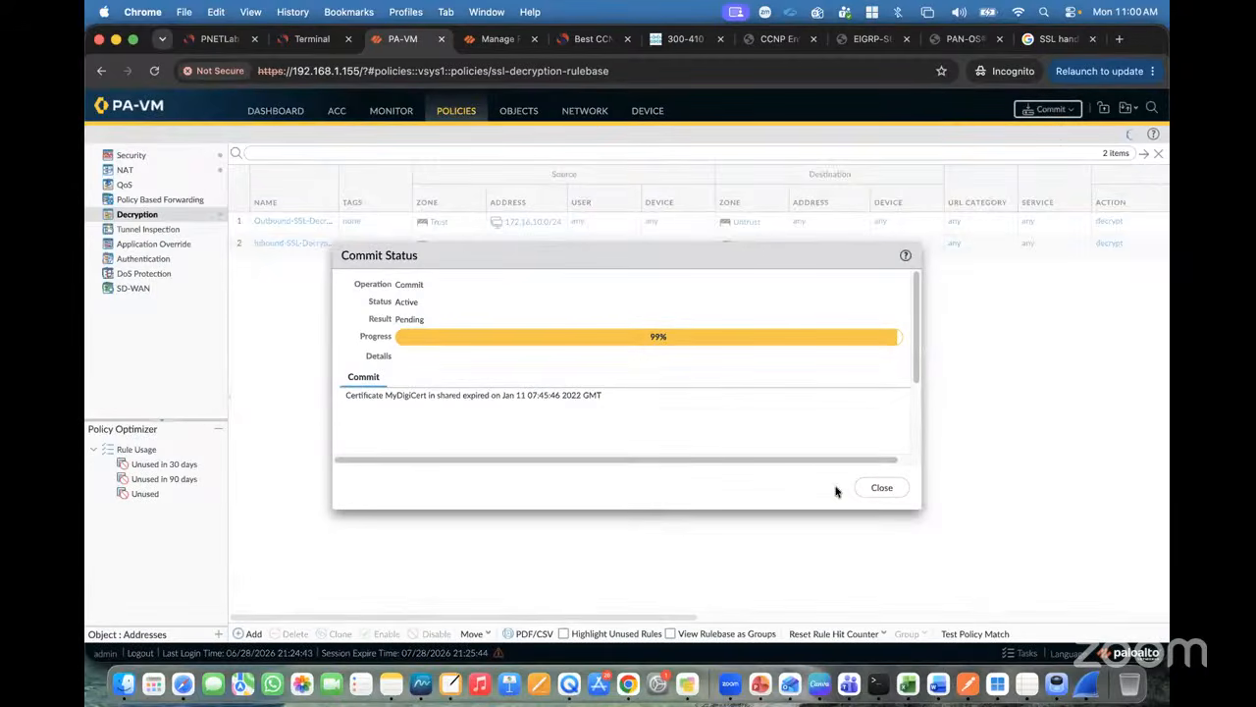
Step: Check the lab topology and training slides while dismissing the PAN-OS Operation Failed popup
left_click(216, 43)
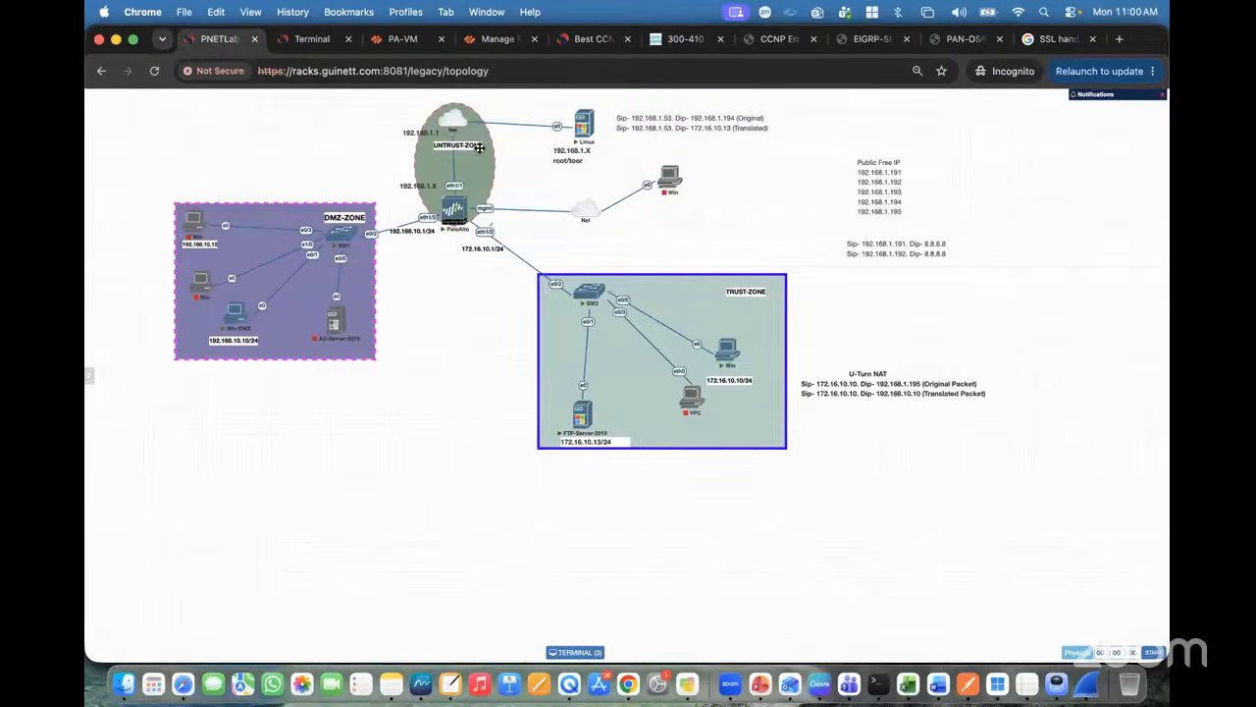
mouse_move(585, 124)
left_click(402, 38)
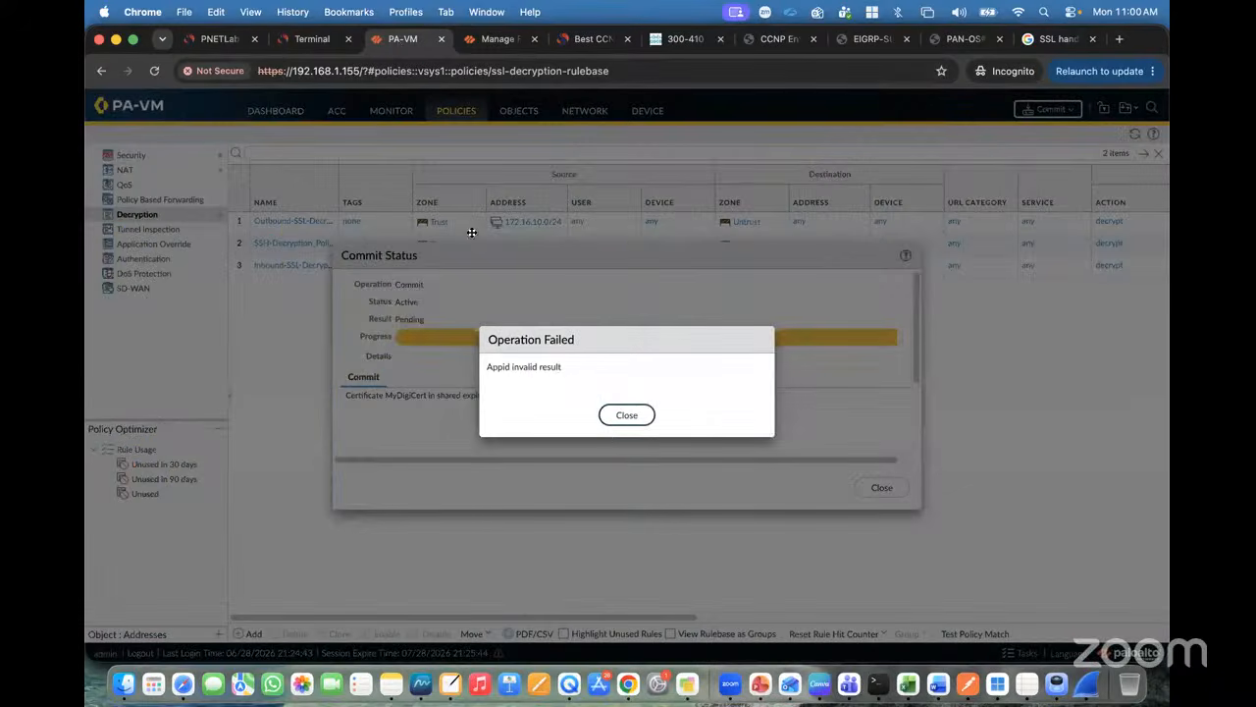
left_click(624, 416)
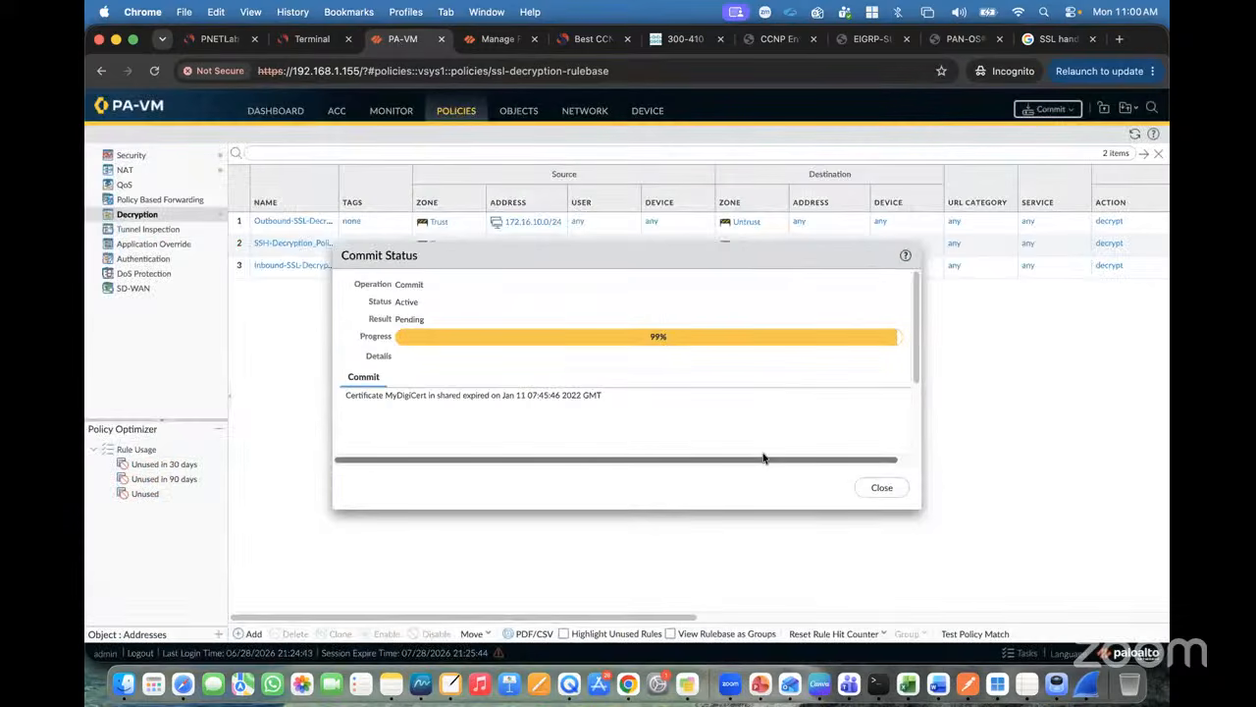
left_click(762, 684)
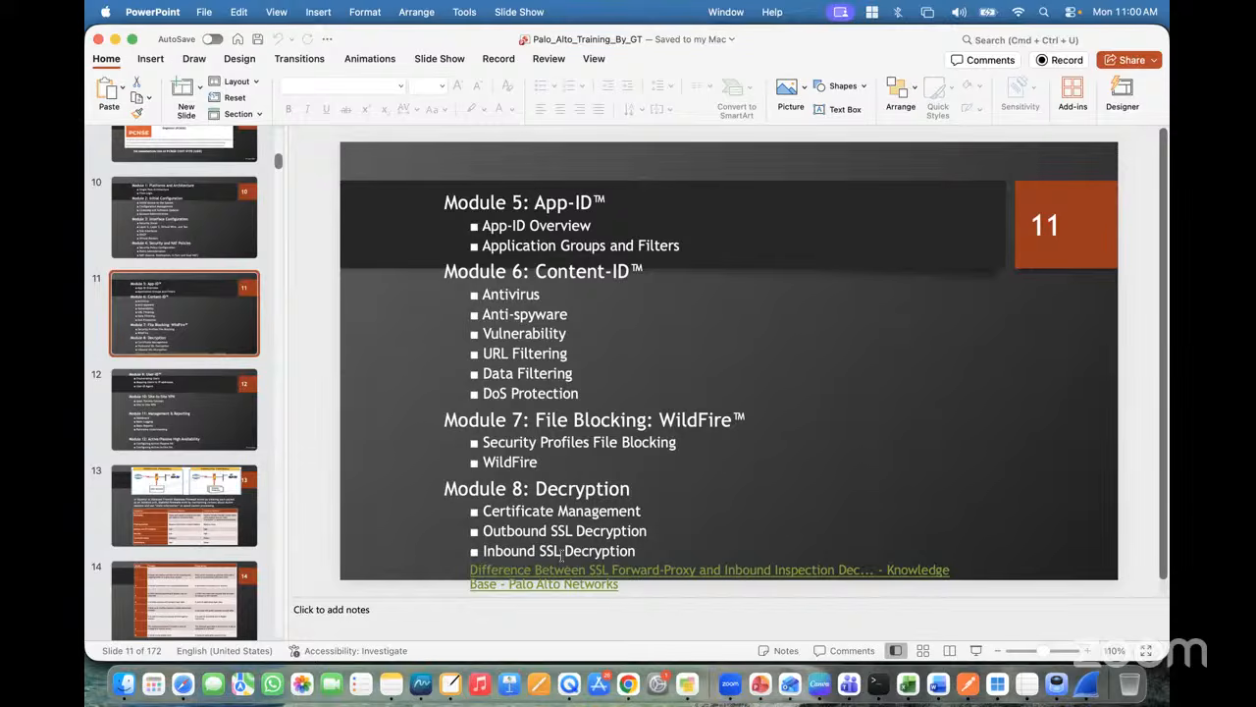
left_click(628, 684)
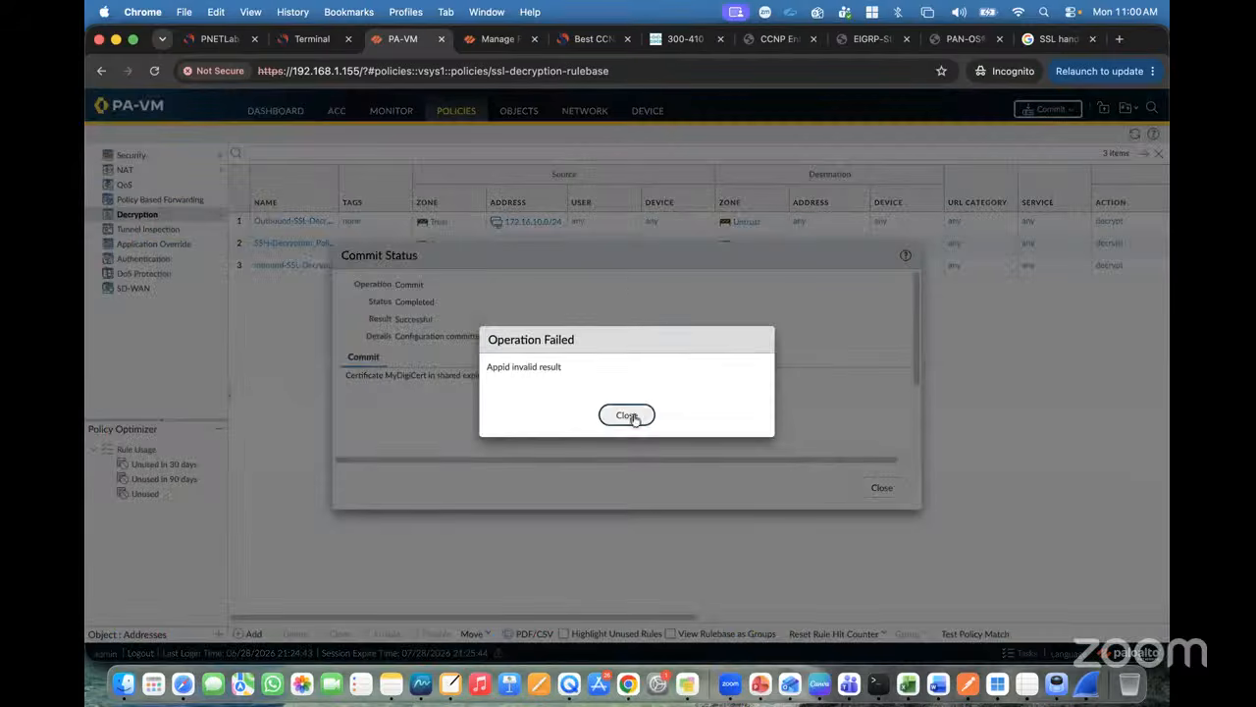
Step: Close the successful commit status report and return to the PNETLab lab topology
left_click(627, 414)
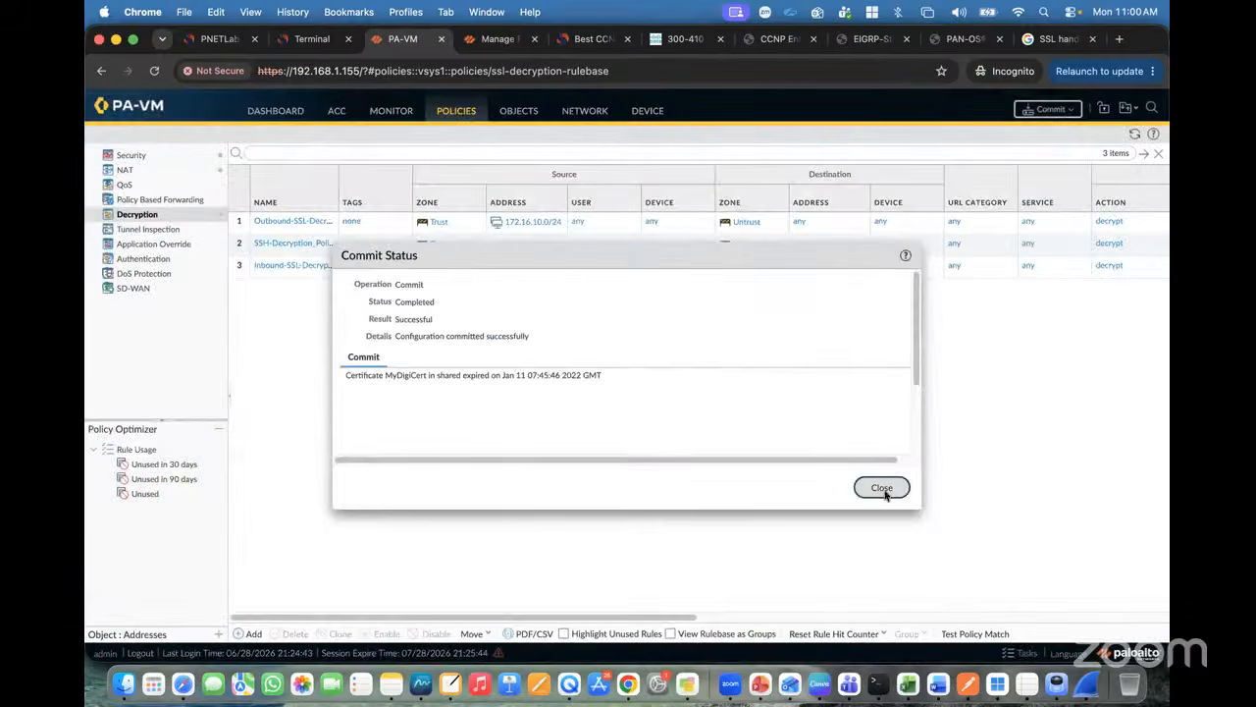
left_click(884, 493)
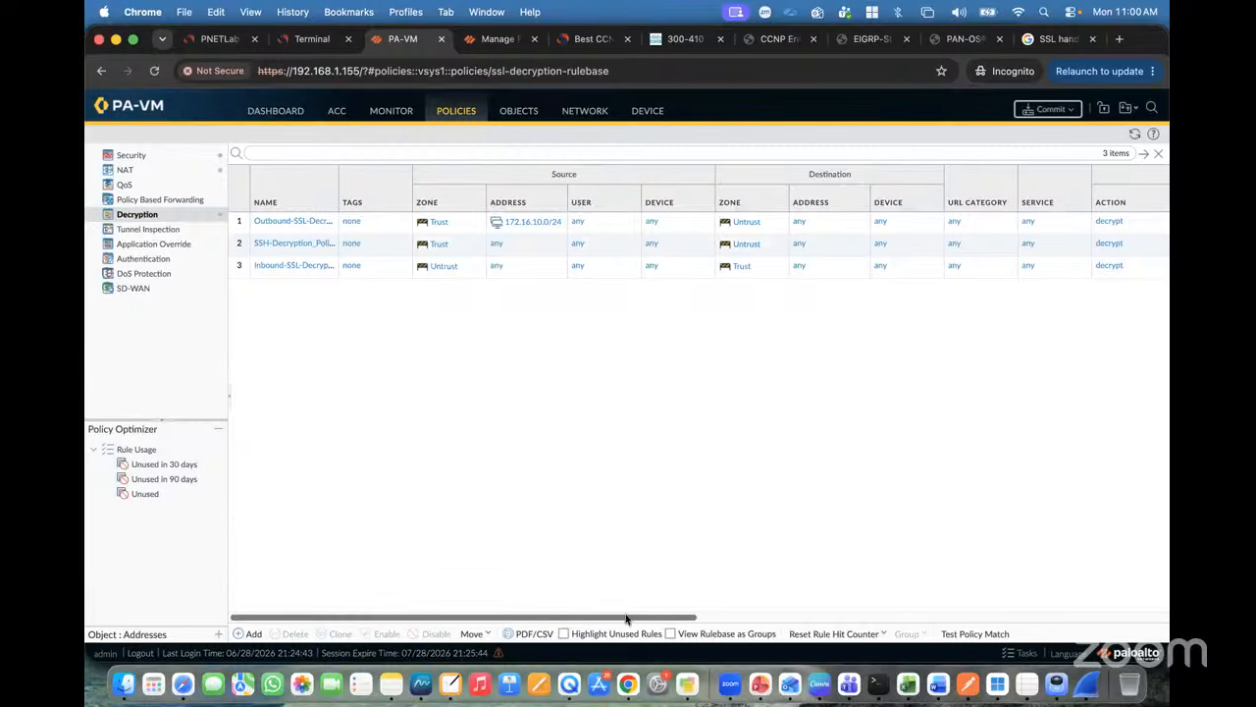
left_click_drag(626, 618, 308, 576)
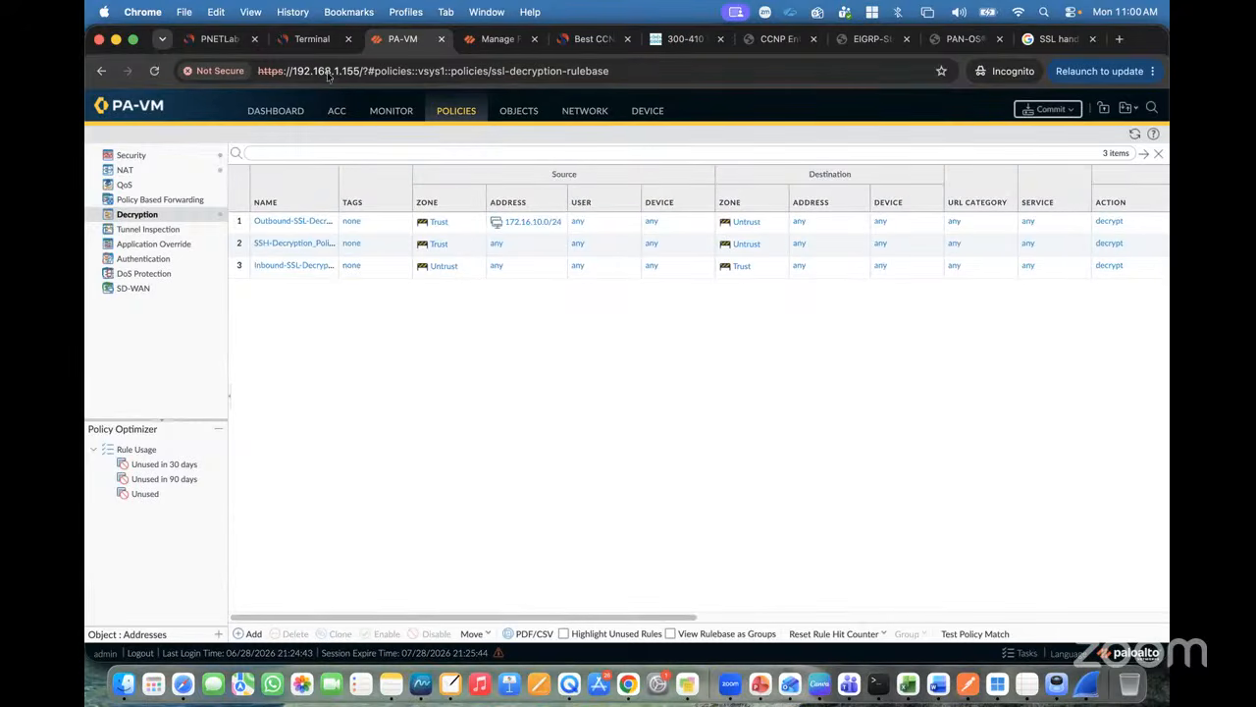
left_click(312, 39)
left_click(218, 40)
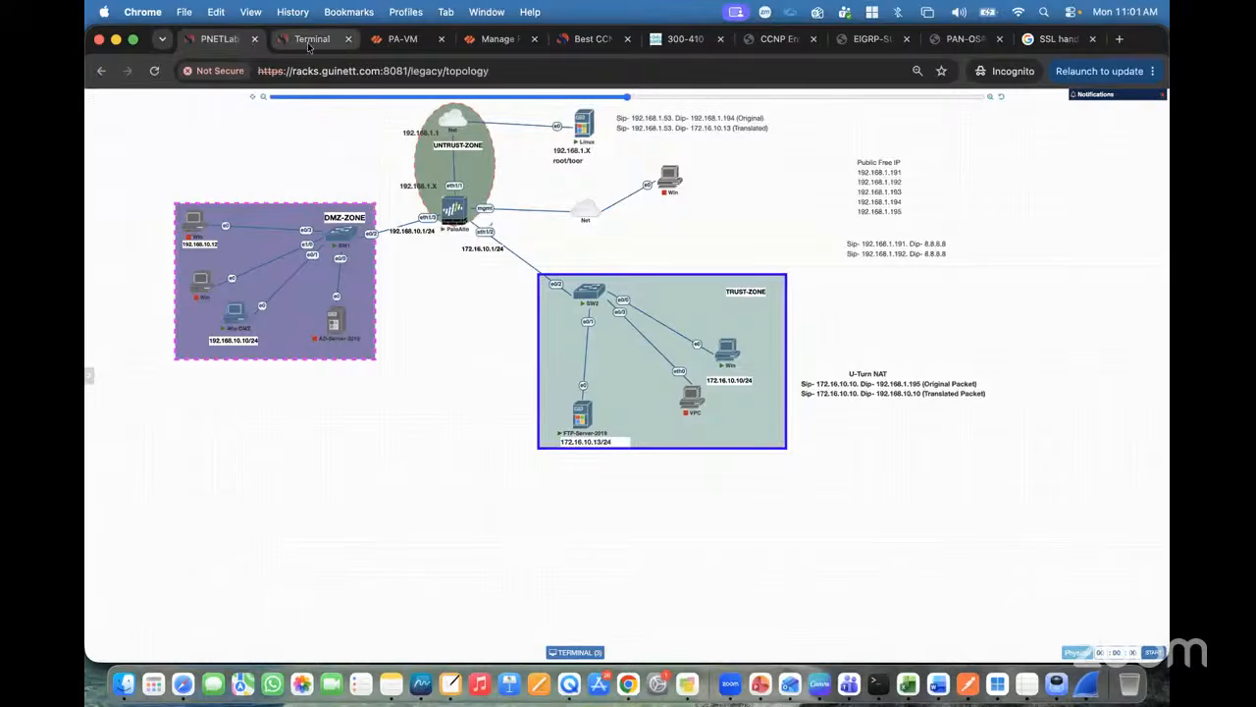
Step: Open the PaloAlto firewall console from the lab topology and enter the username admin
left_click(277, 40)
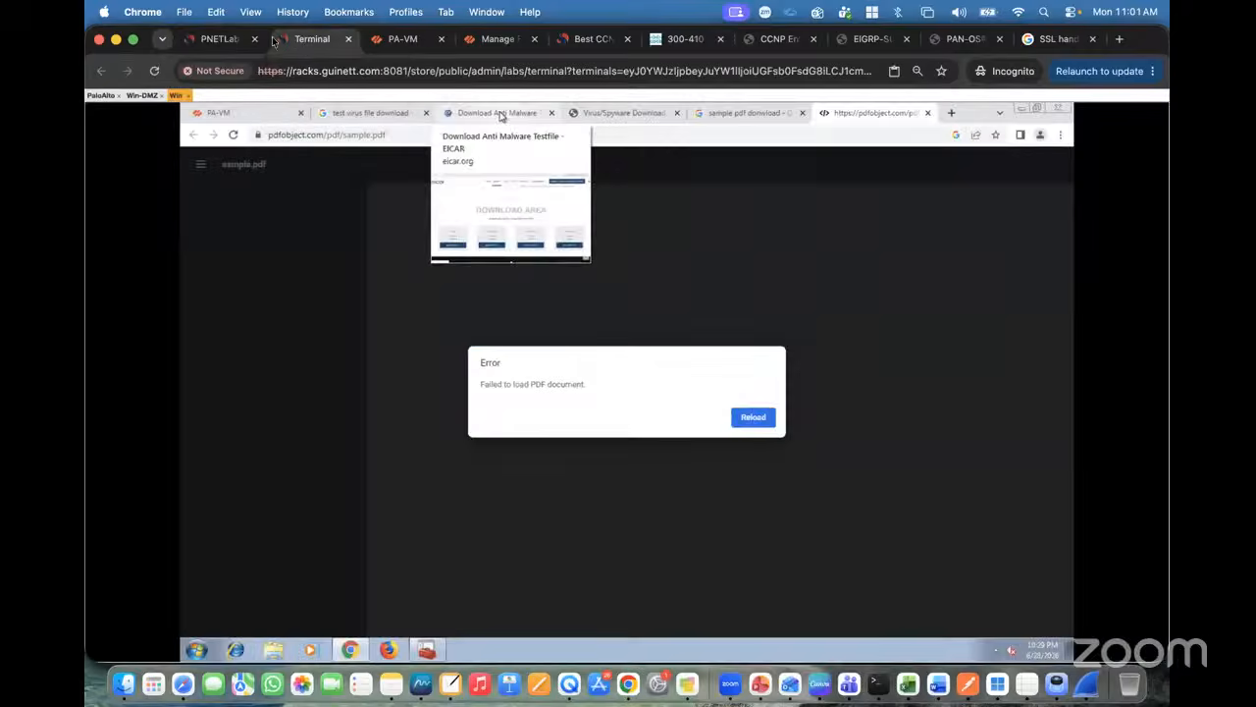
left_click(223, 39)
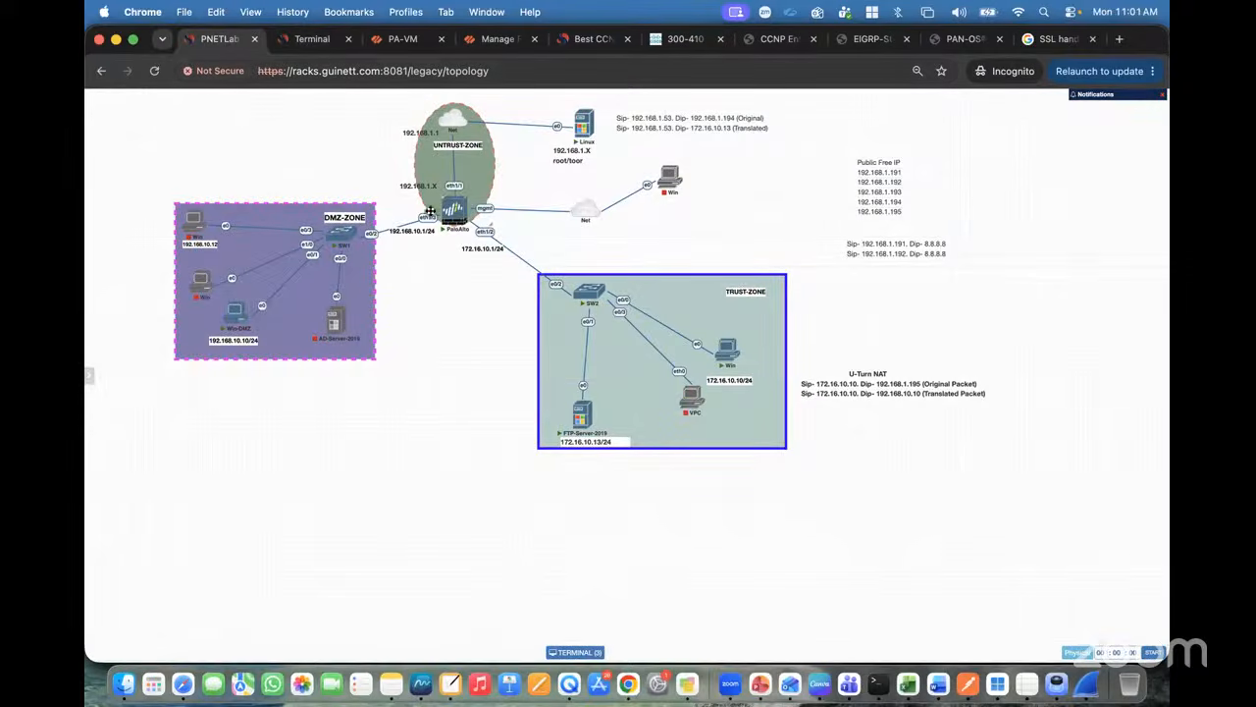
left_click(457, 209)
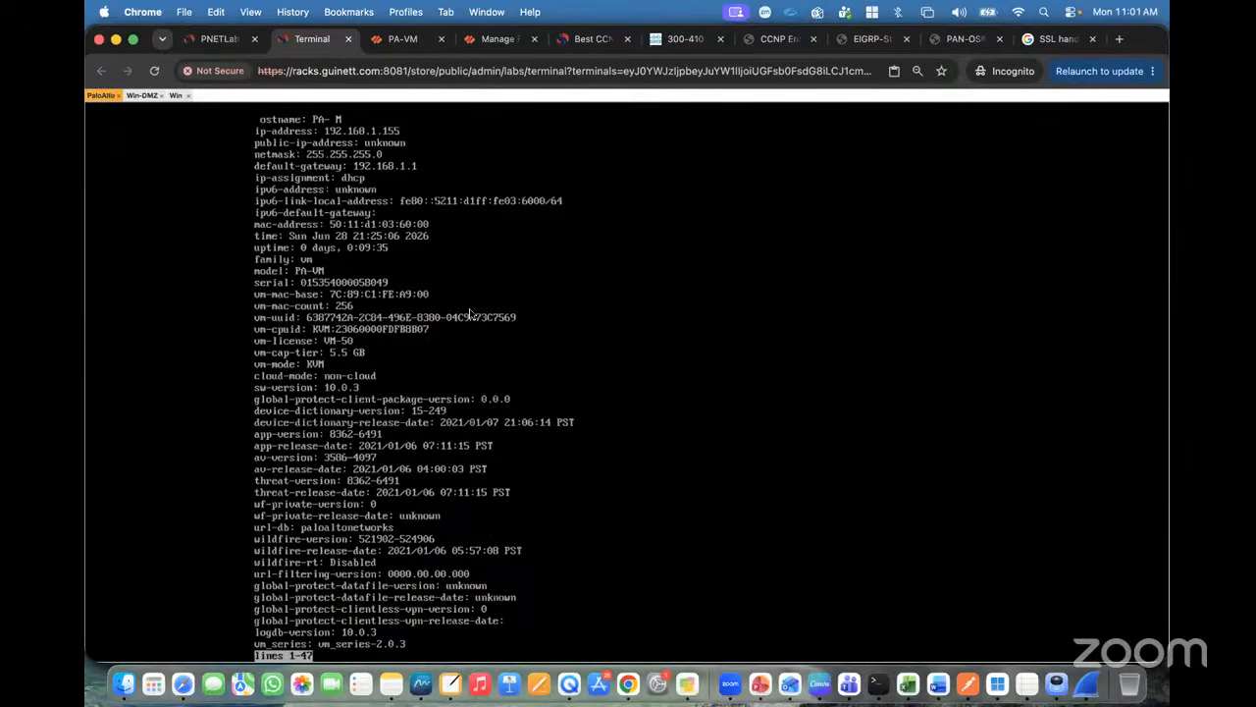
key("Return")
key("Return")
key("Return")
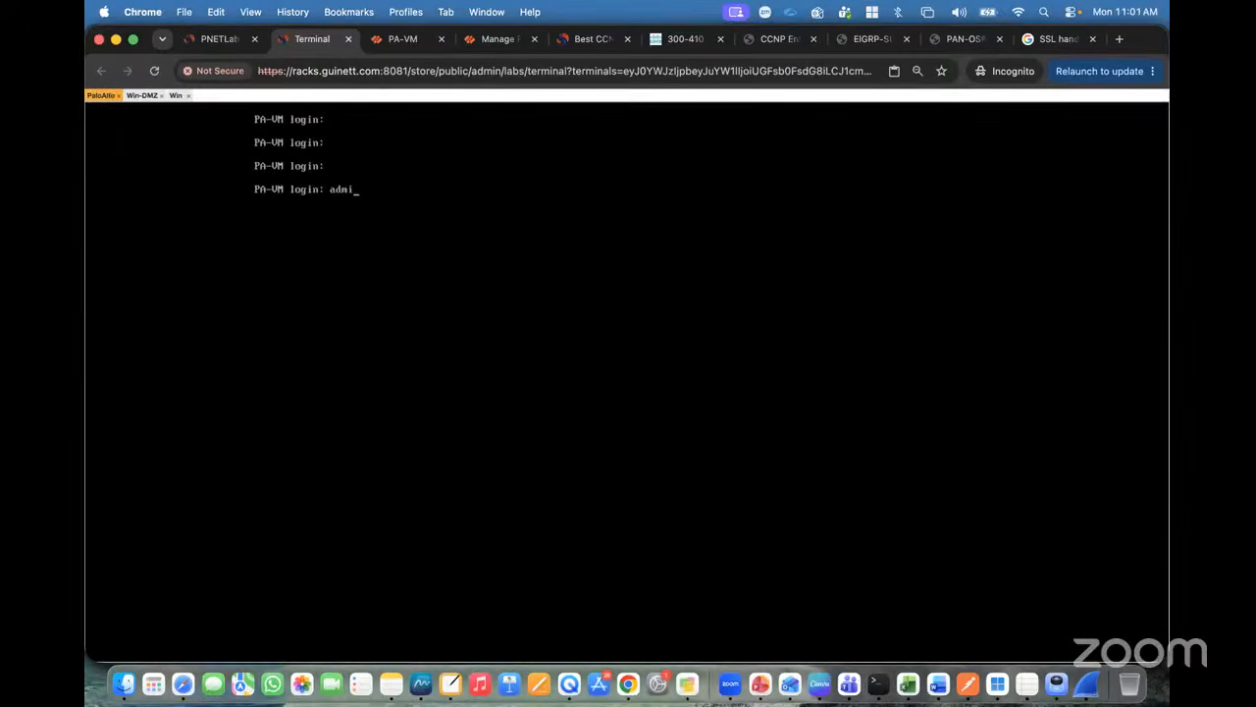
type("admin")
key("Return")
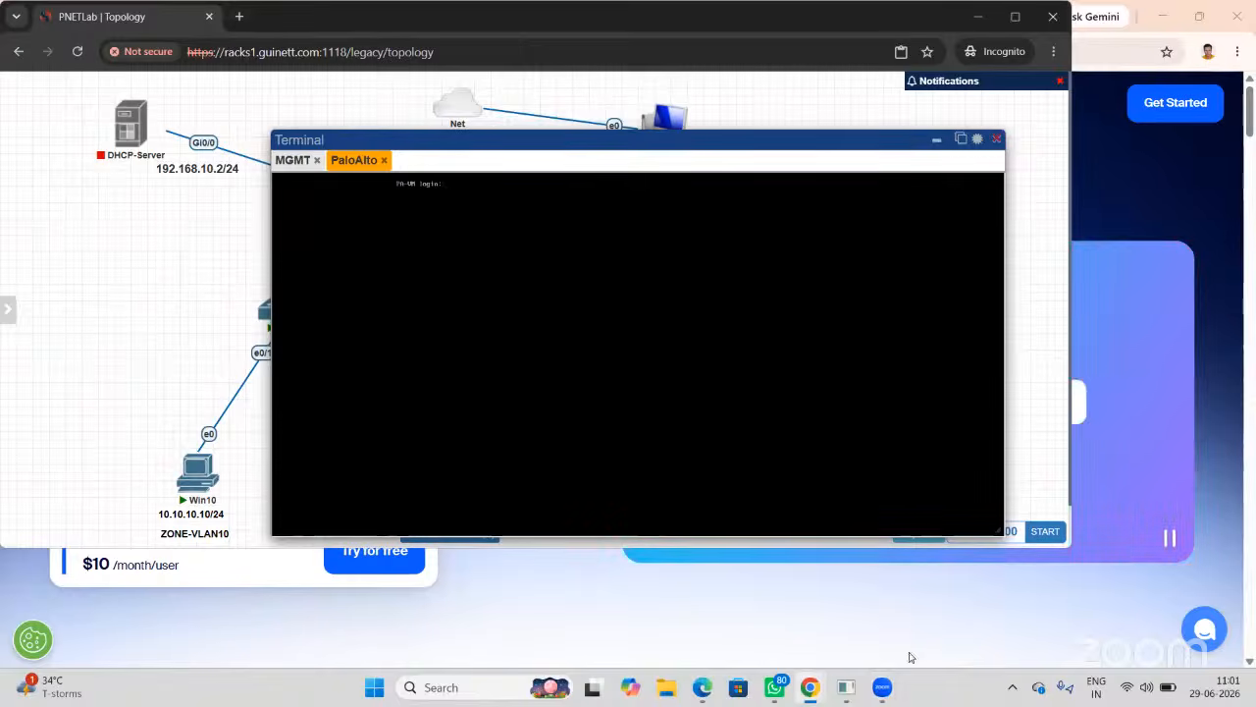
Step: Submit the admin username and password on the PaloAlto console to reach the prompt
mouse_move(823, 680)
left_click(880, 602)
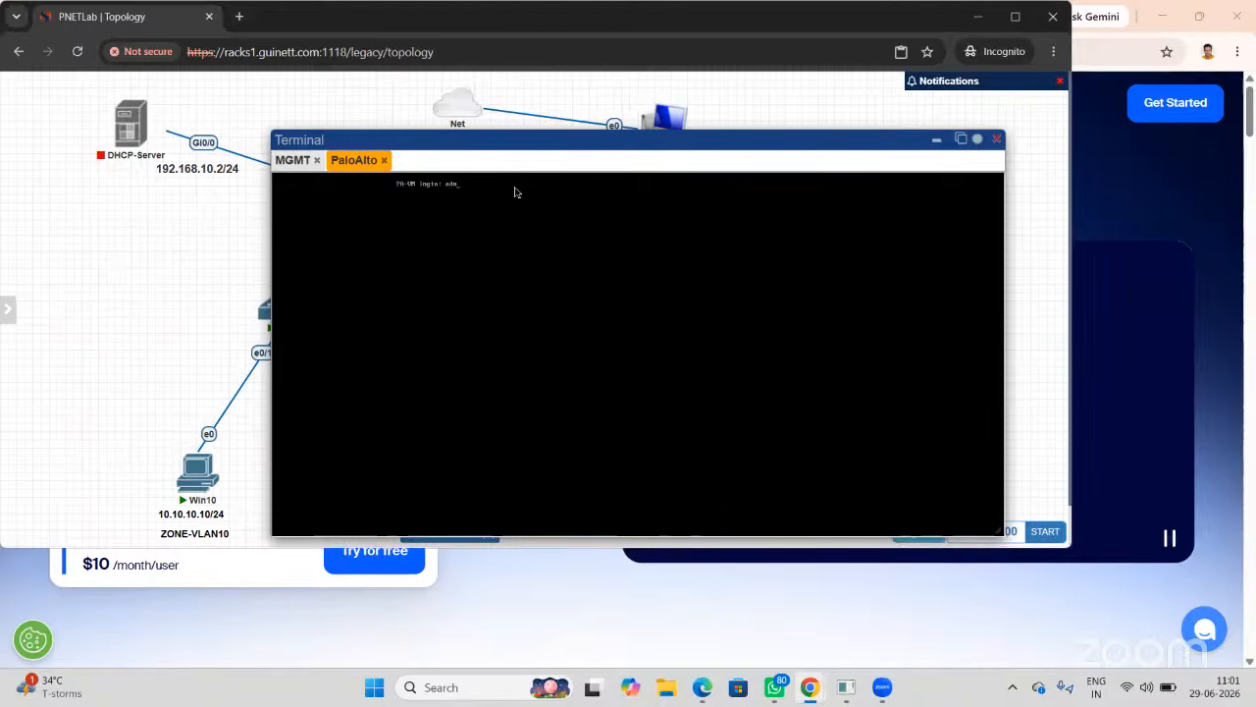
key("Return")
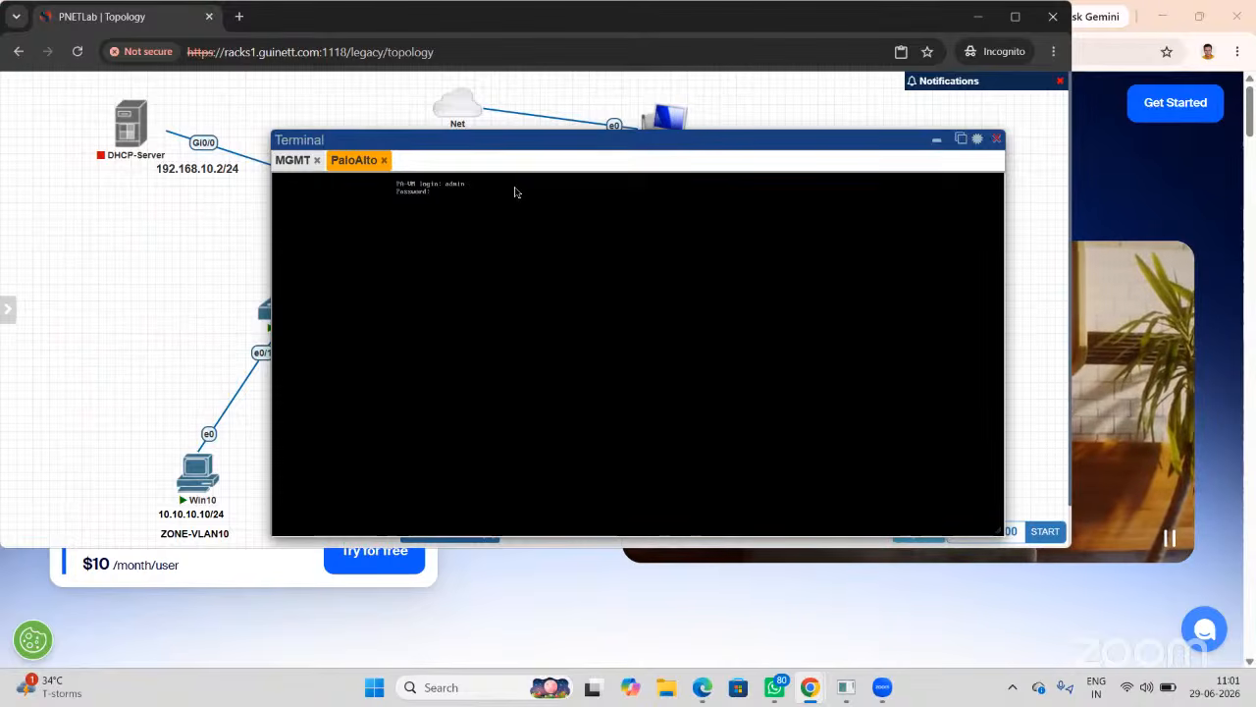
key("Return")
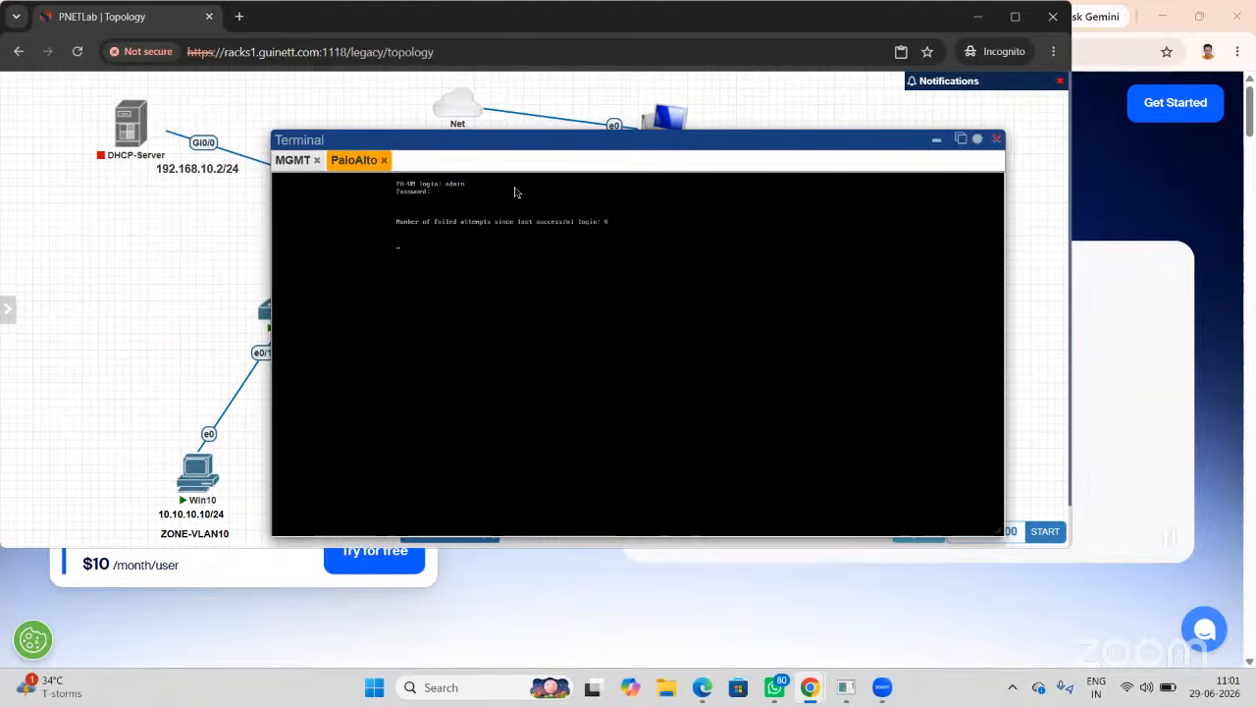